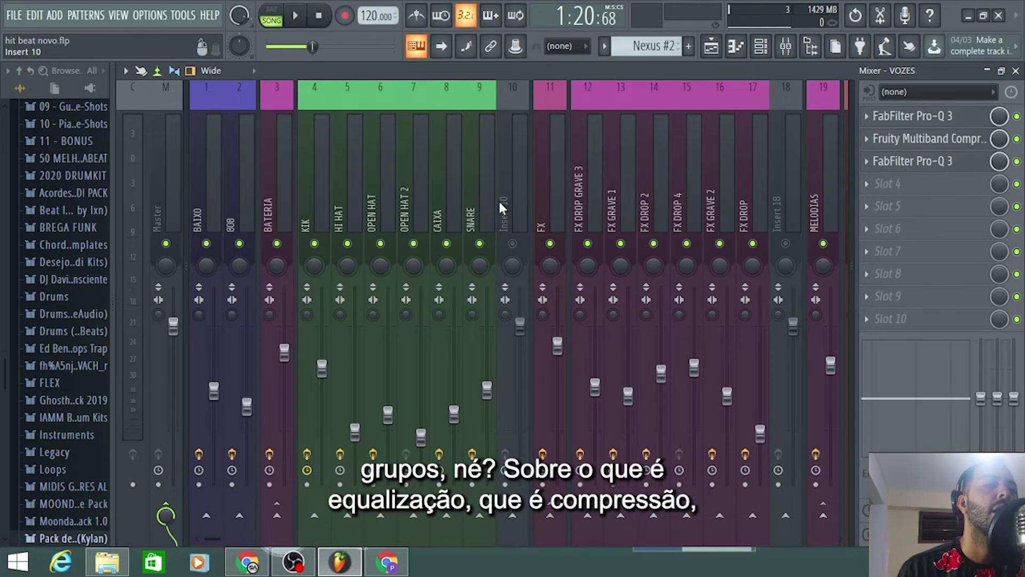
Step: Look over the mixer groups from bass and drums through melodies to vocals, and select mixer track 29 in the VOZES group
{"action": "scroll", "coordinate": [498, 200], "scroll_direction": "down", "scroll_amount": 10}
{"action": "scroll", "coordinate": [495, 205], "scroll_direction": "up", "scroll_amount": 10}
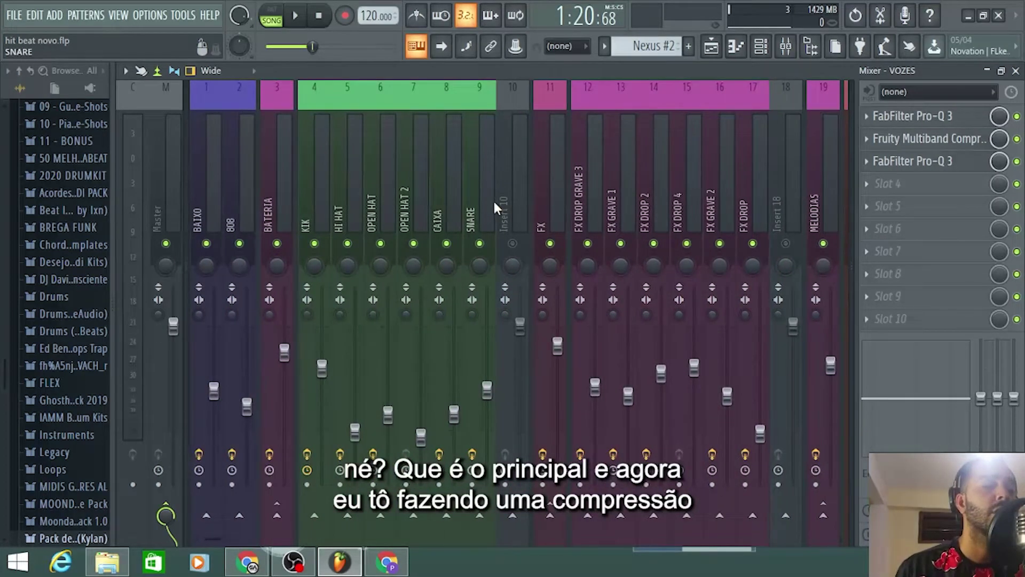
{"action": "scroll", "coordinate": [374, 171], "scroll_direction": "down", "scroll_amount": 7}
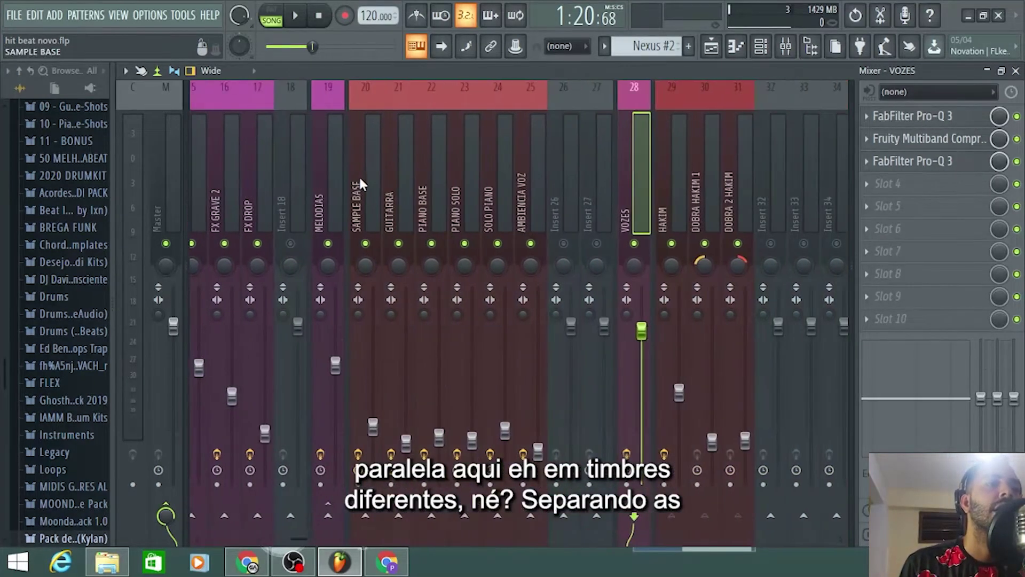
{"action": "scroll", "coordinate": [358, 175], "scroll_direction": "down", "scroll_amount": 9}
{"action": "scroll", "coordinate": [359, 177], "scroll_direction": "up", "scroll_amount": 9}
{"action": "scroll", "coordinate": [360, 182], "scroll_direction": "down", "scroll_amount": 9}
{"action": "scroll", "coordinate": [361, 182], "scroll_direction": "up", "scroll_amount": 15}
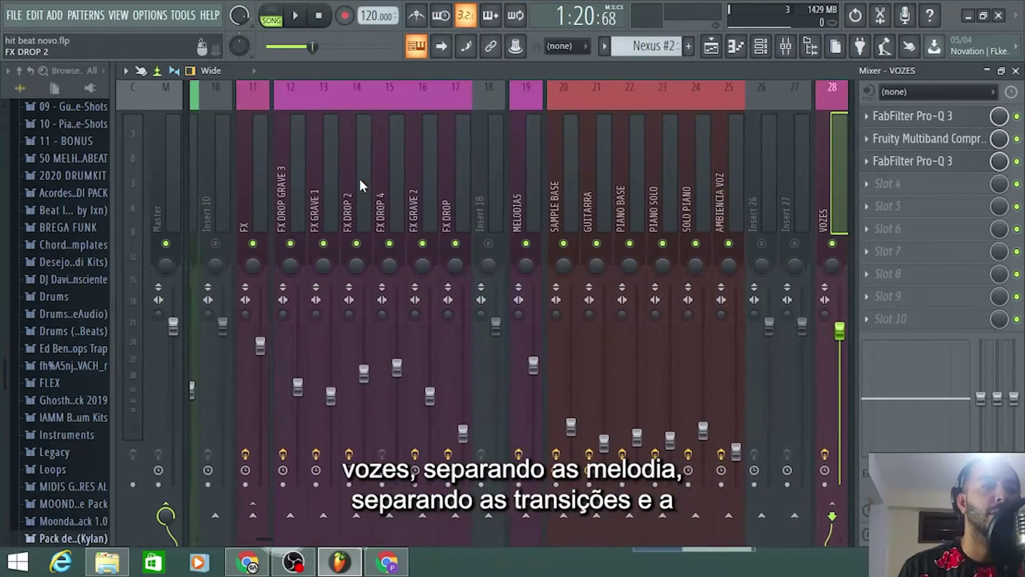
{"action": "scroll", "coordinate": [360, 184], "scroll_direction": "up", "scroll_amount": 6}
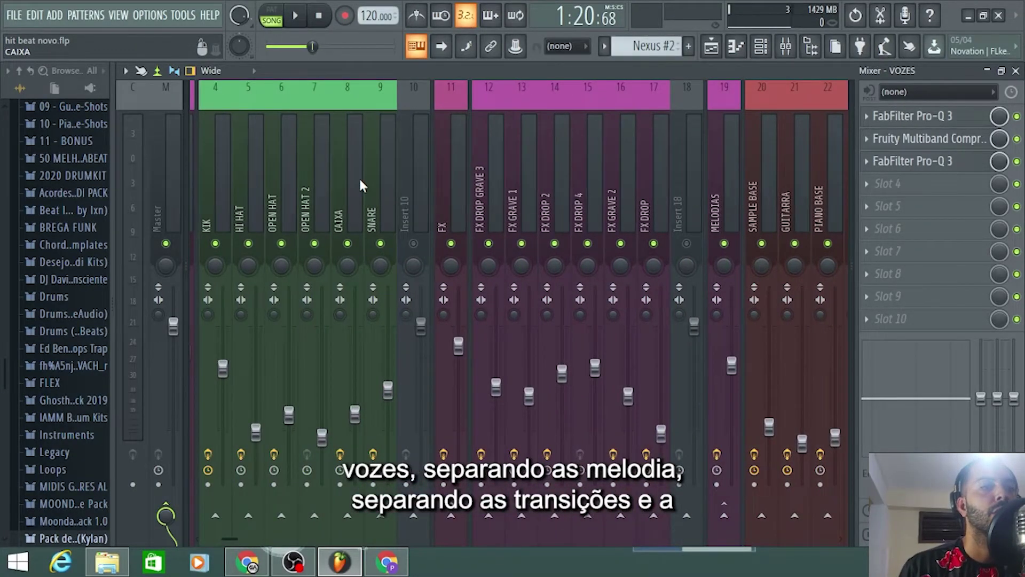
{"action": "scroll", "coordinate": [361, 183], "scroll_direction": "down", "scroll_amount": 4}
{"action": "scroll", "coordinate": [360, 183], "scroll_direction": "up", "scroll_amount": 1}
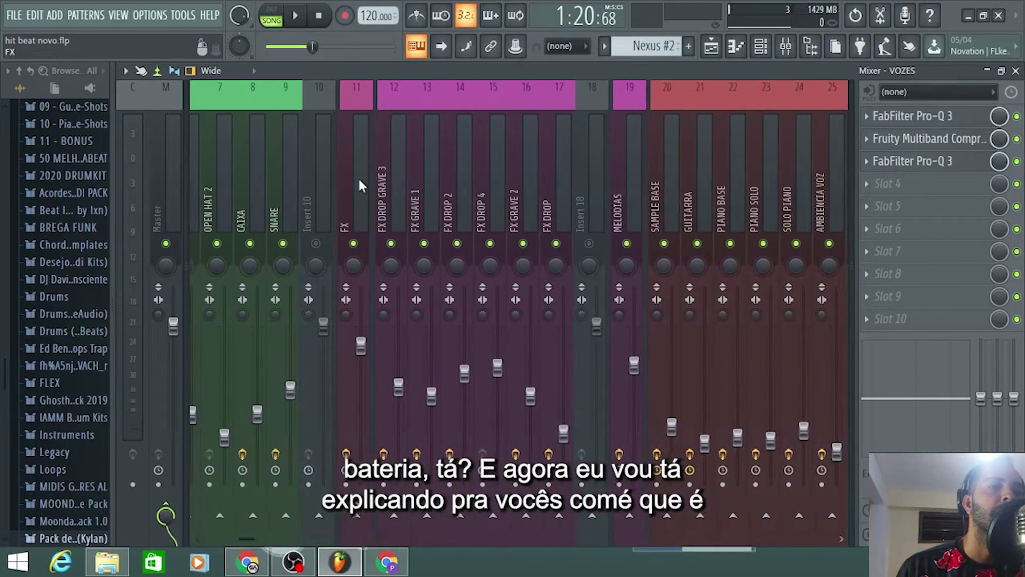
{"action": "scroll", "coordinate": [359, 184], "scroll_direction": "down", "scroll_amount": 17}
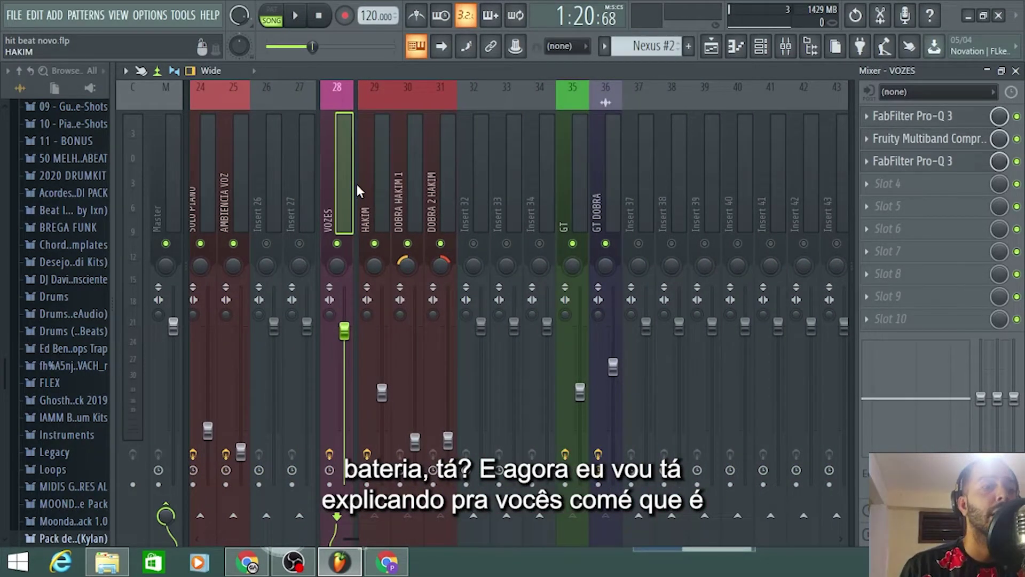
{"action": "left_click", "coordinate": [376, 196]}
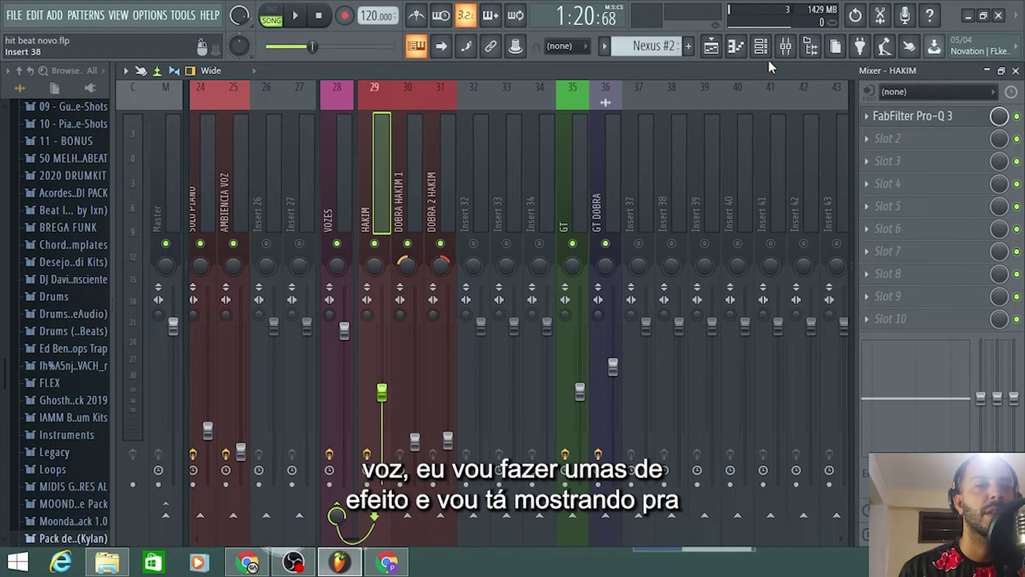
Step: Insert an empty playlist track directly above the red vocal track
{"action": "left_click", "coordinate": [711, 46]}
{"action": "scroll", "coordinate": [614, 309], "scroll_direction": "down", "scroll_amount": 8}
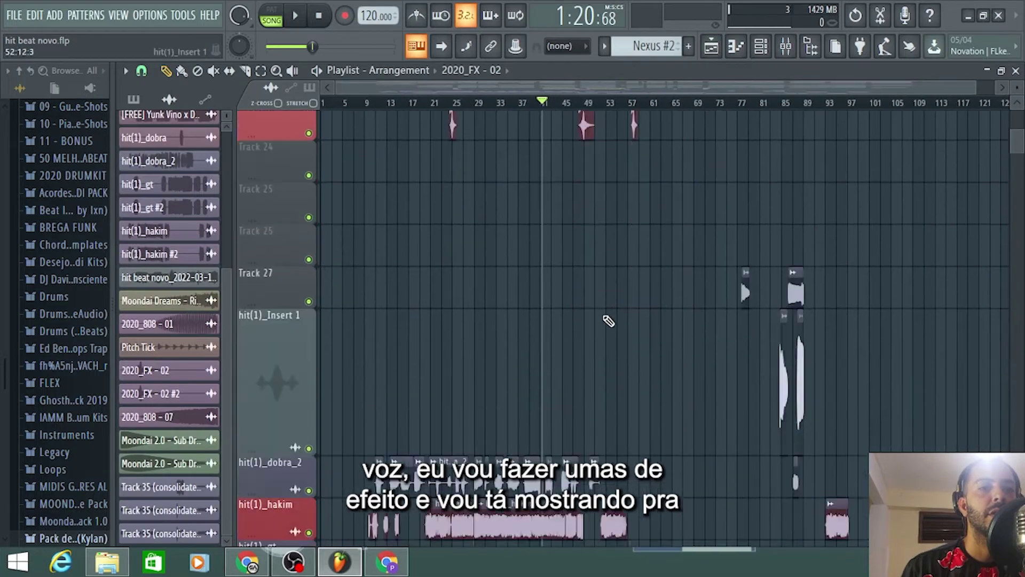
{"action": "scroll", "coordinate": [411, 302], "scroll_direction": "left", "scroll_amount": 5}
{"action": "scroll", "coordinate": [411, 302], "scroll_direction": "down", "scroll_amount": 4}
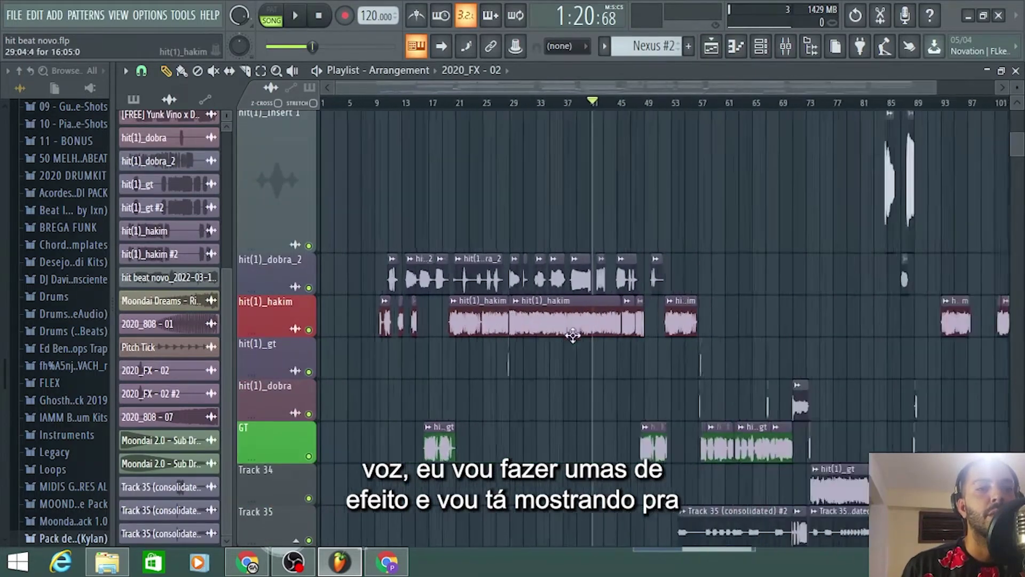
{"action": "right_click", "coordinate": [270, 333]}
{"action": "left_click", "coordinate": [307, 352]}
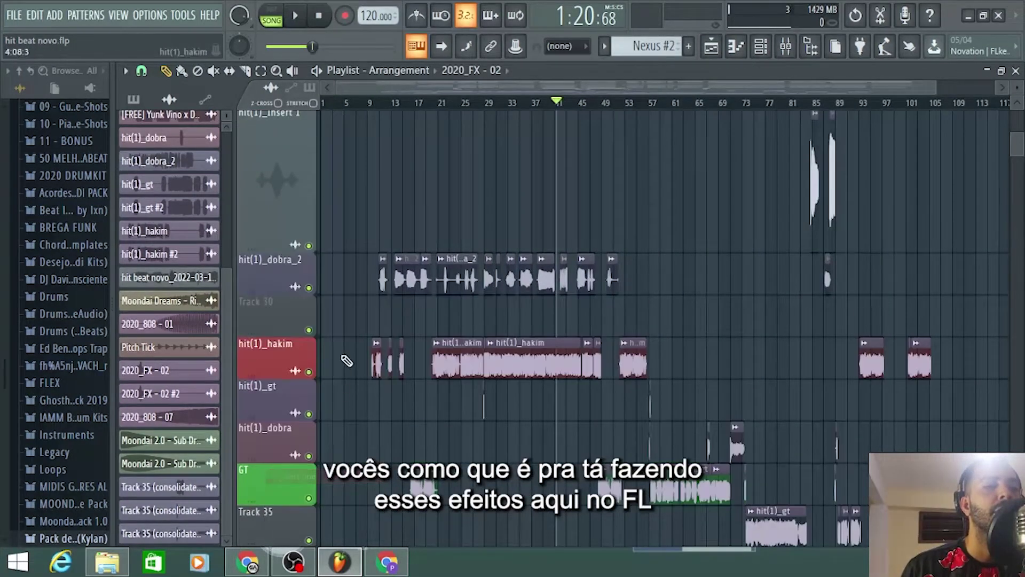
Step: Play the song from about bar 19 and listen to mixer track 29 soloed
{"action": "scroll", "coordinate": [344, 359], "scroll_direction": "down", "scroll_amount": 3}
{"action": "scroll", "coordinate": [327, 293], "scroll_direction": "down", "scroll_amount": 2}
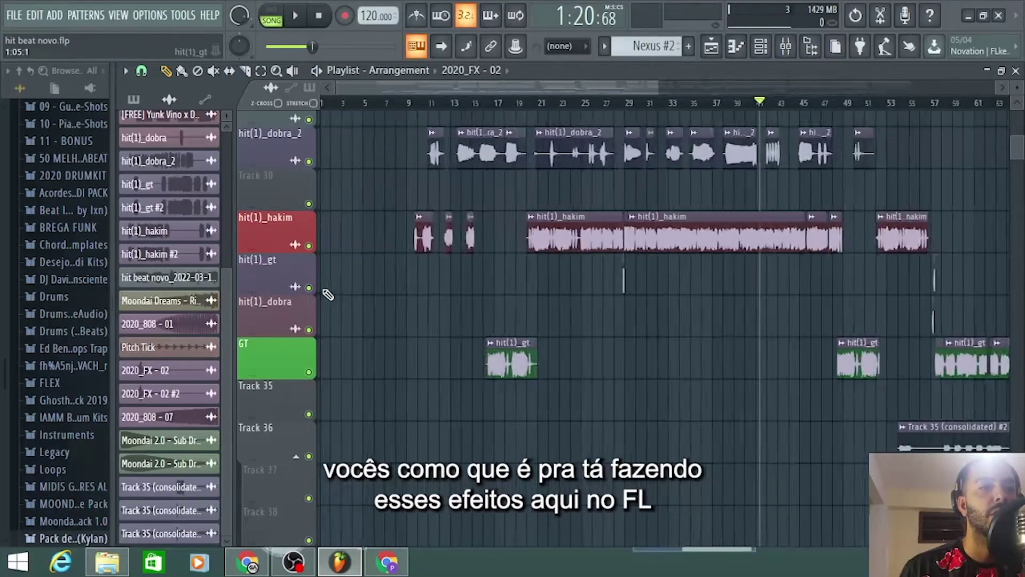
{"action": "left_click", "coordinate": [420, 103]}
{"action": "key", "text": "space"}
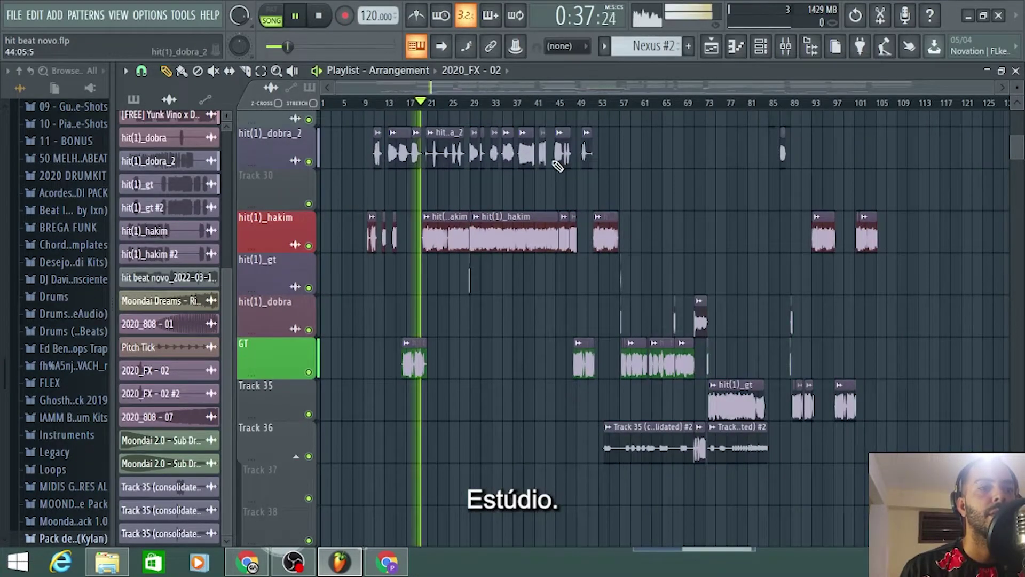
{"action": "left_click", "coordinate": [784, 48]}
{"action": "key", "text": "space"}
{"action": "key", "text": "space"}
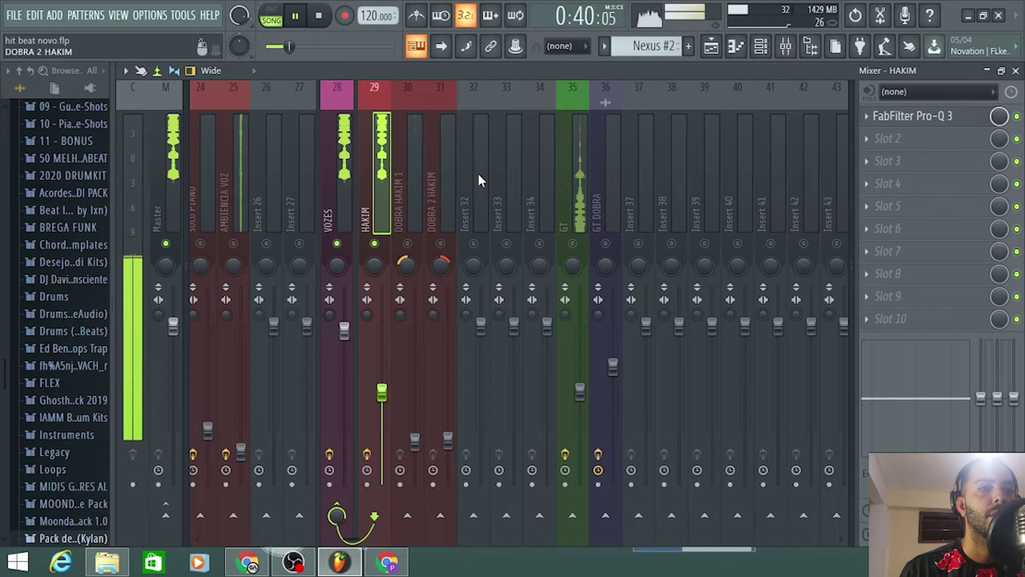
Step: Stop playback, load CLA Effects Stereo into slot 2 of mixer track 29, and position its window below the toolbar
{"action": "left_click", "coordinate": [902, 143]}
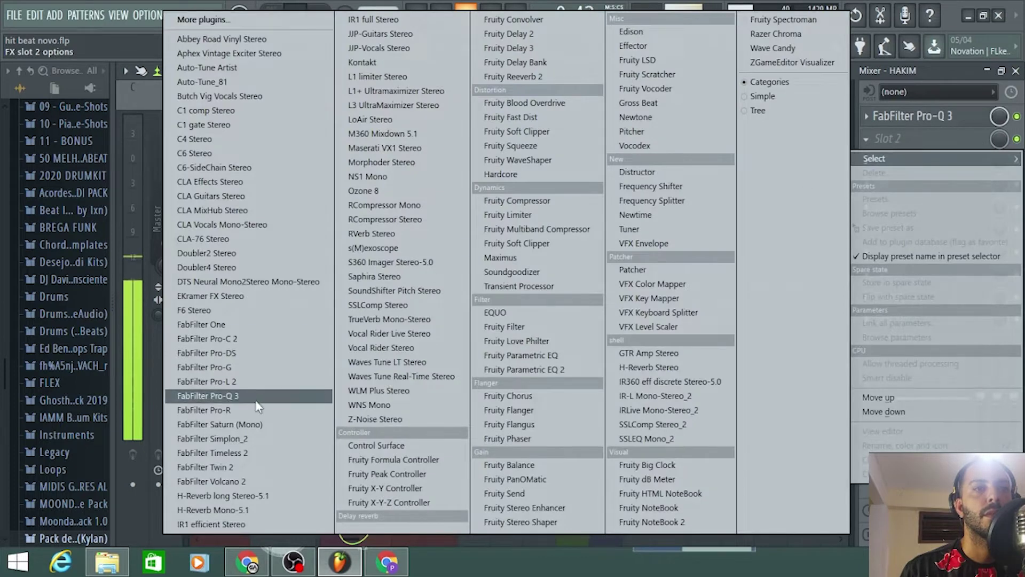
{"action": "left_click", "coordinate": [933, 70]}
{"action": "key", "text": "space"}
{"action": "left_click", "coordinate": [880, 144]}
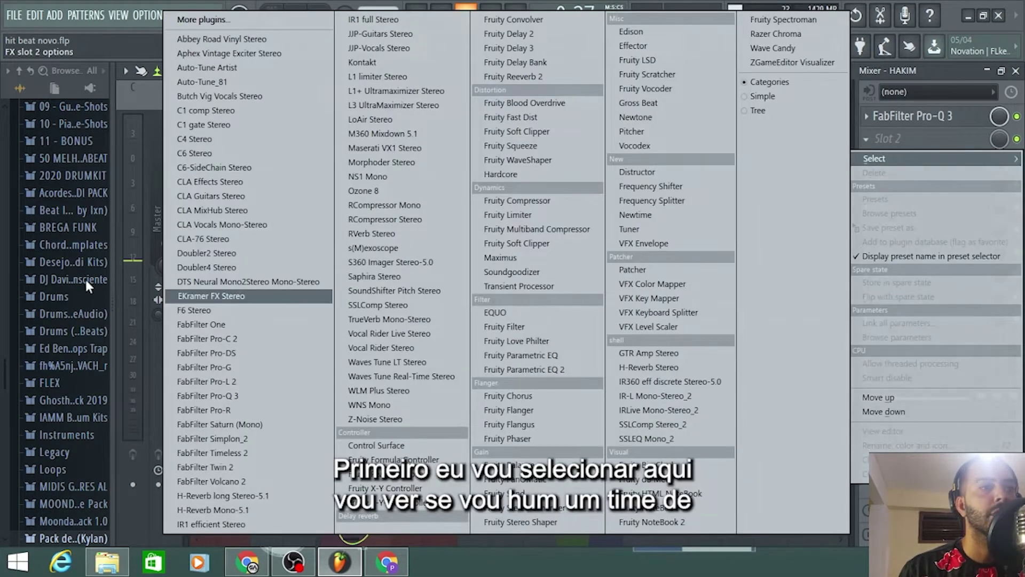
{"action": "left_click", "coordinate": [223, 182]}
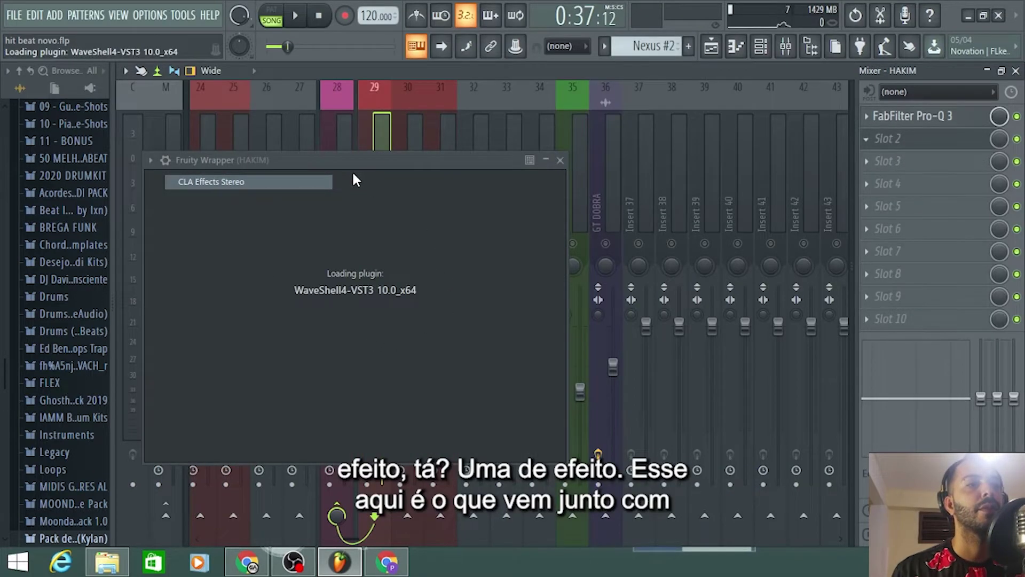
{"action": "left_click_drag", "start_coordinate": [405, 161], "coordinate": [421, 63]}
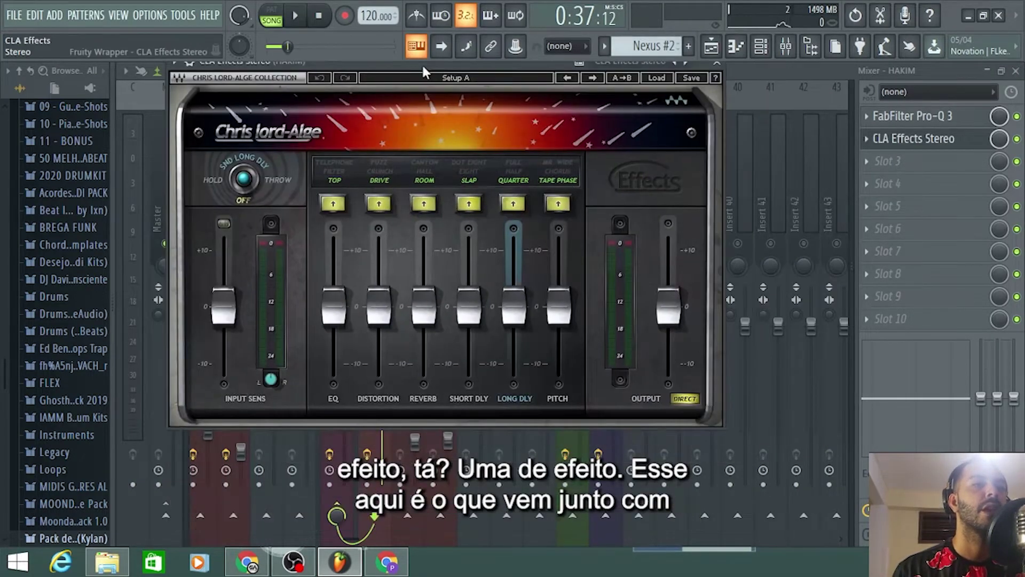
{"action": "left_click_drag", "start_coordinate": [534, 62], "coordinate": [534, 122]}
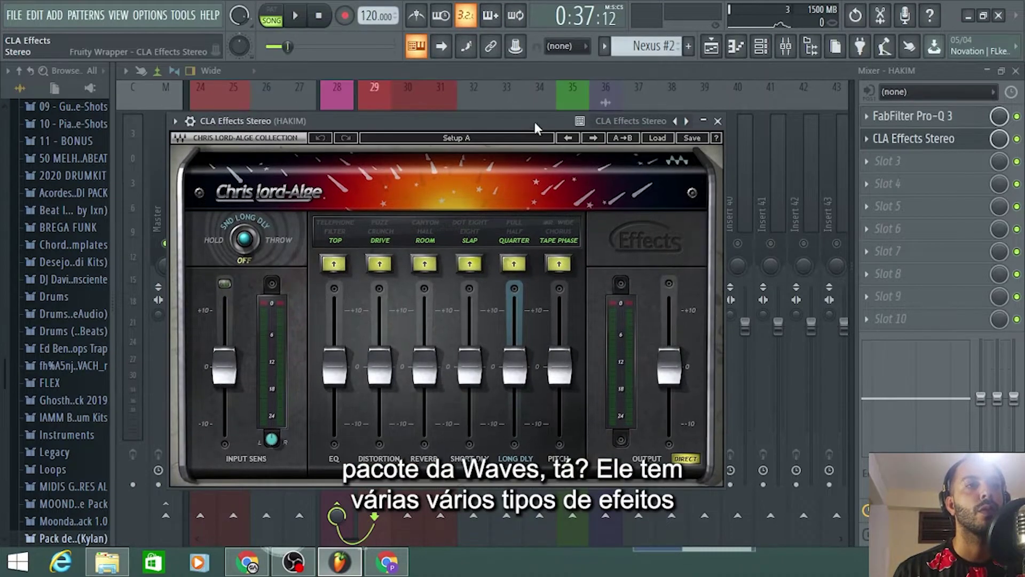
Step: Turn off the EQ, Distortion, Reverb, Short Delay, Long Delay and Pitch sections of CLA Effects
{"action": "left_click", "coordinate": [333, 267]}
{"action": "left_click", "coordinate": [421, 264]}
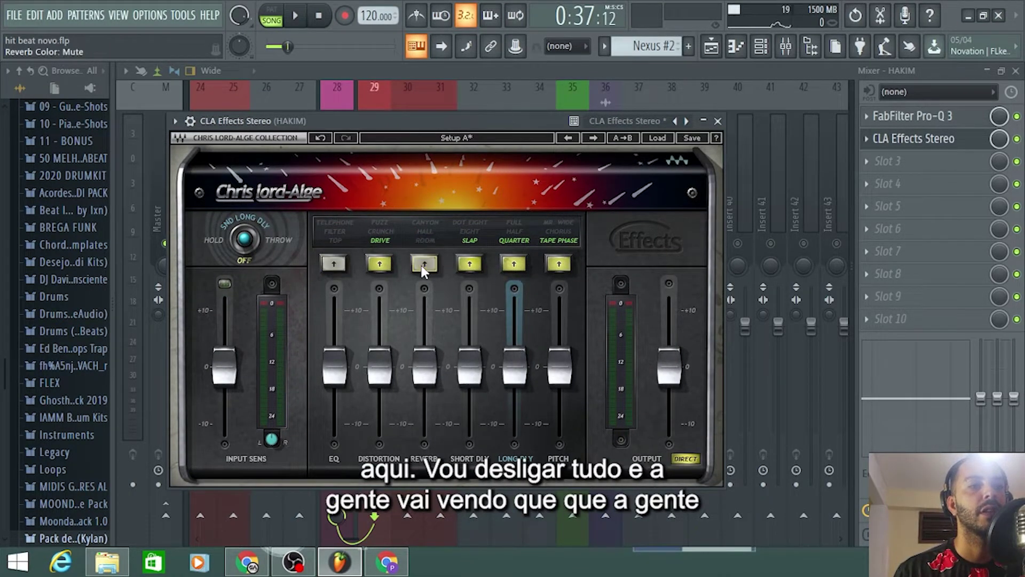
{"action": "left_click", "coordinate": [469, 265]}
{"action": "left_click", "coordinate": [506, 265]}
{"action": "left_click", "coordinate": [558, 263]}
{"action": "left_click", "coordinate": [379, 264]}
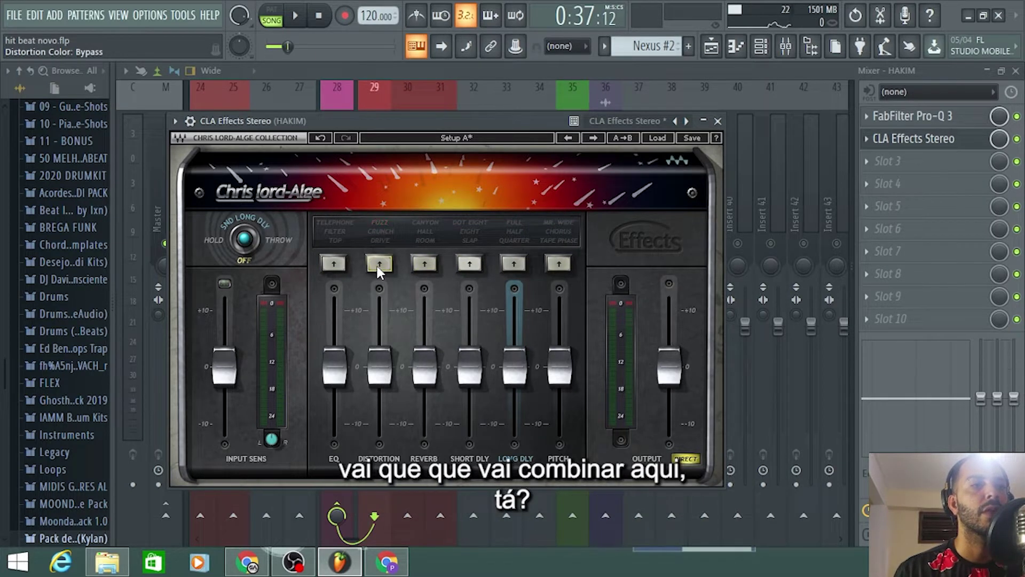
Step: Audition the Distortion colors from Drive to Fuzz during playback with the fader at 4.5, and bypass the section
{"action": "key", "text": "space"}
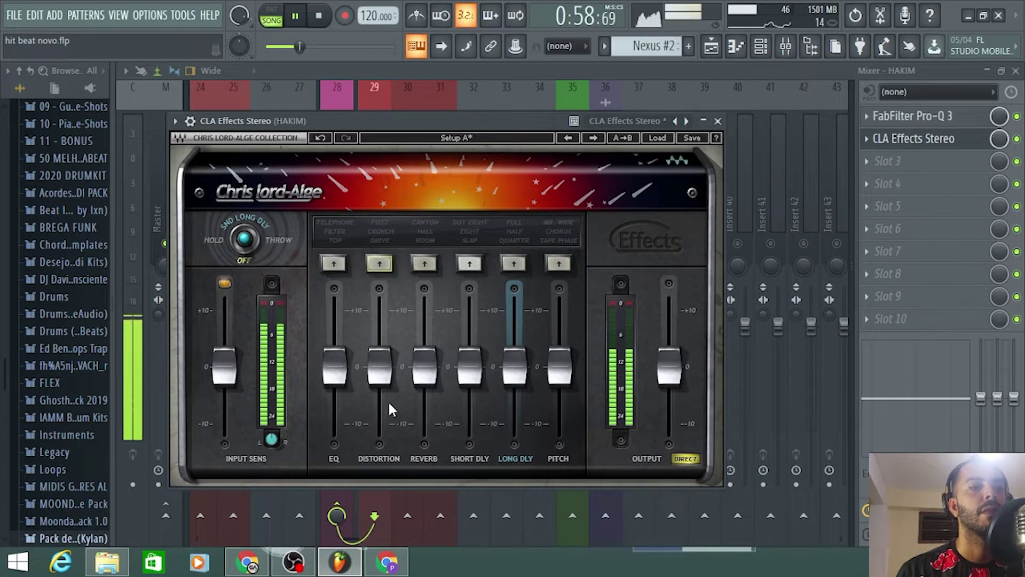
{"action": "left_click", "coordinate": [380, 263]}
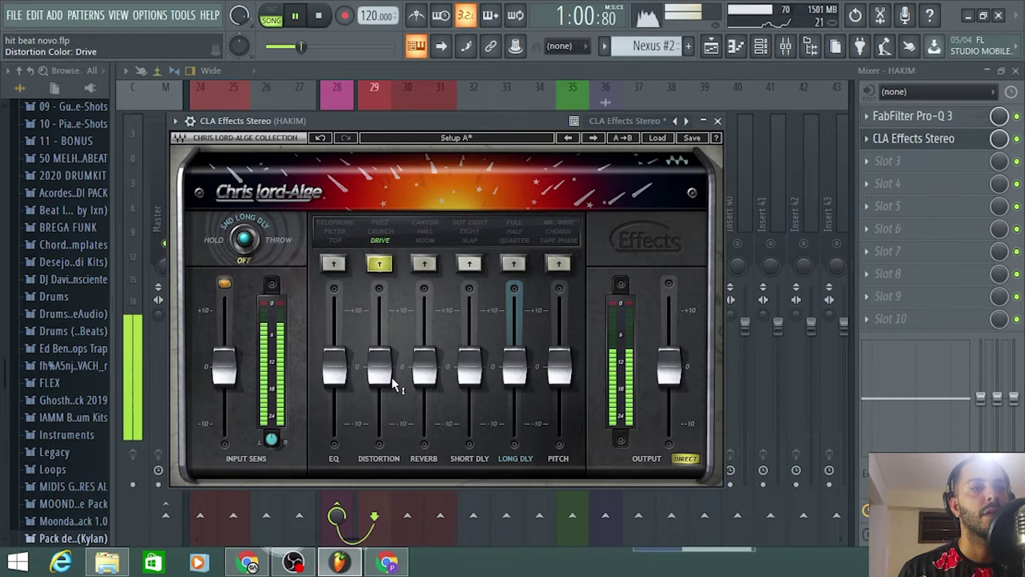
{"action": "left_click", "coordinate": [379, 262]}
{"action": "left_click", "coordinate": [379, 264]}
{"action": "left_click_drag", "start_coordinate": [379, 365], "coordinate": [379, 341]}
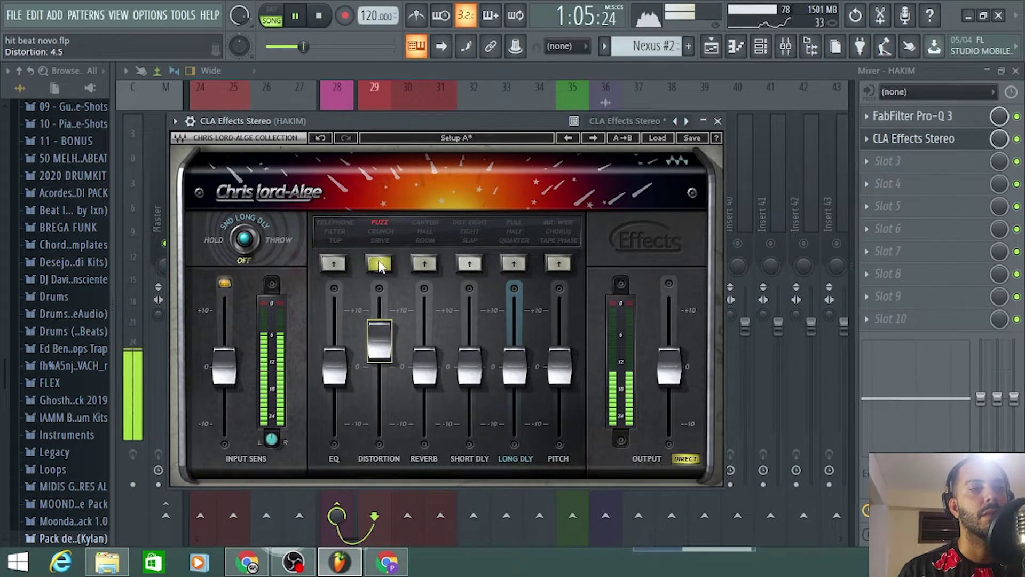
{"action": "left_click", "coordinate": [380, 264]}
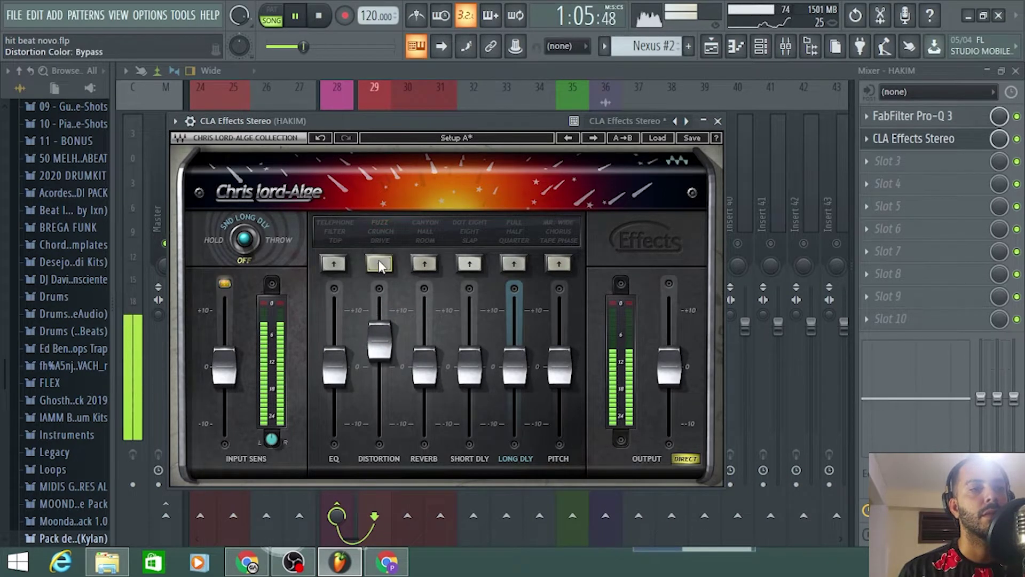
Step: Enable the Reverb section, lower its fader to about -10, and cycle its color through Hall to Canyon
{"action": "left_click", "coordinate": [424, 263]}
{"action": "left_click_drag", "start_coordinate": [424, 366], "coordinate": [423, 421]}
{"action": "left_click", "coordinate": [417, 264]}
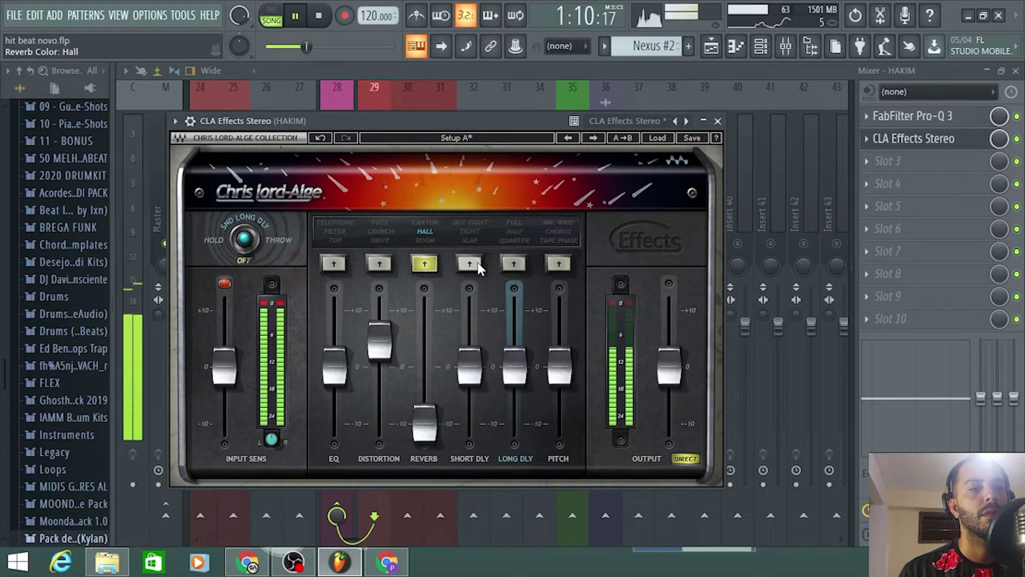
Step: Audition the Short Delay and Long Delay colors with both faders raised to about 10, and mute both delays and the Reverb
{"action": "left_click", "coordinate": [469, 264]}
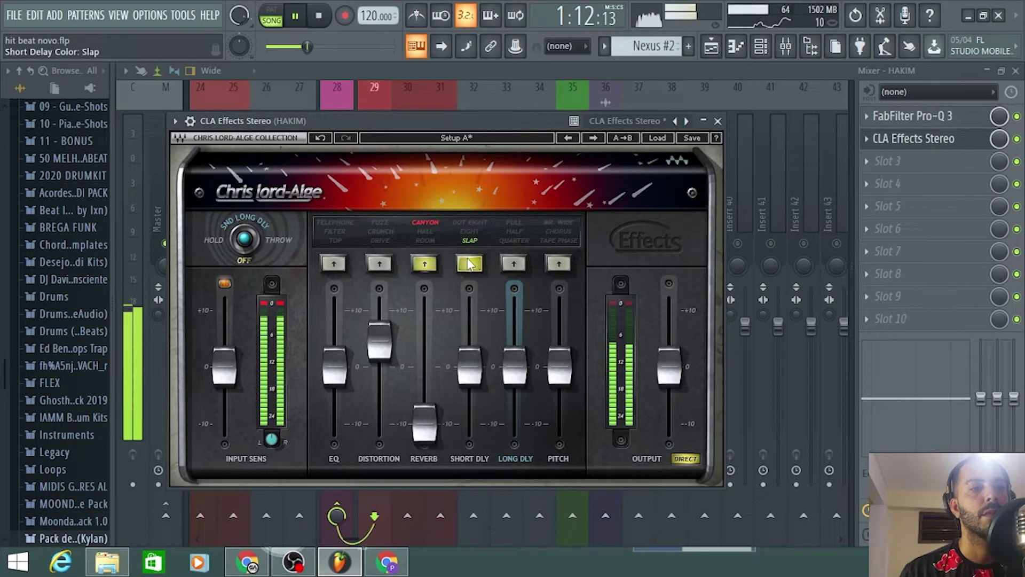
{"action": "left_click", "coordinate": [469, 264]}
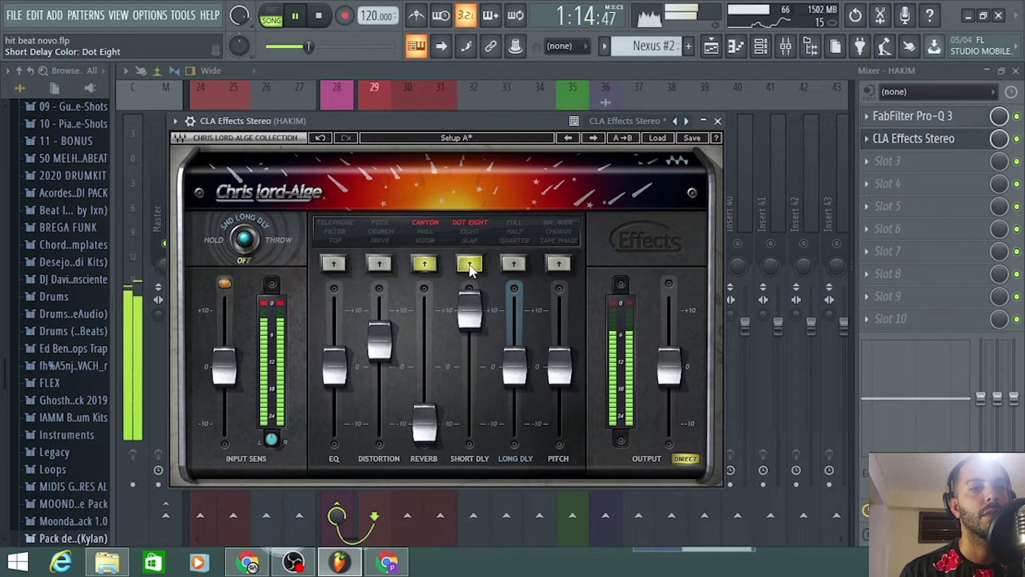
{"action": "left_click", "coordinate": [513, 264]}
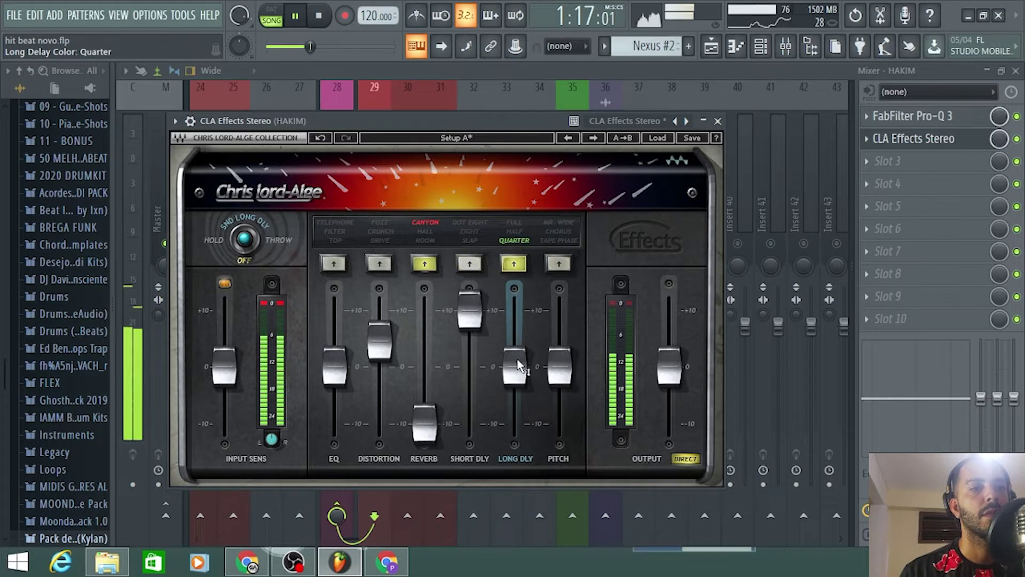
{"action": "left_click_drag", "start_coordinate": [518, 367], "coordinate": [515, 310]}
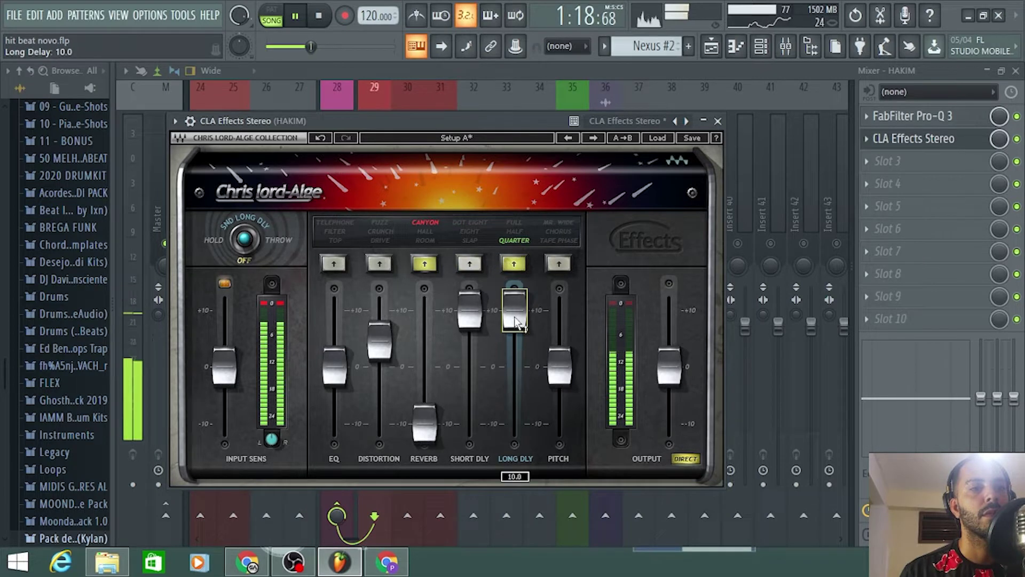
{"action": "left_click", "coordinate": [512, 265]}
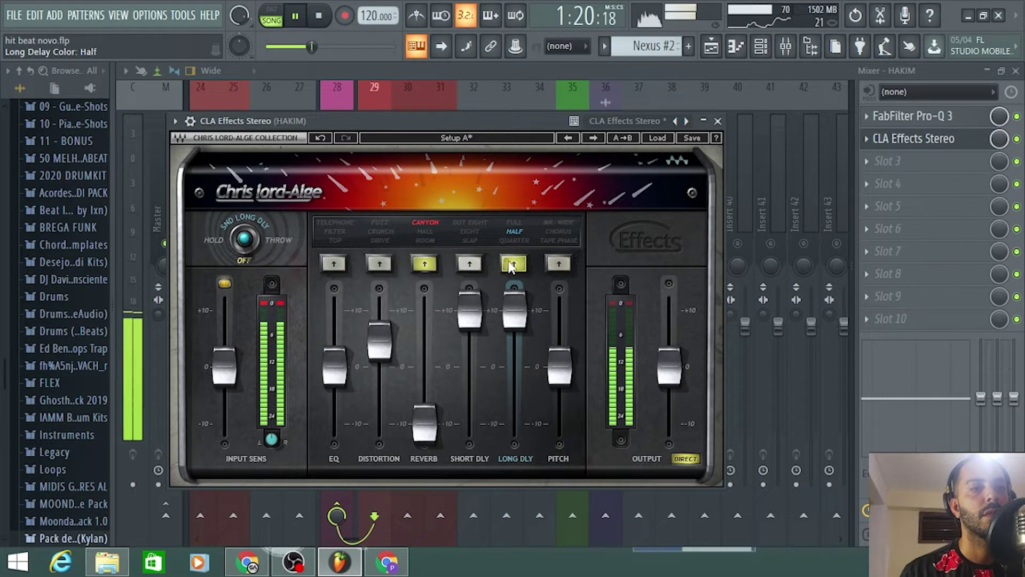
{"action": "left_click", "coordinate": [513, 263]}
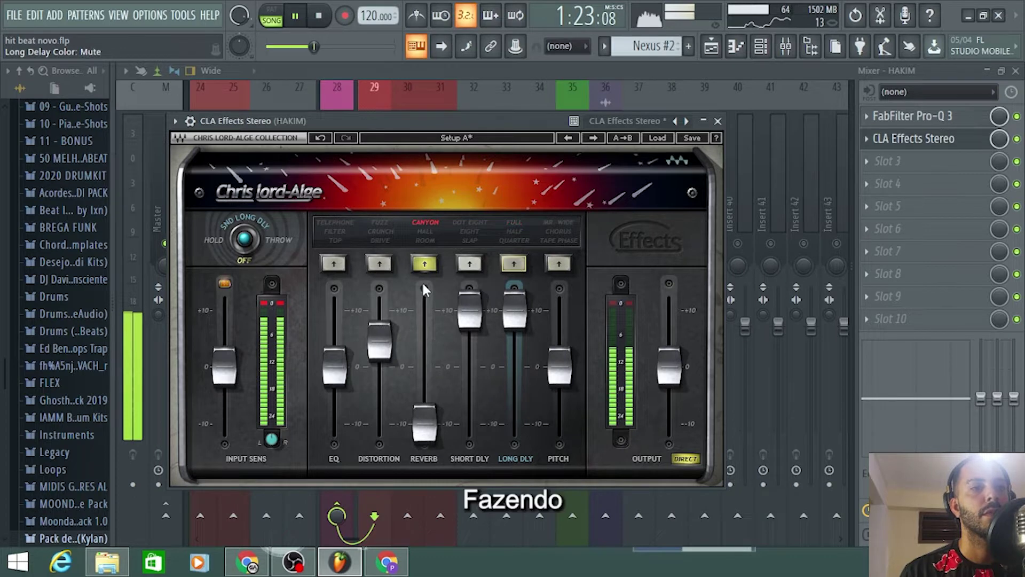
{"action": "left_click", "coordinate": [423, 265]}
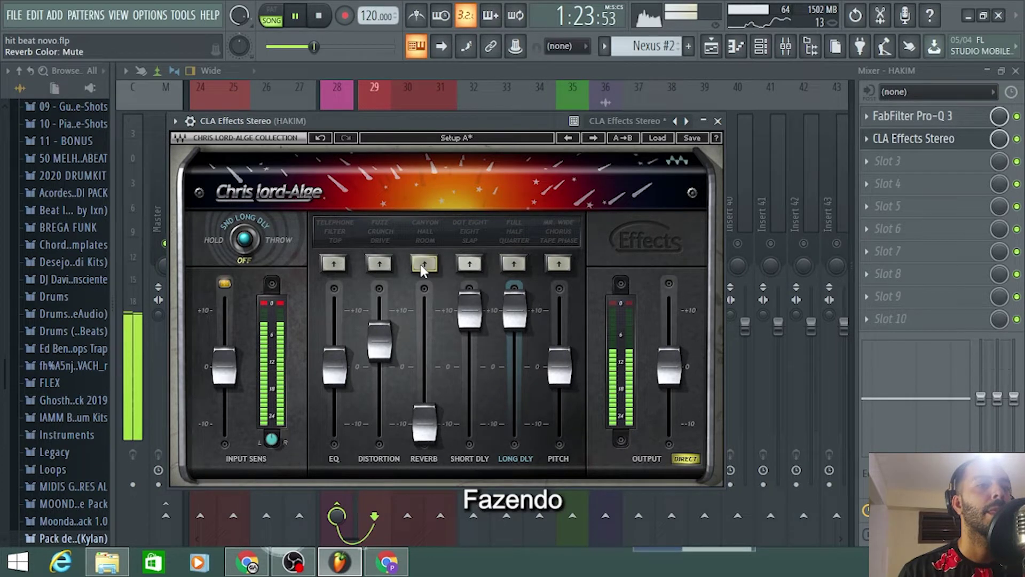
Step: Audition the EQ colors Top, Filter and Telephone in CLA Effects, lowering the EQ fader from 9.7 through 7.4 to 4.9
{"action": "left_click", "coordinate": [331, 265]}
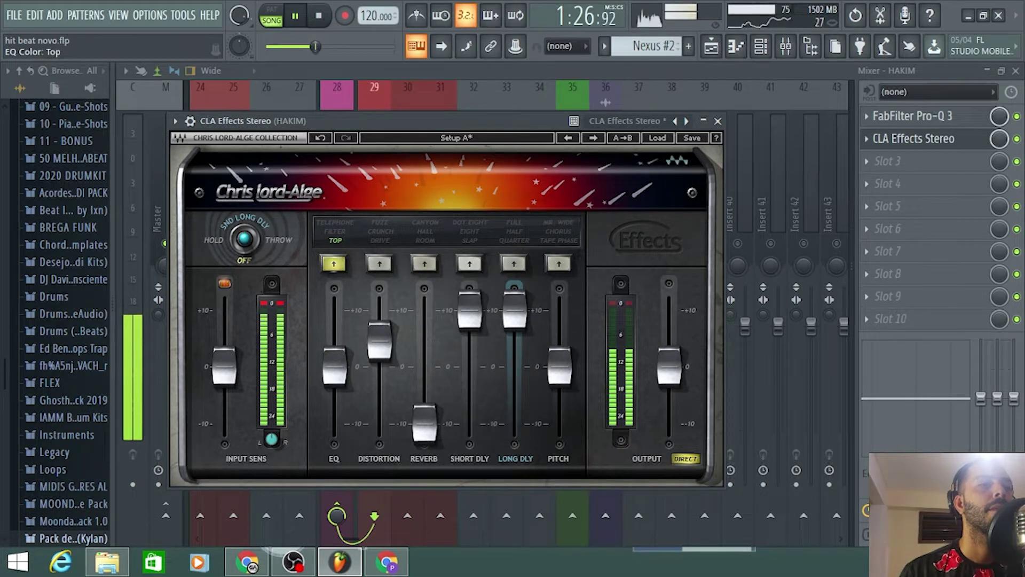
{"action": "left_click_drag", "start_coordinate": [335, 366], "coordinate": [334, 311]}
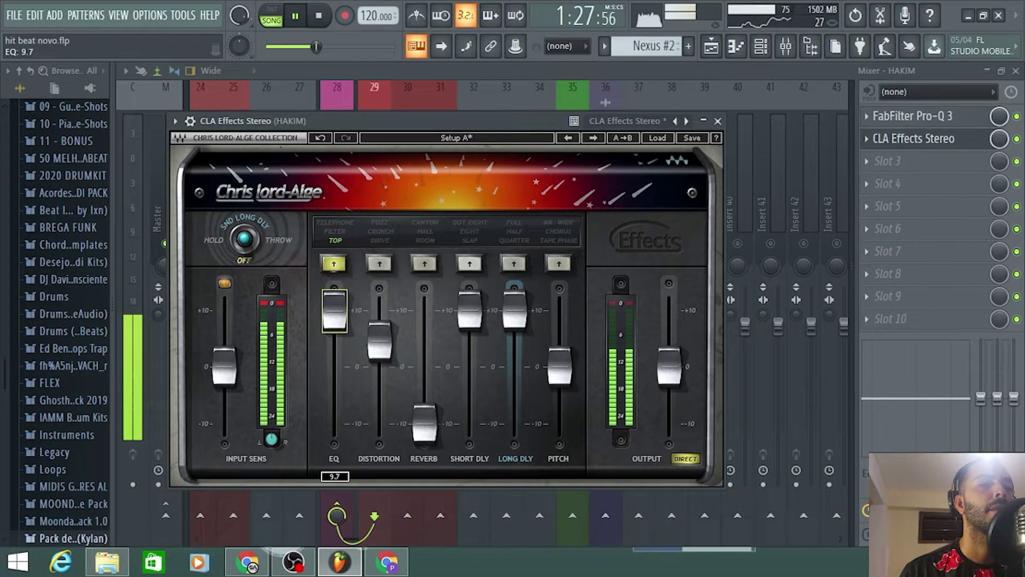
{"action": "left_click_drag", "start_coordinate": [334, 310], "coordinate": [335, 326]}
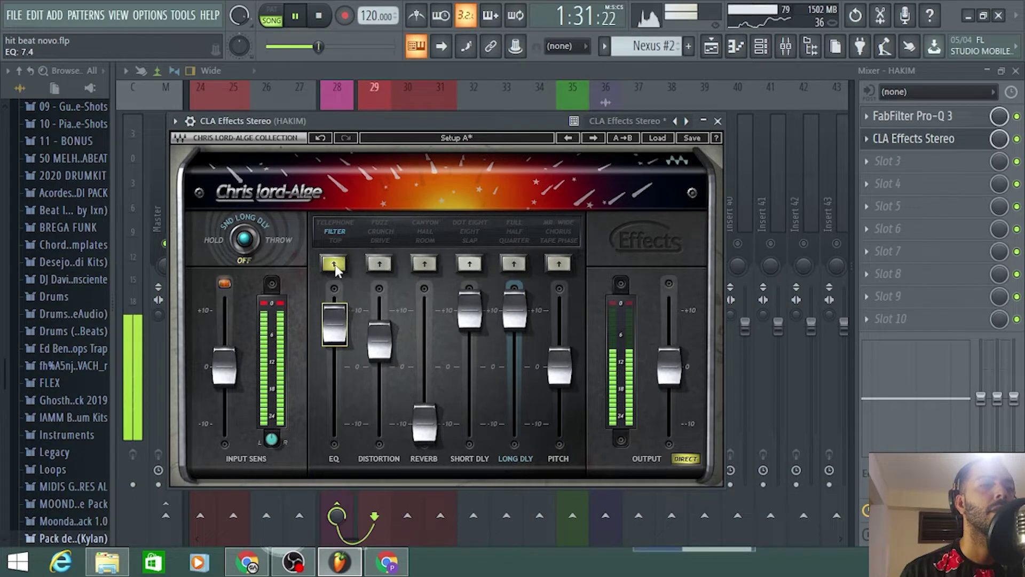
{"action": "left_click_drag", "start_coordinate": [334, 324], "coordinate": [334, 337]}
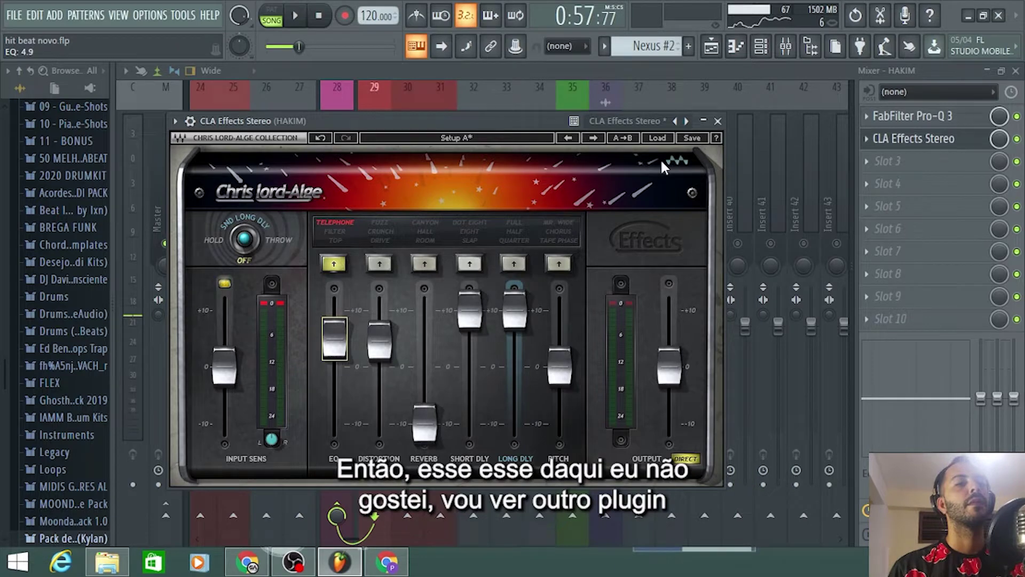
Step: Replace CLA Effects Stereo with Doubler2 Stereo on the vocal mixer track and reposition its window
{"action": "left_click", "coordinate": [908, 139]}
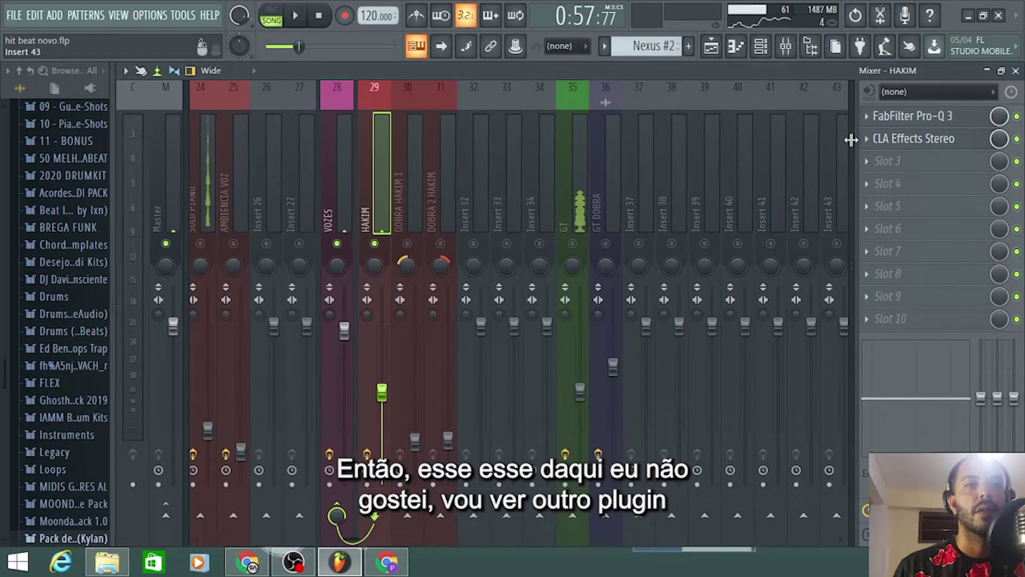
{"action": "left_click", "coordinate": [867, 139]}
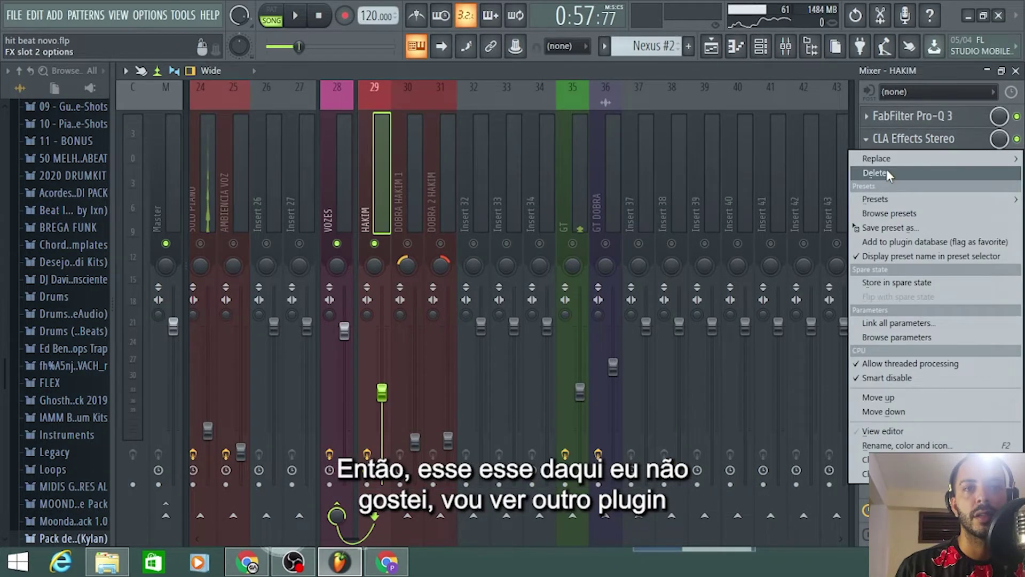
{"action": "mouse_move", "coordinate": [878, 158]}
{"action": "left_click", "coordinate": [226, 271]}
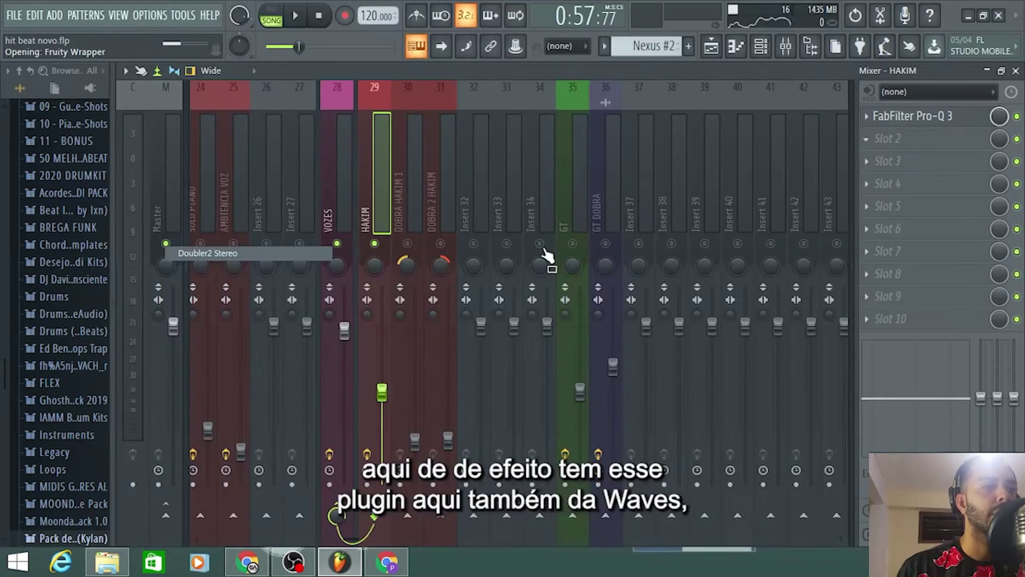
{"action": "left_click_drag", "start_coordinate": [417, 124], "coordinate": [571, 187]}
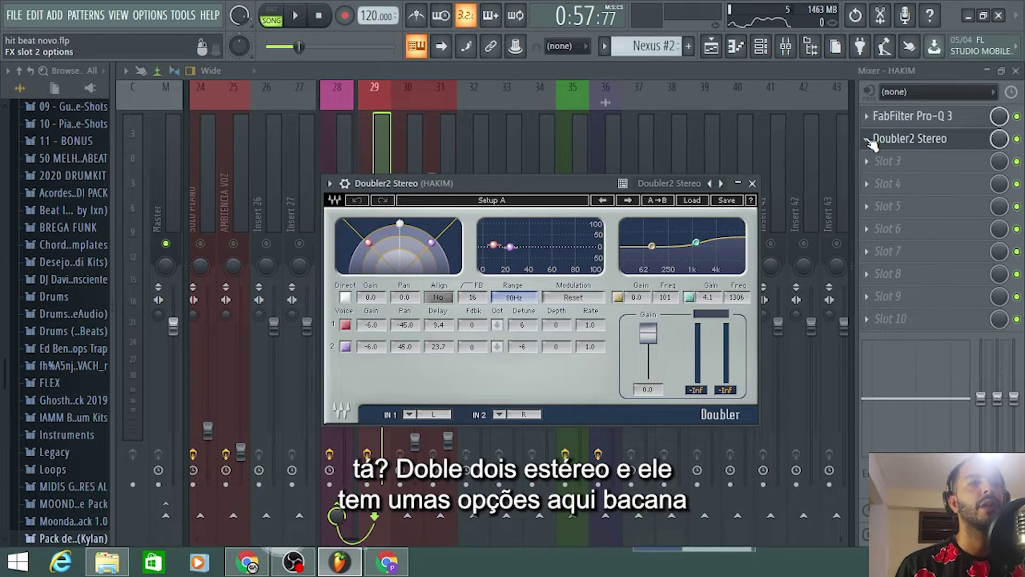
Step: Load the Dark Fader factory preset in Doubler2 Stereo and audition it briefly on the vocal
{"action": "left_click", "coordinate": [693, 201]}
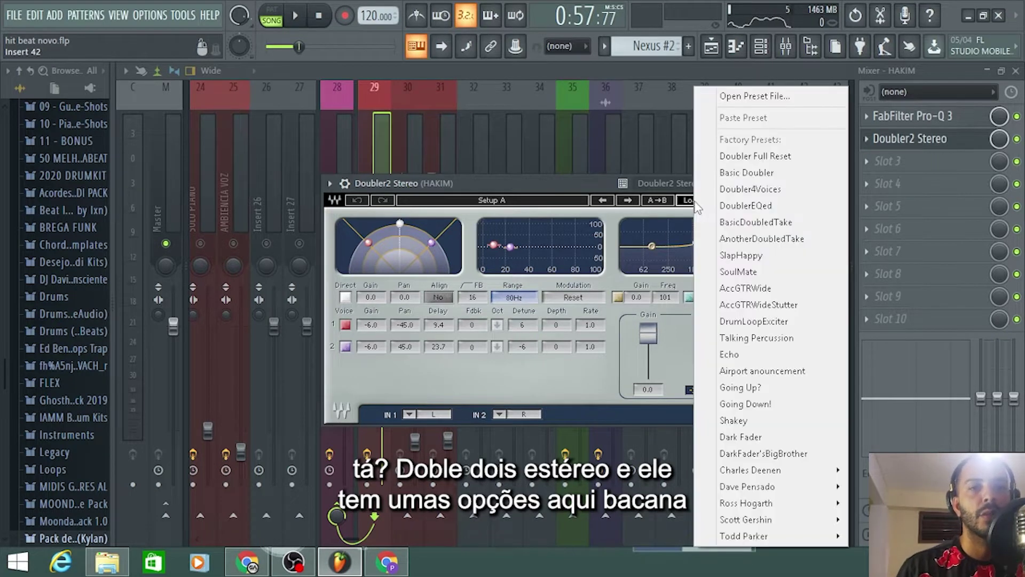
{"action": "left_click", "coordinate": [758, 439]}
{"action": "key", "text": "space"}
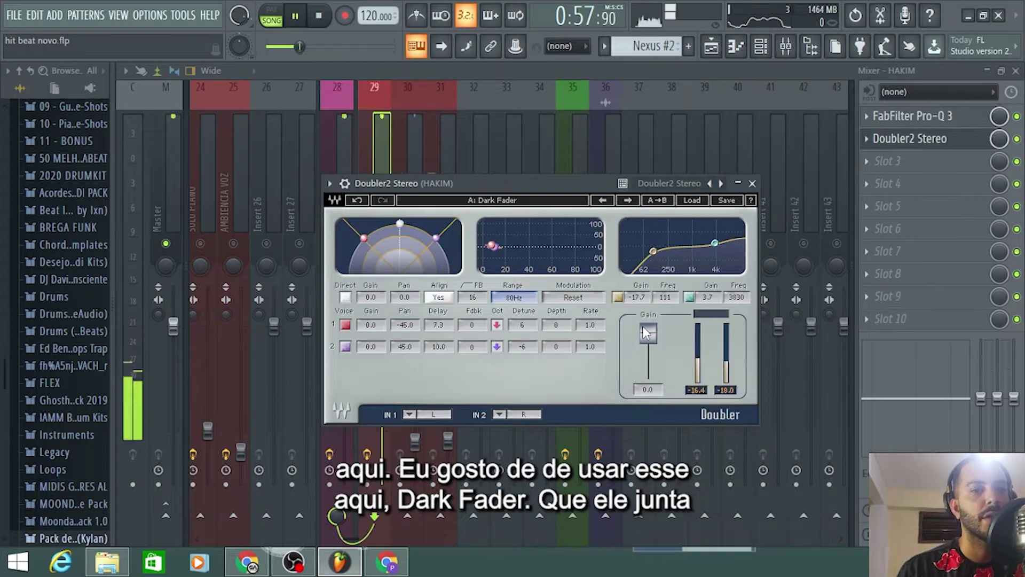
{"action": "left_click_drag", "start_coordinate": [523, 177], "coordinate": [553, 179]}
{"action": "key", "text": "space"}
Step: Play the arrangement from around bar 47 in the playlist to find a vocal passage suited to the Doubler effect
{"action": "left_click", "coordinate": [716, 47]}
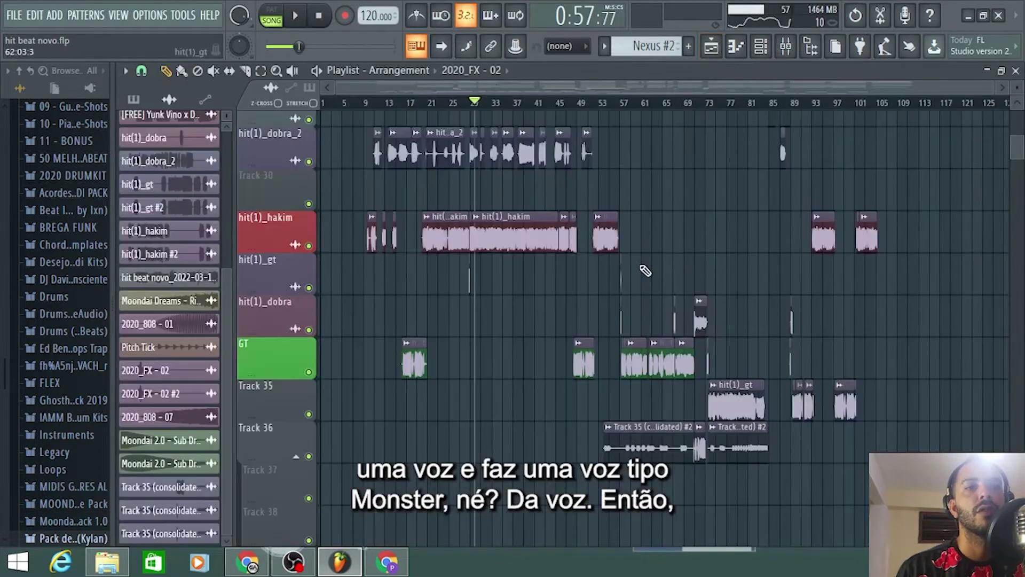
{"action": "scroll", "coordinate": [648, 320], "scroll_direction": "up", "scroll_amount": 2}
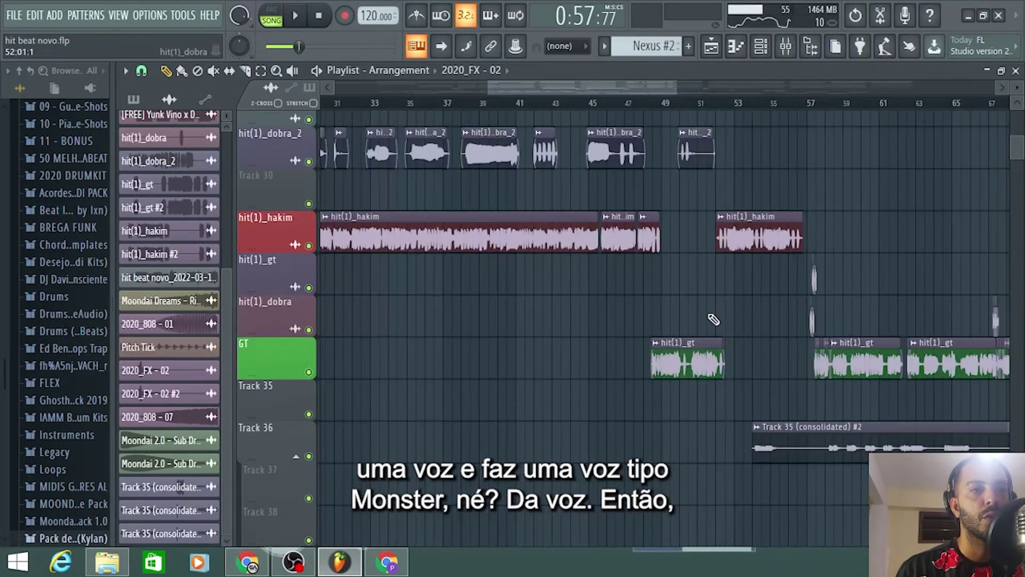
{"action": "scroll", "coordinate": [713, 319], "scroll_direction": "up", "scroll_amount": 3}
{"action": "left_click", "coordinate": [459, 104]}
{"action": "key", "text": "space"}
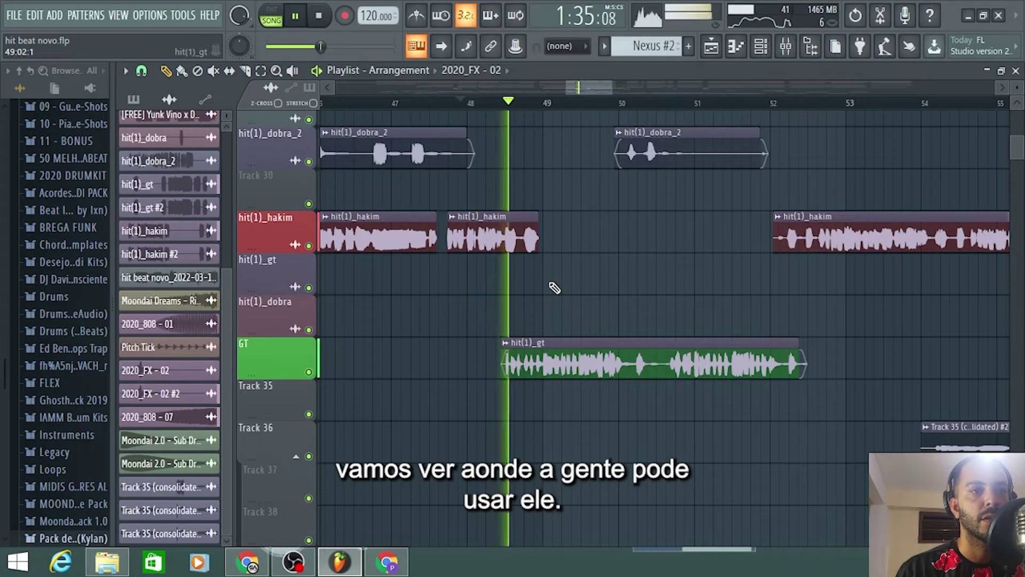
{"action": "key", "text": "space"}
{"action": "left_click", "coordinate": [447, 103]}
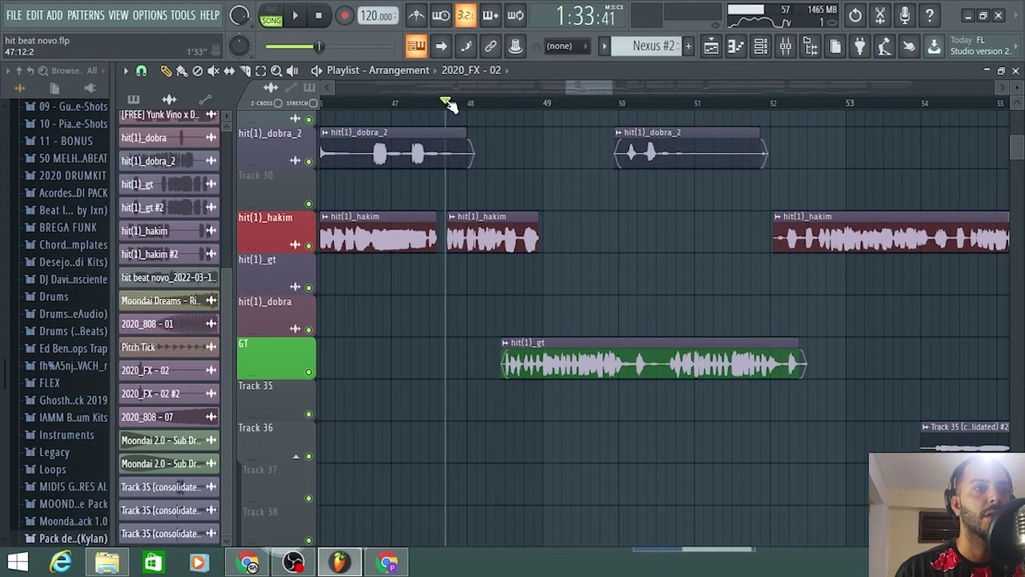
{"action": "key", "text": "space"}
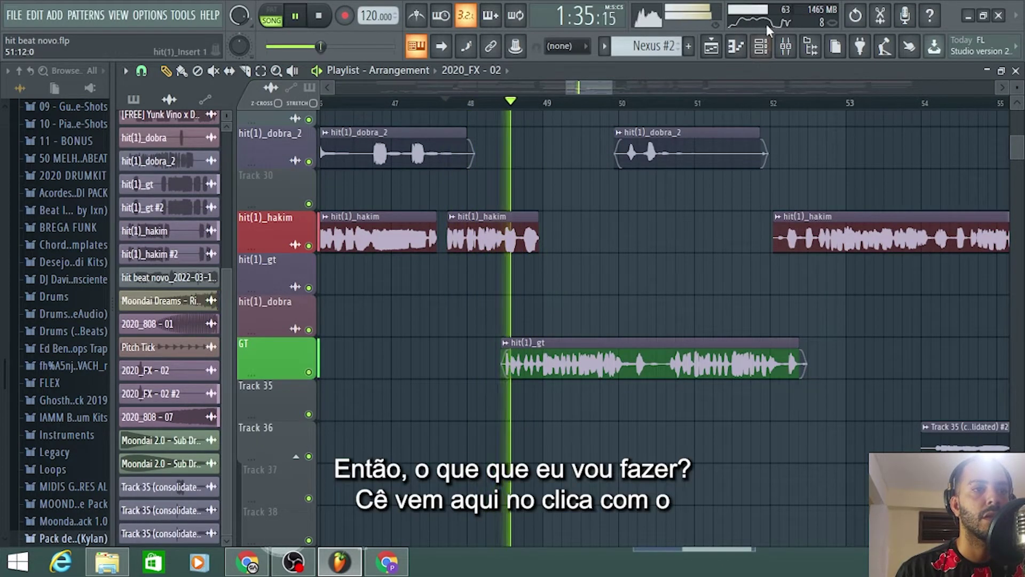
{"action": "key", "text": "space"}
Step: Create an automation clip for the Doubler2 Stereo mix level on the vocal mixer track and return to the playlist
{"action": "left_click", "coordinate": [786, 46]}
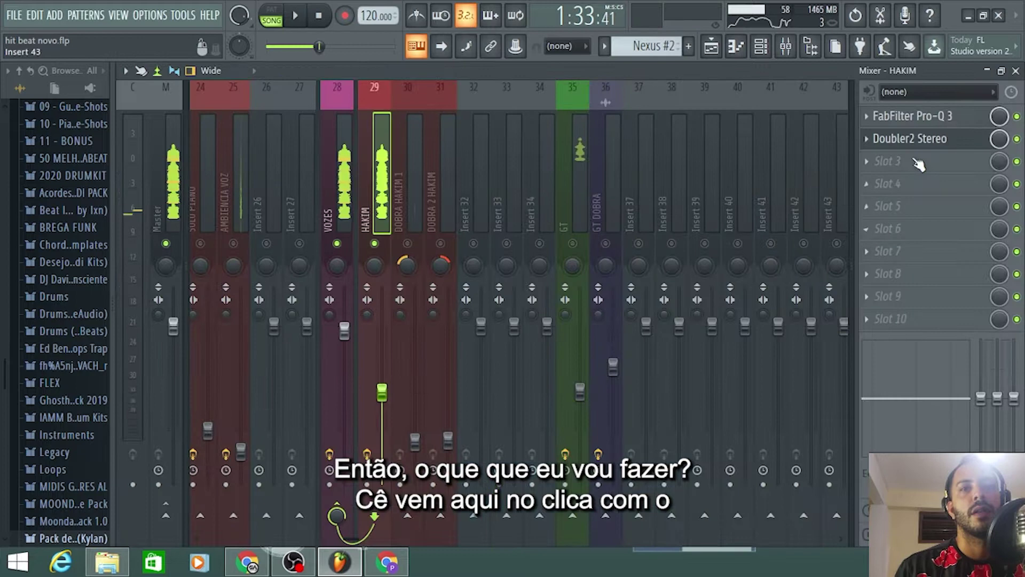
{"action": "right_click", "coordinate": [999, 140]}
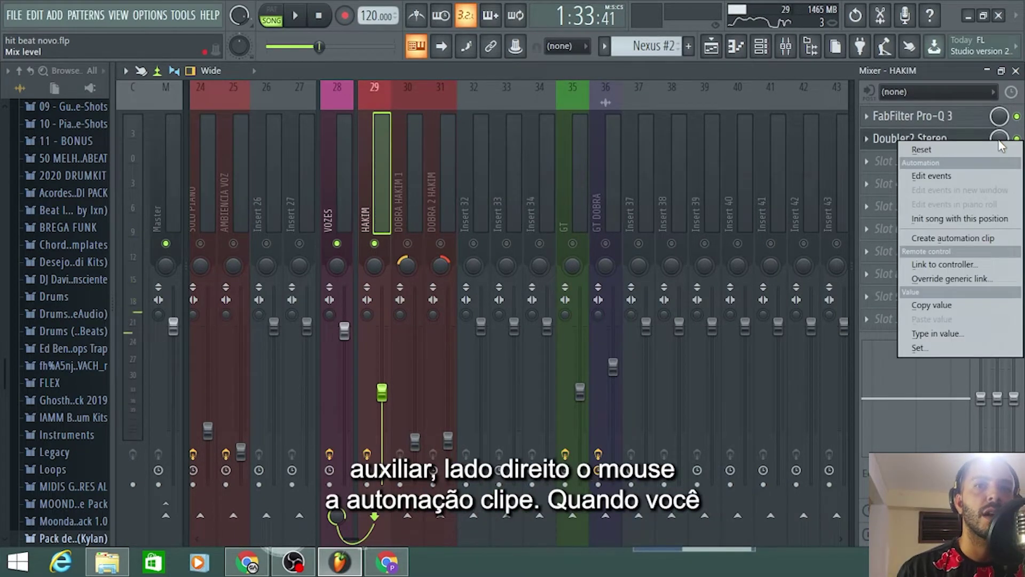
{"action": "left_click", "coordinate": [967, 238]}
{"action": "left_click", "coordinate": [1015, 70]}
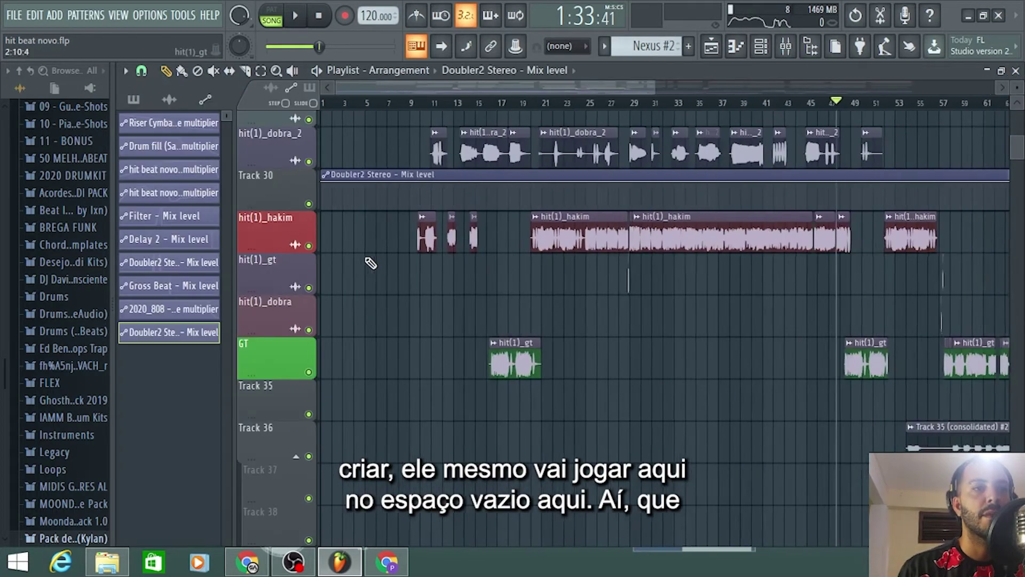
Step: Enlarge the height of Track 30, which holds the Doubler2 Stereo mix level automation clip
{"action": "scroll", "coordinate": [370, 263], "scroll_direction": "down", "scroll_amount": 3}
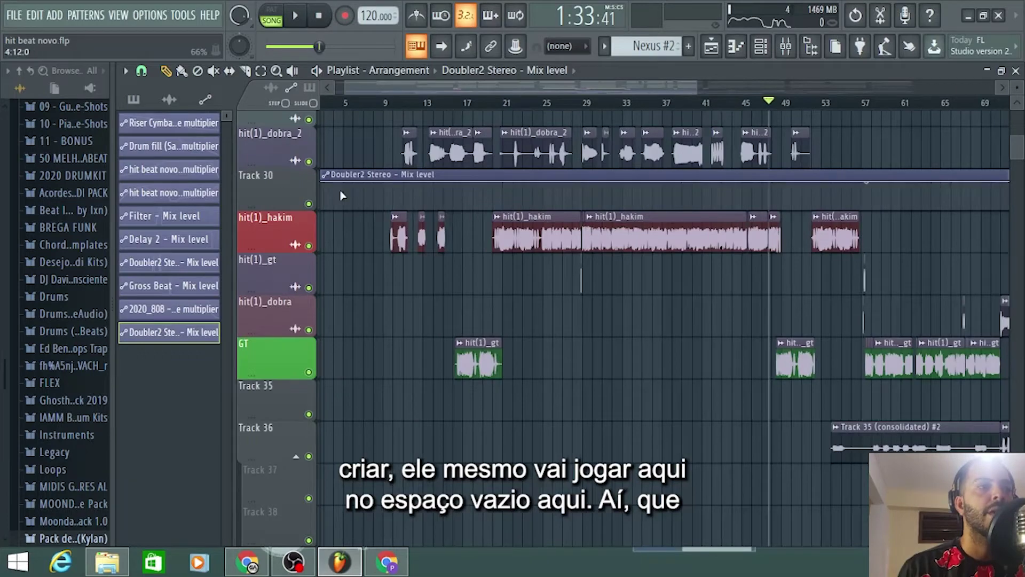
{"action": "scroll", "coordinate": [612, 248], "scroll_direction": "up", "scroll_amount": 5}
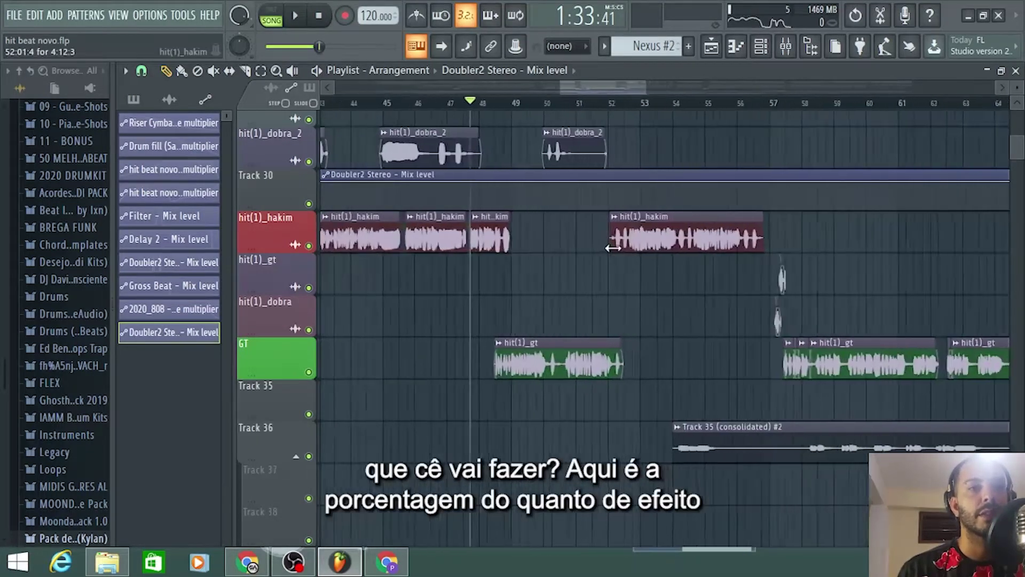
{"action": "scroll", "coordinate": [620, 243], "scroll_direction": "up", "scroll_amount": 4}
{"action": "scroll", "coordinate": [668, 225], "scroll_direction": "down", "scroll_amount": 2}
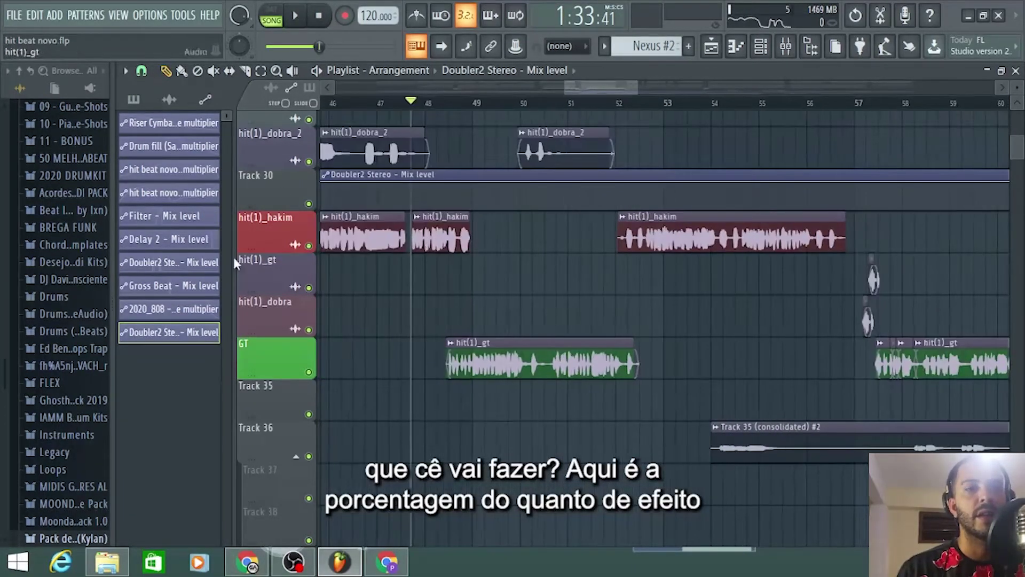
{"action": "left_click_drag", "start_coordinate": [266, 212], "coordinate": [265, 296]}
Step: Add automation points that raise the mix level from near zero at bar 52 to full and drop it back at bar 57
{"action": "scroll", "coordinate": [605, 230], "scroll_direction": "up", "scroll_amount": 3}
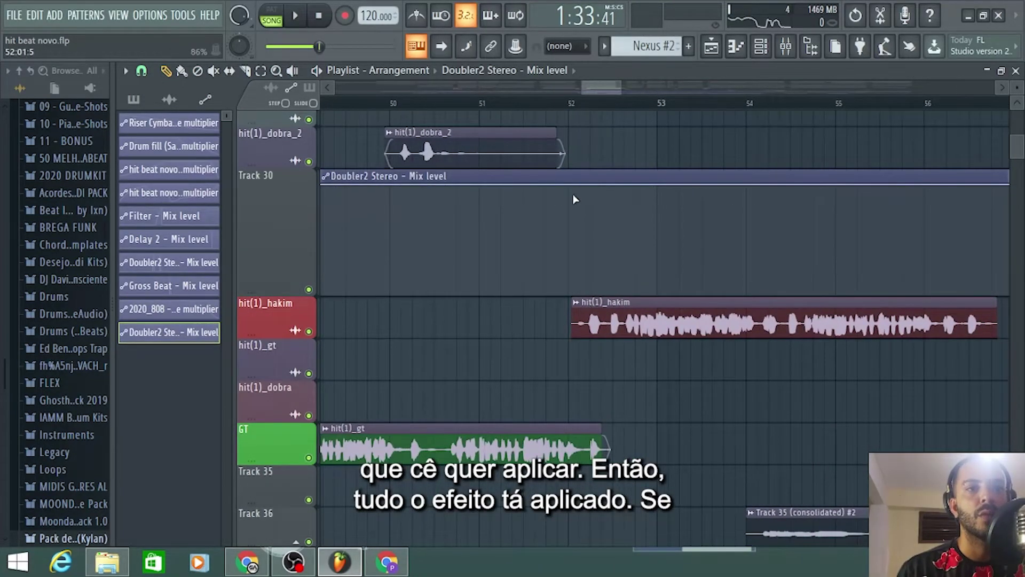
{"action": "scroll", "coordinate": [590, 222], "scroll_direction": "down", "scroll_amount": 5}
{"action": "scroll", "coordinate": [610, 288], "scroll_direction": "up", "scroll_amount": 4}
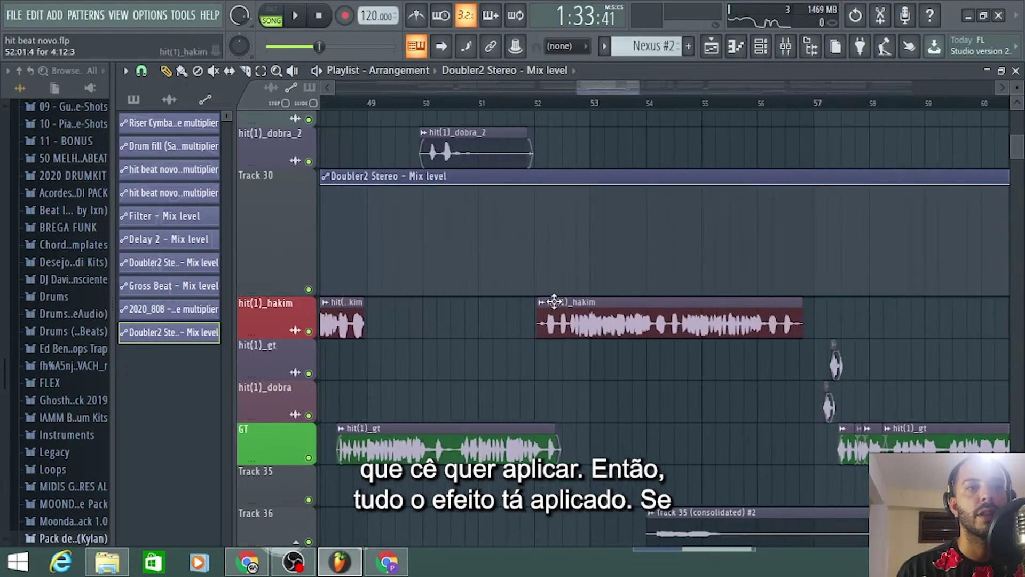
{"action": "left_click", "coordinate": [538, 292]}
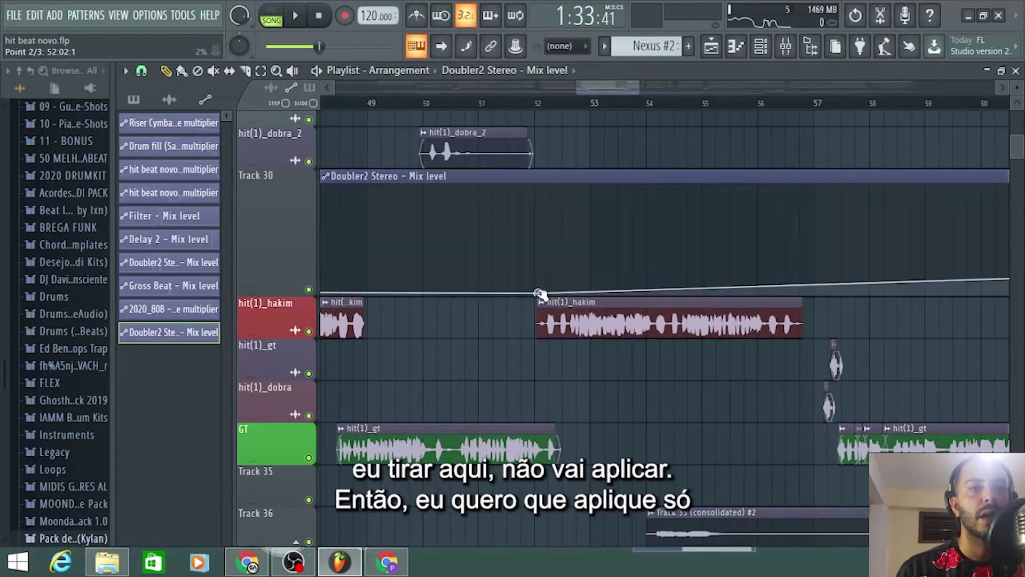
{"action": "left_click", "coordinate": [811, 185]}
{"action": "left_click", "coordinate": [811, 222]}
{"action": "left_click_drag", "start_coordinate": [812, 222], "coordinate": [811, 292]}
Step: Lower the automation line to the minimum both before the rise at bar 52 and after the drop at bar 57
{"action": "scroll", "coordinate": [812, 292], "scroll_direction": "down", "scroll_amount": 6}
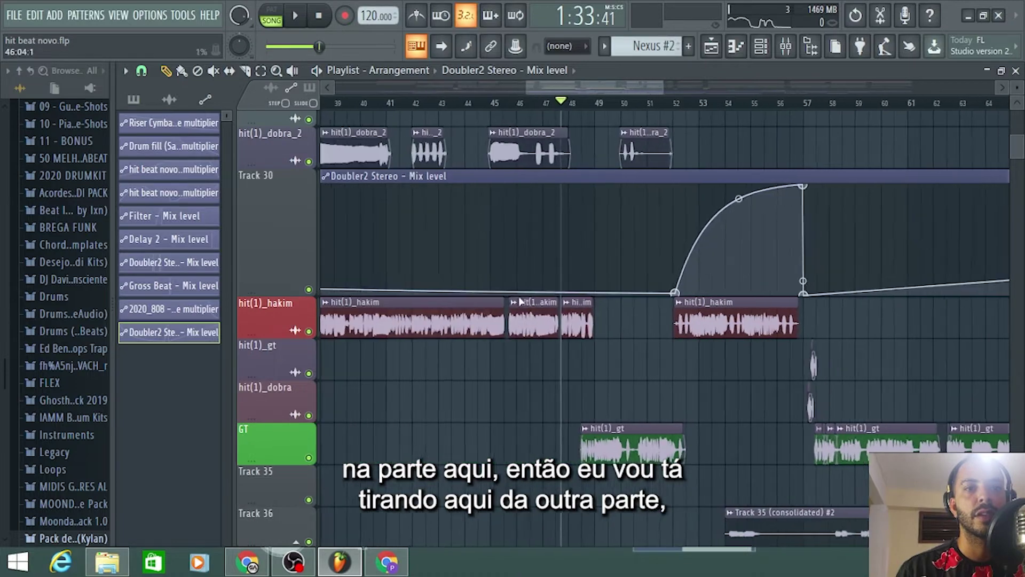
{"action": "left_click_drag", "start_coordinate": [325, 188], "coordinate": [322, 366]}
{"action": "left_click_drag", "start_coordinate": [923, 187], "coordinate": [915, 293]}
{"action": "scroll", "coordinate": [589, 260], "scroll_direction": "up", "scroll_amount": 5}
{"action": "scroll", "coordinate": [804, 305], "scroll_direction": "up", "scroll_amount": 3}
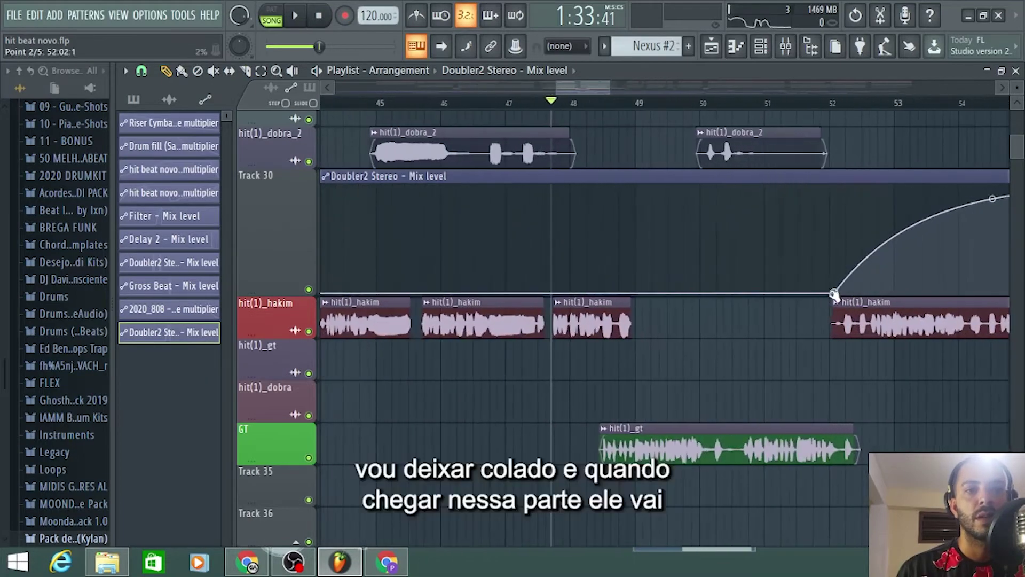
{"action": "scroll", "coordinate": [601, 348], "scroll_direction": "down", "scroll_amount": 5}
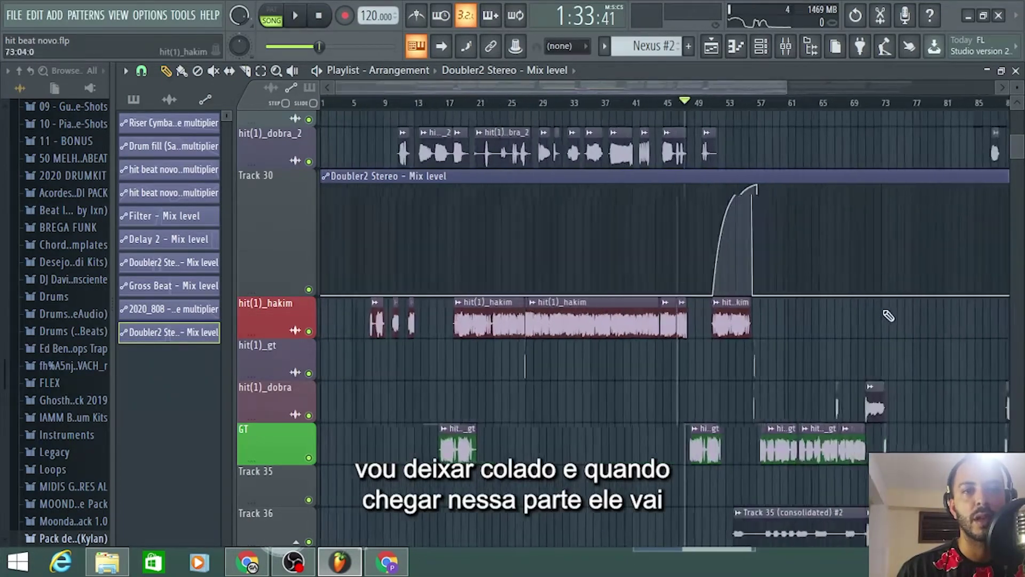
{"action": "scroll", "coordinate": [601, 348], "scroll_direction": "up", "scroll_amount": 5}
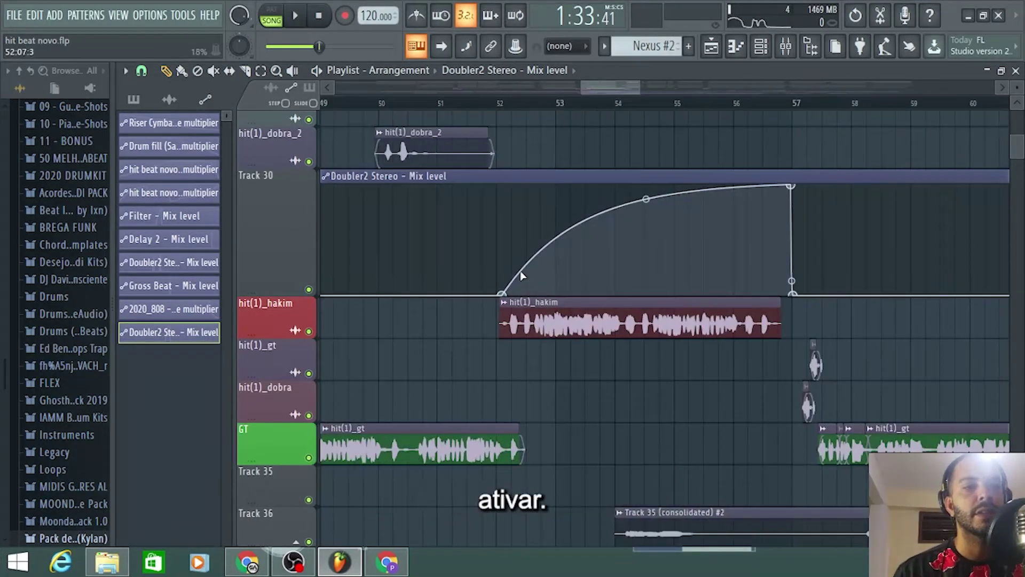
Step: Bend the automation rise into a steeper curve with its tension handle and play the section from bar 47
{"action": "left_click_drag", "start_coordinate": [651, 210], "coordinate": [648, 165]}
{"action": "key", "text": "space"}
{"action": "scroll", "coordinate": [630, 276], "scroll_direction": "down", "scroll_amount": 5}
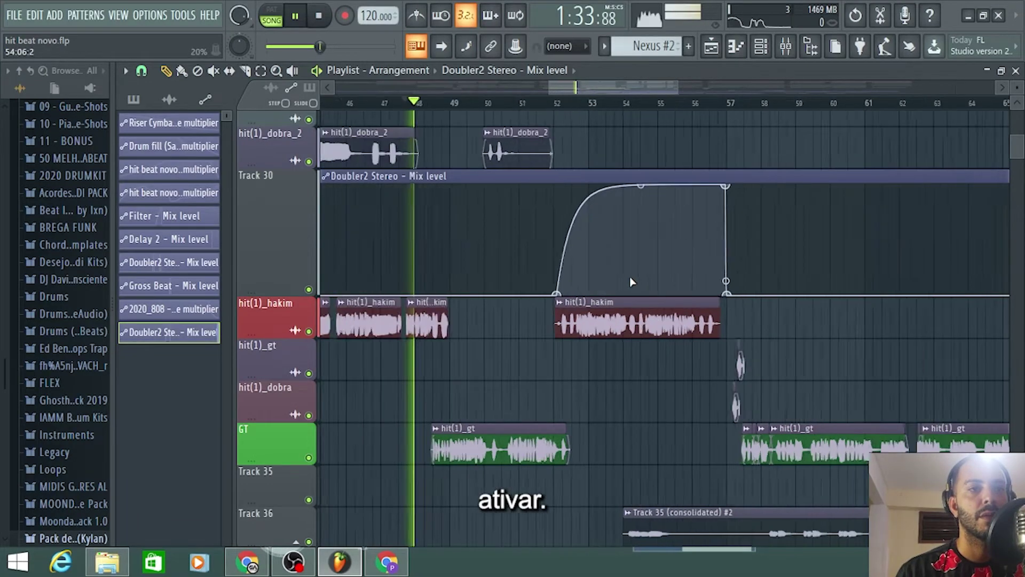
{"action": "scroll", "coordinate": [664, 293], "scroll_direction": "up", "scroll_amount": 4}
{"action": "scroll", "coordinate": [604, 293], "scroll_direction": "down", "scroll_amount": 6}
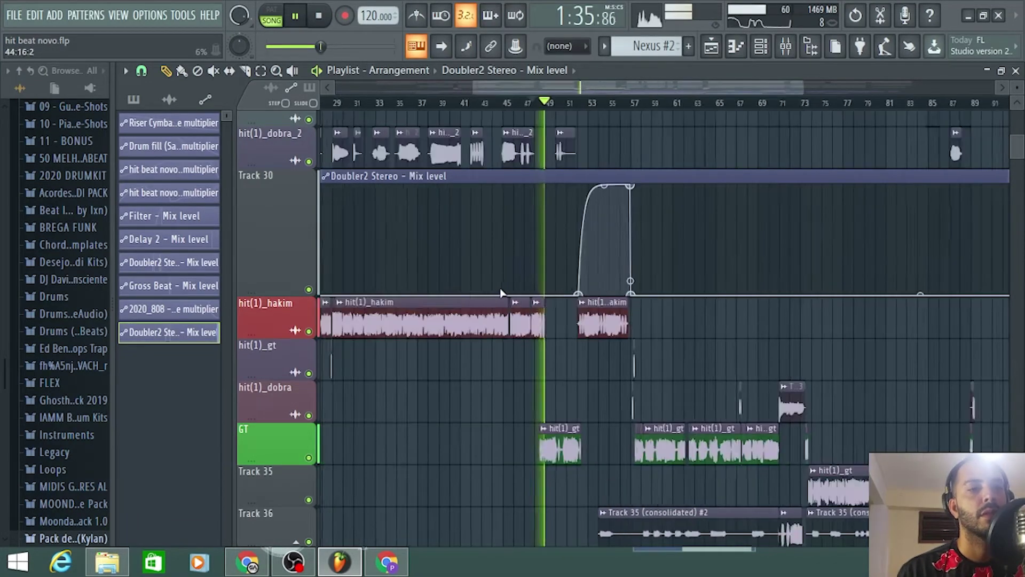
{"action": "scroll", "coordinate": [494, 292], "scroll_direction": "up", "scroll_amount": 5}
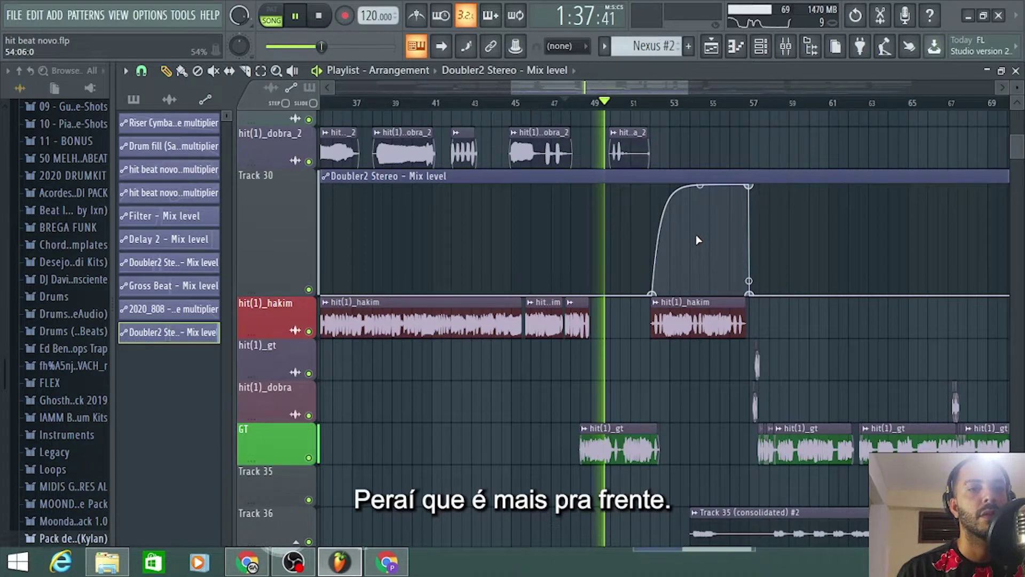
{"action": "key", "text": "space"}
Step: Shift the Doubler2 mix level automation to start rising at about 45:11 and drop back to minimum just before bar 49
{"action": "left_click_drag", "start_coordinate": [658, 296], "coordinate": [634, 295]}
{"action": "left_click_drag", "start_coordinate": [754, 188], "coordinate": [733, 190]}
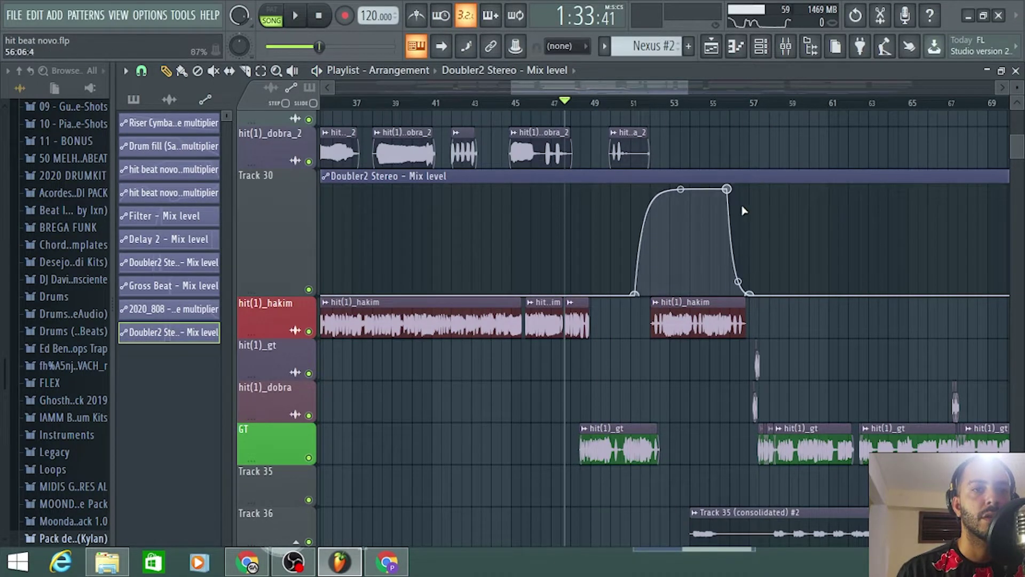
{"action": "left_click_drag", "start_coordinate": [750, 293], "coordinate": [727, 293]}
{"action": "left_click_drag", "start_coordinate": [635, 293], "coordinate": [530, 294]}
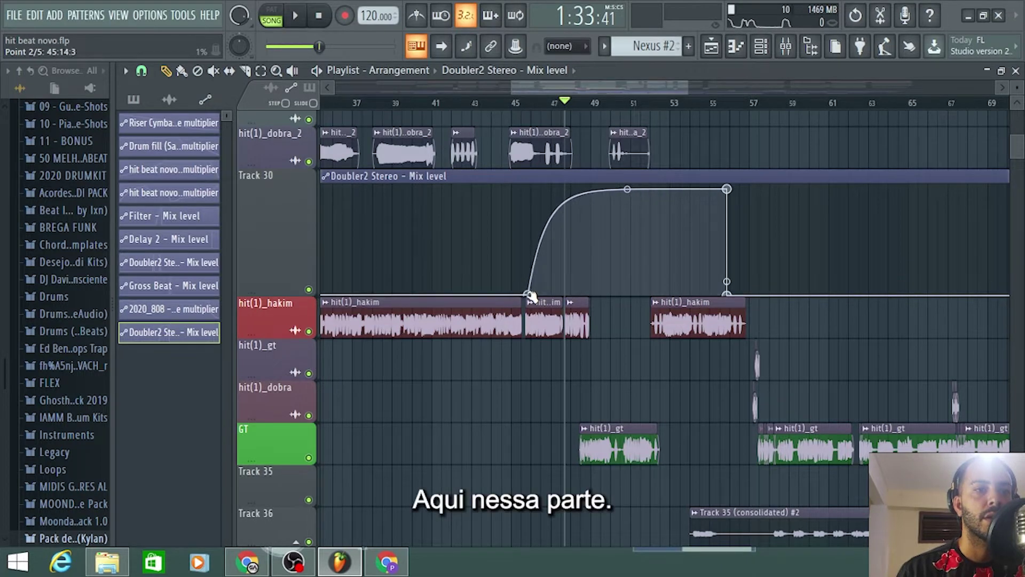
{"action": "scroll", "coordinate": [531, 295], "scroll_direction": "up", "scroll_amount": 3}
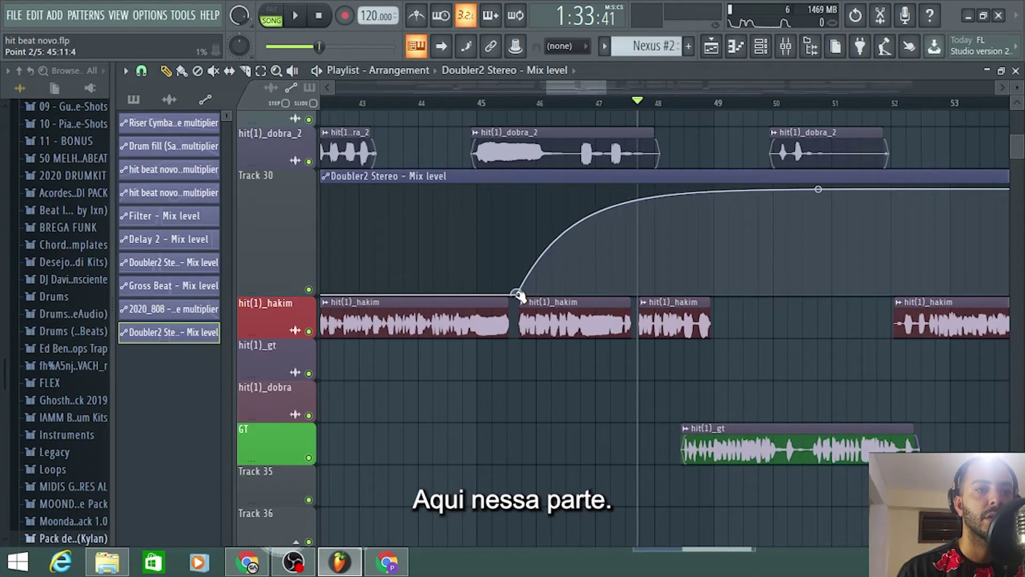
{"action": "scroll", "coordinate": [521, 295], "scroll_direction": "down", "scroll_amount": 3}
{"action": "left_click_drag", "start_coordinate": [722, 187], "coordinate": [610, 185]}
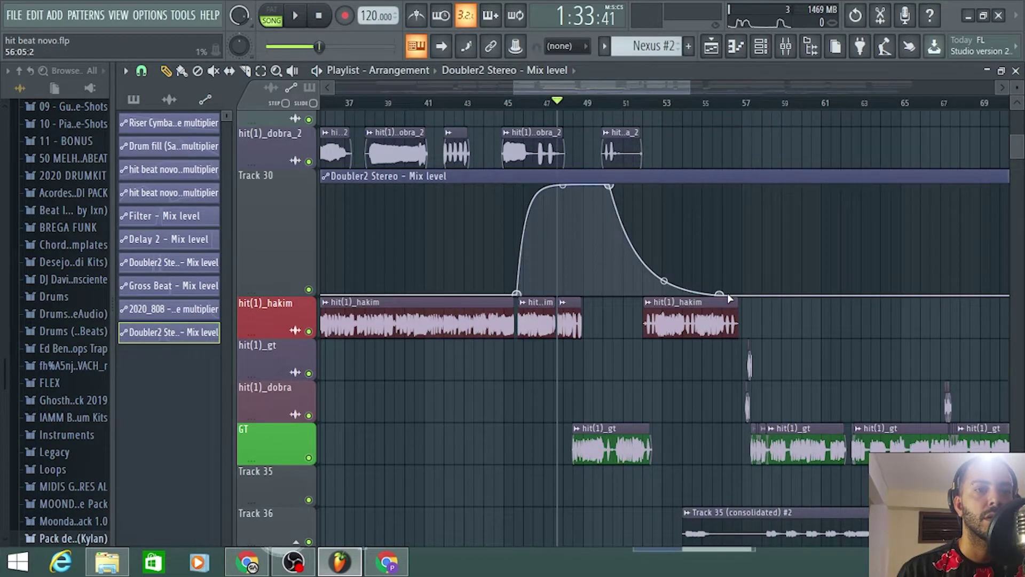
{"action": "left_click_drag", "start_coordinate": [720, 294], "coordinate": [587, 313]}
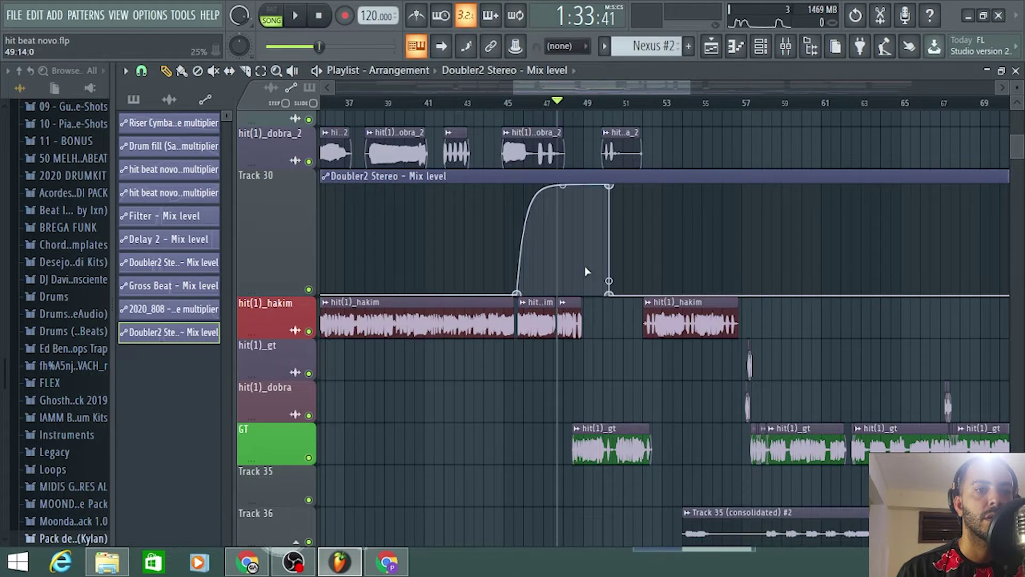
{"action": "scroll", "coordinate": [566, 251], "scroll_direction": "up", "scroll_amount": 2}
{"action": "left_click_drag", "start_coordinate": [692, 188], "coordinate": [634, 186]}
{"action": "left_click_drag", "start_coordinate": [688, 295], "coordinate": [632, 301]}
Step: Play the passage and move the start of the mix level rise to 47:11, just before the short vocal clip
{"action": "key", "text": "space"}
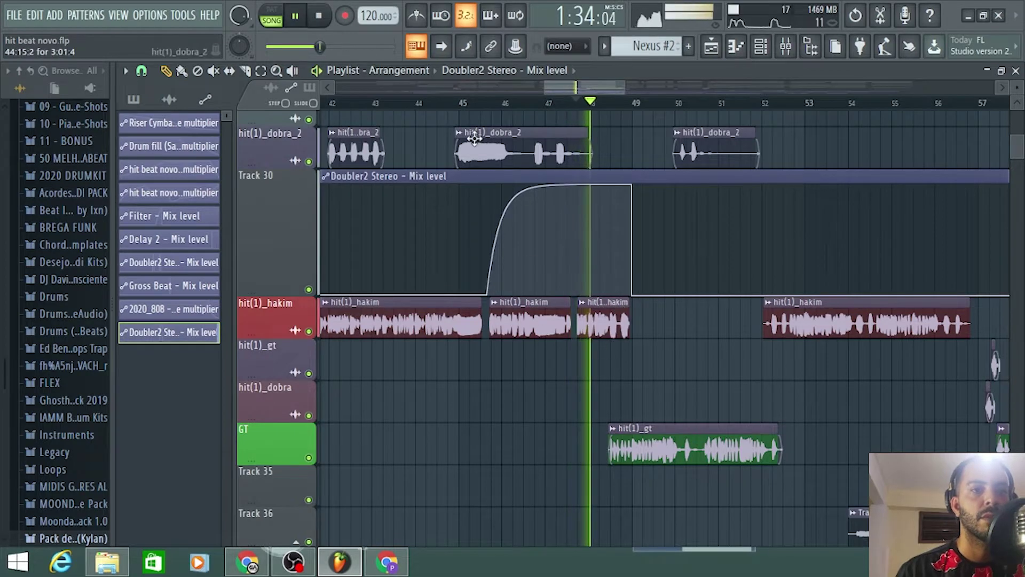
{"action": "key", "text": "space"}
{"action": "key", "text": "space"}
{"action": "scroll", "coordinate": [502, 261], "scroll_direction": "up", "scroll_amount": 2}
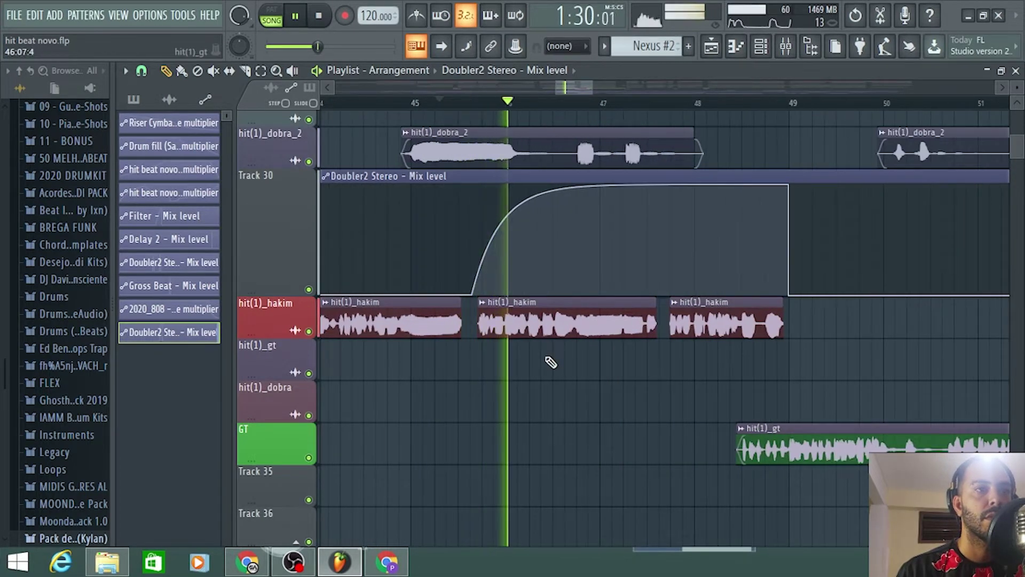
{"action": "scroll", "coordinate": [587, 350], "scroll_direction": "up", "scroll_amount": 2}
{"action": "scroll", "coordinate": [566, 358], "scroll_direction": "down", "scroll_amount": 2}
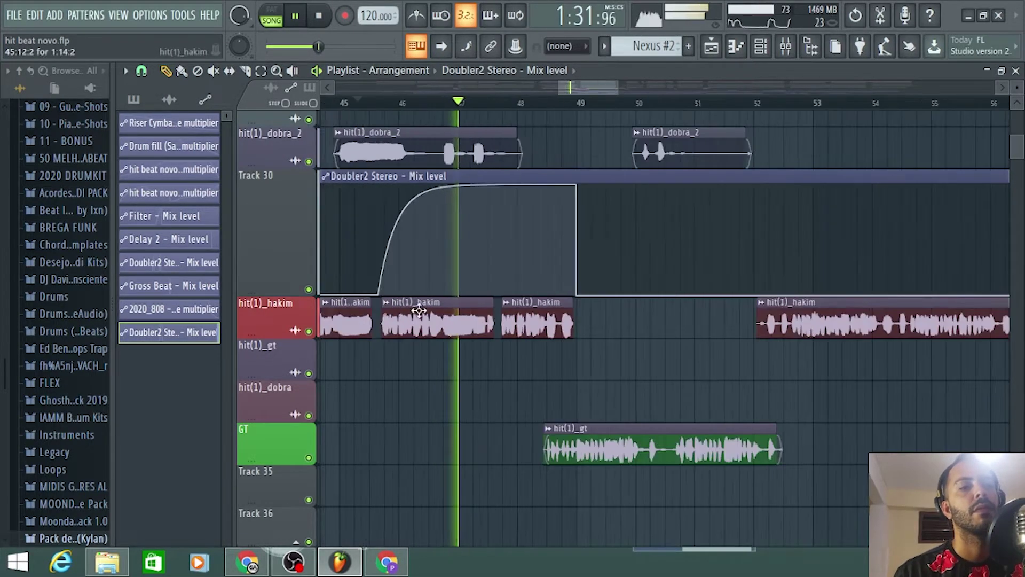
{"action": "left_click_drag", "start_coordinate": [382, 294], "coordinate": [500, 311]}
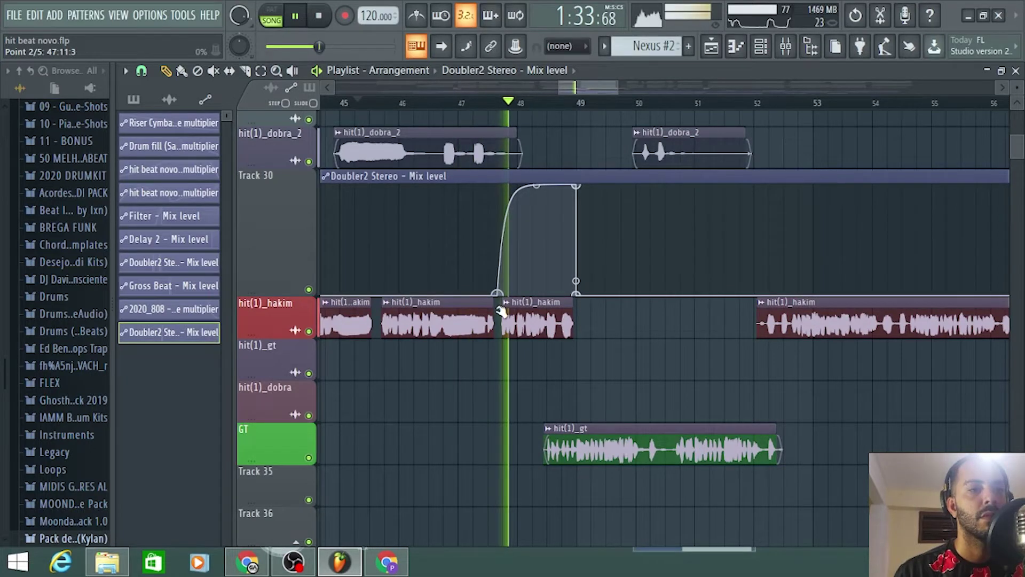
{"action": "scroll", "coordinate": [499, 307], "scroll_direction": "up", "scroll_amount": 4}
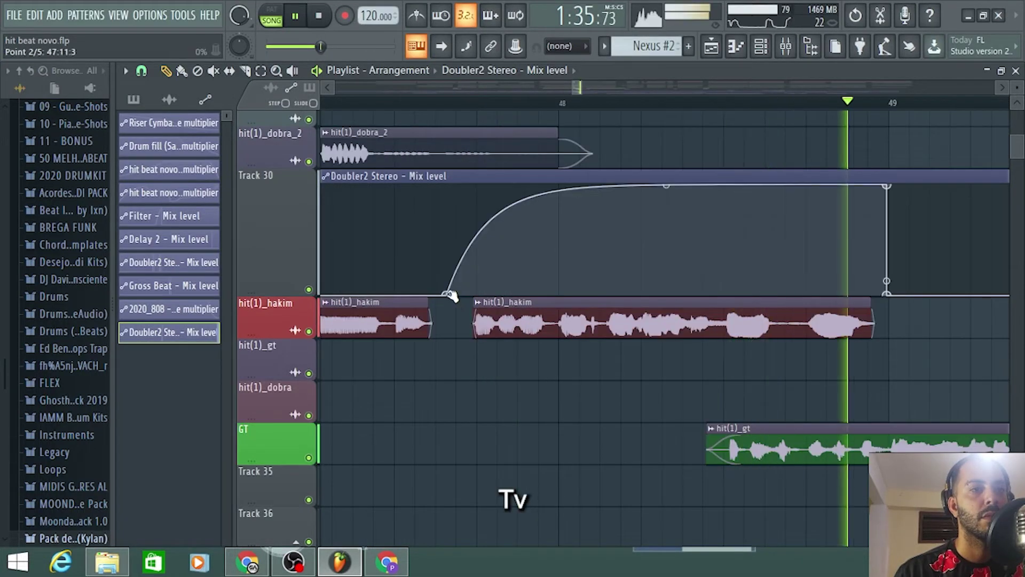
{"action": "scroll", "coordinate": [496, 328], "scroll_direction": "down", "scroll_amount": 4}
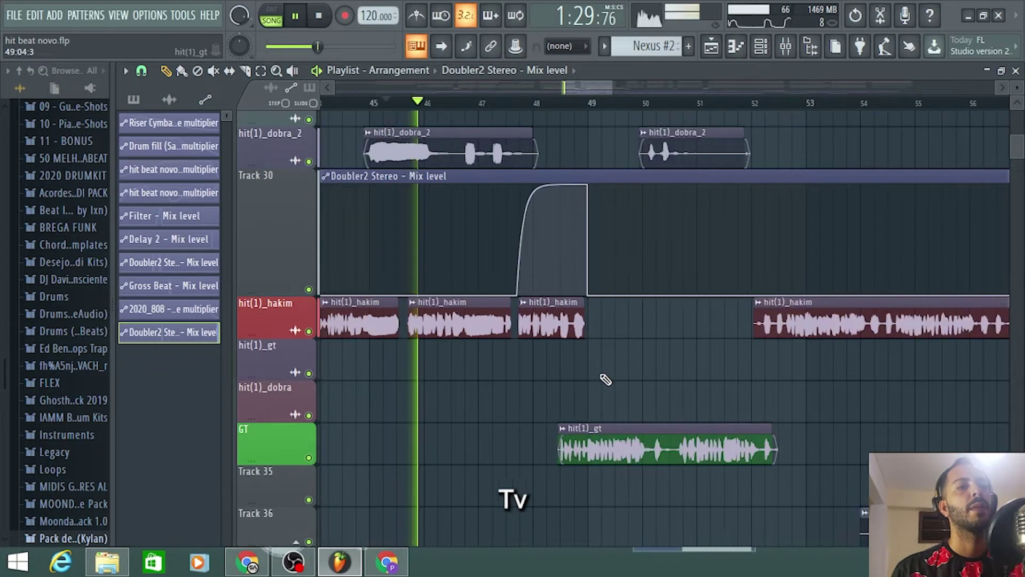
Step: Listen to the automated vocal passage and check the Doubler2 Stereo mix level on the lead vocal's mixer insert
{"action": "scroll", "coordinate": [607, 394], "scroll_direction": "up", "scroll_amount": 2}
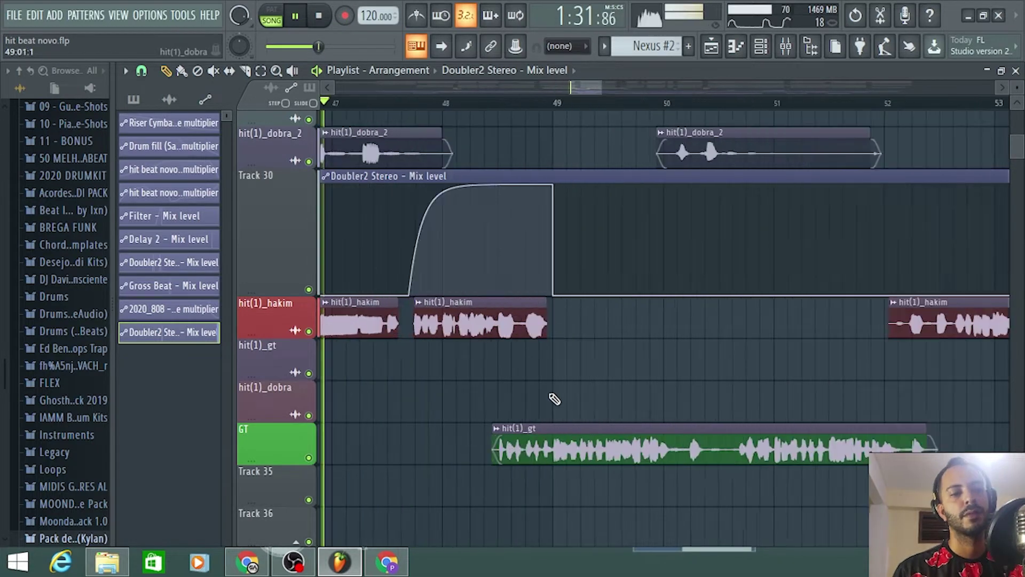
{"action": "scroll", "coordinate": [553, 398], "scroll_direction": "up", "scroll_amount": 1}
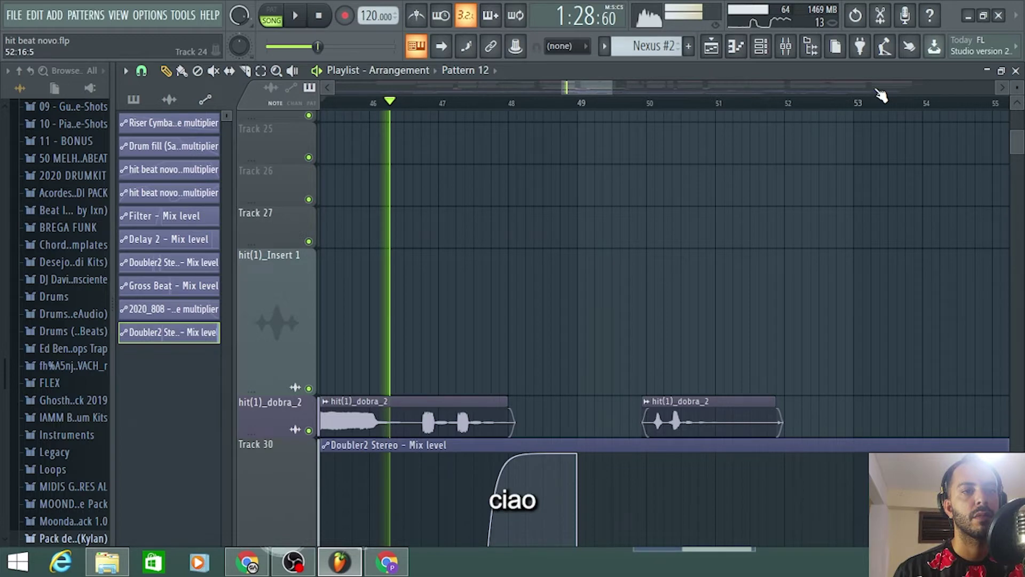
{"action": "key", "text": "F9"}
{"action": "key", "text": "space"}
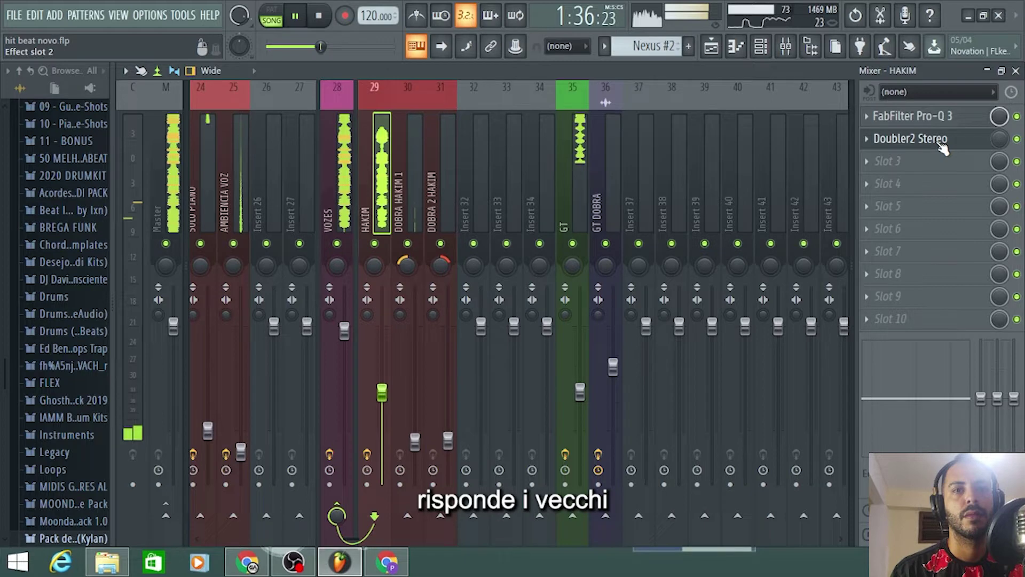
{"action": "key", "text": "space"}
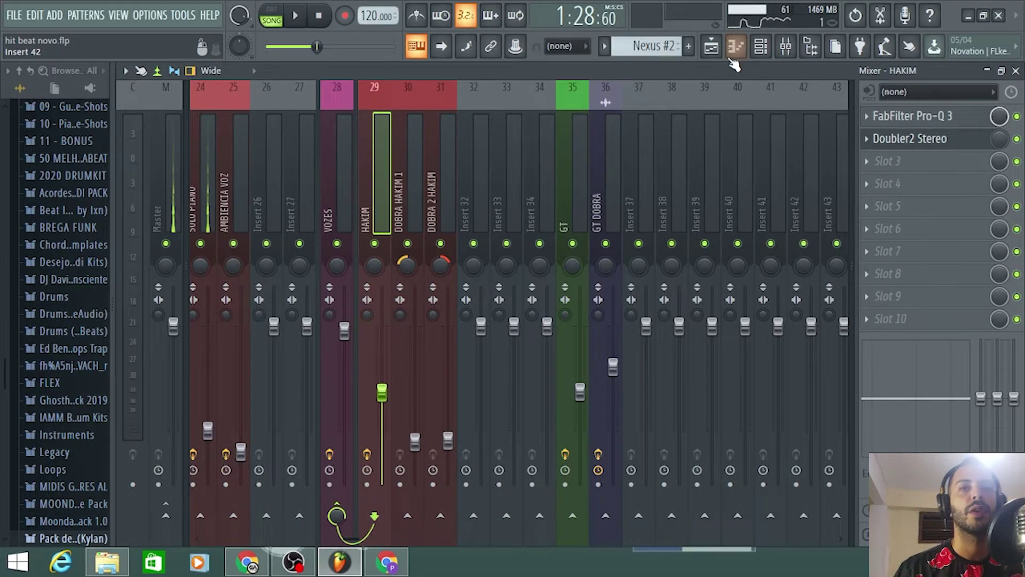
{"action": "key", "text": "space"}
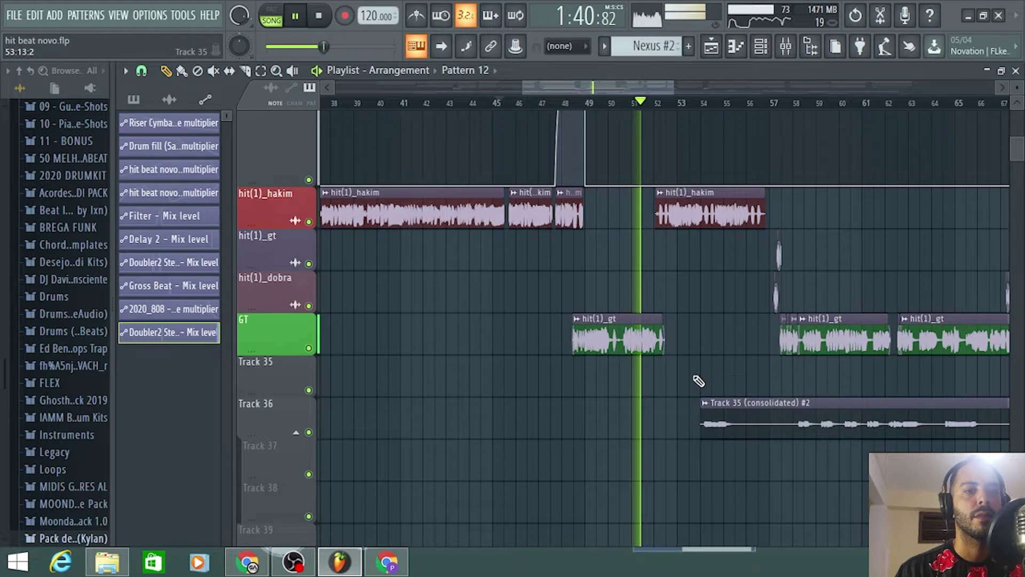
{"action": "scroll", "coordinate": [491, 205], "scroll_direction": "up", "scroll_amount": 8}
{"action": "scroll", "coordinate": [501, 270], "scroll_direction": "up", "scroll_amount": 4}
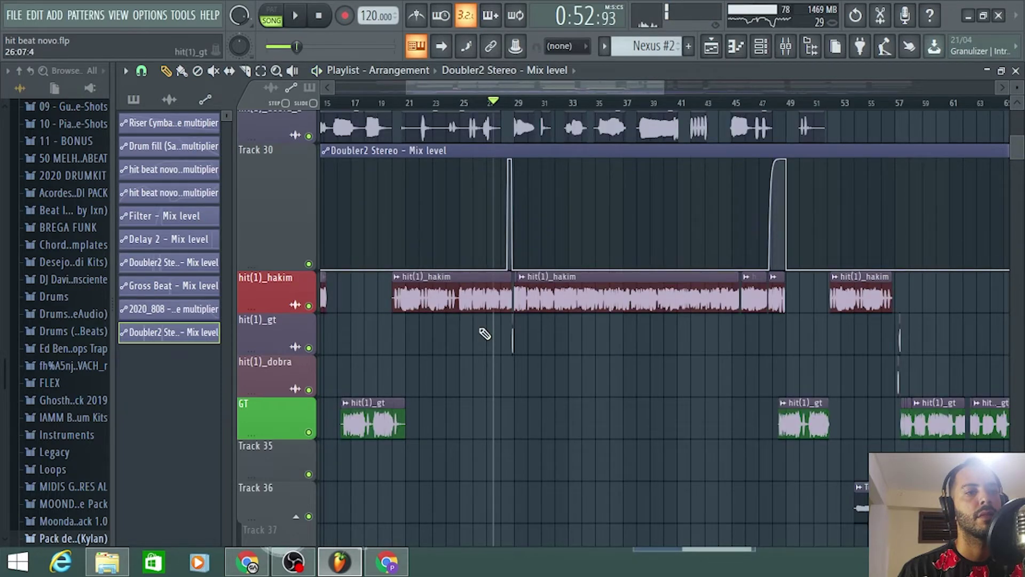
Step: Extend the bar 28 automation block so it slopes down to minimum at 28:15, where the vocal clip ends, and play it
{"action": "scroll", "coordinate": [484, 334], "scroll_direction": "down", "scroll_amount": 2, "text": "ctrl"}
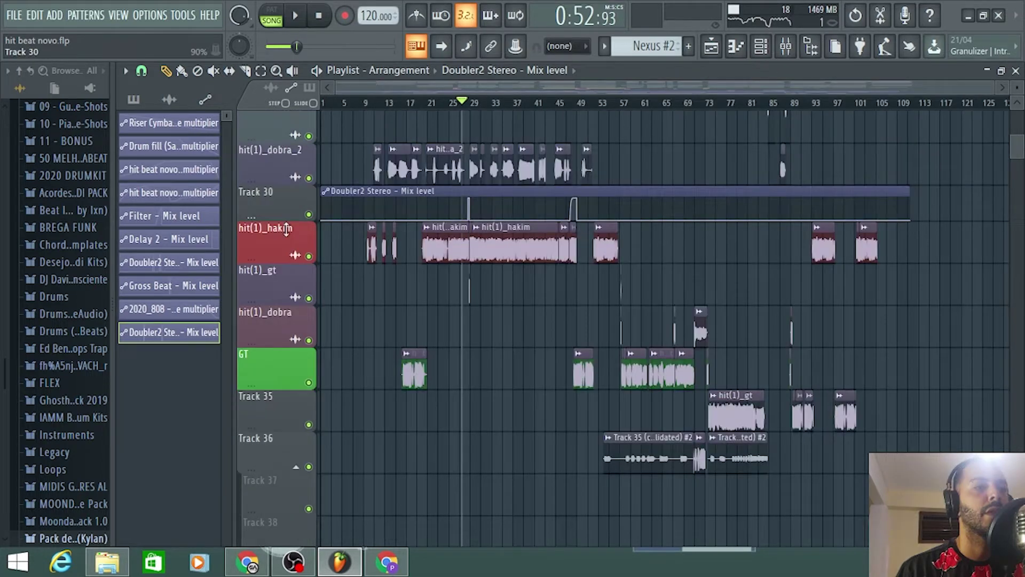
{"action": "scroll", "coordinate": [475, 299], "scroll_direction": "up", "scroll_amount": 1}
{"action": "scroll", "coordinate": [469, 267], "scroll_direction": "up", "scroll_amount": 6, "text": "ctrl"}
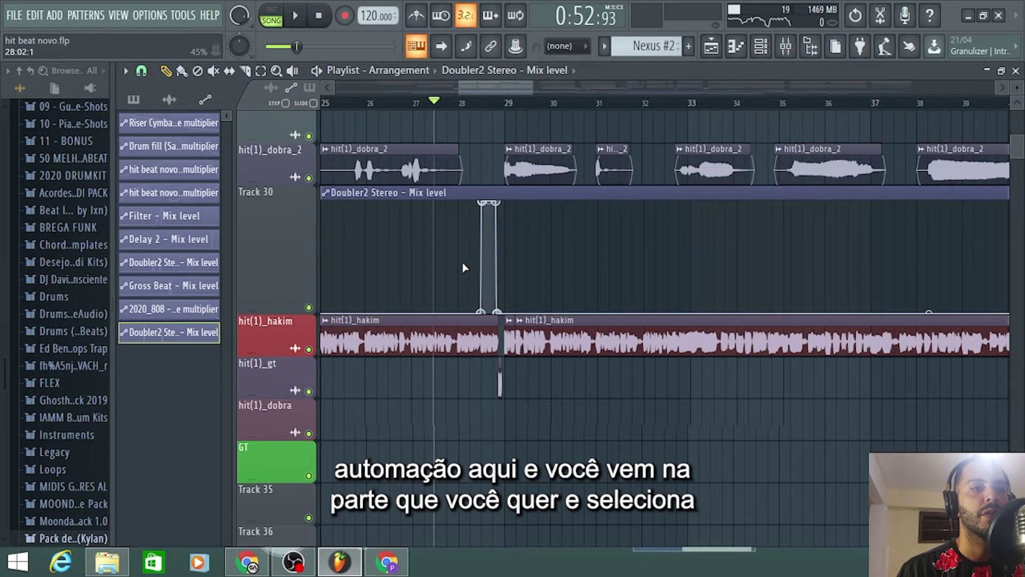
{"action": "scroll", "coordinate": [463, 267], "scroll_direction": "up", "scroll_amount": 6, "text": "ctrl"}
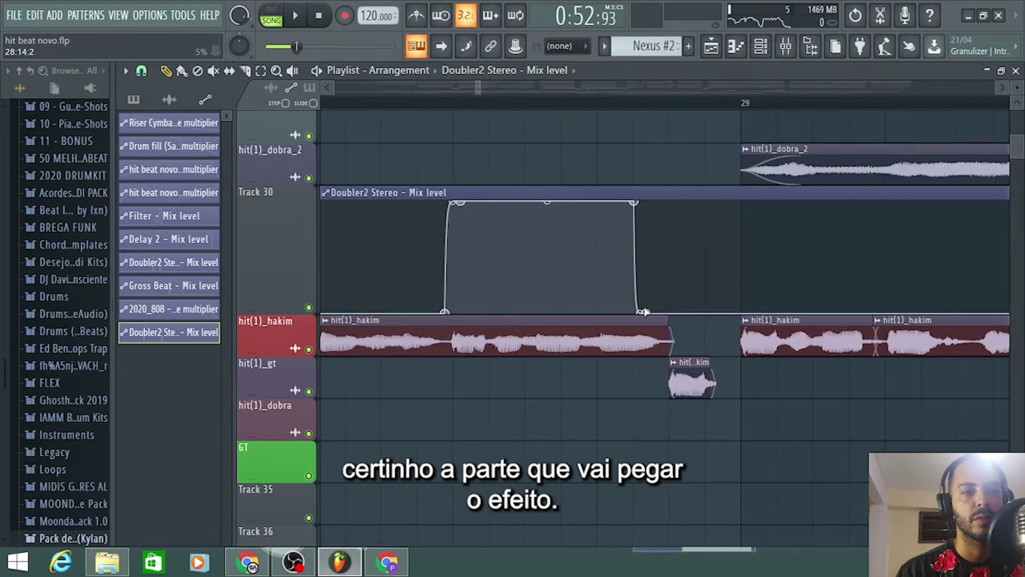
{"action": "left_click_drag", "start_coordinate": [644, 311], "coordinate": [647, 311]}
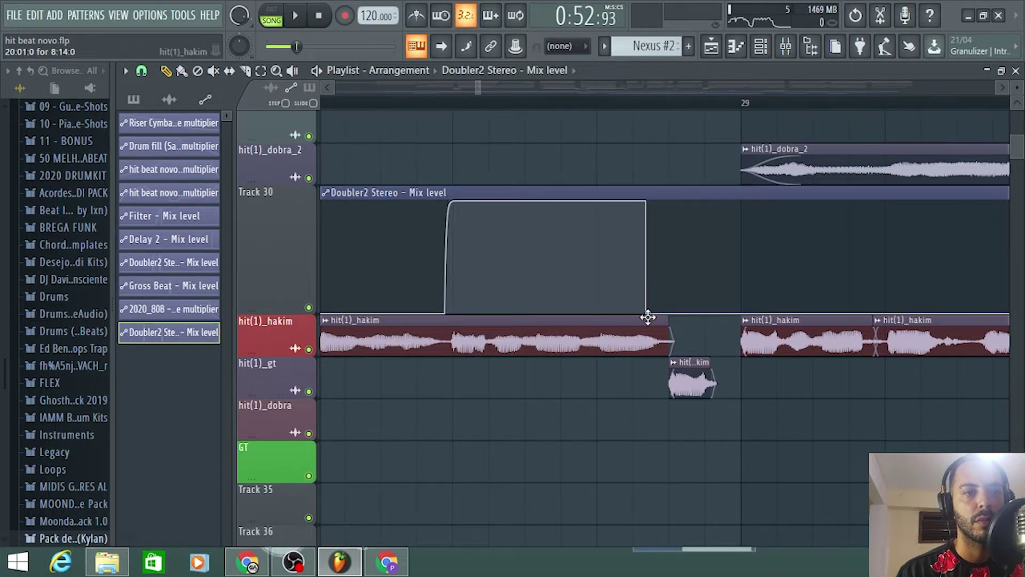
{"action": "left_click_drag", "start_coordinate": [647, 317], "coordinate": [675, 320]}
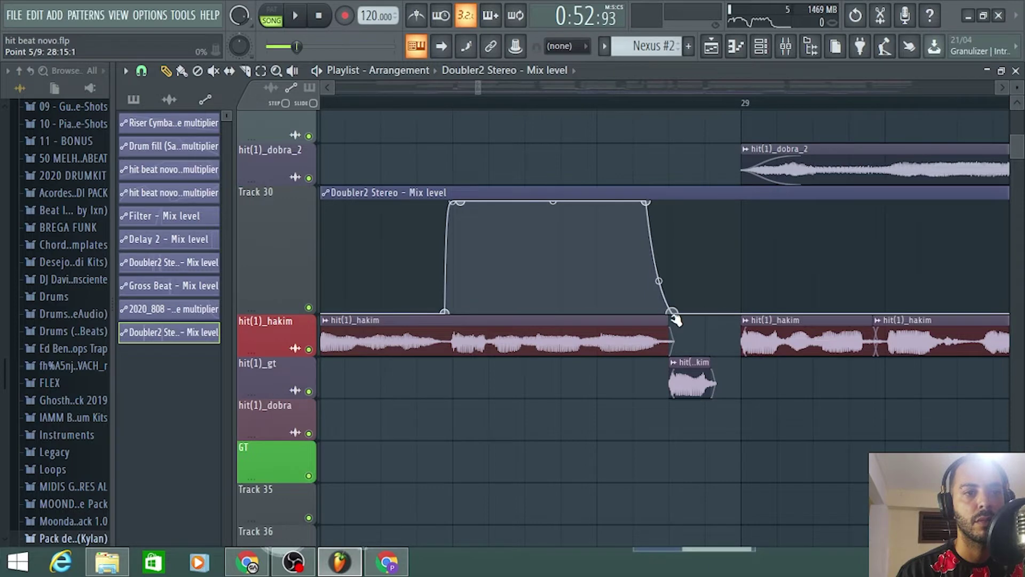
{"action": "key", "text": "space"}
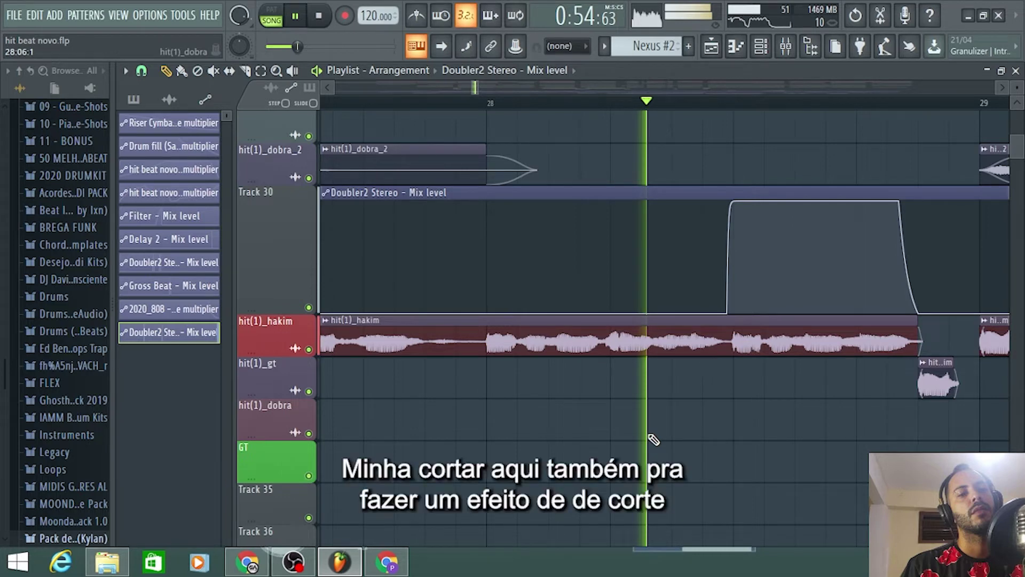
Step: Shorten the hi-hat, open-hat, snare and kick pattern clips to end halfway through bar 28, and play the cut
{"action": "left_click_drag", "start_coordinate": [732, 209], "coordinate": [731, 229]}
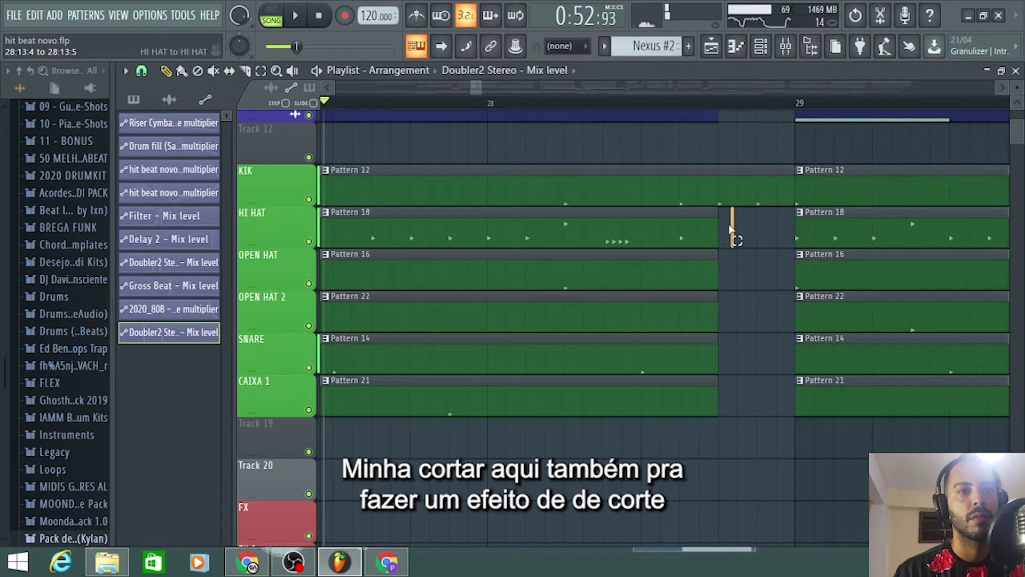
{"action": "left_click_drag", "start_coordinate": [737, 240], "coordinate": [639, 230]}
{"action": "scroll", "coordinate": [639, 229], "scroll_direction": "up", "scroll_amount": 5}
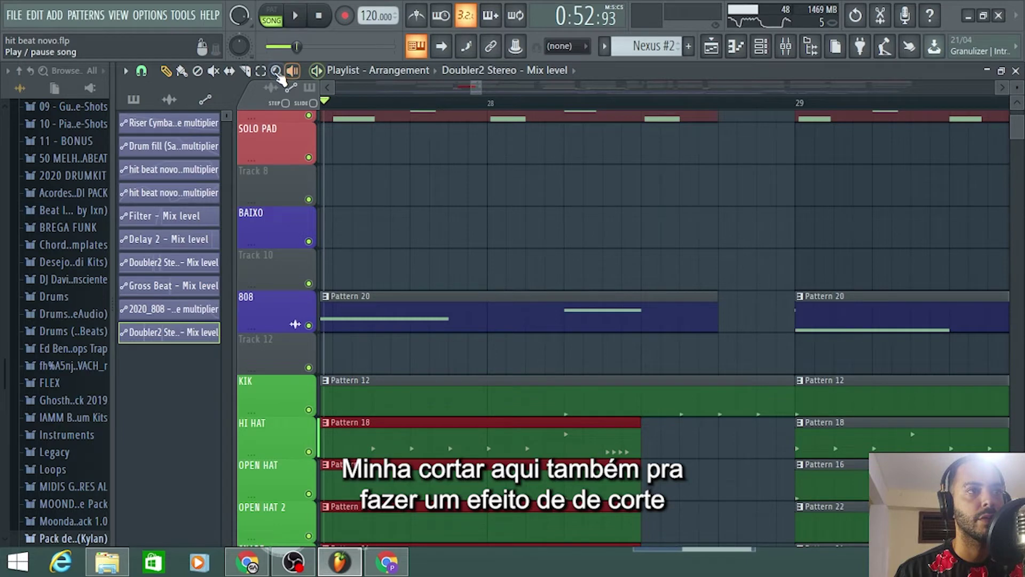
{"action": "scroll", "coordinate": [281, 87], "scroll_direction": "up", "scroll_amount": 4}
{"action": "scroll", "coordinate": [715, 359], "scroll_direction": "down", "scroll_amount": 5}
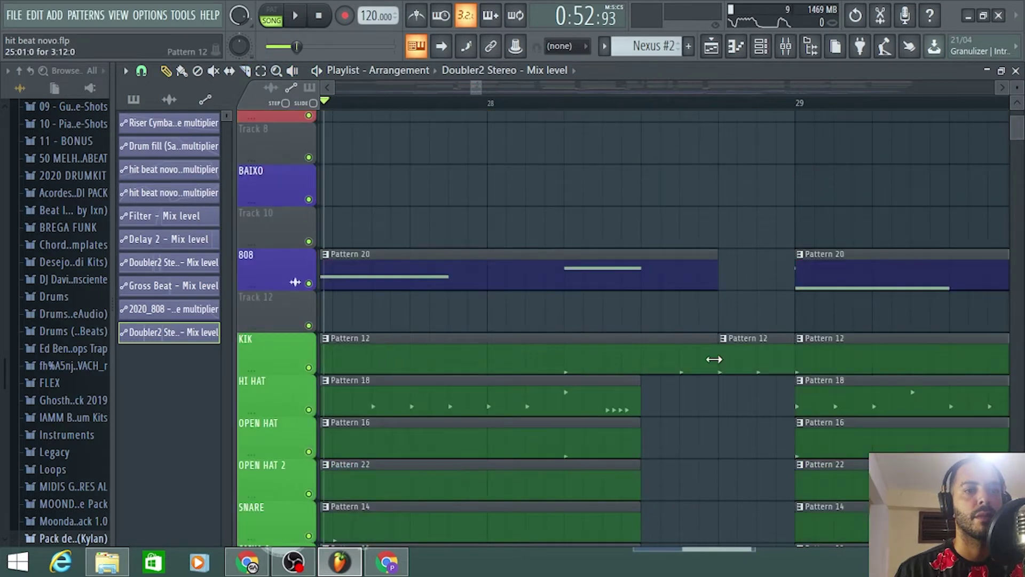
{"action": "left_click_drag", "start_coordinate": [714, 359], "coordinate": [638, 360]}
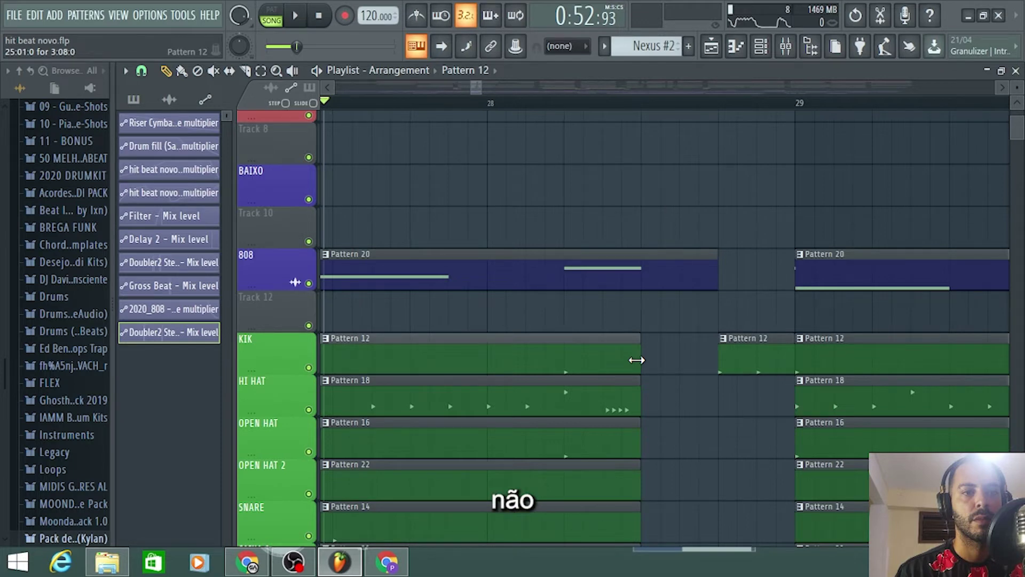
{"action": "scroll", "coordinate": [777, 321], "scroll_direction": "down", "scroll_amount": 2}
{"action": "key", "text": "space"}
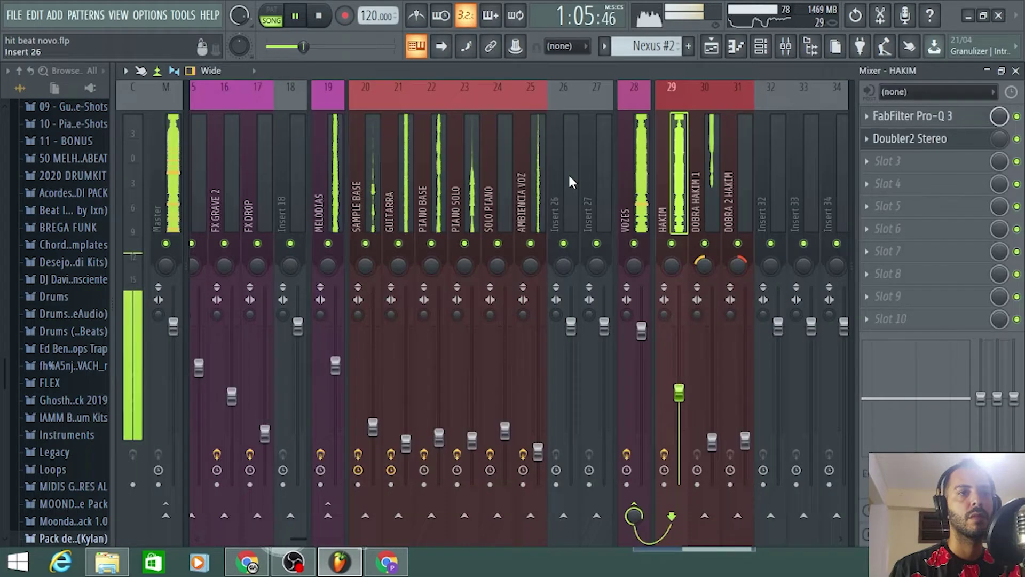
Step: Stop playback and create a volume automation clip for the 2020_808 - 07 #2 sample at bar 40 on the FX 1 track
{"action": "scroll", "coordinate": [568, 173], "scroll_direction": "up", "scroll_amount": 5}
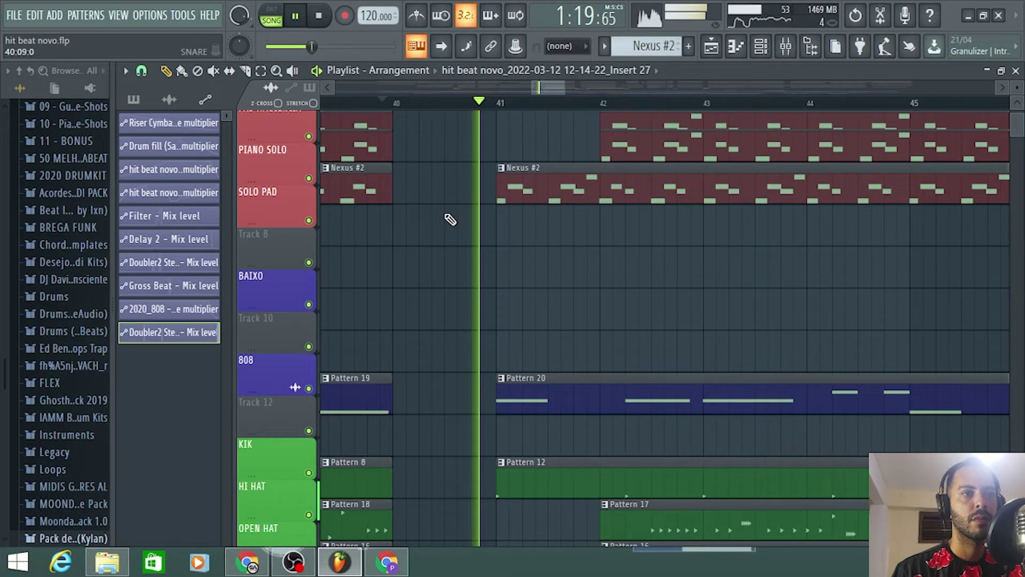
{"action": "scroll", "coordinate": [464, 227], "scroll_direction": "down", "scroll_amount": 5}
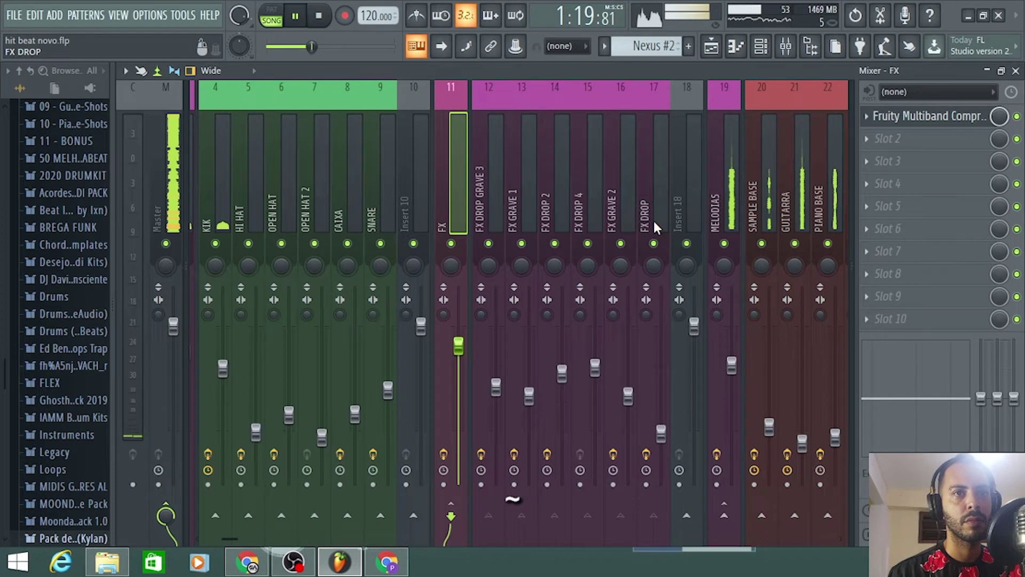
{"action": "key", "text": "space"}
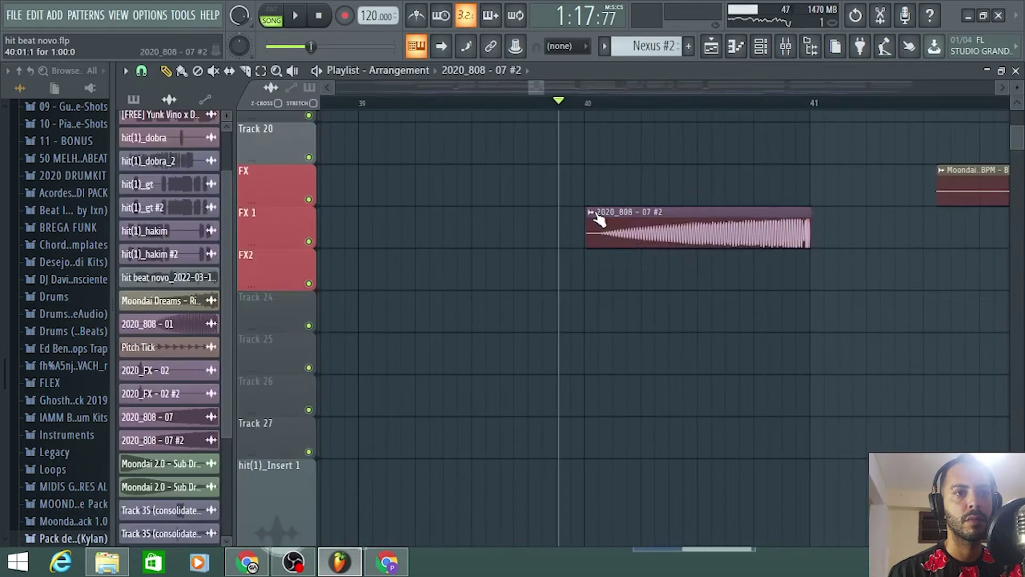
{"action": "right_click", "coordinate": [595, 219]}
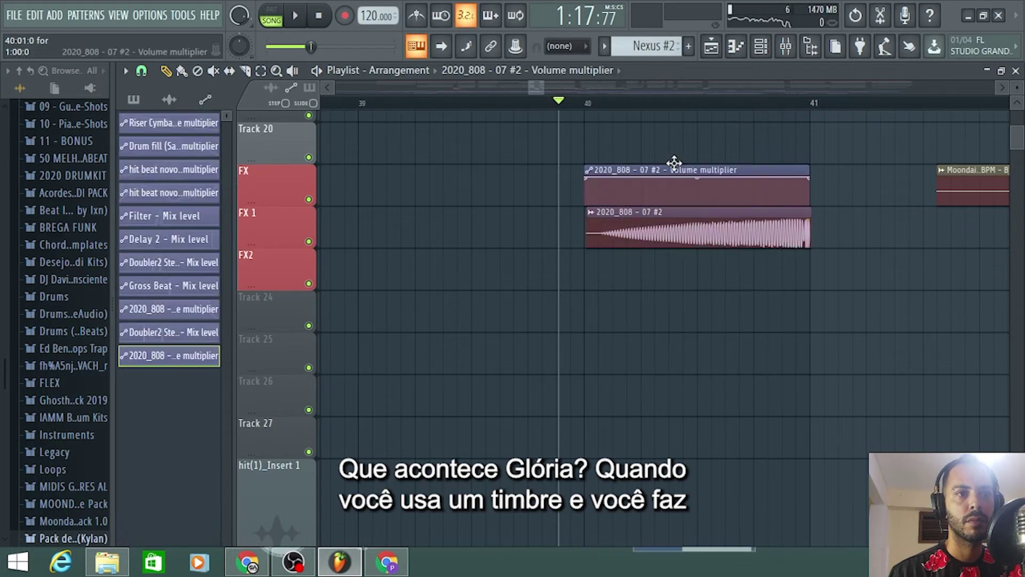
{"action": "scroll", "coordinate": [739, 279], "scroll_direction": "down", "scroll_amount": 2}
{"action": "scroll", "coordinate": [556, 240], "scroll_direction": "up", "scroll_amount": 3}
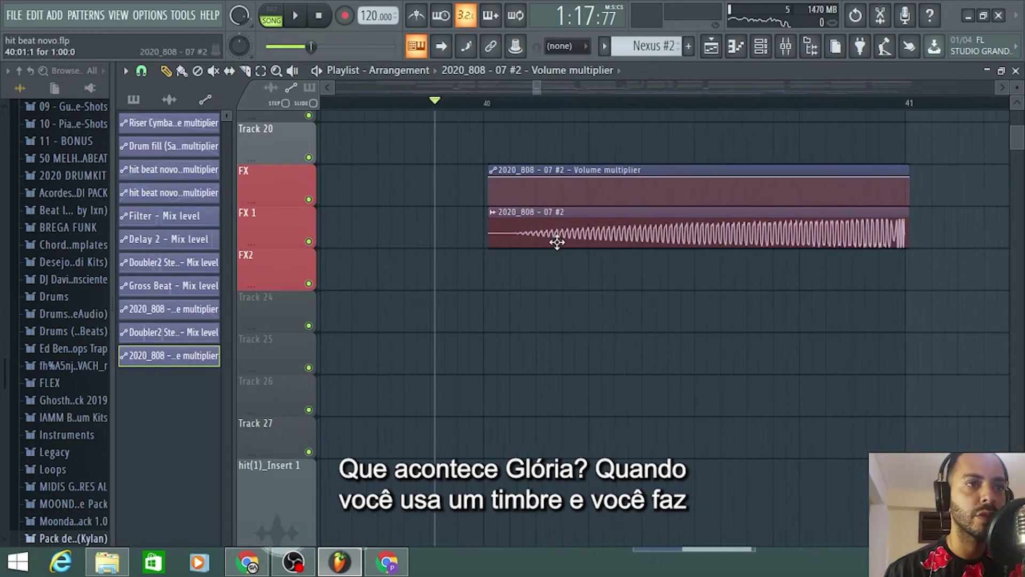
{"action": "scroll", "coordinate": [555, 243], "scroll_direction": "down", "scroll_amount": 2}
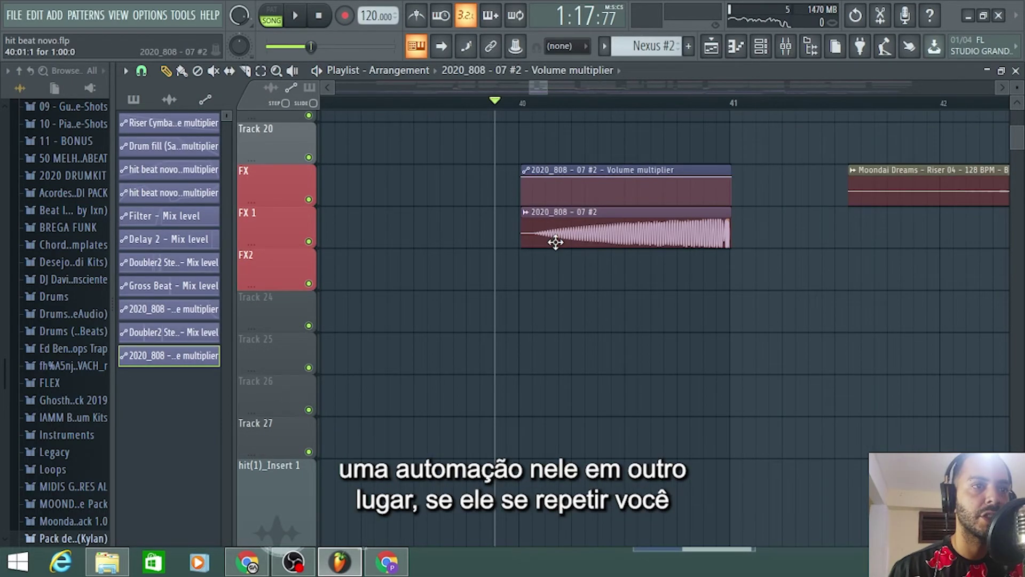
{"action": "scroll", "coordinate": [650, 170], "scroll_direction": "up", "scroll_amount": 3}
{"action": "scroll", "coordinate": [650, 171], "scroll_direction": "down", "scroll_amount": 3}
{"action": "scroll", "coordinate": [650, 220], "scroll_direction": "up", "scroll_amount": 2}
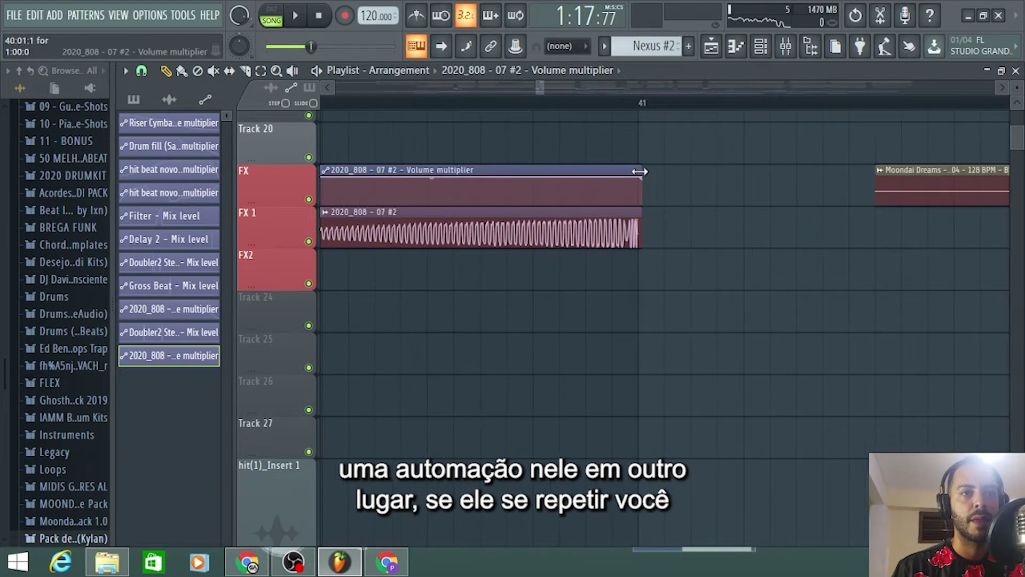
Step: Examine the 2020_808 - 07 volume automation at bar 24, compare it with the bar 40 clip and view that sample's Automate options
{"action": "scroll", "coordinate": [650, 221], "scroll_direction": "down", "scroll_amount": 3}
{"action": "scroll", "coordinate": [653, 214], "scroll_direction": "down", "scroll_amount": 5}
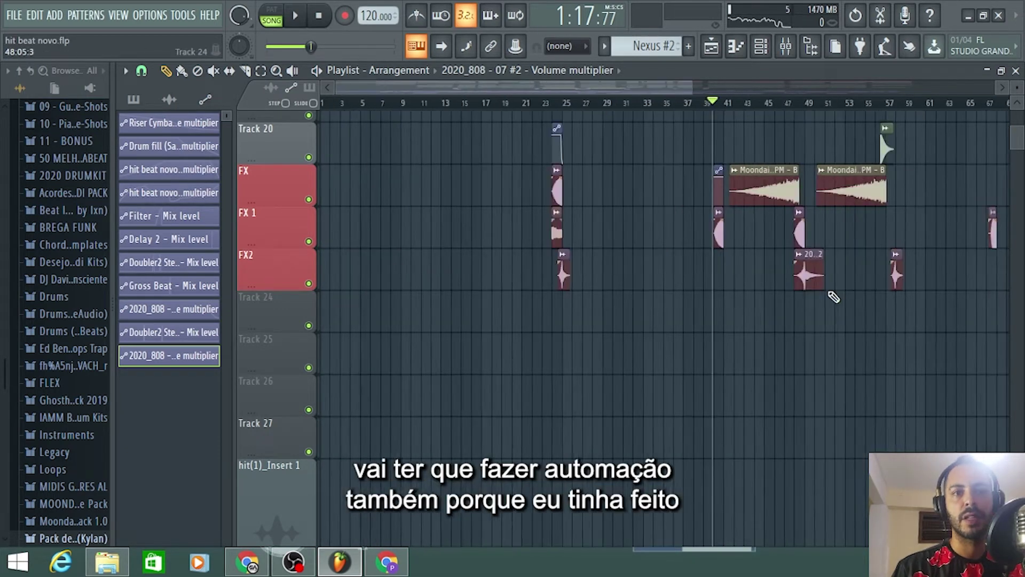
{"action": "scroll", "coordinate": [855, 267], "scroll_direction": "up", "scroll_amount": 3}
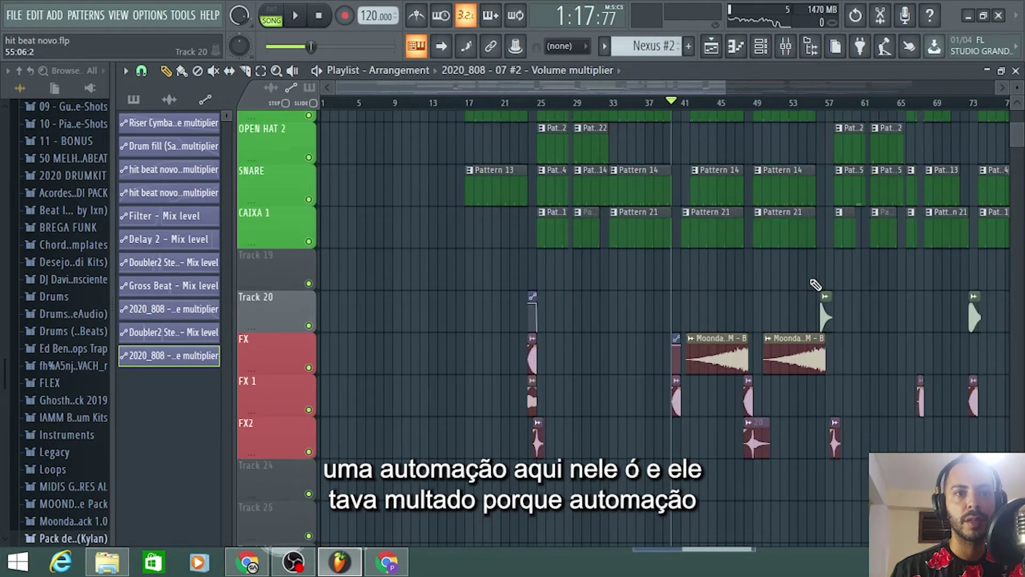
{"action": "scroll", "coordinate": [560, 346], "scroll_direction": "up", "scroll_amount": 5}
{"action": "scroll", "coordinate": [561, 350], "scroll_direction": "up", "scroll_amount": 2}
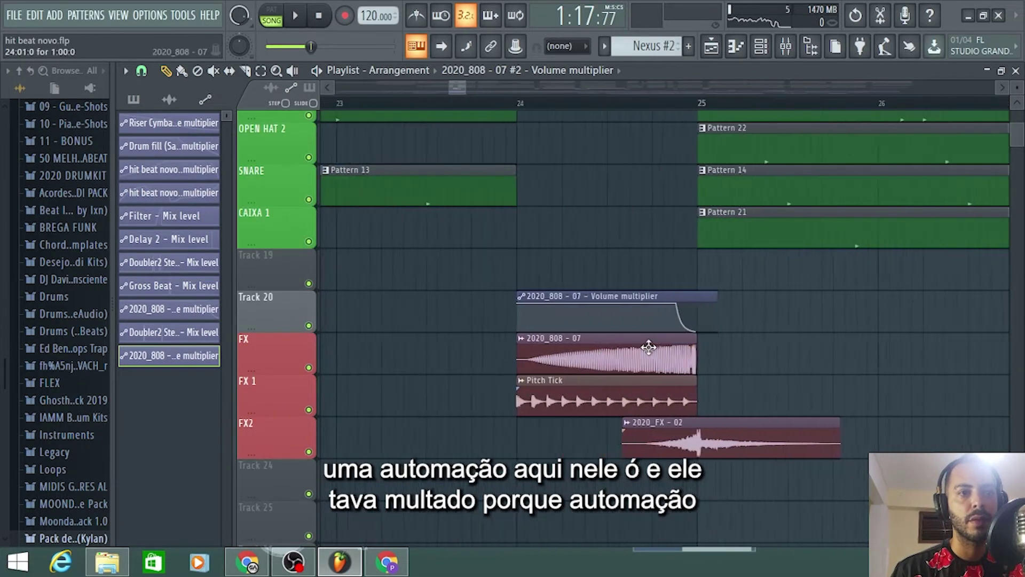
{"action": "scroll", "coordinate": [657, 374], "scroll_direction": "down", "scroll_amount": 6}
{"action": "scroll", "coordinate": [729, 354], "scroll_direction": "up", "scroll_amount": 5}
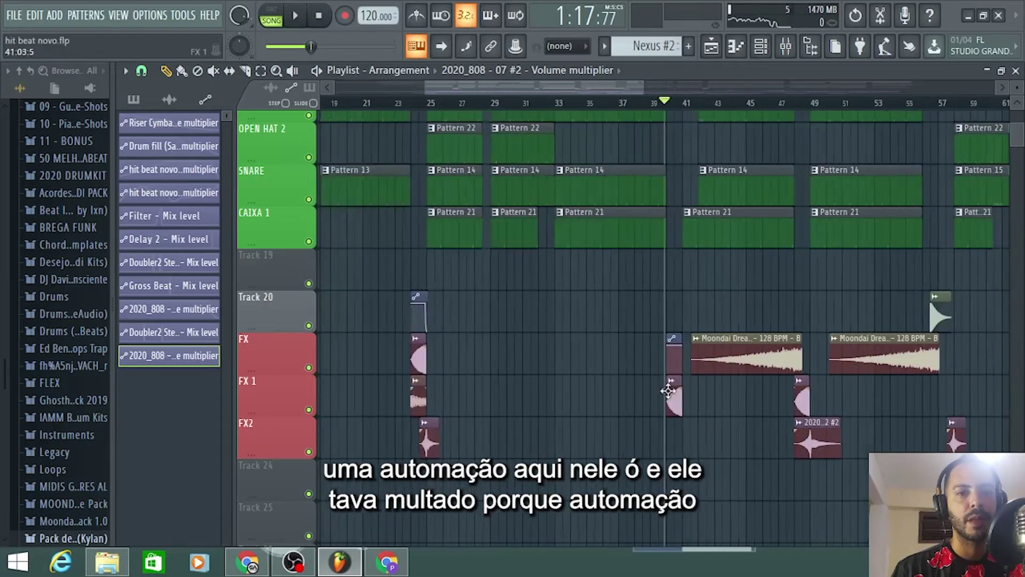
{"action": "scroll", "coordinate": [354, 327], "scroll_direction": "down", "scroll_amount": 4}
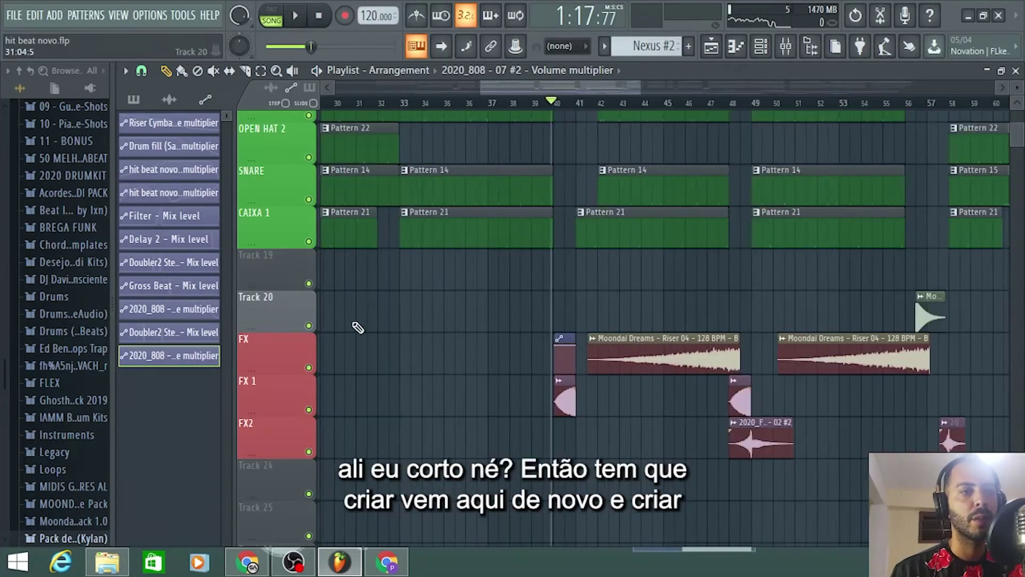
{"action": "scroll", "coordinate": [505, 335], "scroll_direction": "up", "scroll_amount": 5}
{"action": "scroll", "coordinate": [505, 334], "scroll_direction": "up", "scroll_amount": 2}
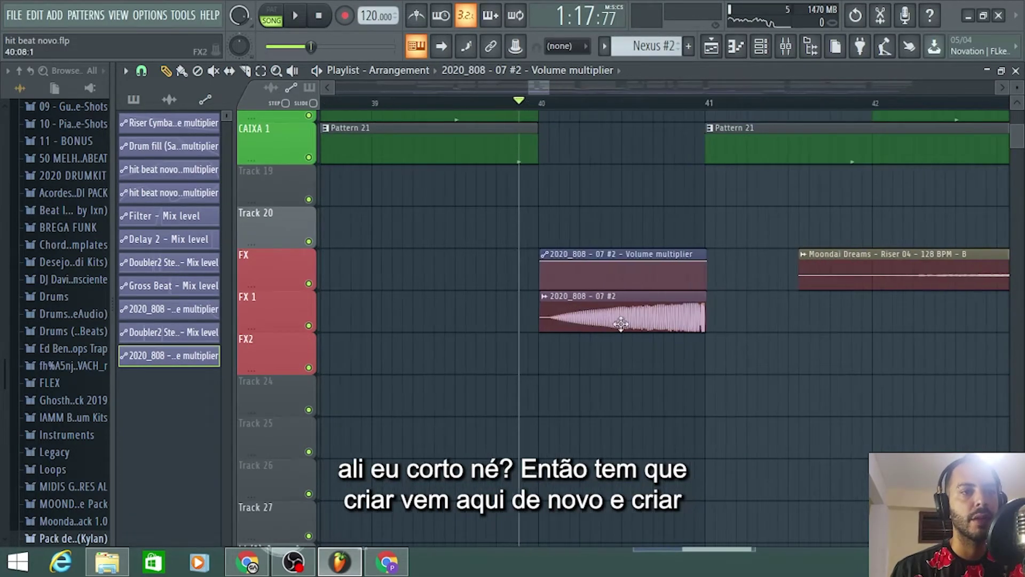
{"action": "left_click", "coordinate": [545, 296]}
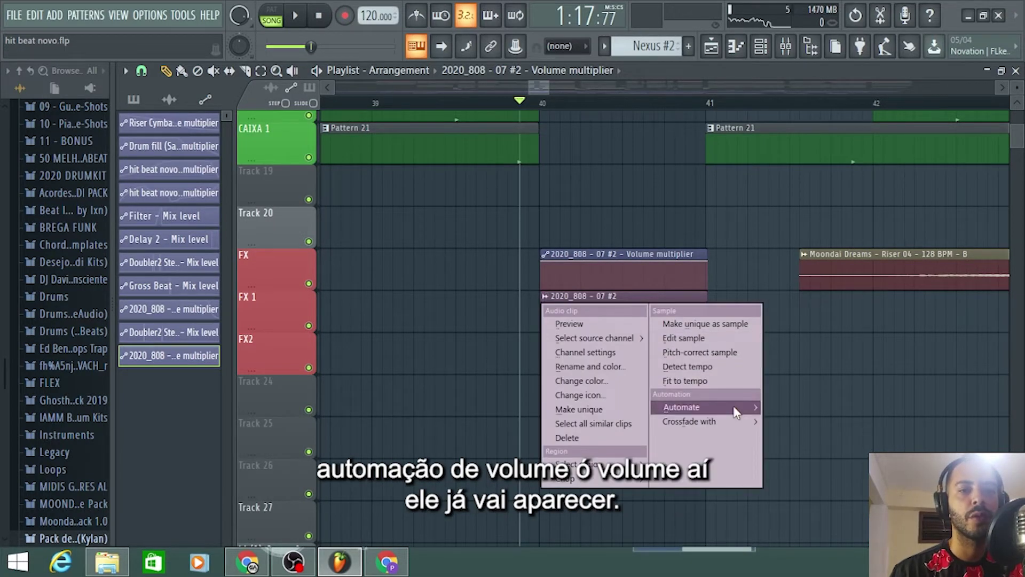
{"action": "scroll", "coordinate": [668, 339], "scroll_direction": "up", "scroll_amount": 2}
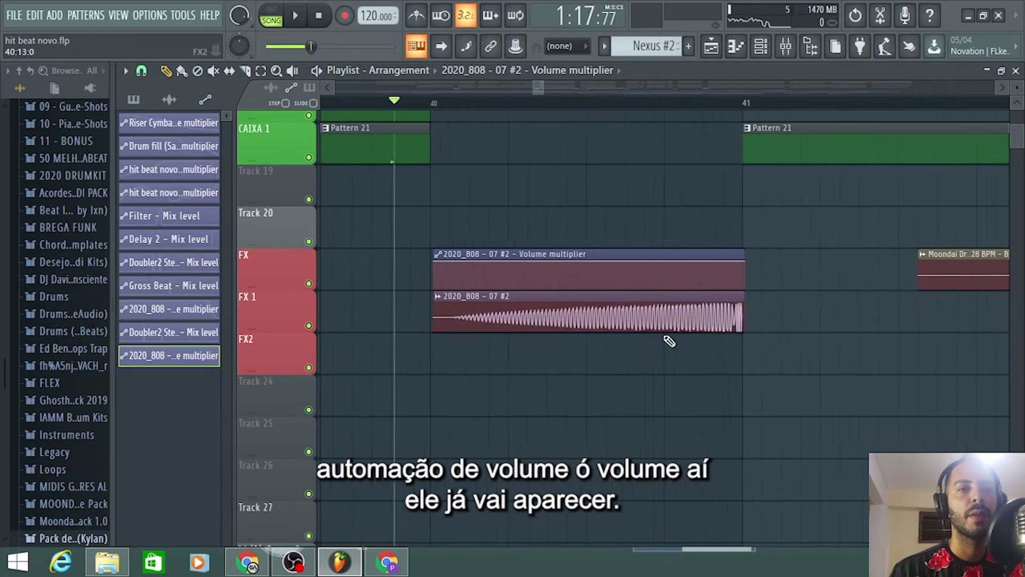
Step: Slope the 2020_808 - 07 #2 volume automation down to minimum at bar 41, where the sample ends, and play the transition
{"action": "scroll", "coordinate": [668, 339], "scroll_direction": "down", "scroll_amount": 3}
{"action": "key", "text": "space"}
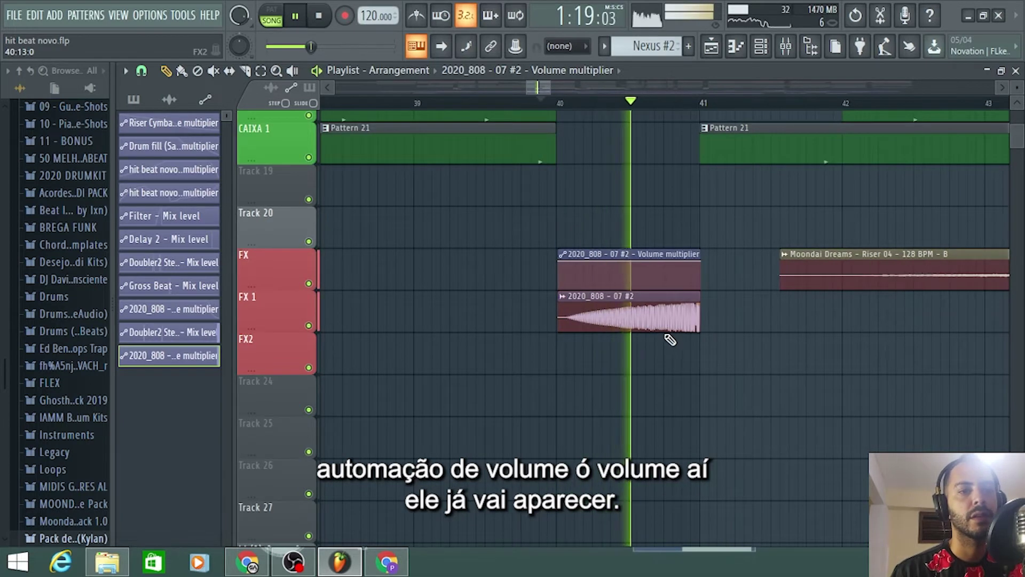
{"action": "scroll", "coordinate": [684, 342], "scroll_direction": "up", "scroll_amount": 3}
{"action": "scroll", "coordinate": [714, 283], "scroll_direction": "up", "scroll_amount": 2}
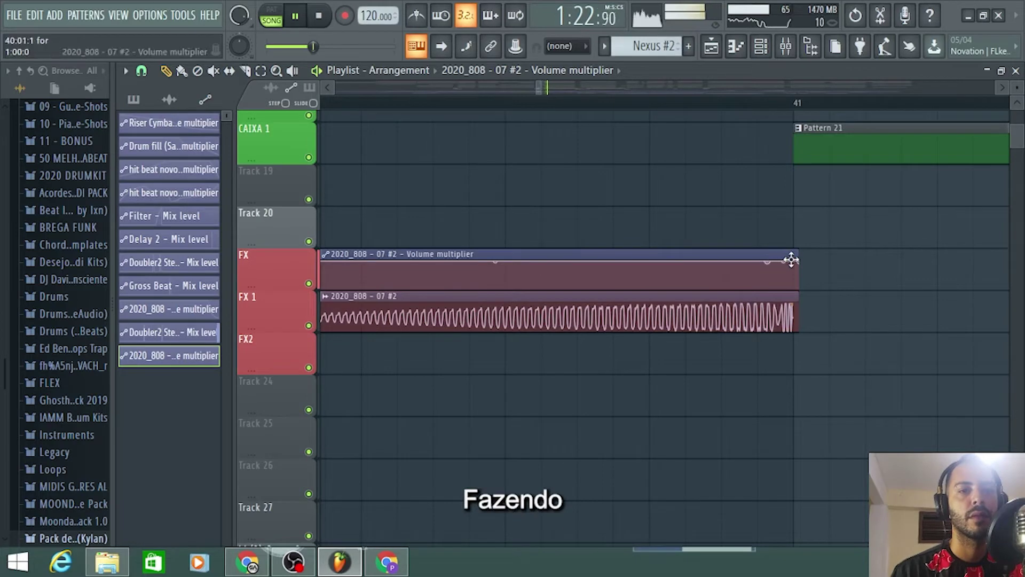
{"action": "left_click_drag", "start_coordinate": [795, 261], "coordinate": [799, 291]}
{"action": "scroll", "coordinate": [866, 342], "scroll_direction": "down", "scroll_amount": 5}
{"action": "scroll", "coordinate": [866, 341], "scroll_direction": "up", "scroll_amount": 5}
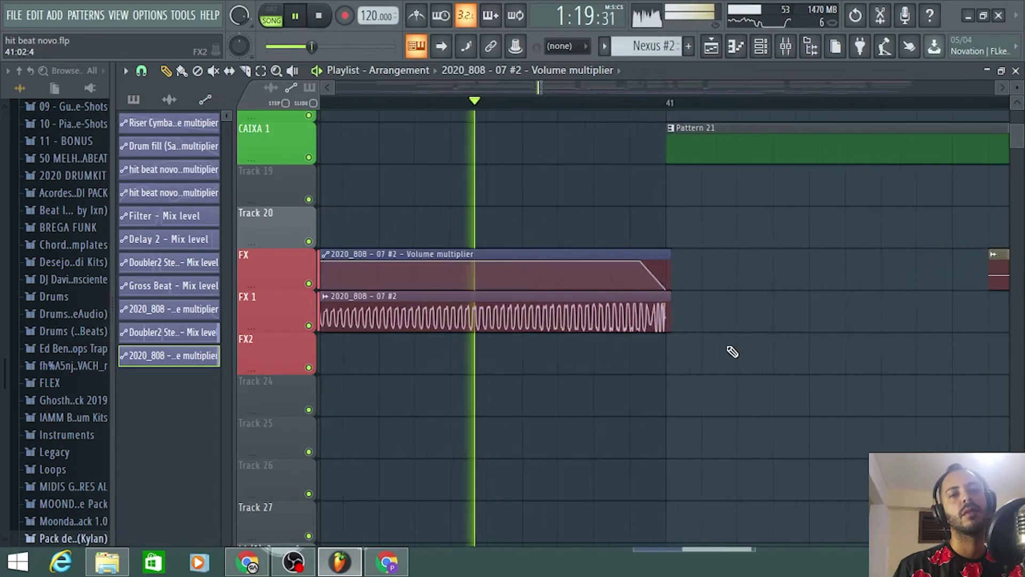
{"action": "scroll", "coordinate": [732, 351], "scroll_direction": "down", "scroll_amount": 5}
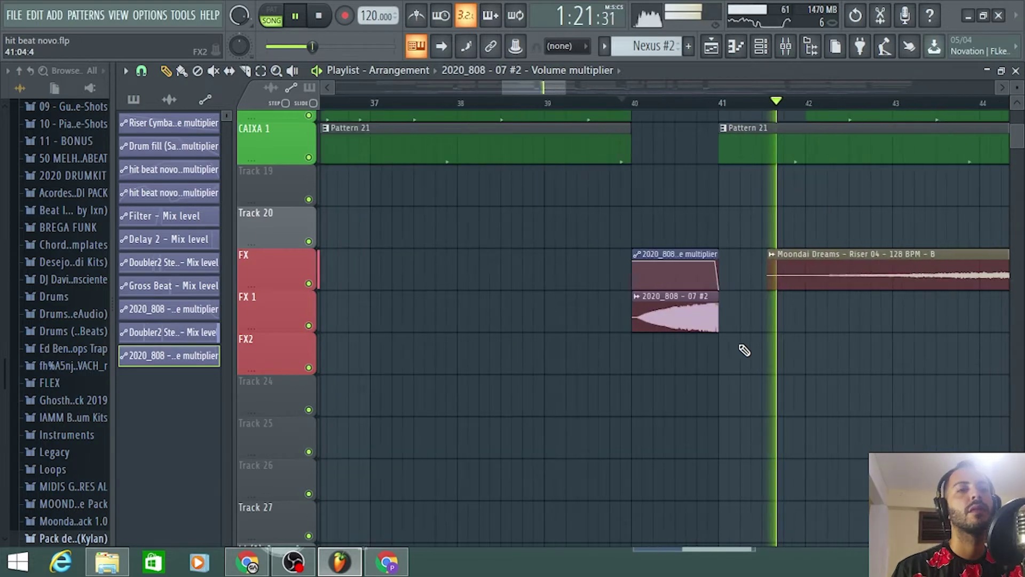
Step: Play the arrangement from bar 41 and trim the end of the hit(1)_dobra_2 vocal clip just before bar 48
{"action": "scroll", "coordinate": [796, 351], "scroll_direction": "up", "scroll_amount": 5}
{"action": "scroll", "coordinate": [618, 331], "scroll_direction": "down", "scroll_amount": 2}
{"action": "scroll", "coordinate": [587, 320], "scroll_direction": "down", "scroll_amount": 2}
{"action": "scroll", "coordinate": [512, 299], "scroll_direction": "up", "scroll_amount": 3}
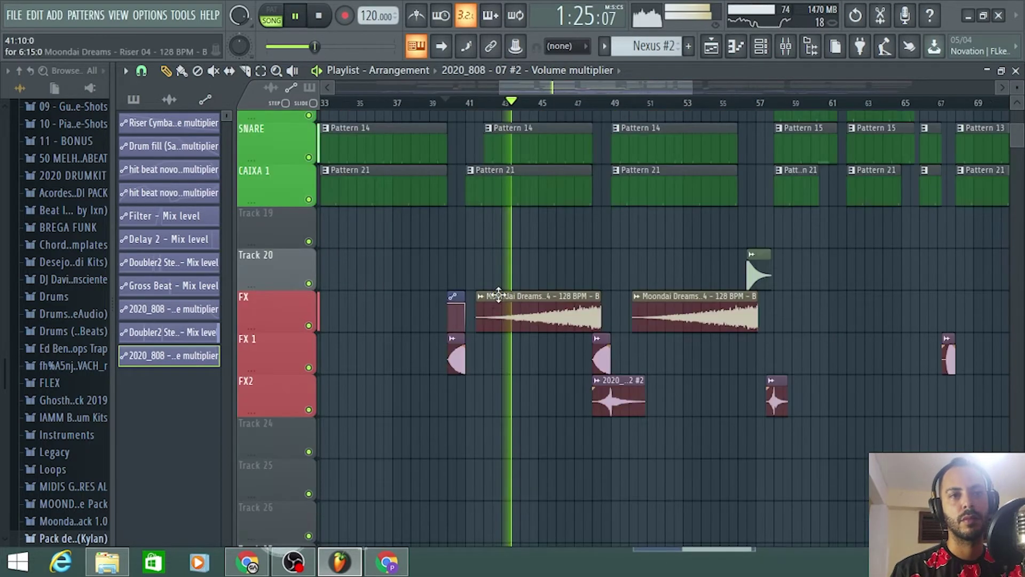
{"action": "scroll", "coordinate": [542, 288], "scroll_direction": "down", "scroll_amount": 10}
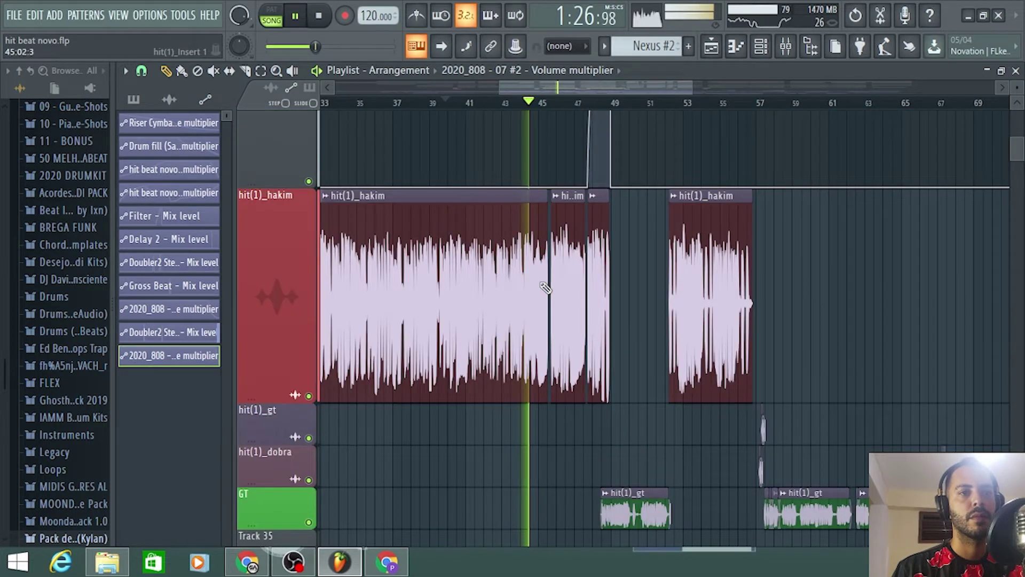
{"action": "scroll", "coordinate": [782, 327], "scroll_direction": "up", "scroll_amount": 4}
{"action": "scroll", "coordinate": [783, 327], "scroll_direction": "up", "scroll_amount": 6}
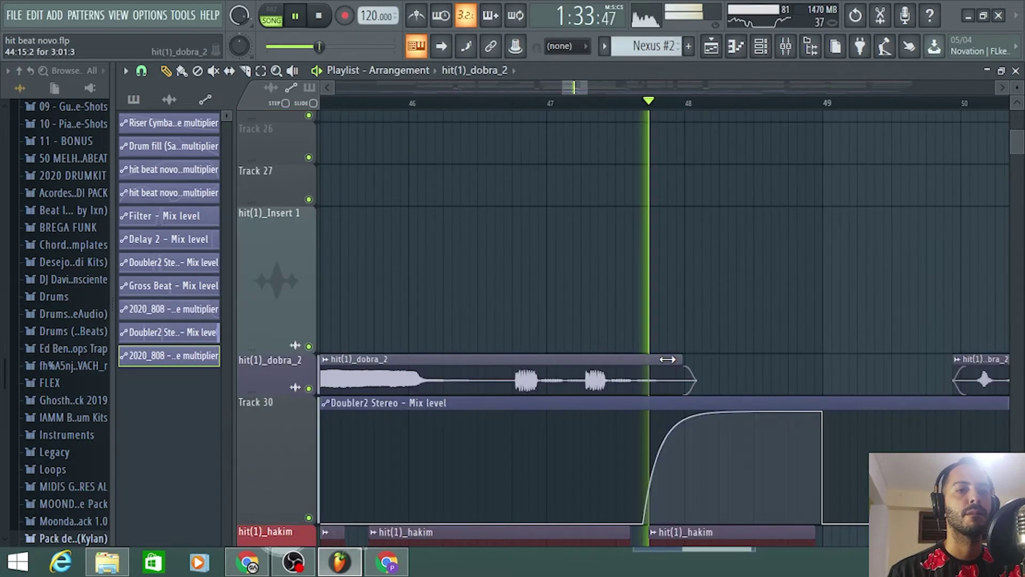
{"action": "left_click_drag", "start_coordinate": [667, 360], "coordinate": [607, 359]}
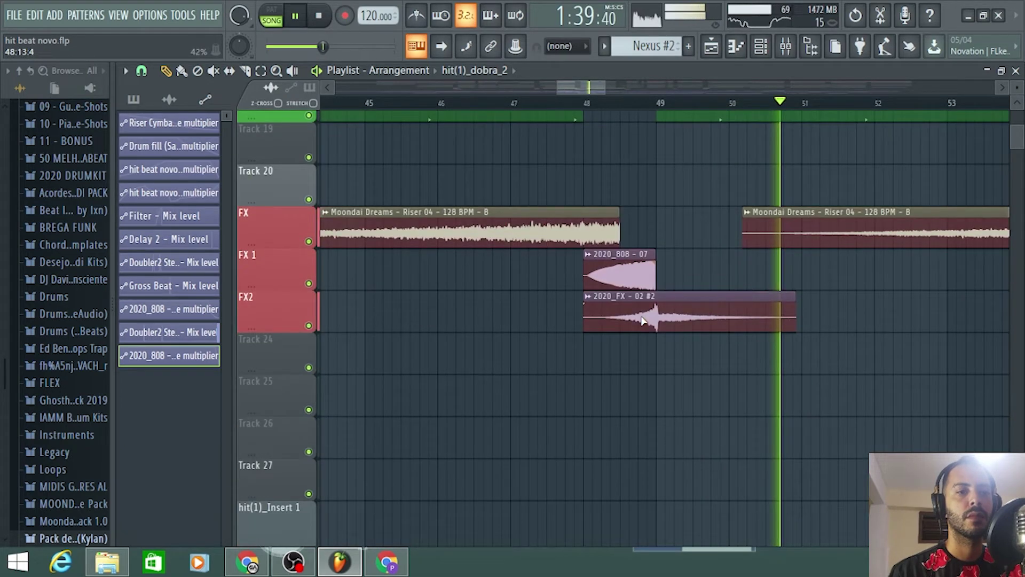
Step: Replay the passage from early in bar 47 and insert an empty track above FX 1 in the playlist
{"action": "left_click", "coordinate": [533, 102]}
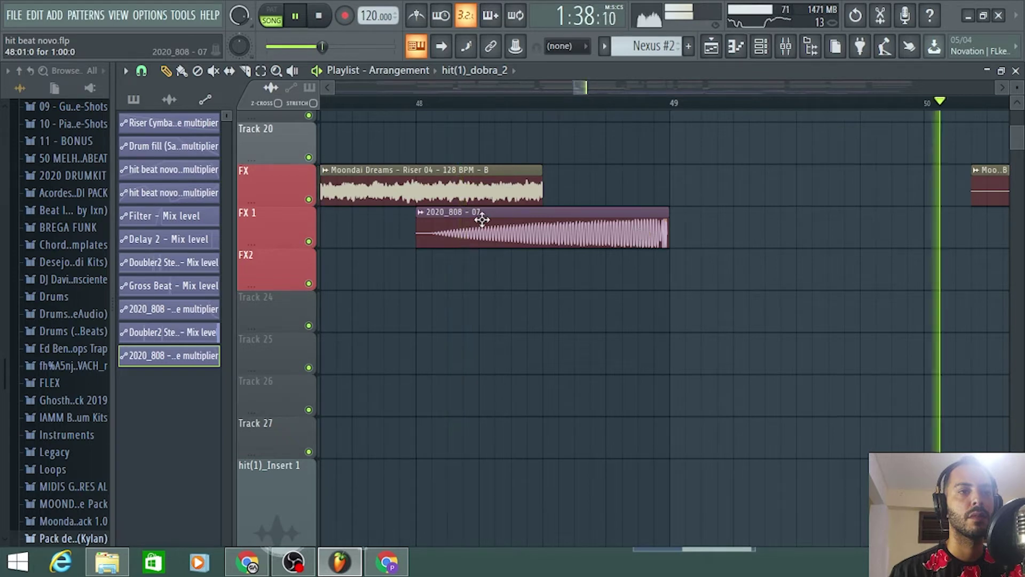
{"action": "right_click", "coordinate": [283, 224]}
{"action": "left_click", "coordinate": [343, 476]}
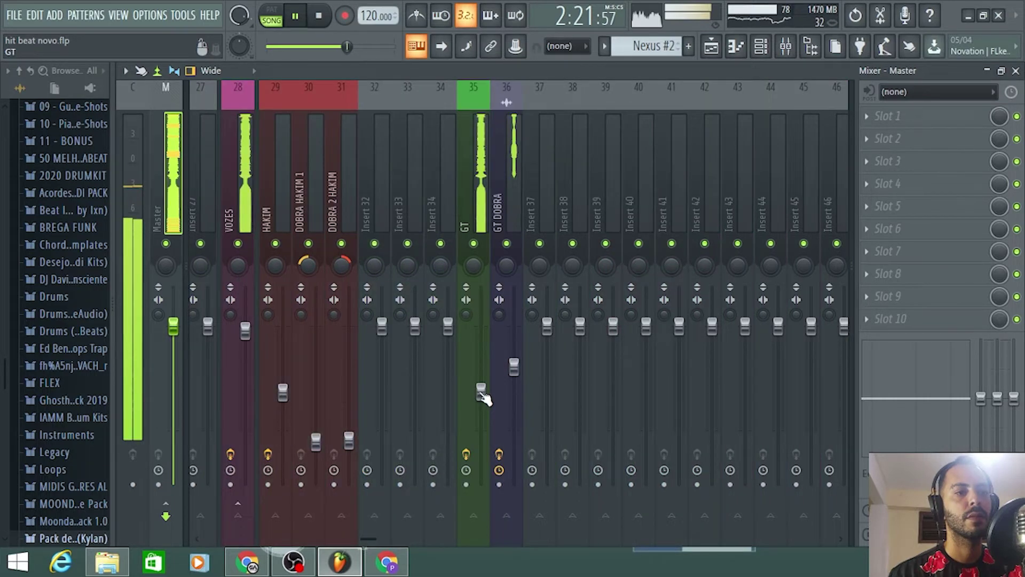
Step: On the GT DOBRA insert, raise the high-pass cutoff in Fruity parametric EQ 2 and lower the fader to roughly the GT level
{"action": "left_click", "coordinate": [515, 255]}
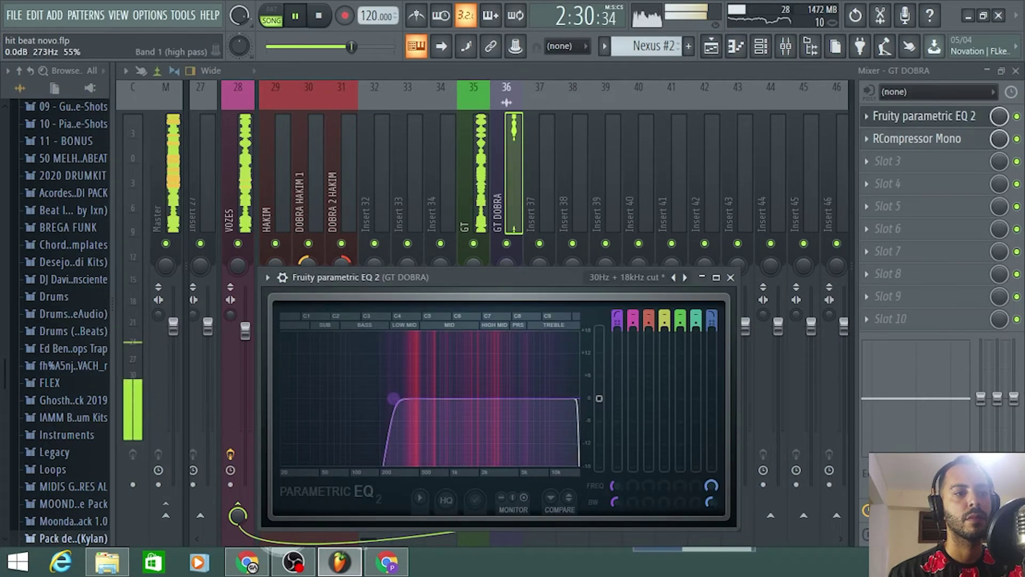
{"action": "left_click_drag", "start_coordinate": [393, 398], "coordinate": [424, 398]}
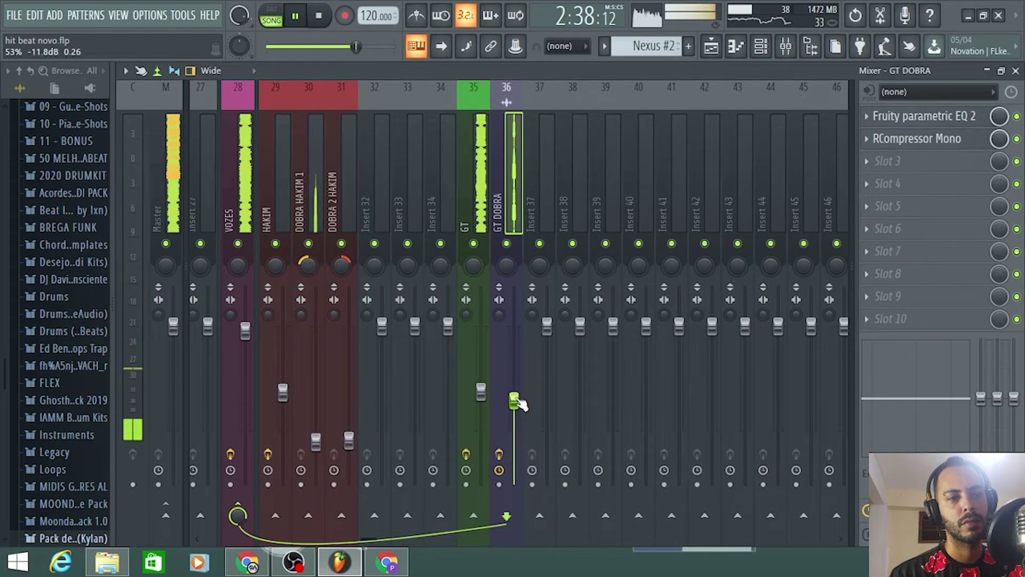
{"action": "left_click_drag", "start_coordinate": [518, 404], "coordinate": [516, 399]}
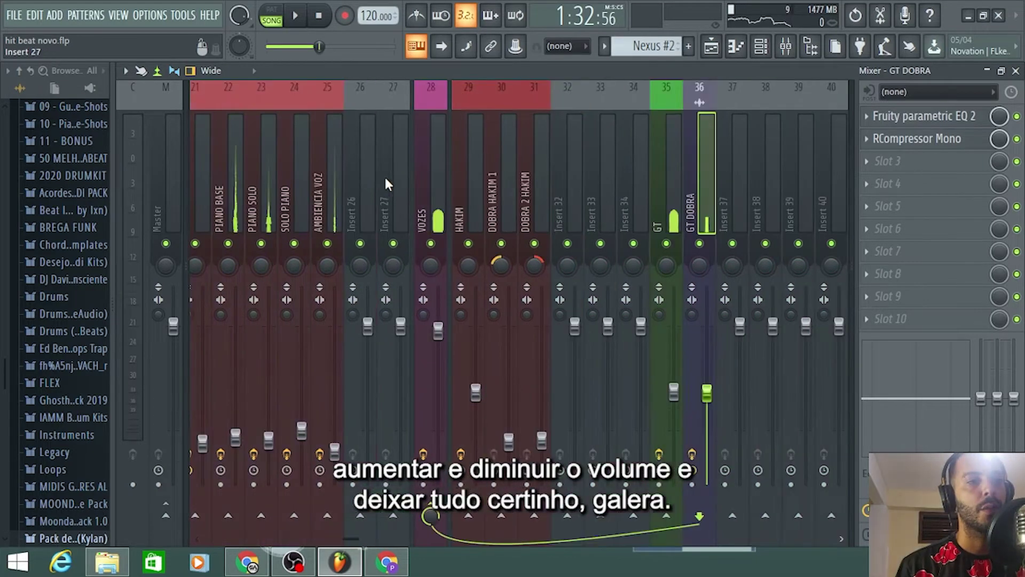
{"action": "scroll", "coordinate": [387, 184], "scroll_direction": "right", "scroll_amount": 3}
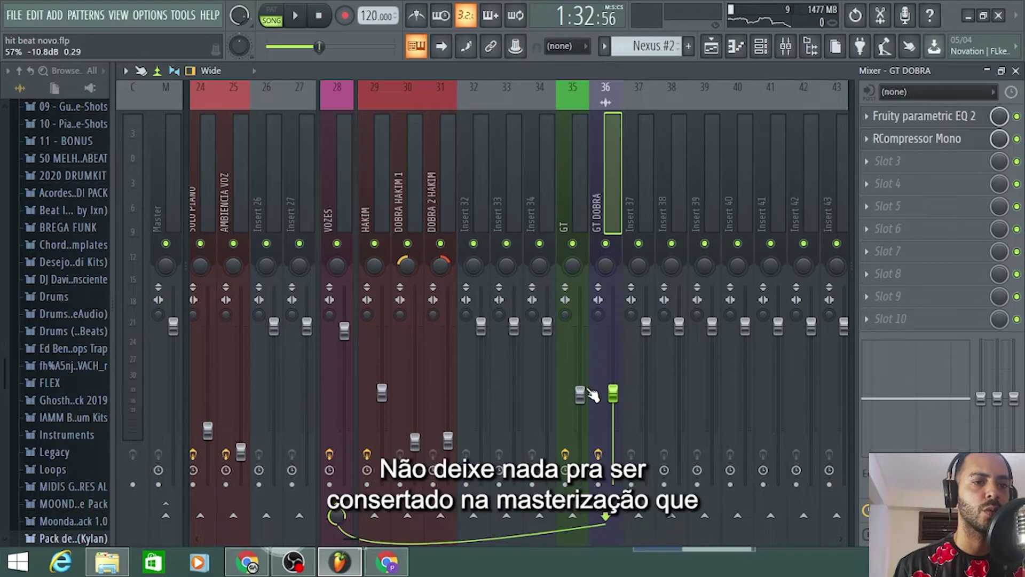
{"action": "scroll", "coordinate": [539, 195], "scroll_direction": "left", "scroll_amount": 14}
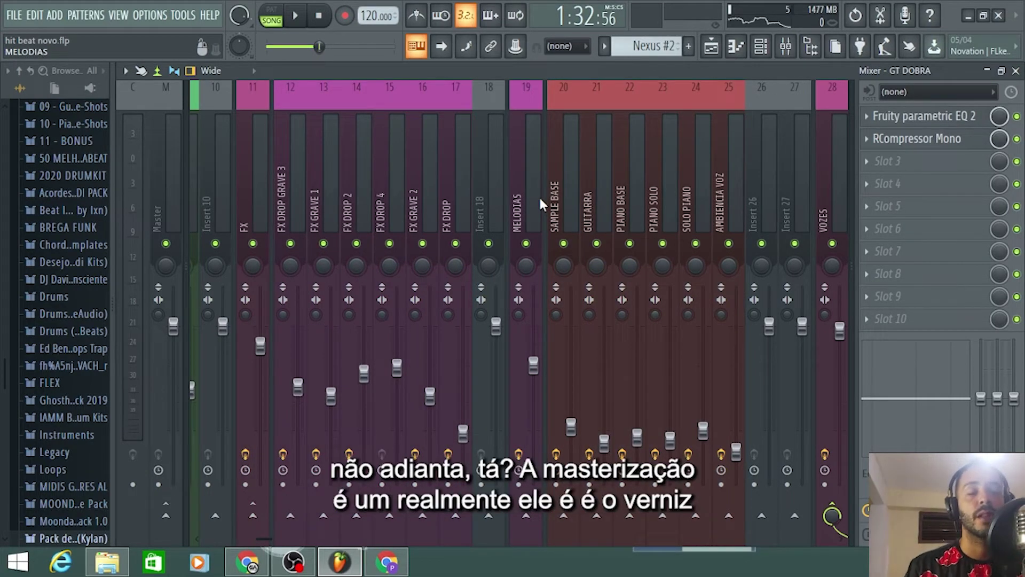
{"action": "scroll", "coordinate": [540, 197], "scroll_direction": "right", "scroll_amount": 20}
{"action": "scroll", "coordinate": [538, 203], "scroll_direction": "left", "scroll_amount": 20}
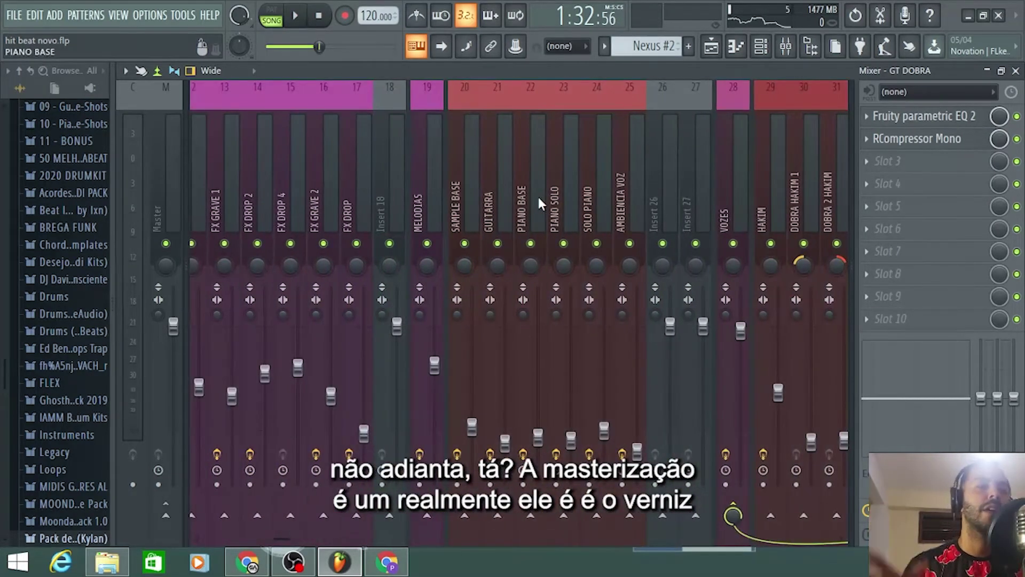
{"action": "scroll", "coordinate": [538, 203], "scroll_direction": "left", "scroll_amount": 11}
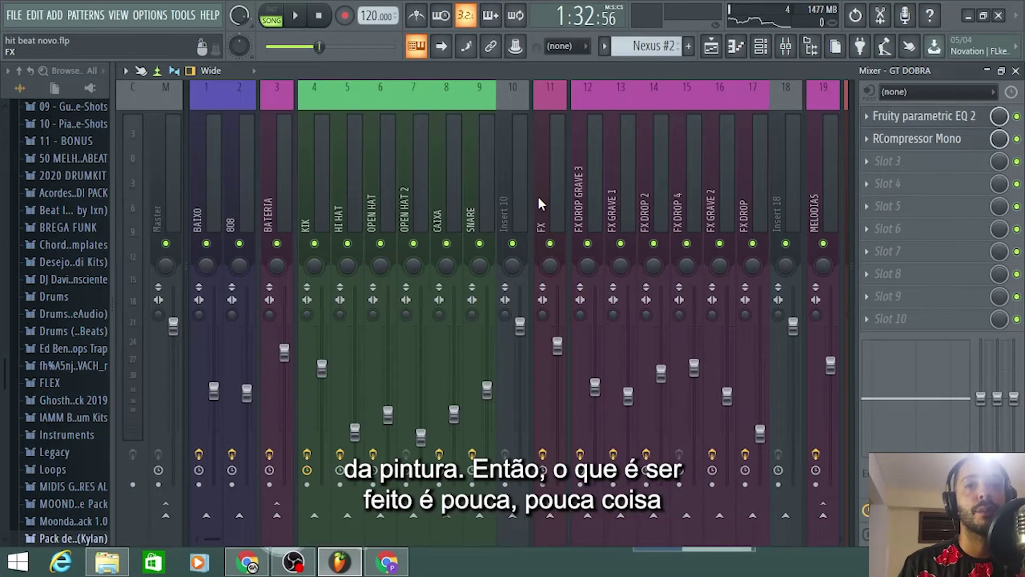
{"action": "scroll", "coordinate": [456, 184], "scroll_direction": "right", "scroll_amount": 3}
{"action": "scroll", "coordinate": [455, 185], "scroll_direction": "left", "scroll_amount": 3}
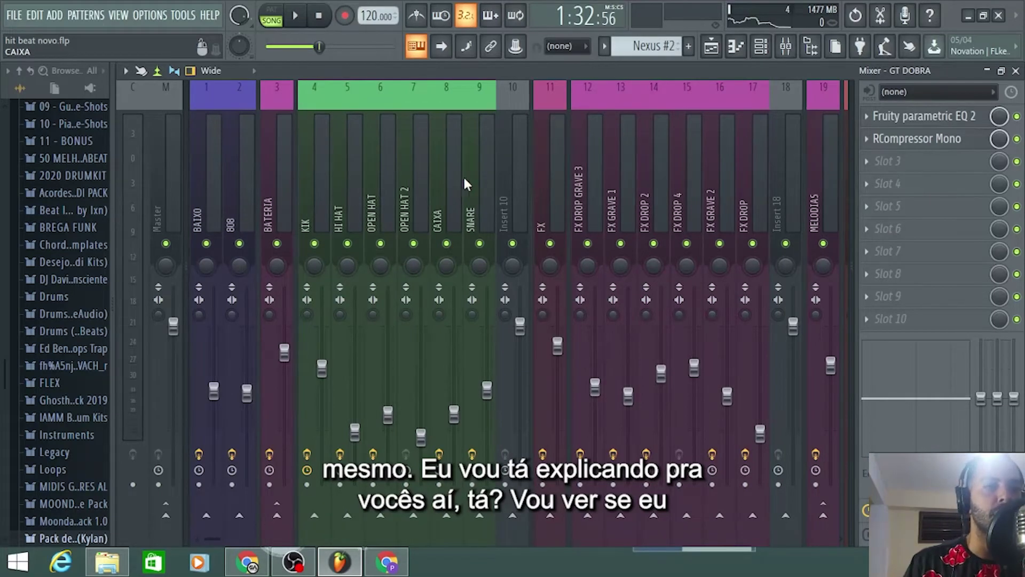
Step: Return to the playlist's melody tracks and play the guitarra 1 part from bar 25
{"action": "left_click", "coordinate": [711, 46]}
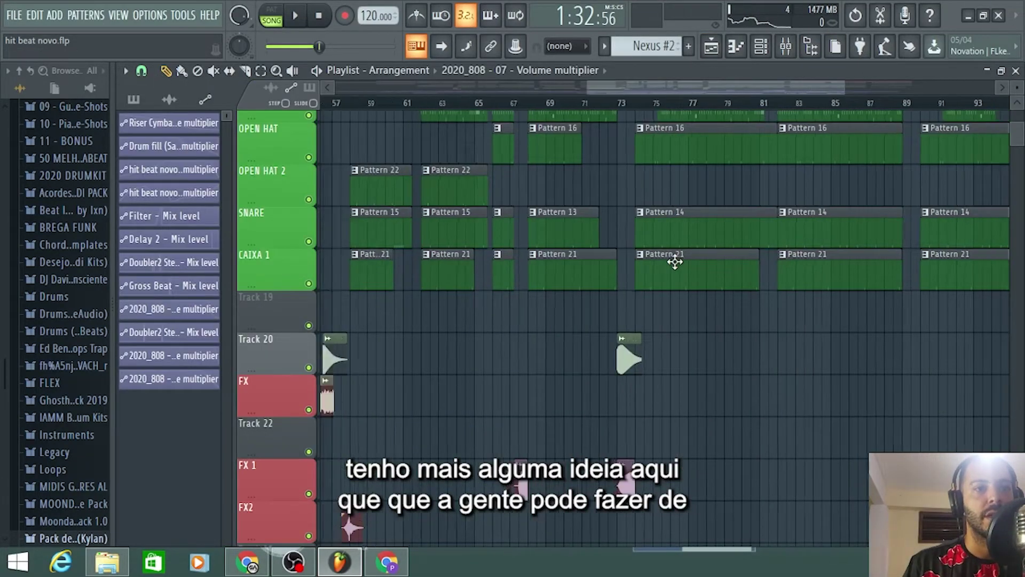
{"action": "scroll", "coordinate": [641, 267], "scroll_direction": "up", "scroll_amount": 8}
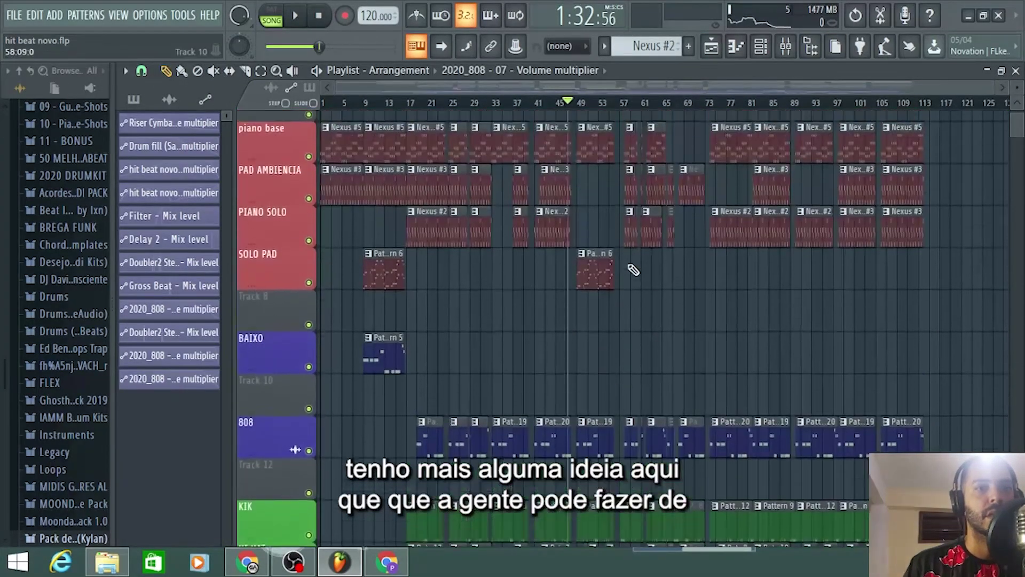
{"action": "scroll", "coordinate": [633, 269], "scroll_direction": "down", "scroll_amount": 3}
{"action": "scroll", "coordinate": [587, 240], "scroll_direction": "up", "scroll_amount": 3}
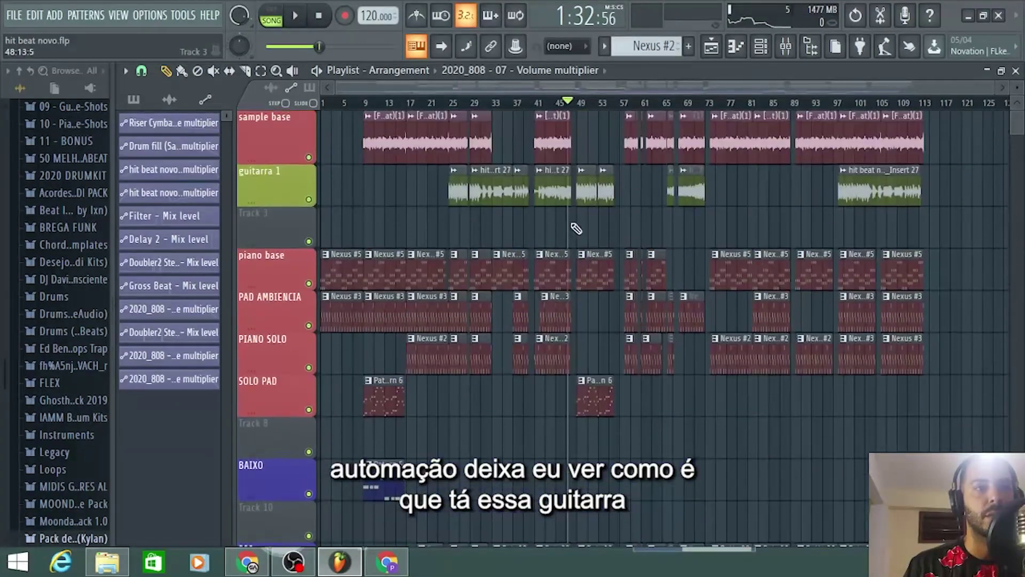
{"action": "left_click", "coordinate": [459, 102]}
{"action": "scroll", "coordinate": [443, 103], "scroll_direction": "up", "scroll_amount": 4}
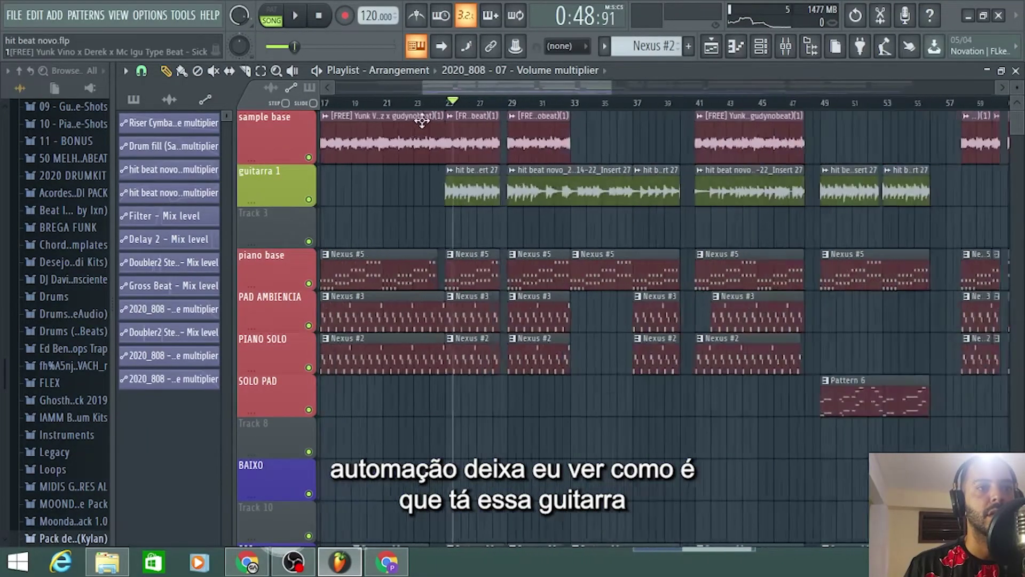
{"action": "key", "text": "space"}
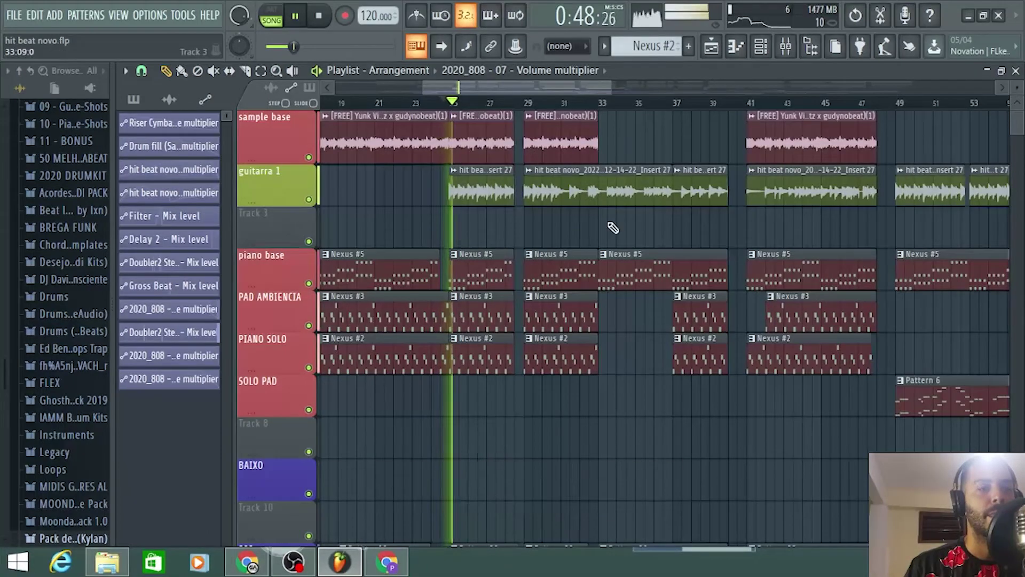
Step: Open the mixer and check the levels of the melody and vocal inserts while the song plays
{"action": "left_click", "coordinate": [786, 46]}
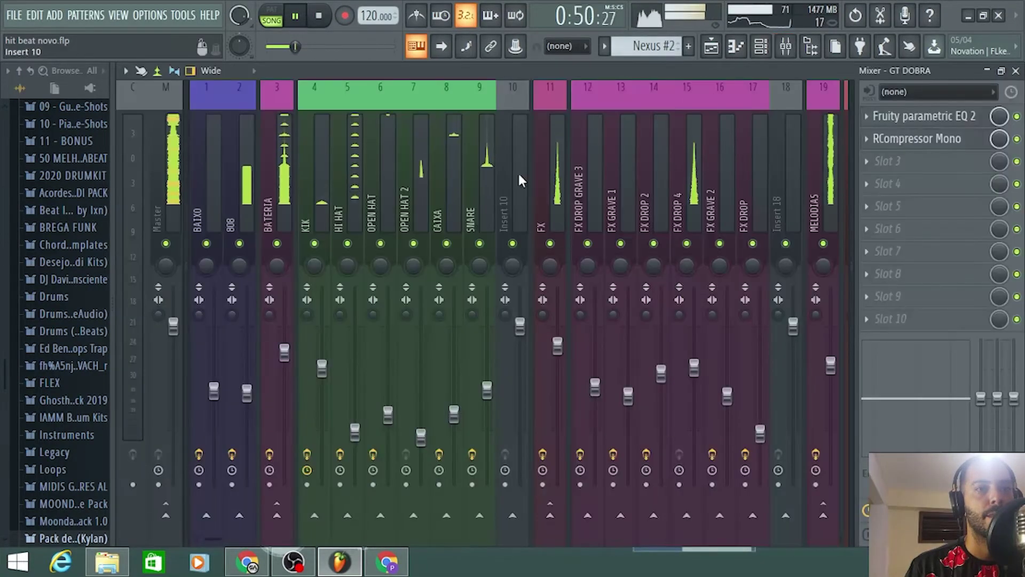
{"action": "scroll", "coordinate": [513, 173], "scroll_direction": "down", "scroll_amount": 5}
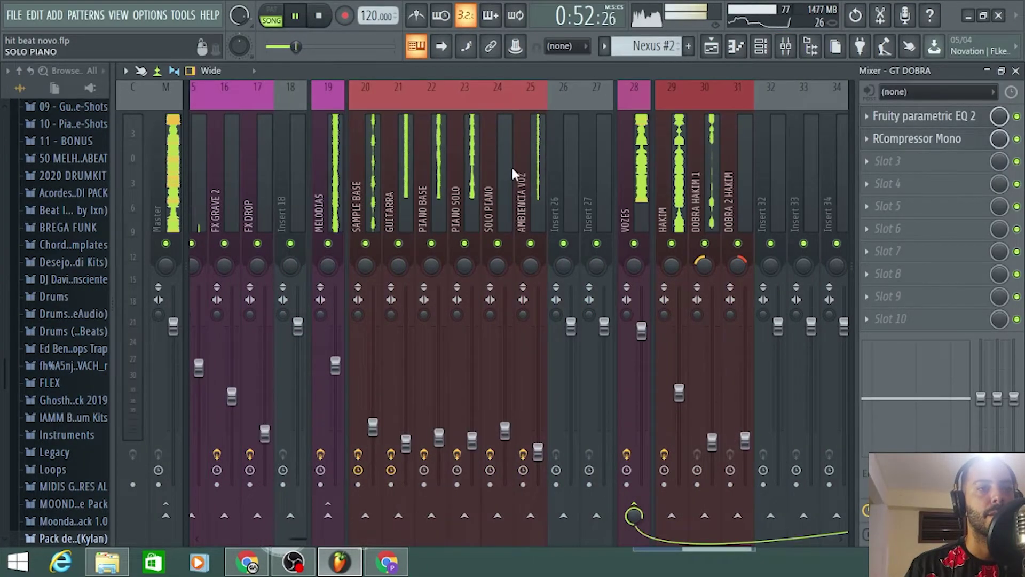
{"action": "scroll", "coordinate": [513, 173], "scroll_direction": "down", "scroll_amount": 2}
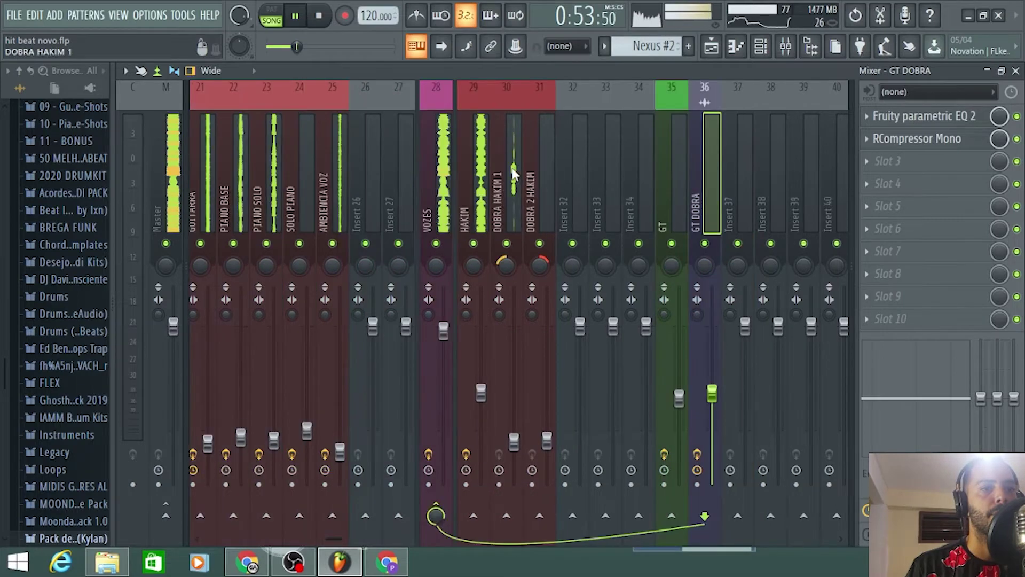
{"action": "scroll", "coordinate": [512, 174], "scroll_direction": "up", "scroll_amount": 1}
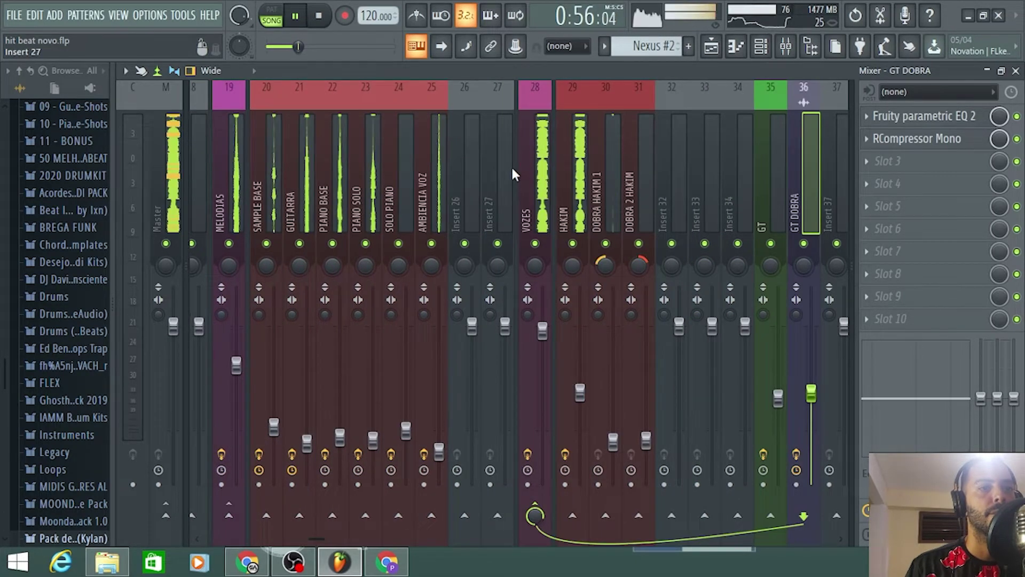
Step: Return to the playlist and listen through the hit(1)_hakim vocal to just past bar 40 for a place to add doubling
{"action": "left_click", "coordinate": [711, 48]}
{"action": "scroll", "coordinate": [602, 279], "scroll_direction": "down", "scroll_amount": 4}
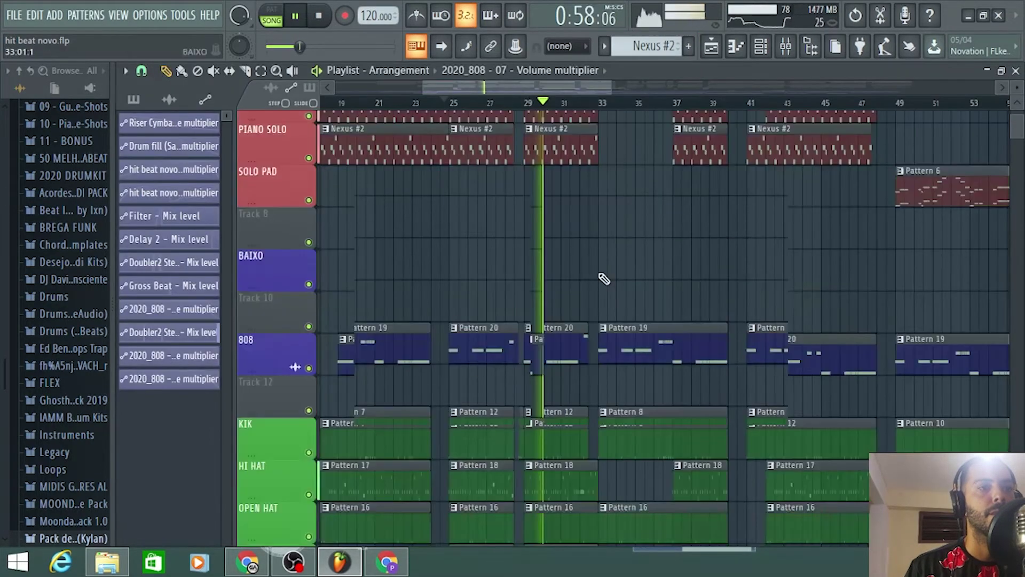
{"action": "scroll", "coordinate": [602, 278], "scroll_direction": "down", "scroll_amount": 6}
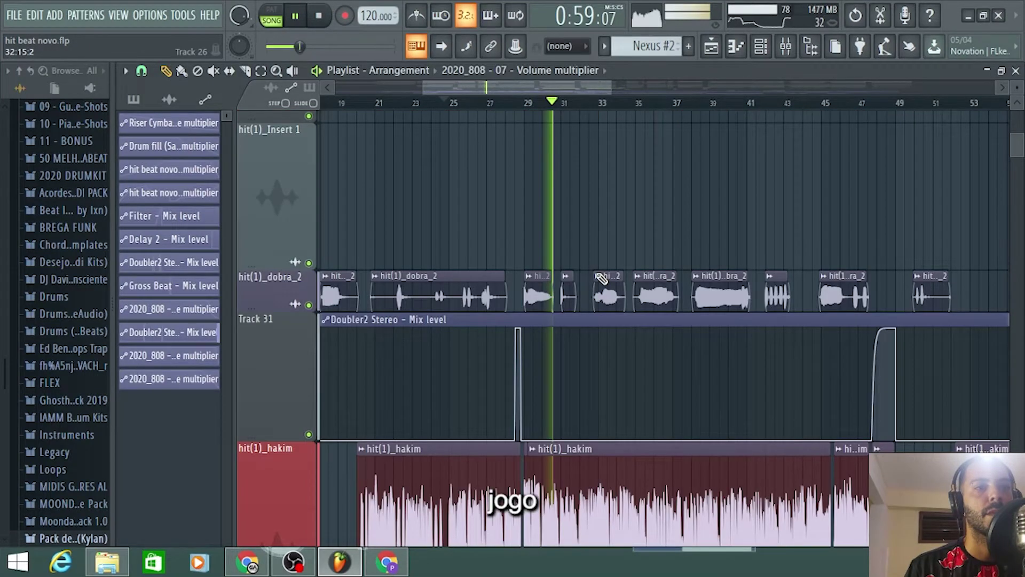
{"action": "scroll", "coordinate": [592, 272], "scroll_direction": "down", "scroll_amount": 8}
{"action": "scroll", "coordinate": [538, 268], "scroll_direction": "up", "scroll_amount": 4}
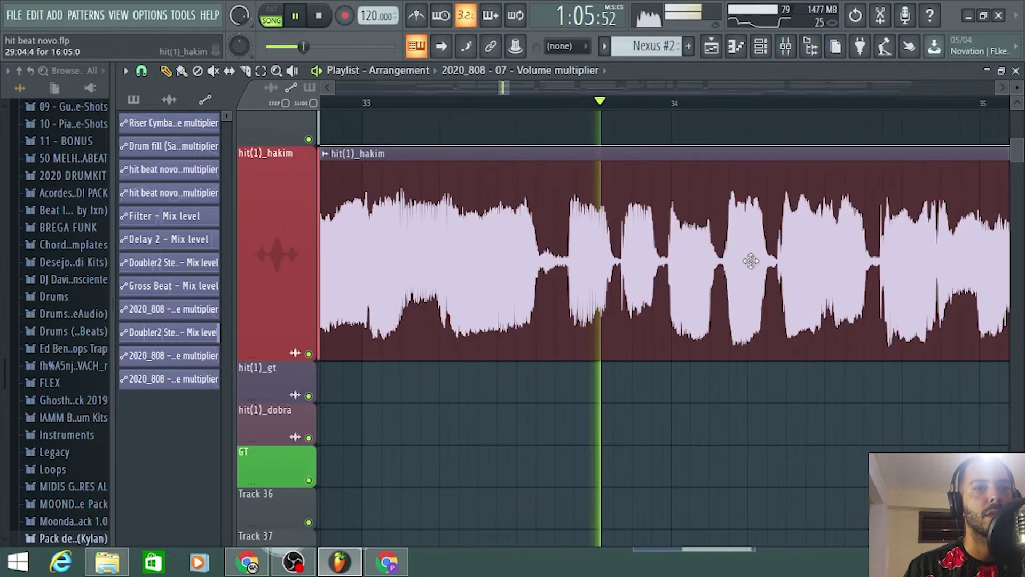
{"action": "scroll", "coordinate": [750, 260], "scroll_direction": "down", "scroll_amount": 5}
{"action": "scroll", "coordinate": [793, 265], "scroll_direction": "up", "scroll_amount": 5}
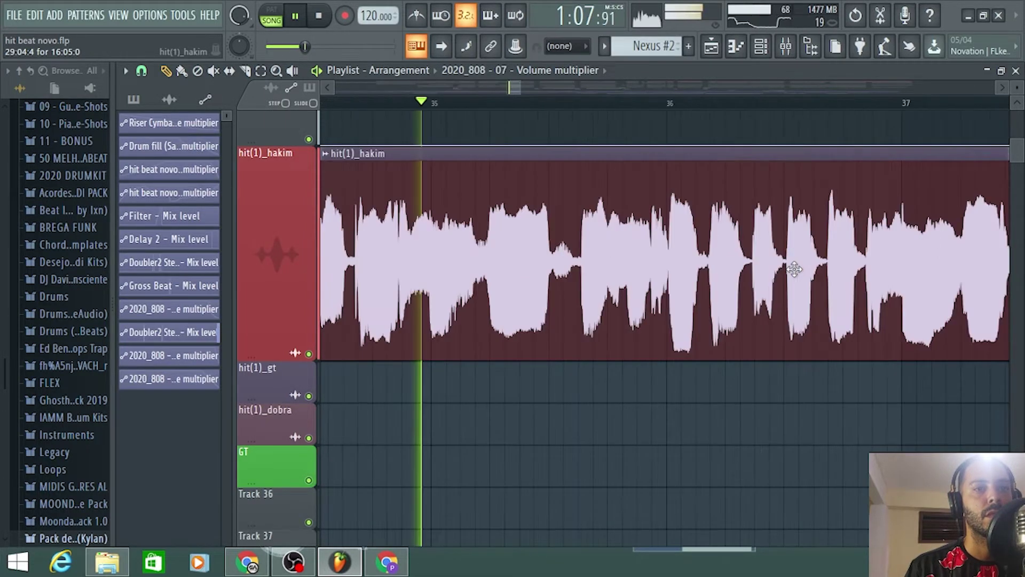
{"action": "scroll", "coordinate": [794, 269], "scroll_direction": "down", "scroll_amount": 3}
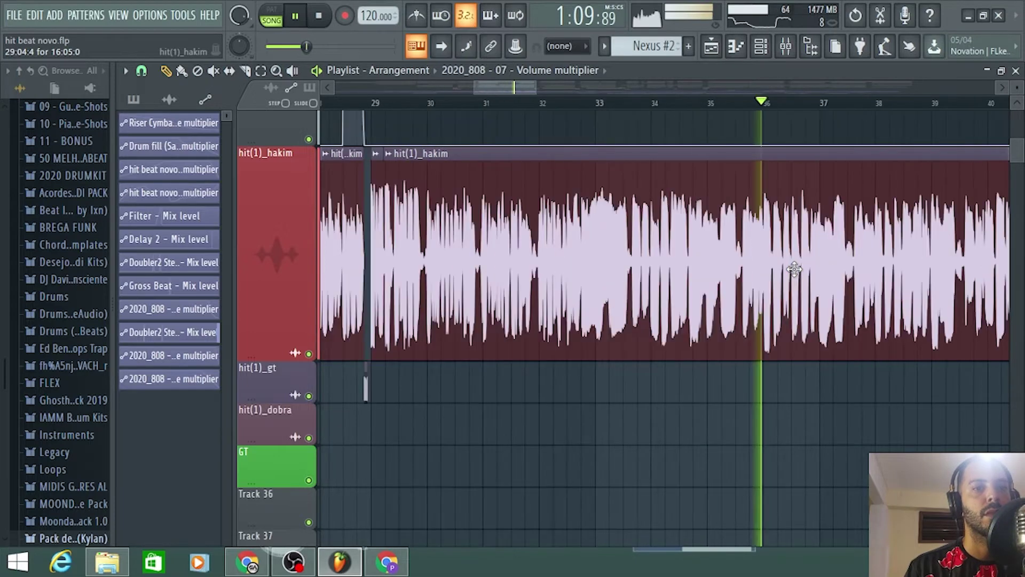
{"action": "scroll", "coordinate": [668, 263], "scroll_direction": "down", "scroll_amount": 3}
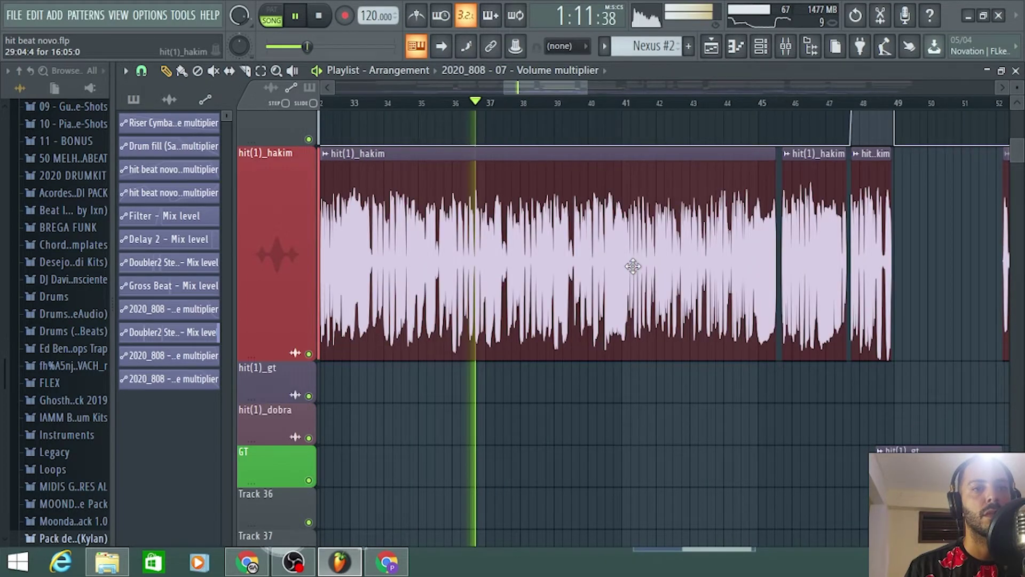
{"action": "scroll", "coordinate": [554, 276], "scroll_direction": "up", "scroll_amount": 1}
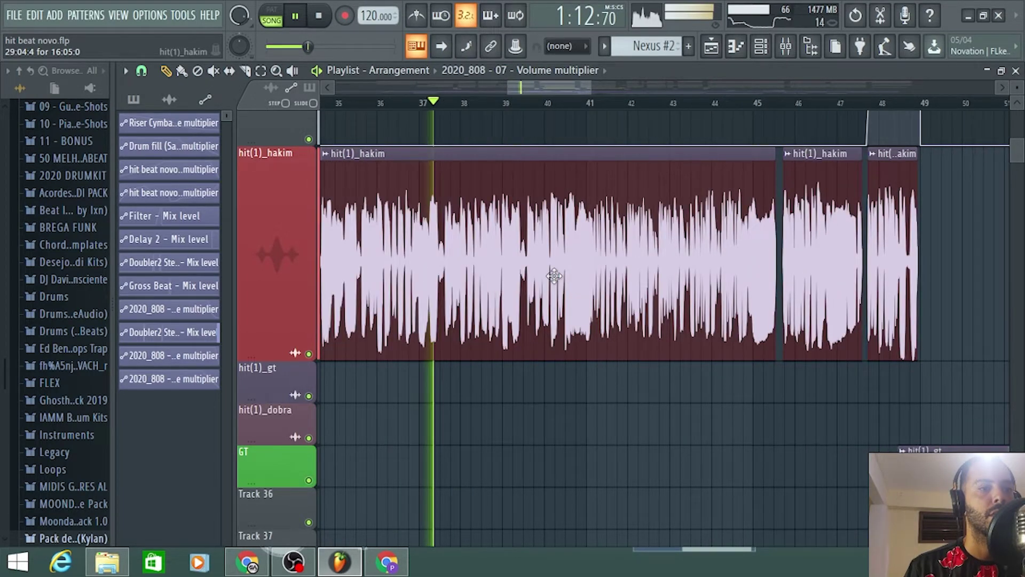
{"action": "scroll", "coordinate": [587, 270], "scroll_direction": "down", "scroll_amount": 3}
{"action": "scroll", "coordinate": [612, 270], "scroll_direction": "up", "scroll_amount": 8}
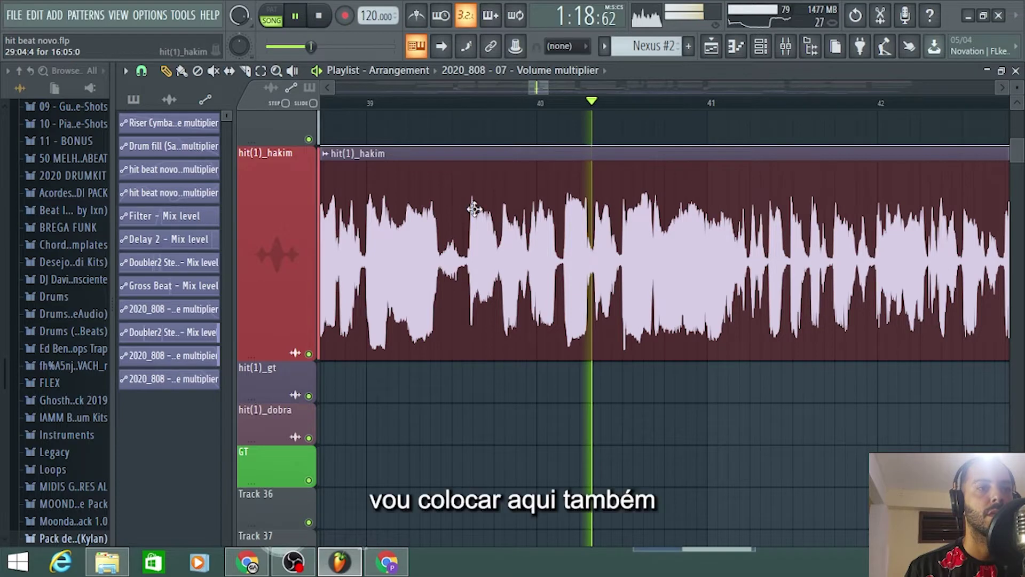
{"action": "key", "text": "space"}
Step: Add a rise in the Doubler2 Stereo mix level automation on Track 31 between bars 39 and 40, and replay the passage
{"action": "scroll", "coordinate": [469, 206], "scroll_direction": "up", "scroll_amount": 2}
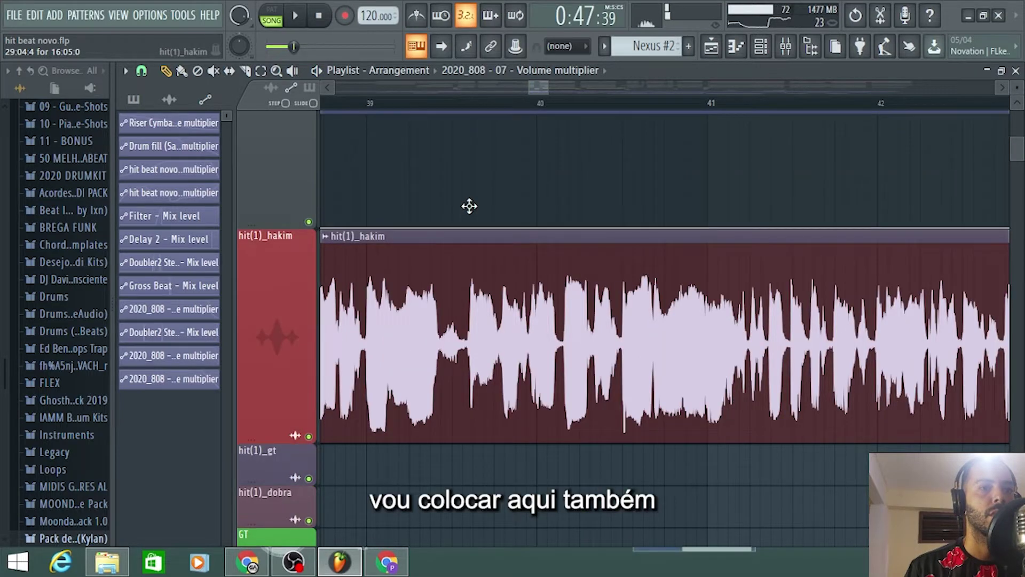
{"action": "scroll", "coordinate": [469, 206], "scroll_direction": "up", "scroll_amount": 1}
{"action": "left_click_drag", "start_coordinate": [480, 191], "coordinate": [462, 275]}
{"action": "key", "text": "space"}
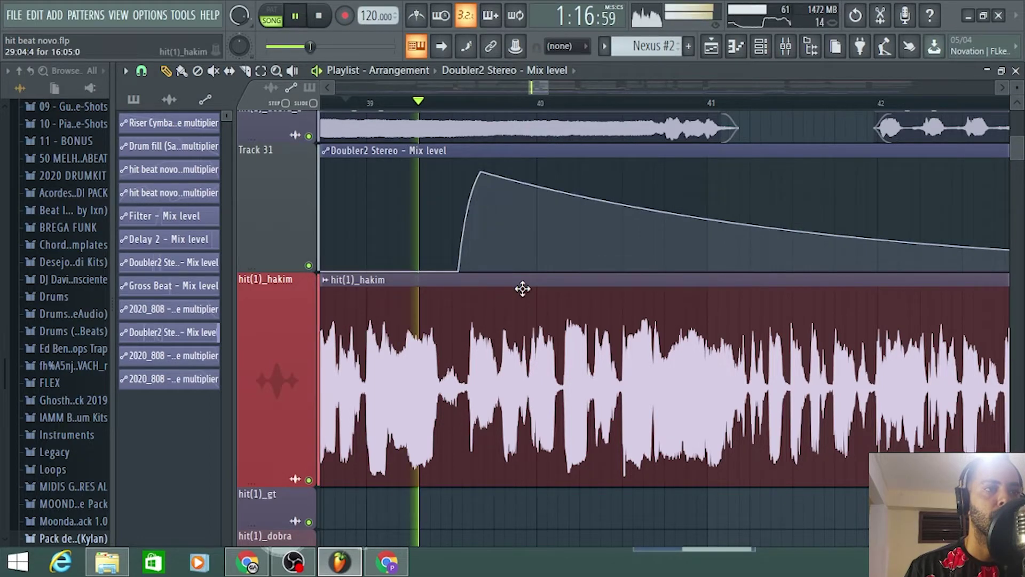
Step: Shape the Doubler2 Stereo rise into a plateau dropping to zero around bar 41, and start the ramp slightly earlier
{"action": "left_click", "coordinate": [740, 252]}
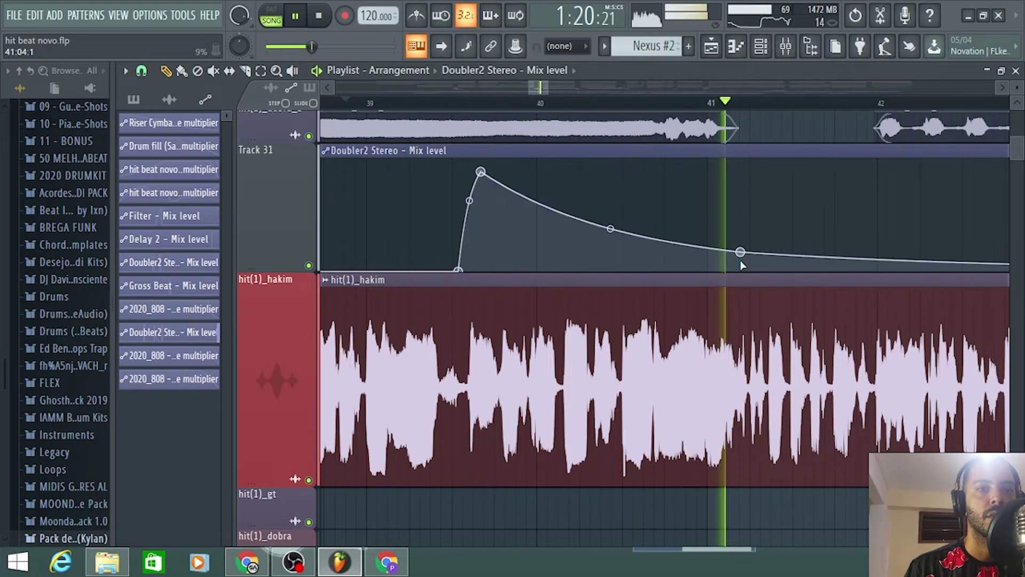
{"action": "left_click_drag", "start_coordinate": [741, 261], "coordinate": [742, 274]}
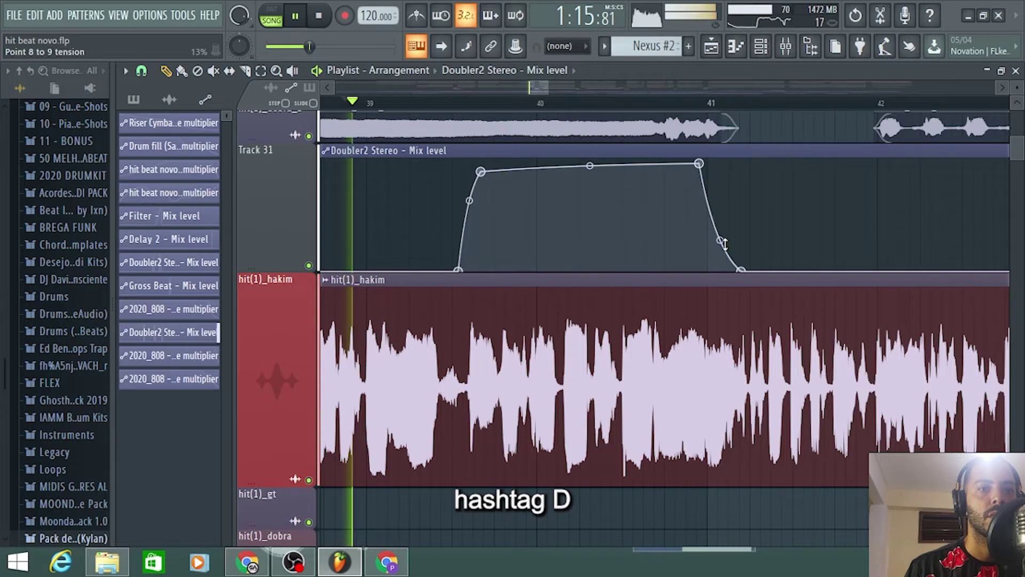
{"action": "left_click_drag", "start_coordinate": [741, 269], "coordinate": [708, 271]}
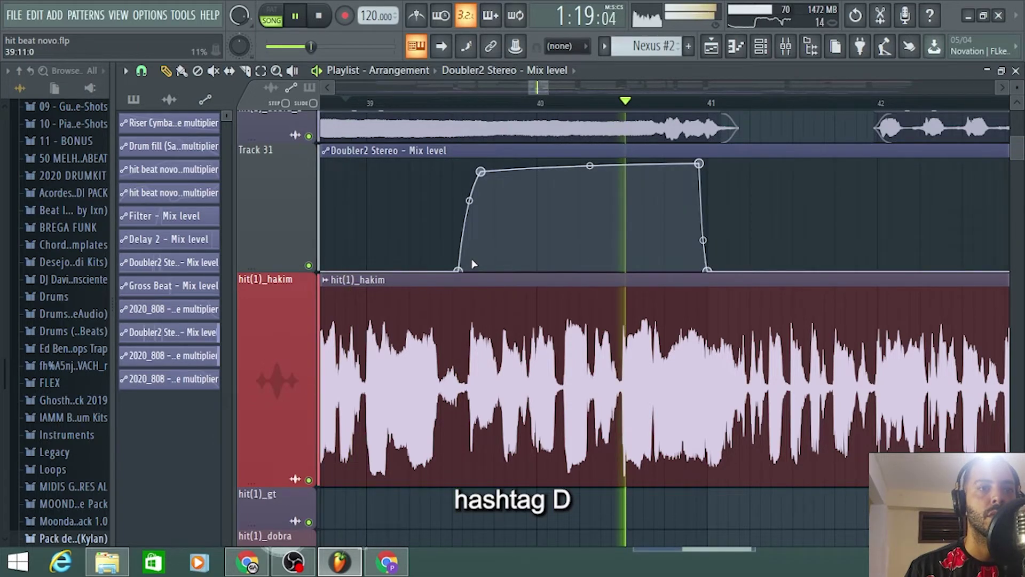
{"action": "left_click_drag", "start_coordinate": [458, 269], "coordinate": [431, 270]}
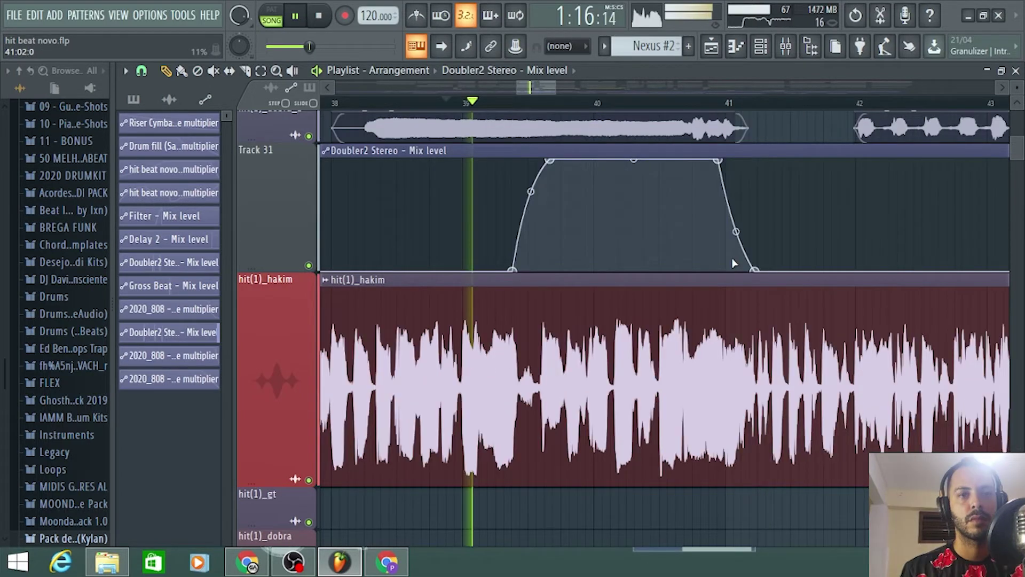
Step: Pull the end of the Track 31 automation fall closer to bar 41 and replay the passage
{"action": "scroll", "coordinate": [725, 275], "scroll_direction": "up", "scroll_amount": 2}
{"action": "key", "text": "e"}
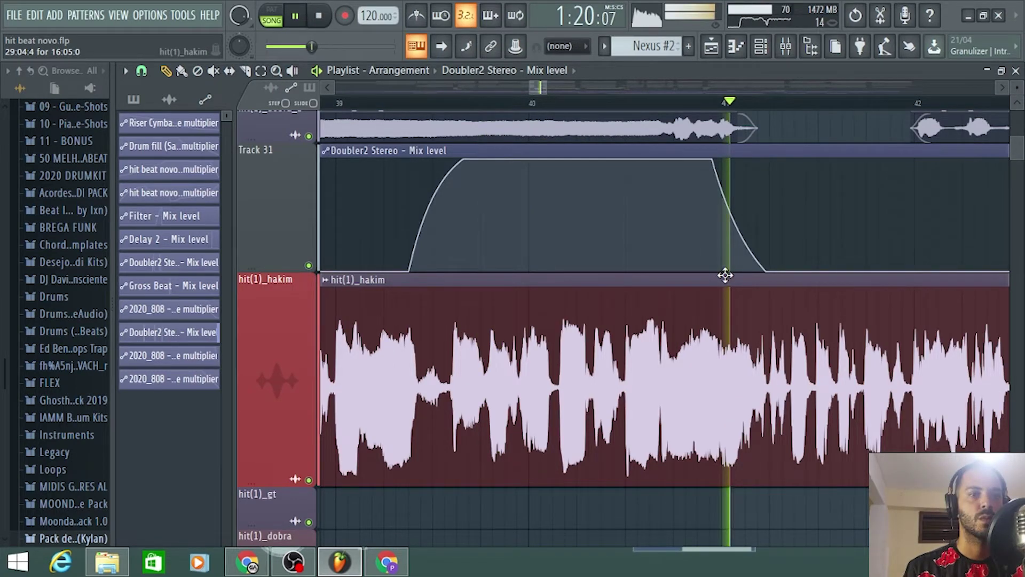
{"action": "key", "text": "space"}
{"action": "left_click_drag", "start_coordinate": [725, 275], "coordinate": [745, 273]}
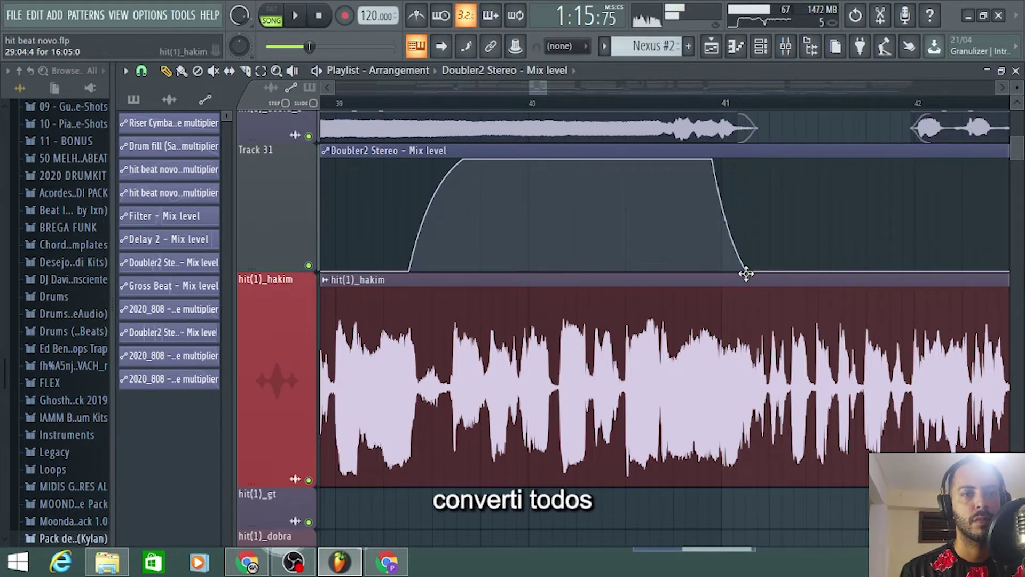
{"action": "key", "text": "space"}
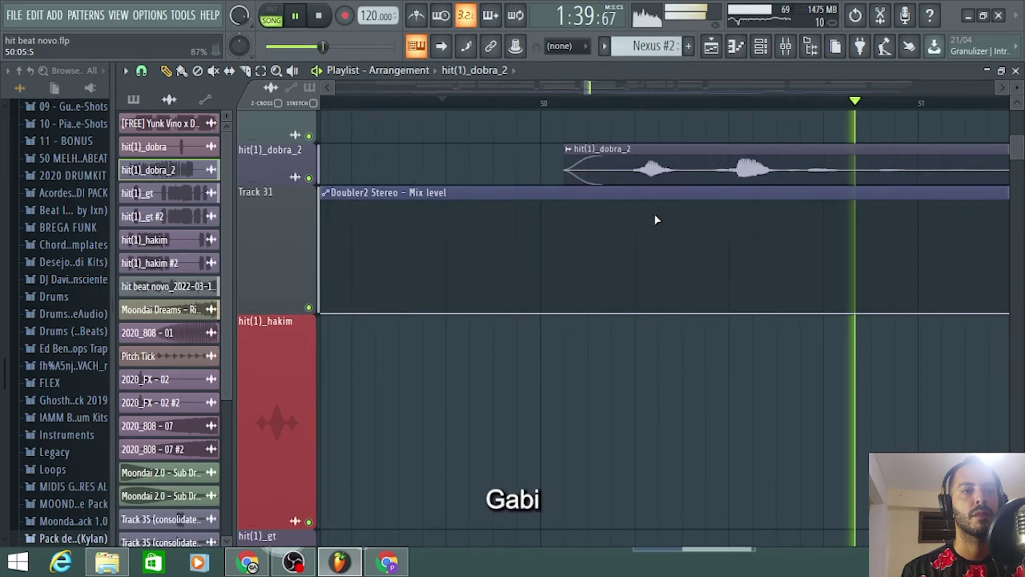
Step: Add Doubler2 Stereo to slot 3 of the GT DOBRA insert and create an automation clip for its mix level
{"action": "scroll", "coordinate": [689, 216], "scroll_direction": "up", "scroll_amount": 2}
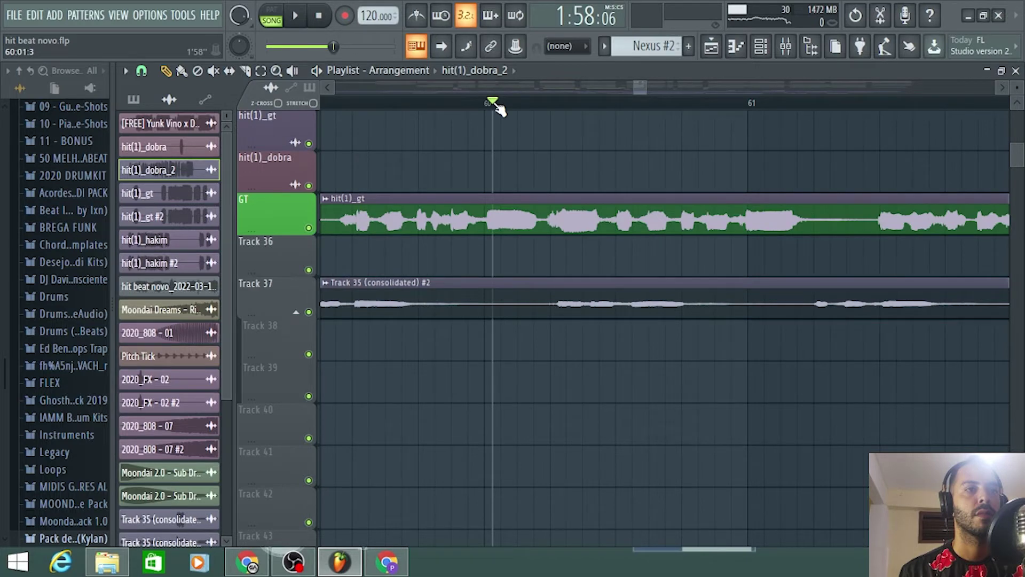
{"action": "key", "text": "space"}
{"action": "scroll", "coordinate": [613, 115], "scroll_direction": "down", "scroll_amount": 2}
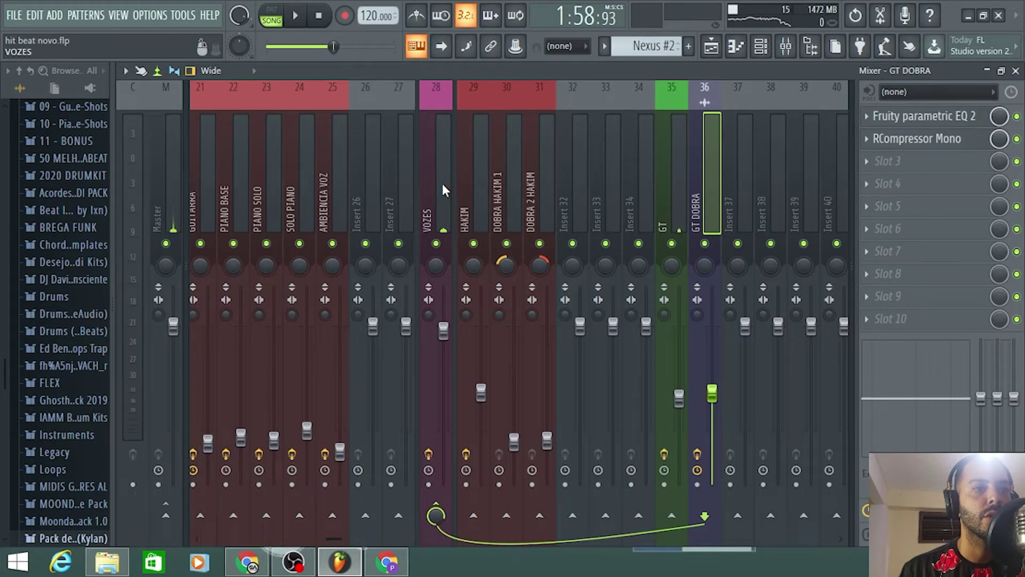
{"action": "left_click", "coordinate": [474, 176]}
{"action": "left_click", "coordinate": [866, 138]}
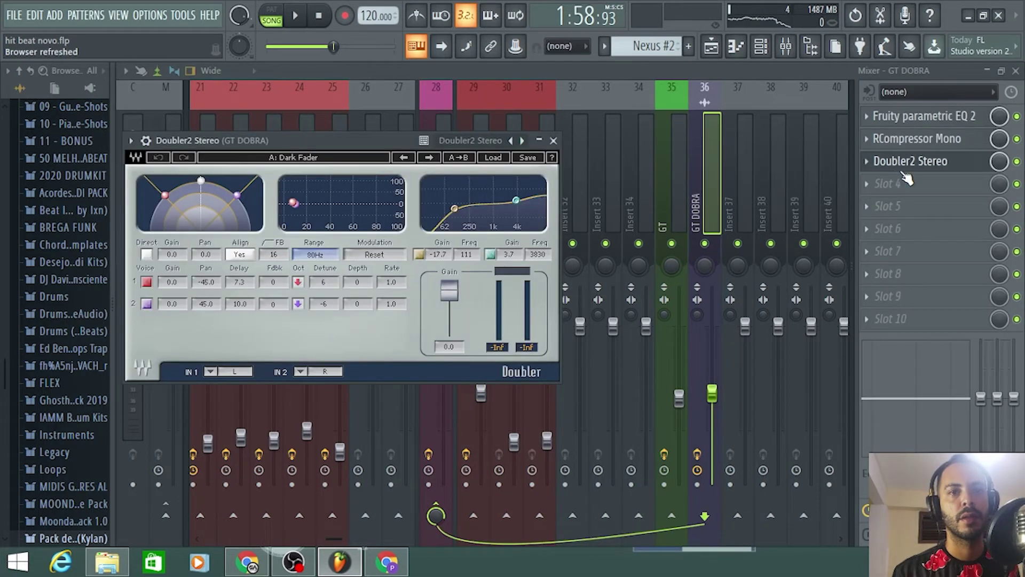
{"action": "right_click", "coordinate": [999, 161]}
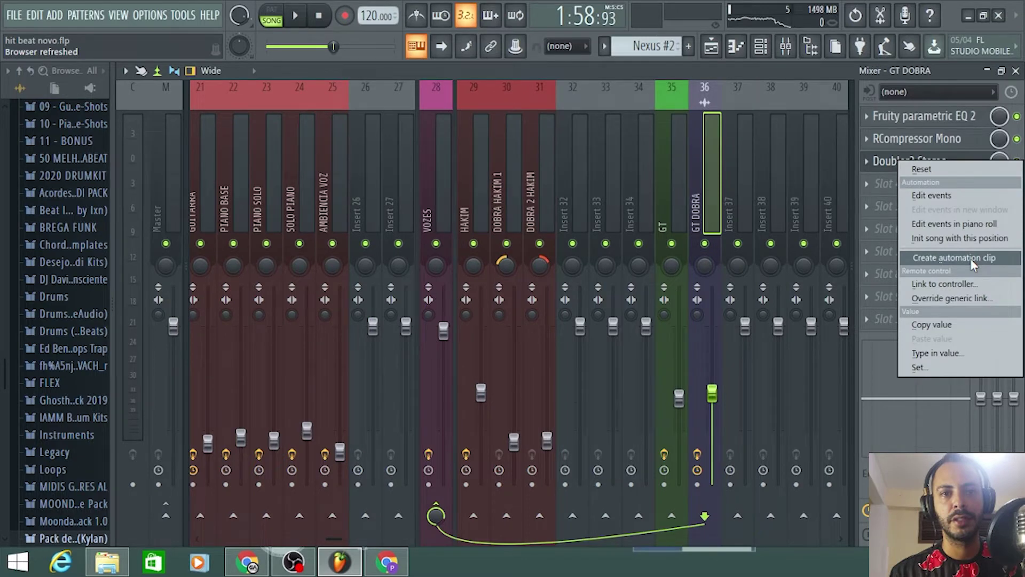
{"action": "left_click", "coordinate": [969, 259]}
Step: Ungroup the new Doubler2 Stereo automation track, move it above the GT track, and ungroup the empty track beneath it
{"action": "scroll", "coordinate": [772, 297], "scroll_direction": "down", "scroll_amount": 5}
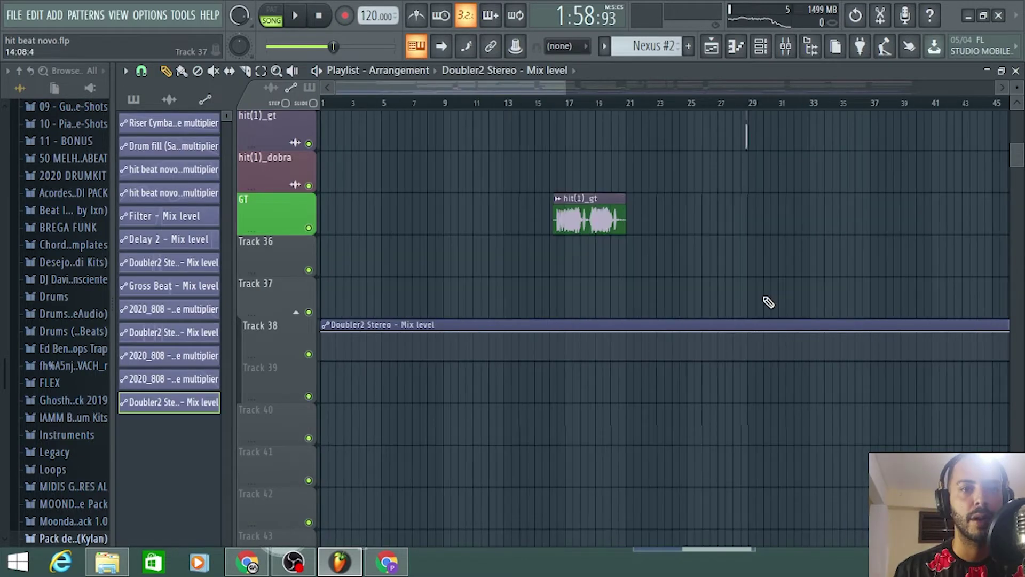
{"action": "scroll", "coordinate": [836, 308], "scroll_direction": "down", "scroll_amount": 4}
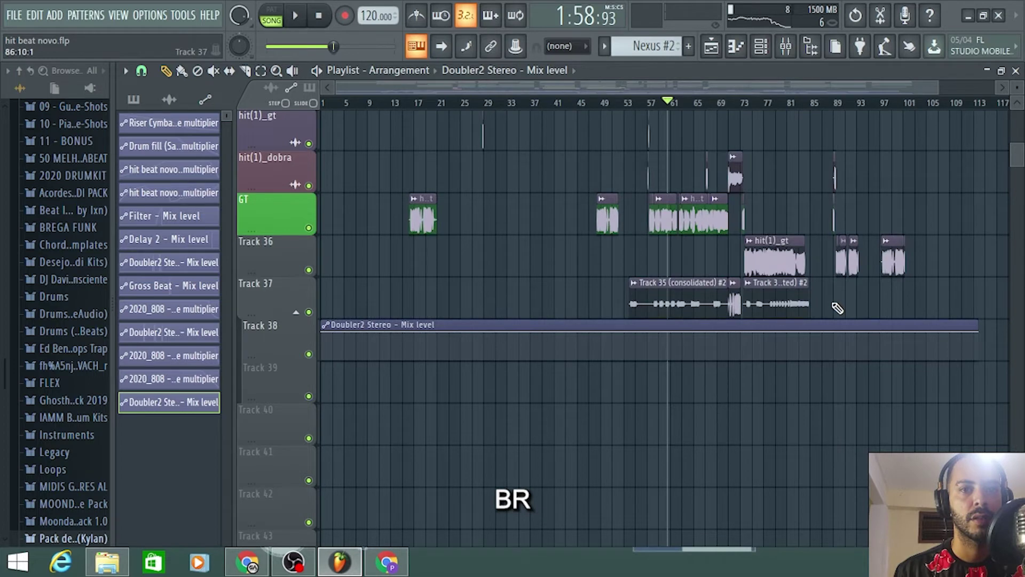
{"action": "scroll", "coordinate": [677, 320], "scroll_direction": "up", "scroll_amount": 8}
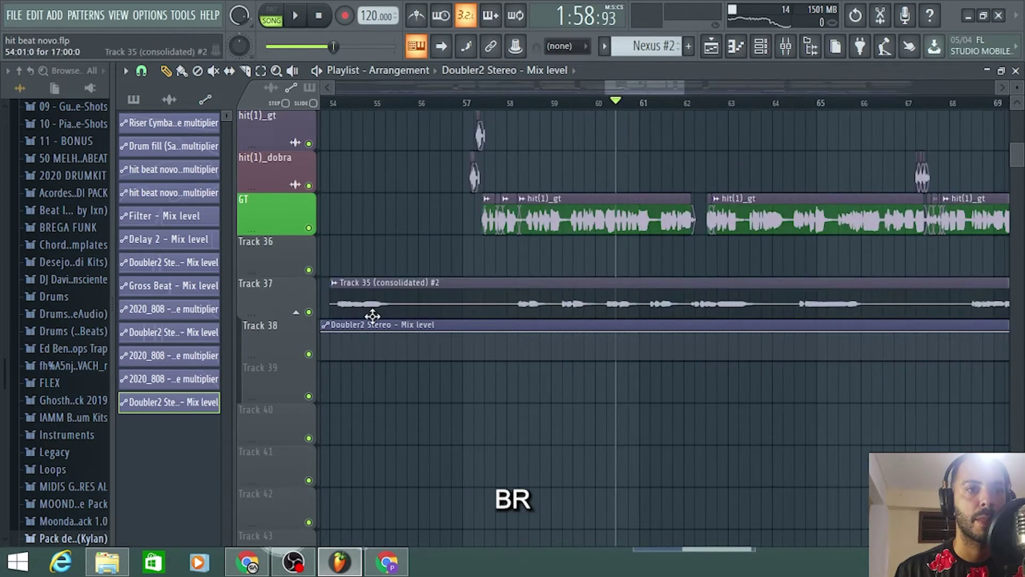
{"action": "right_click", "coordinate": [268, 340]}
{"action": "left_click", "coordinate": [325, 447]}
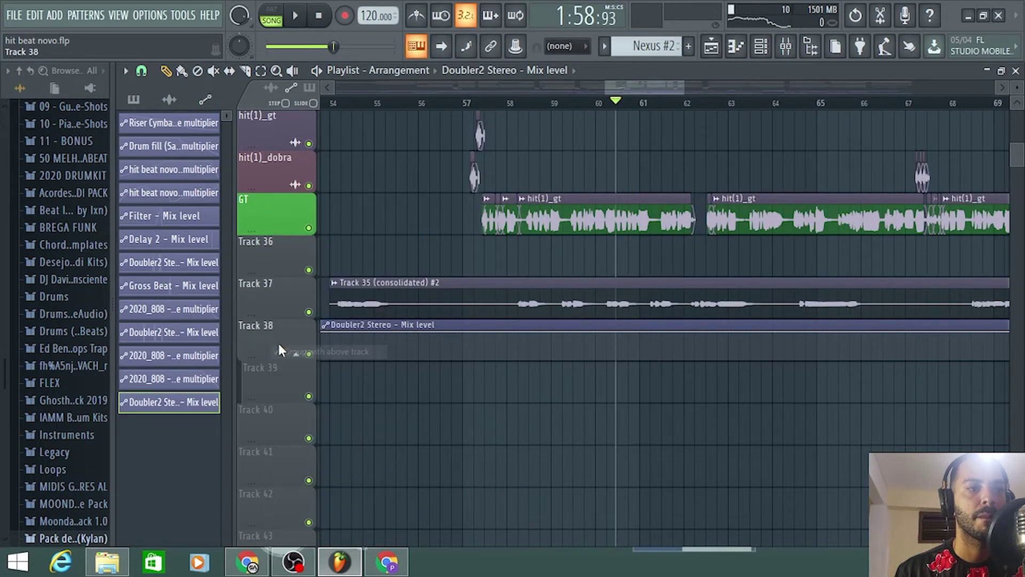
{"action": "left_click_drag", "start_coordinate": [278, 341], "coordinate": [261, 211]}
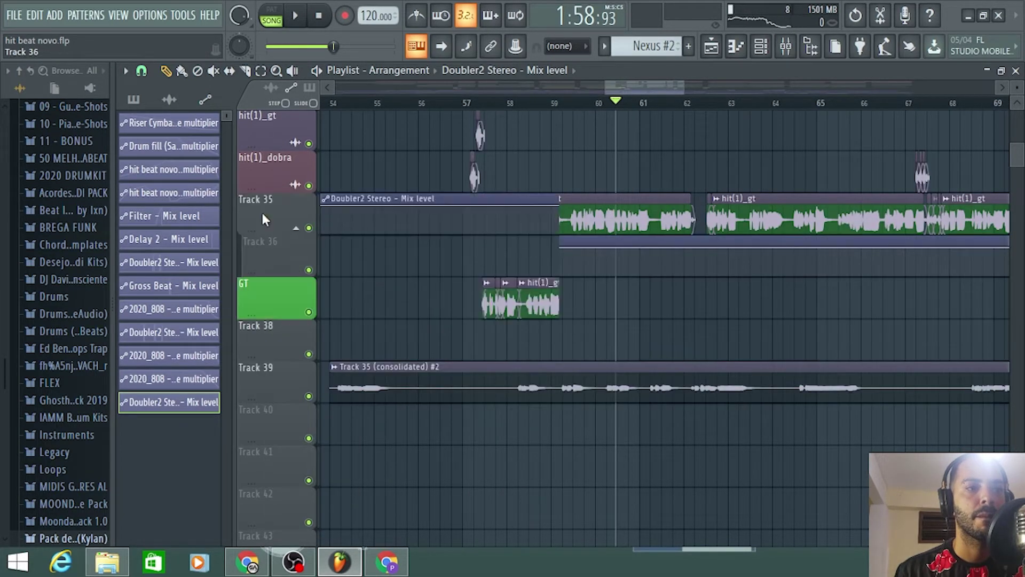
{"action": "right_click", "coordinate": [286, 260]}
{"action": "left_click", "coordinate": [352, 352]}
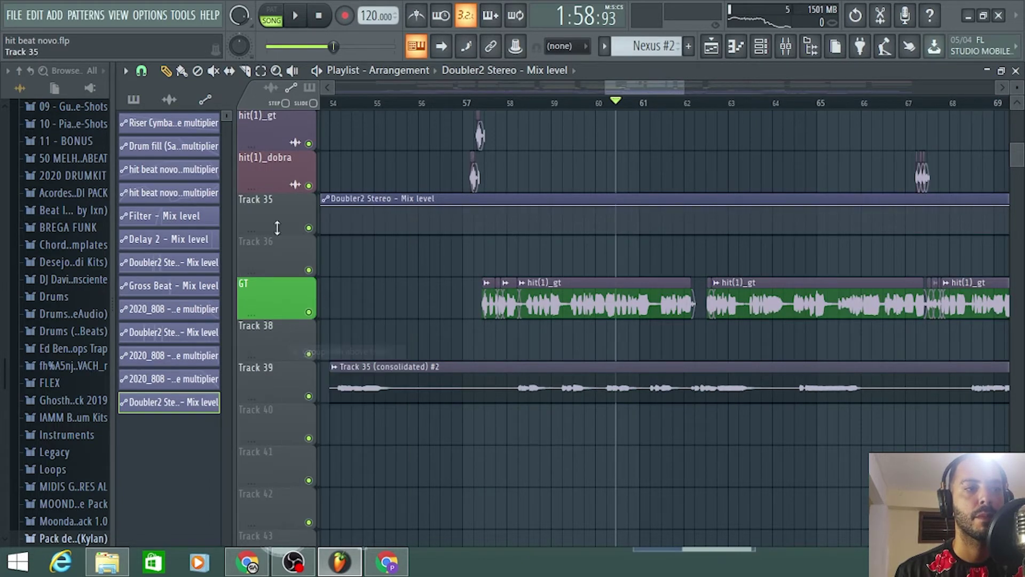
Step: Move the Doubler2 Stereo automation directly above the GT track and draw a plateau over the vocal phrase between bars 60 and 61
{"action": "scroll", "coordinate": [641, 315], "scroll_direction": "up", "scroll_amount": 5}
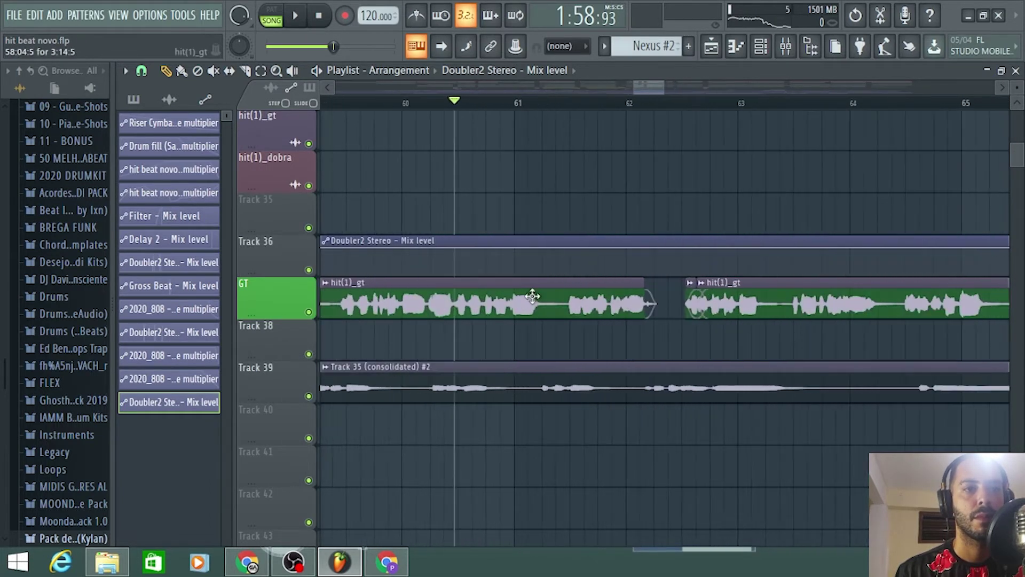
{"action": "key", "text": "space"}
{"action": "scroll", "coordinate": [598, 303], "scroll_direction": "up", "scroll_amount": 4}
{"action": "key", "text": "space"}
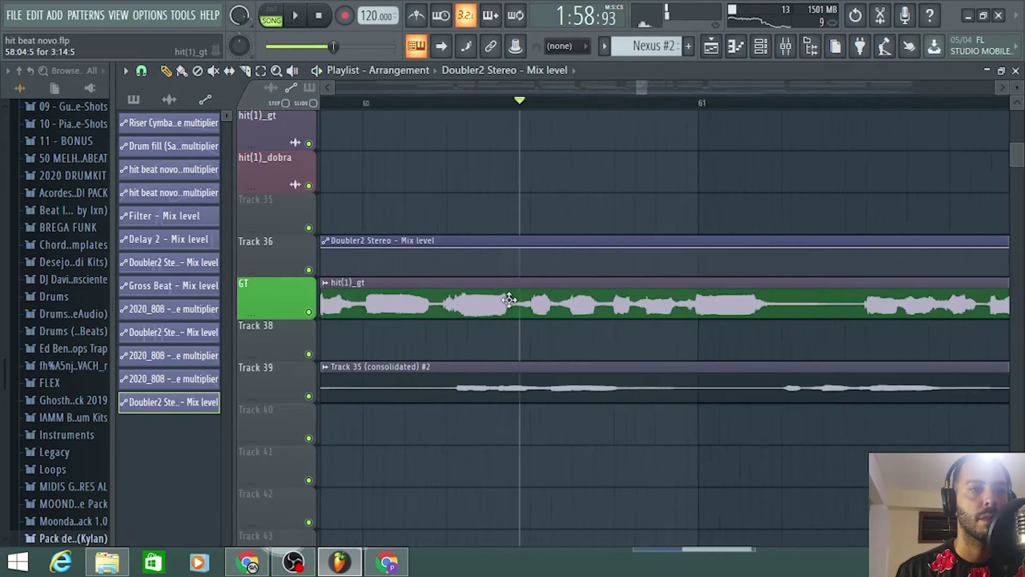
{"action": "left_click_drag", "start_coordinate": [531, 270], "coordinate": [539, 249]}
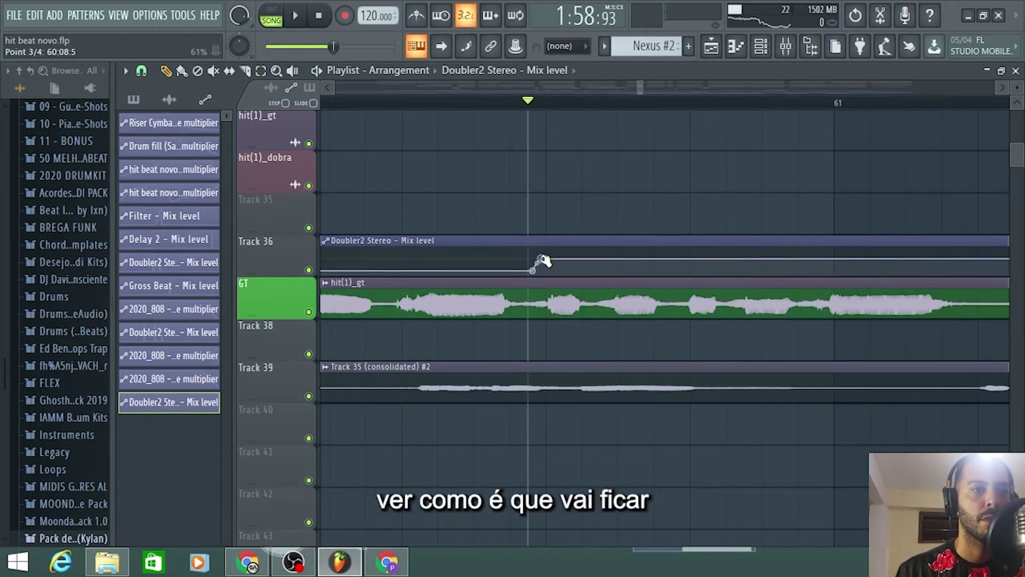
{"action": "left_click", "coordinate": [796, 256]}
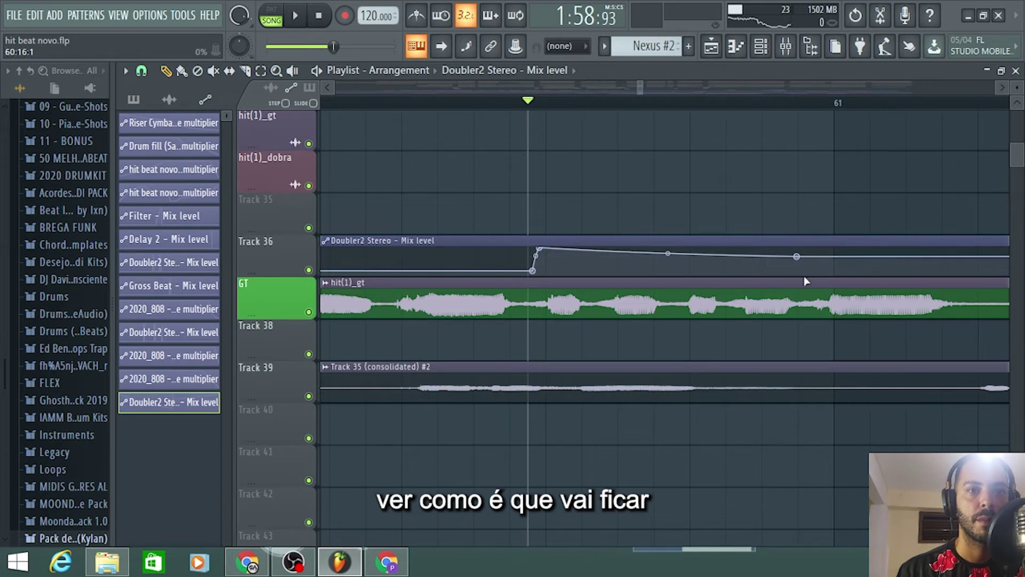
{"action": "left_click_drag", "start_coordinate": [800, 259], "coordinate": [808, 275]}
{"action": "scroll", "coordinate": [652, 258], "scroll_direction": "down", "scroll_amount": 4}
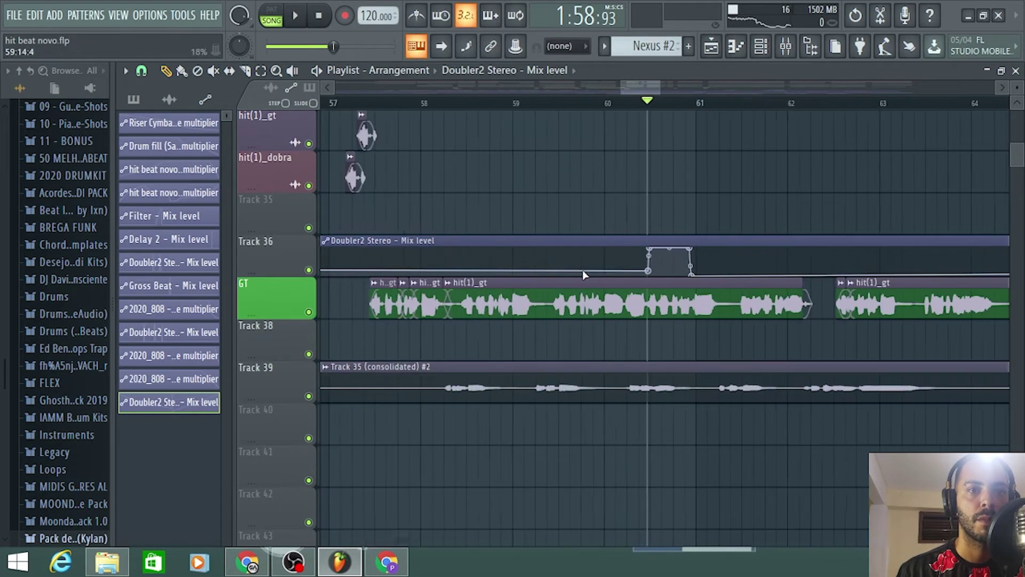
Step: Extend the Track 36 plateau past bar 61 and end it with a curved fall to zero
{"action": "key", "text": "space"}
{"action": "scroll", "coordinate": [625, 299], "scroll_direction": "up", "scroll_amount": 2}
{"action": "scroll", "coordinate": [624, 299], "scroll_direction": "up", "scroll_amount": 3}
{"action": "key", "text": "space"}
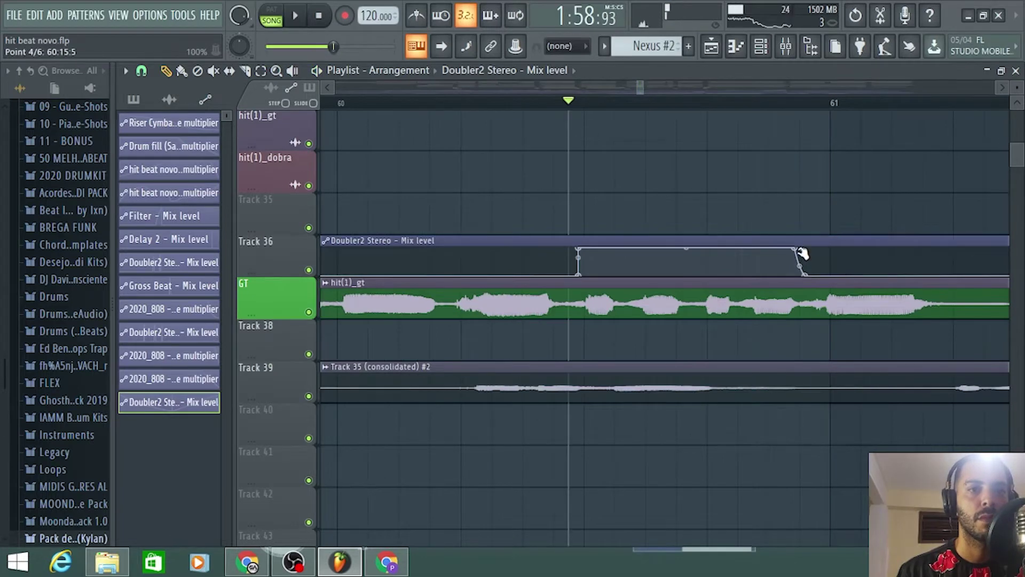
{"action": "left_click_drag", "start_coordinate": [804, 273], "coordinate": [923, 285]}
{"action": "left_click_drag", "start_coordinate": [862, 265], "coordinate": [859, 251]}
Step: Delete Doubler2 Stereo from slot 3 of the GT DOBRA insert and select the GT insert
{"action": "left_click", "coordinate": [785, 46]}
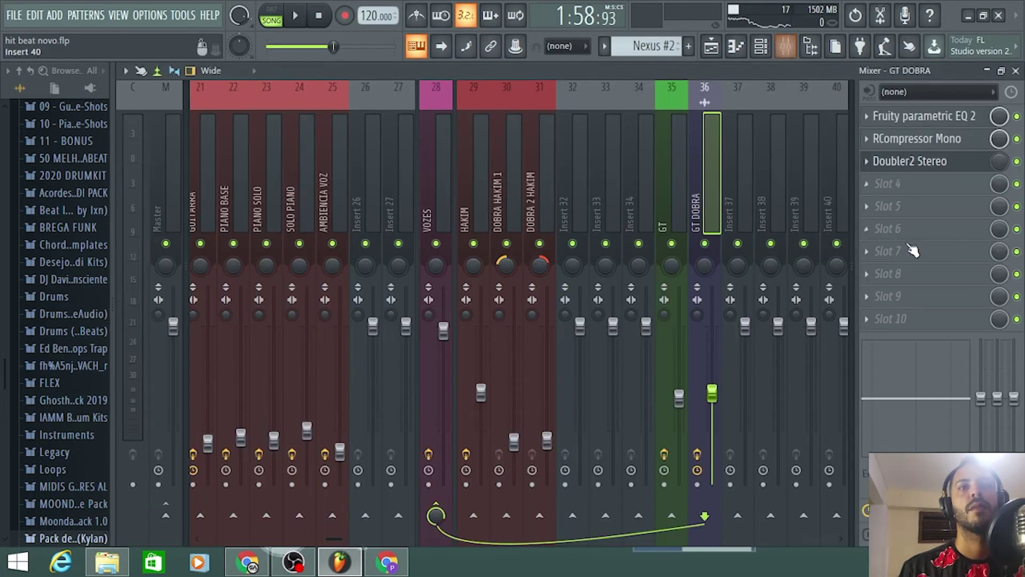
{"action": "key", "text": "space"}
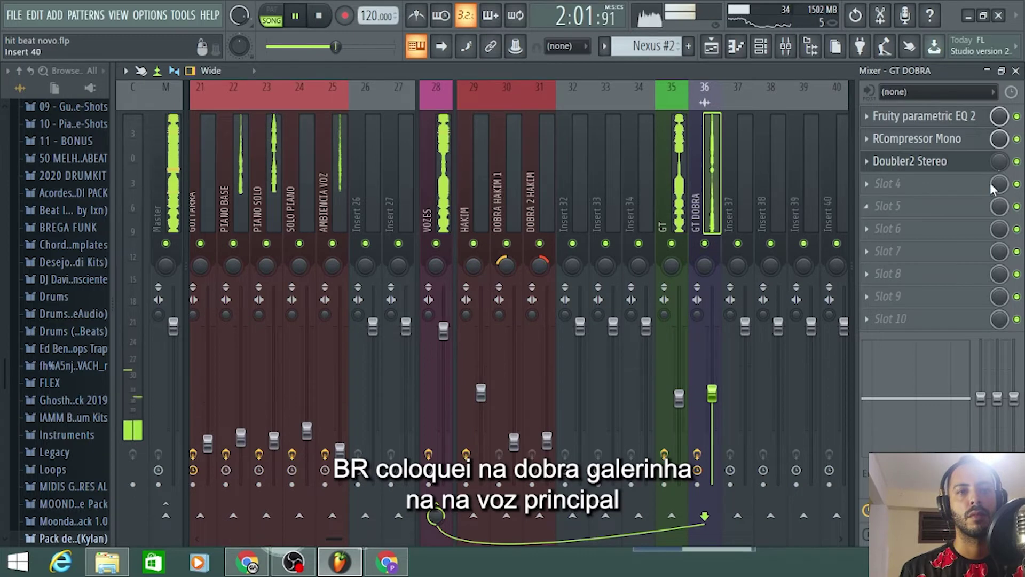
{"action": "key", "text": "space"}
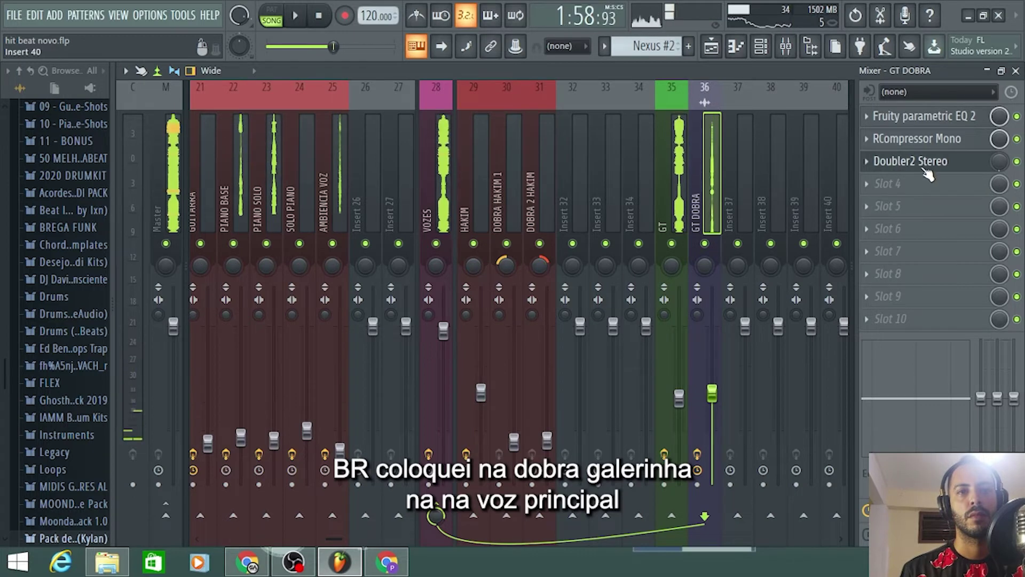
{"action": "left_click", "coordinate": [871, 169]}
{"action": "left_click", "coordinate": [895, 251]}
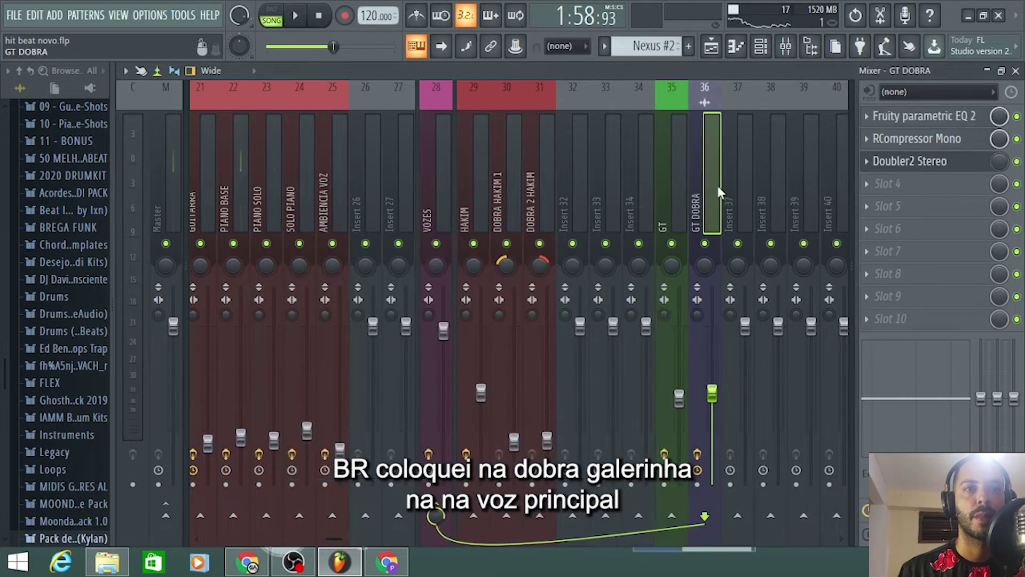
{"action": "left_click", "coordinate": [867, 160]}
{"action": "left_click", "coordinate": [879, 194]}
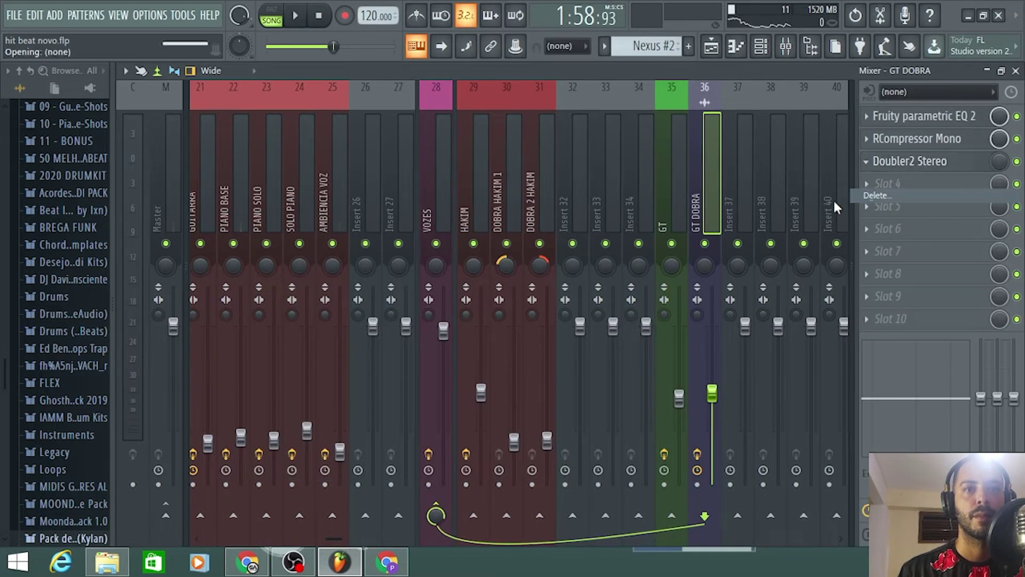
{"action": "key", "text": "space"}
{"action": "left_click", "coordinate": [678, 181]}
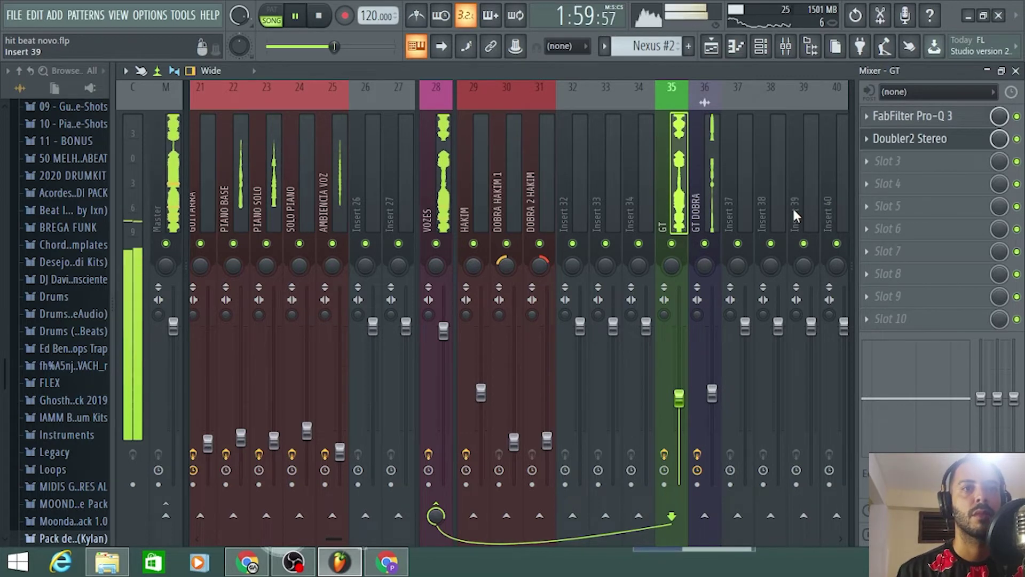
Step: Try lowering the start and end points of the Track 36 Doubler2 Stereo automation to zero
{"action": "left_click", "coordinate": [711, 45]}
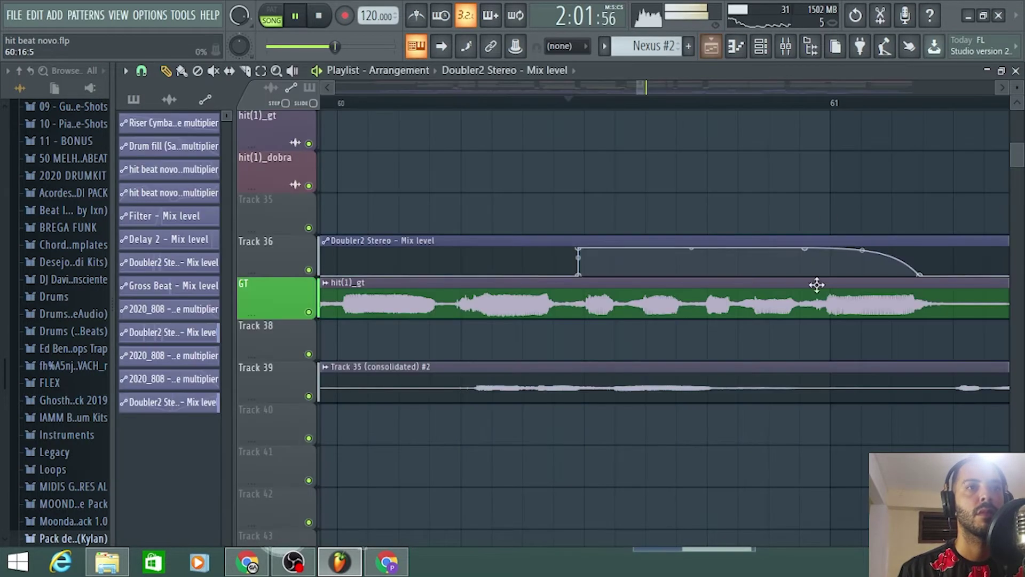
{"action": "scroll", "coordinate": [748, 311], "scroll_direction": "down", "scroll_amount": 10}
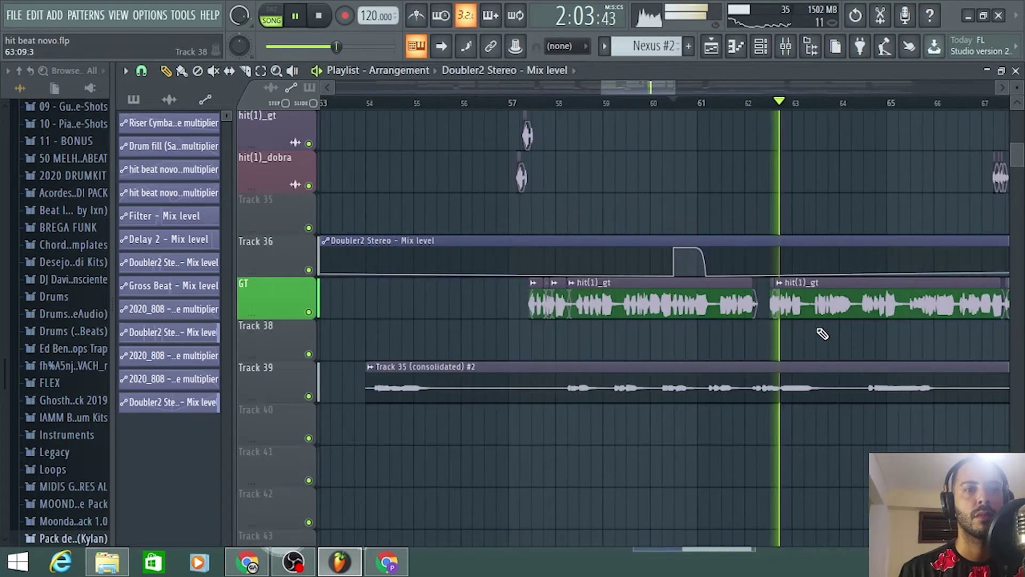
{"action": "scroll", "coordinate": [818, 328], "scroll_direction": "down", "scroll_amount": 4}
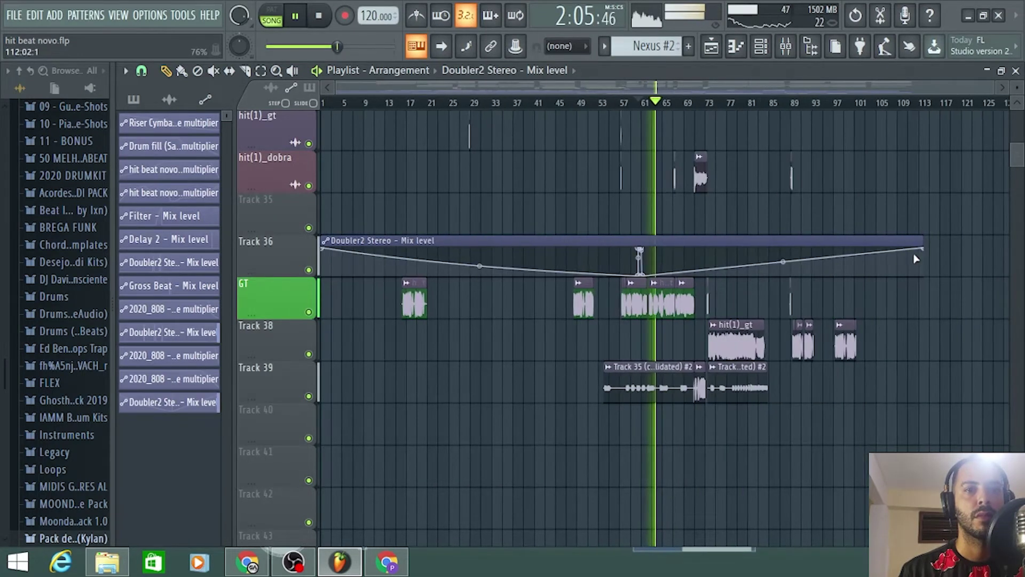
{"action": "left_click_drag", "start_coordinate": [921, 249], "coordinate": [911, 305]}
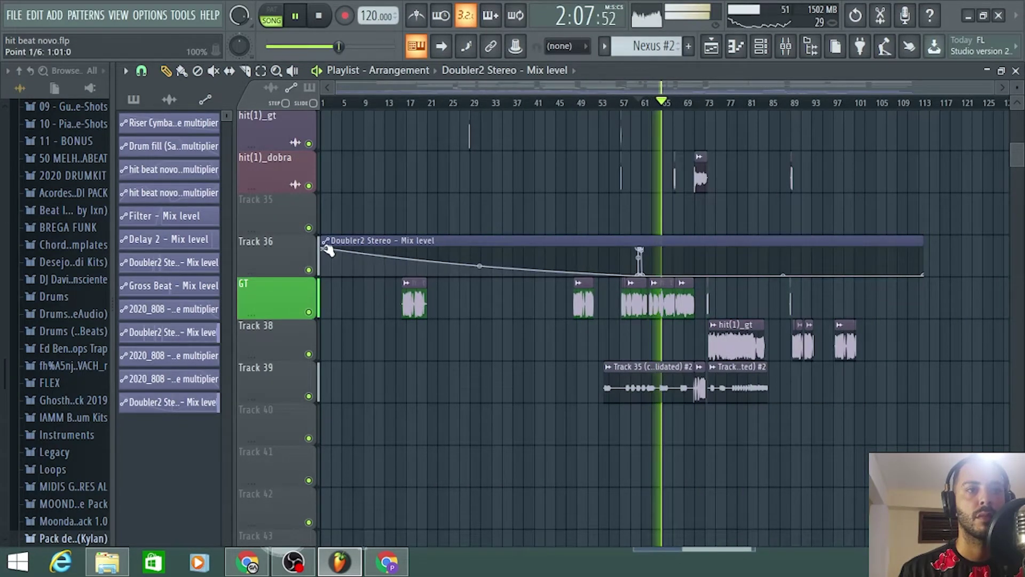
{"action": "left_click_drag", "start_coordinate": [322, 248], "coordinate": [324, 300]}
Step: Delete the Track 36 automation clip and create a new automation clip for the GT insert's Doubler2 Stereo mix level
{"action": "right_click", "coordinate": [714, 265]}
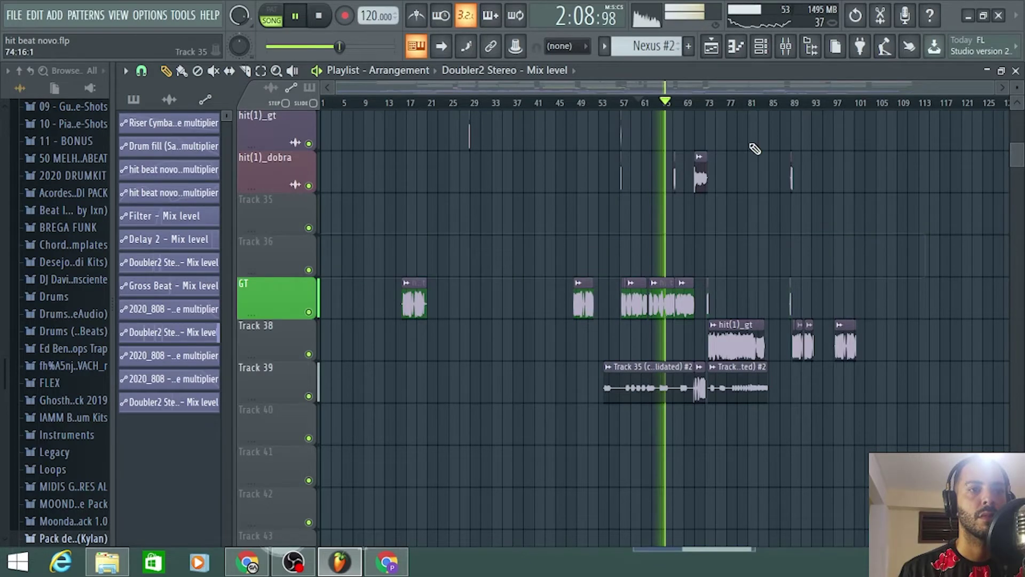
{"action": "key", "text": "F9"}
{"action": "right_click", "coordinate": [996, 140]}
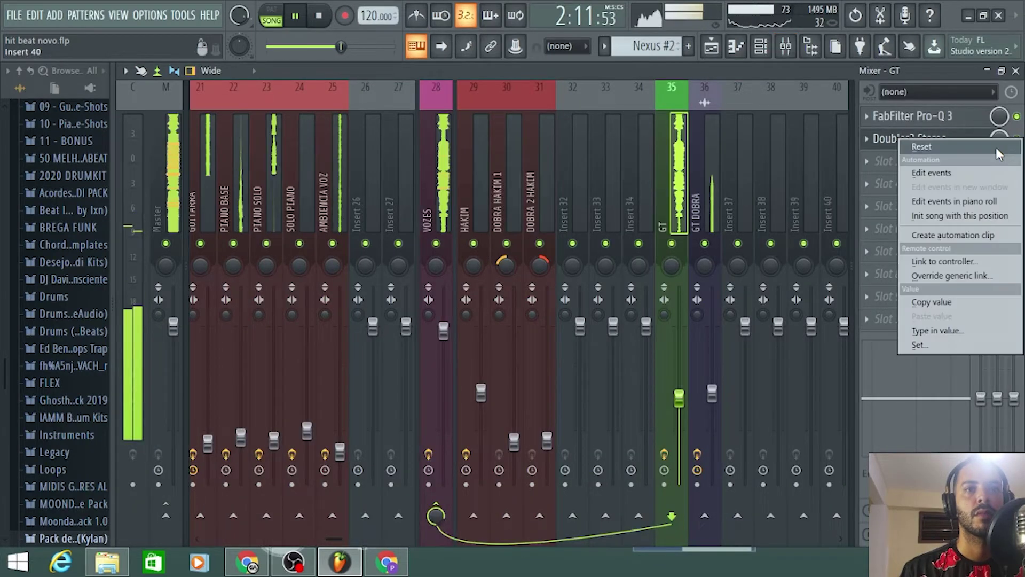
{"action": "left_click", "coordinate": [953, 235]}
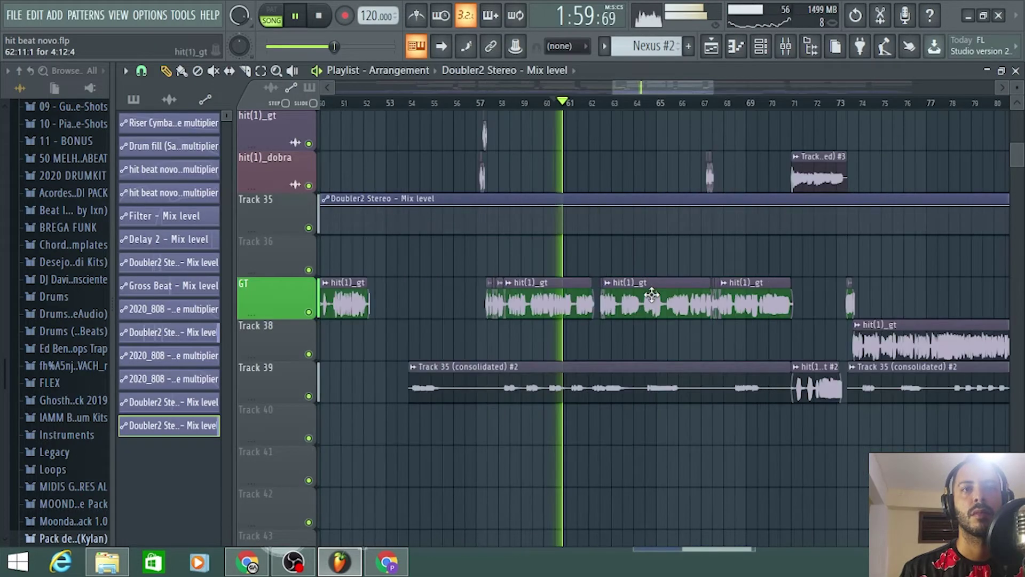
Step: Add a sharp Doubler2 Stereo rise from 0% at 60:05 in the new automation clip and enlarge Track 35
{"action": "scroll", "coordinate": [457, 285], "scroll_direction": "up", "scroll_amount": 8}
{"action": "key", "text": "space"}
{"action": "mouse_move", "coordinate": [491, 206]}
{"action": "left_mouse_down"}
{"action": "mouse_move", "coordinate": [499, 242]}
{"action": "mouse_move", "coordinate": [495, 209]}
{"action": "left_mouse_up"}
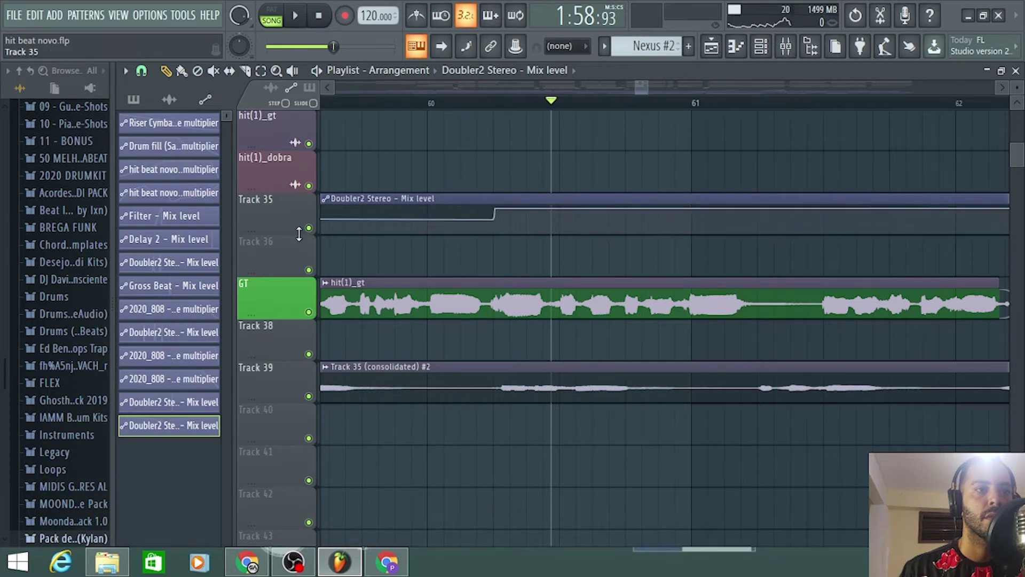
{"action": "scroll", "coordinate": [492, 213], "scroll_direction": "down", "scroll_amount": 3}
{"action": "left_click_drag", "start_coordinate": [492, 290], "coordinate": [518, 405]}
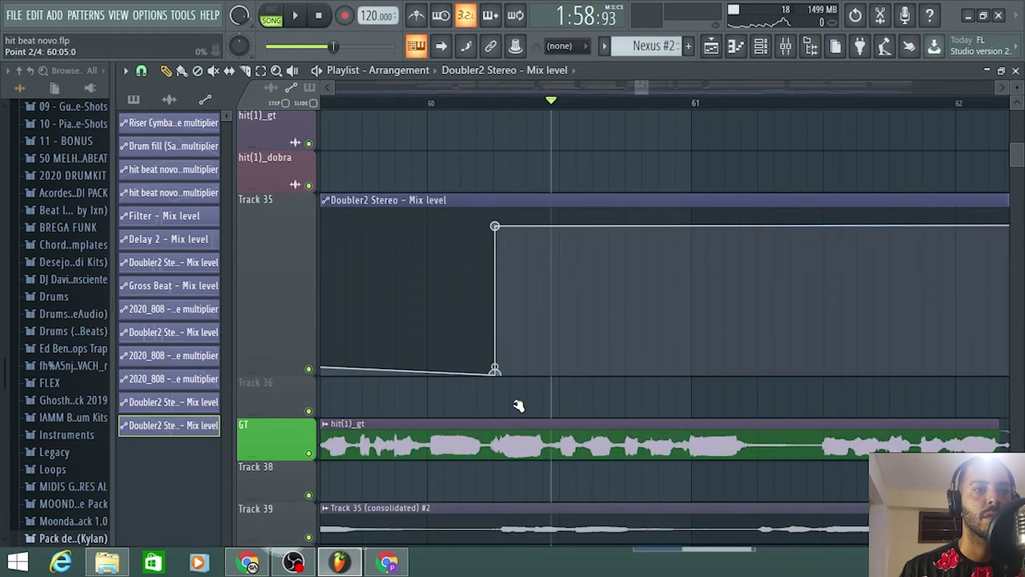
Step: Move the top of the rise to about 95% at 60:10 and curve the level down to zero after bar 61
{"action": "key", "text": "space"}
{"action": "scroll", "coordinate": [366, 165], "scroll_direction": "down", "scroll_amount": 4}
{"action": "key", "text": "space"}
{"action": "key", "text": "space"}
{"action": "scroll", "coordinate": [403, 277], "scroll_direction": "up", "scroll_amount": 3}
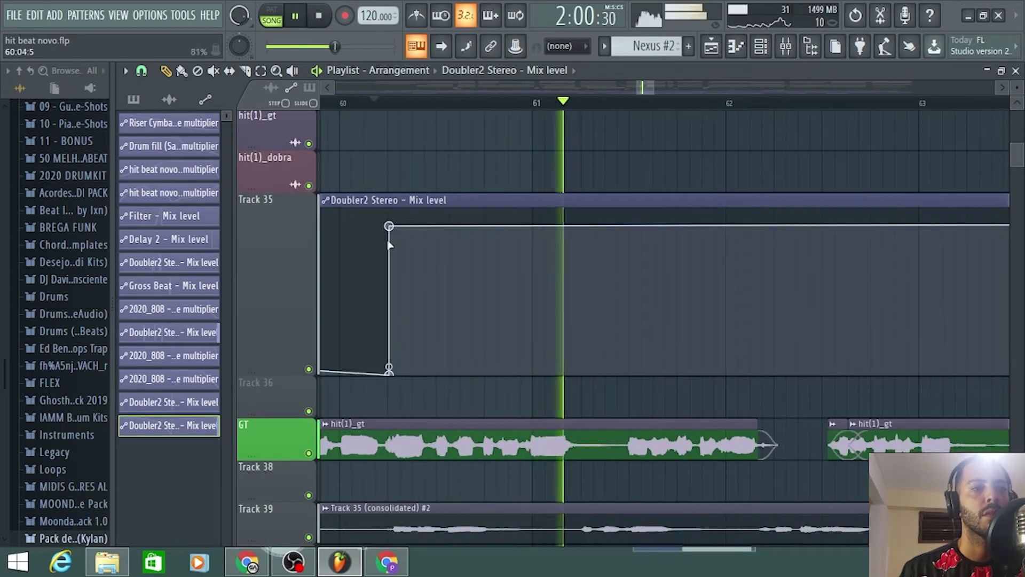
{"action": "left_click_drag", "start_coordinate": [393, 221], "coordinate": [452, 218]}
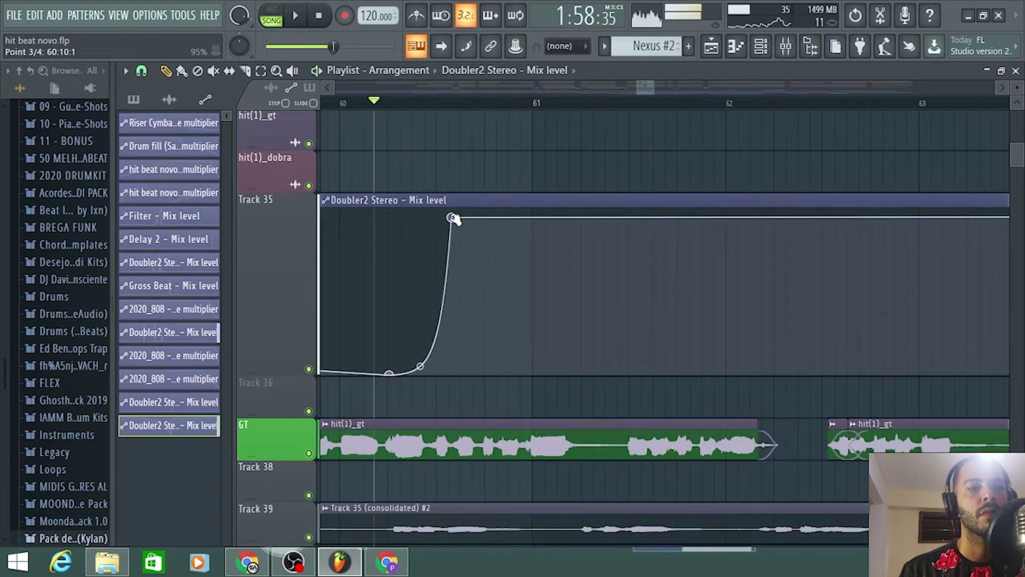
{"action": "left_click_drag", "start_coordinate": [588, 297], "coordinate": [610, 402]}
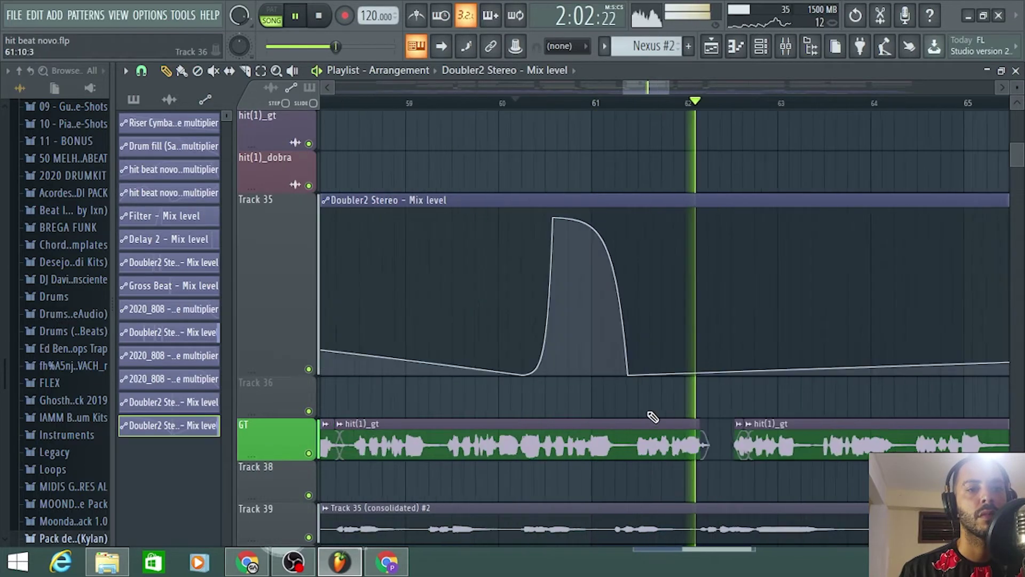
Step: Draw a second Doubler2 Stereo peak between bars 62 and 63, falling to zero at about 63:06, and replay it
{"action": "left_click_drag", "start_coordinate": [587, 341], "coordinate": [594, 216]}
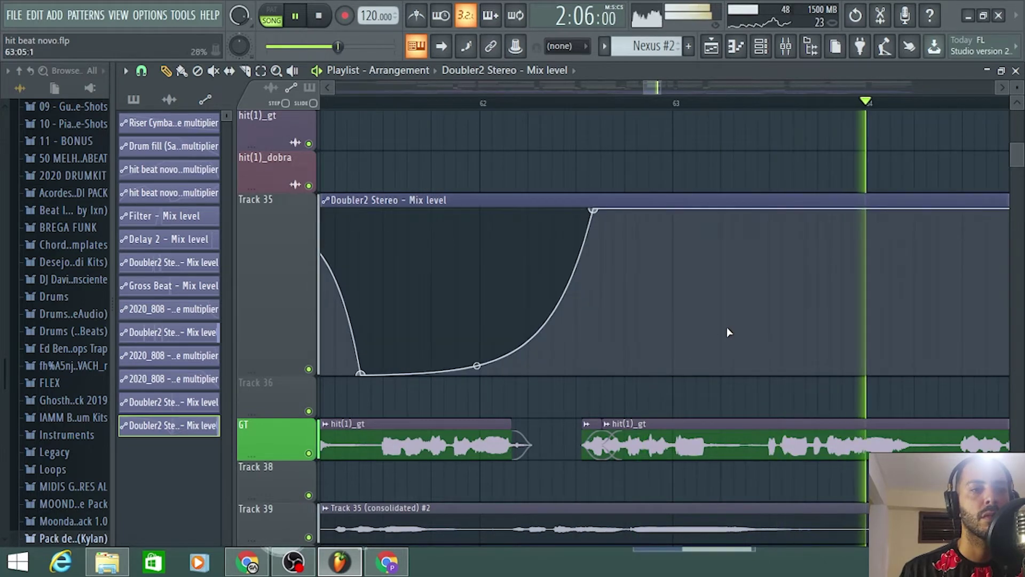
{"action": "left_click", "coordinate": [751, 330]}
{"action": "left_click_drag", "start_coordinate": [751, 331], "coordinate": [748, 405]}
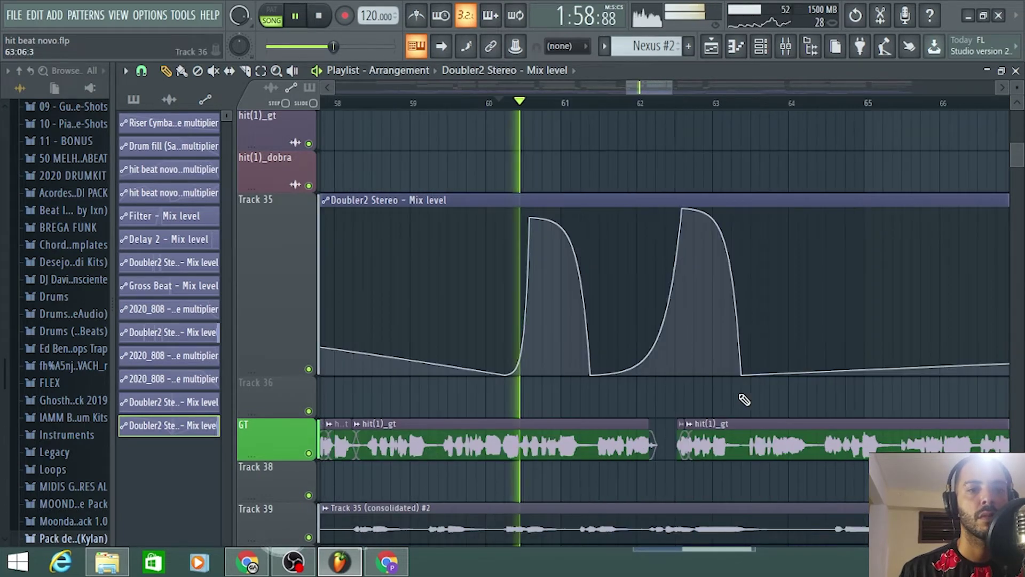
{"action": "scroll", "coordinate": [743, 399], "scroll_direction": "up", "scroll_amount": 3}
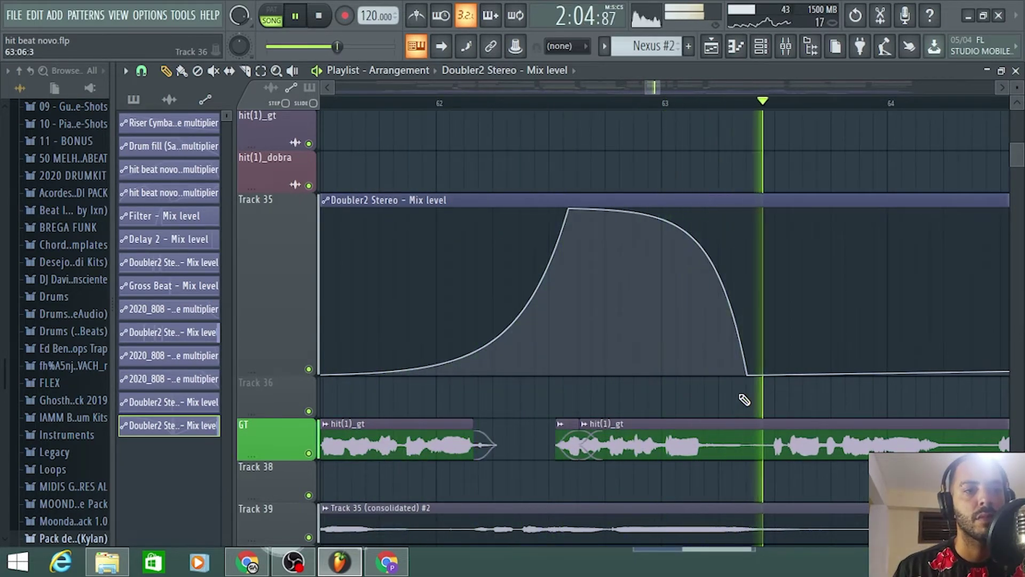
Step: Draw a third full-level Doubler2 Stereo peak between bars 64 and 65, falling to zero shortly after bar 65, and replay the passage
{"action": "scroll", "coordinate": [743, 399], "scroll_direction": "down", "scroll_amount": 5}
{"action": "scroll", "coordinate": [769, 411], "scroll_direction": "down", "scroll_amount": 2}
{"action": "scroll", "coordinate": [817, 384], "scroll_direction": "up", "scroll_amount": 3}
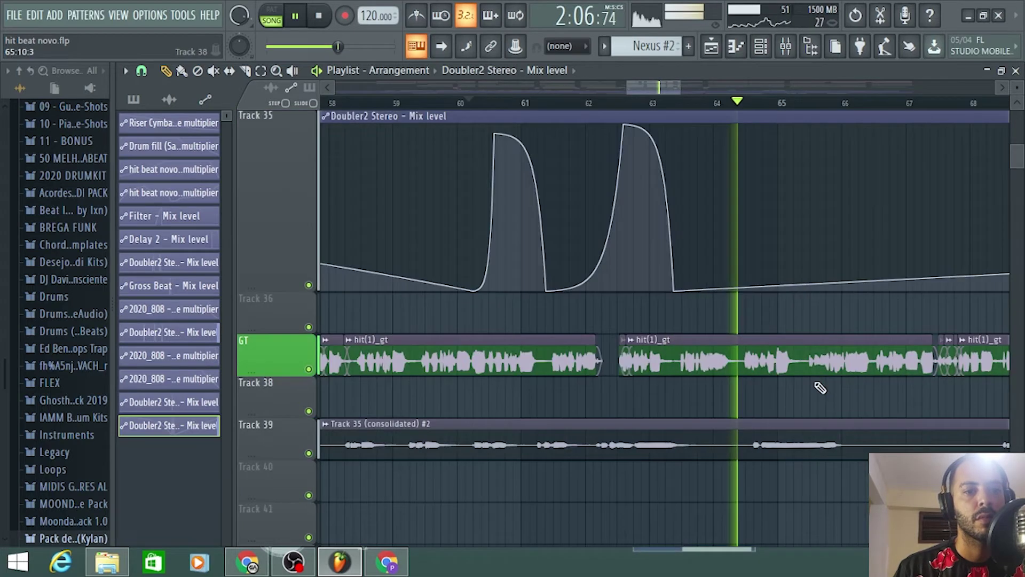
{"action": "key", "text": "space"}
{"action": "left_click", "coordinate": [706, 267]}
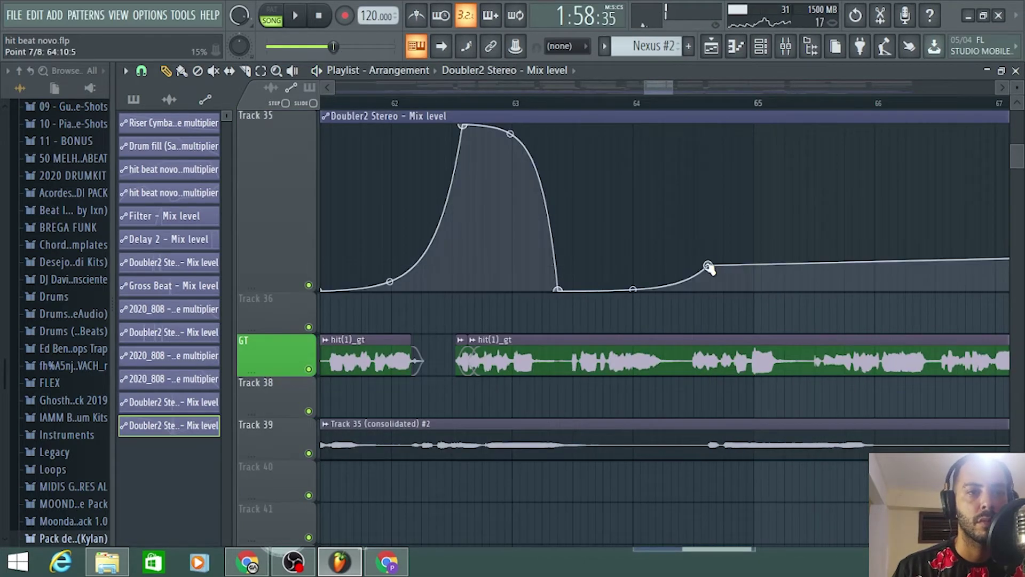
{"action": "left_click_drag", "start_coordinate": [706, 267], "coordinate": [717, 126]}
{"action": "left_click", "coordinate": [799, 199]}
{"action": "left_click_drag", "start_coordinate": [798, 200], "coordinate": [811, 295]}
{"action": "scroll", "coordinate": [810, 310], "scroll_direction": "down", "scroll_amount": 2}
{"action": "key", "text": "space"}
{"action": "scroll", "coordinate": [811, 315], "scroll_direction": "down", "scroll_amount": 2}
{"action": "scroll", "coordinate": [750, 315], "scroll_direction": "up", "scroll_amount": 2}
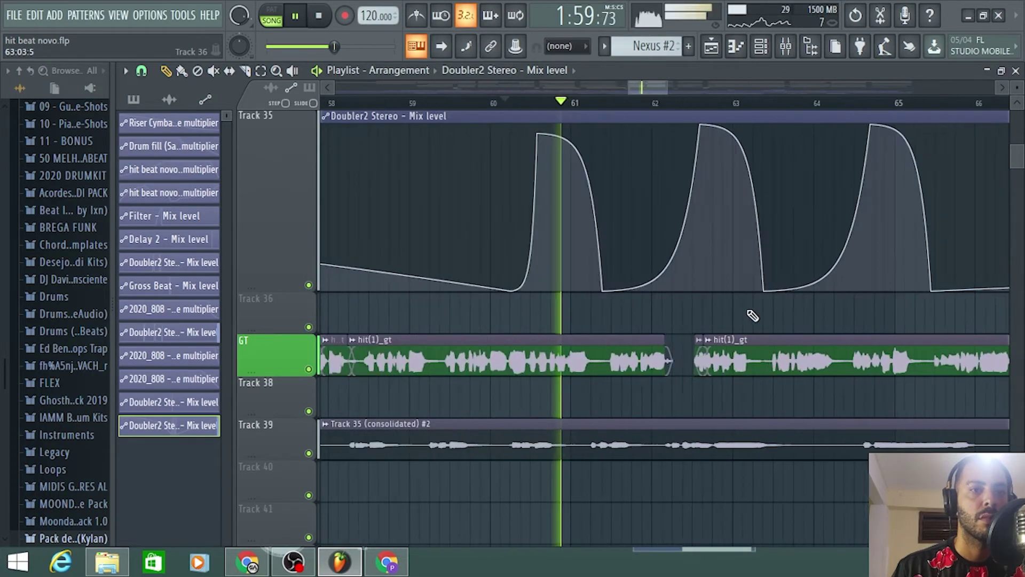
Step: Lower the start point of the Track 35 automation to zero so the level stays flat until the first peak
{"action": "scroll", "coordinate": [606, 309], "scroll_direction": "down", "scroll_amount": 3}
{"action": "scroll", "coordinate": [348, 199], "scroll_direction": "down", "scroll_amount": 2}
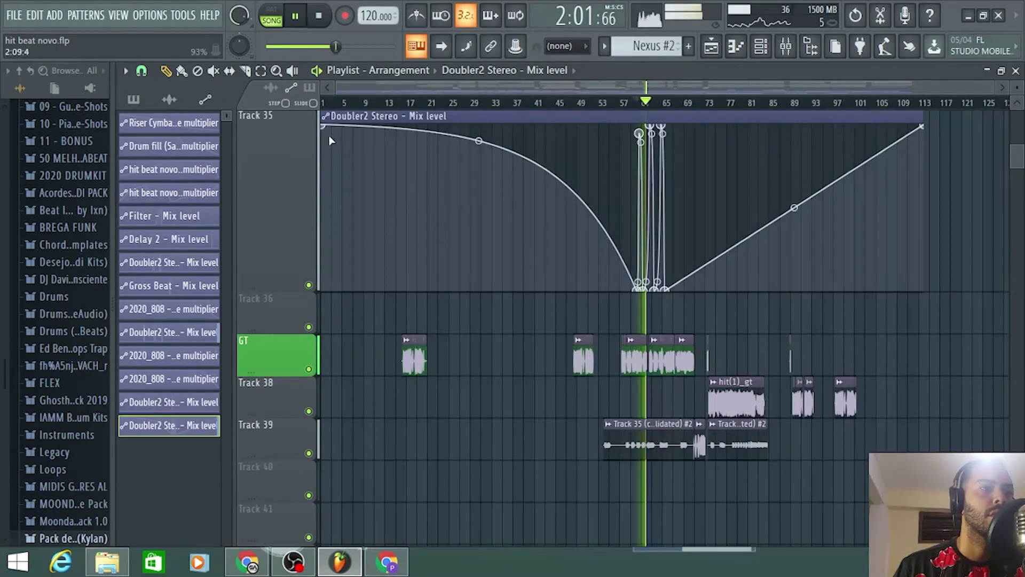
{"action": "left_click_drag", "start_coordinate": [323, 129], "coordinate": [288, 314]}
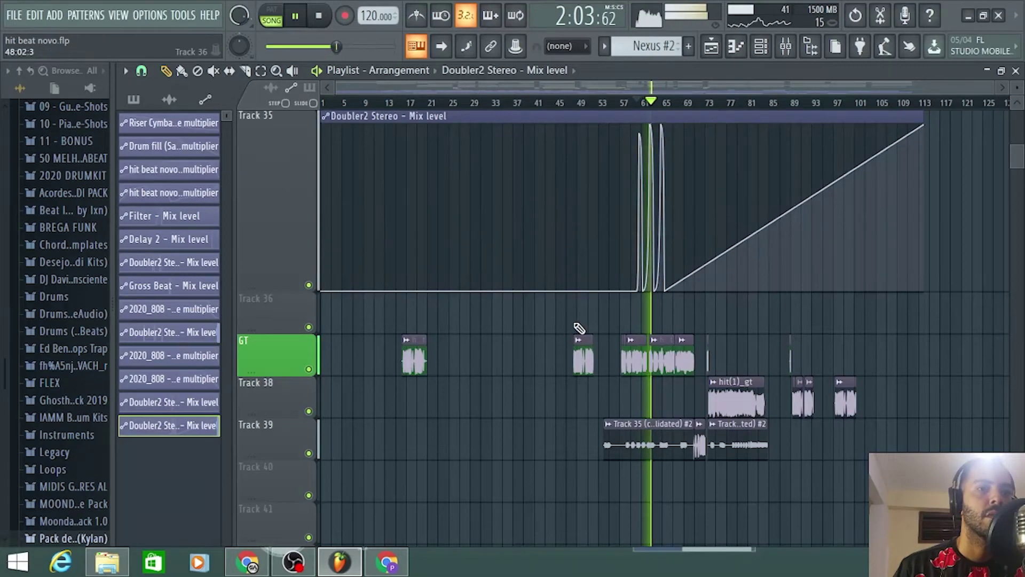
Step: Steepen the rise of the second peak with a low point at about 62:08 and 5%, and replay the passage
{"action": "scroll", "coordinate": [635, 327], "scroll_direction": "up", "scroll_amount": 5}
{"action": "scroll", "coordinate": [635, 327], "scroll_direction": "up", "scroll_amount": 2}
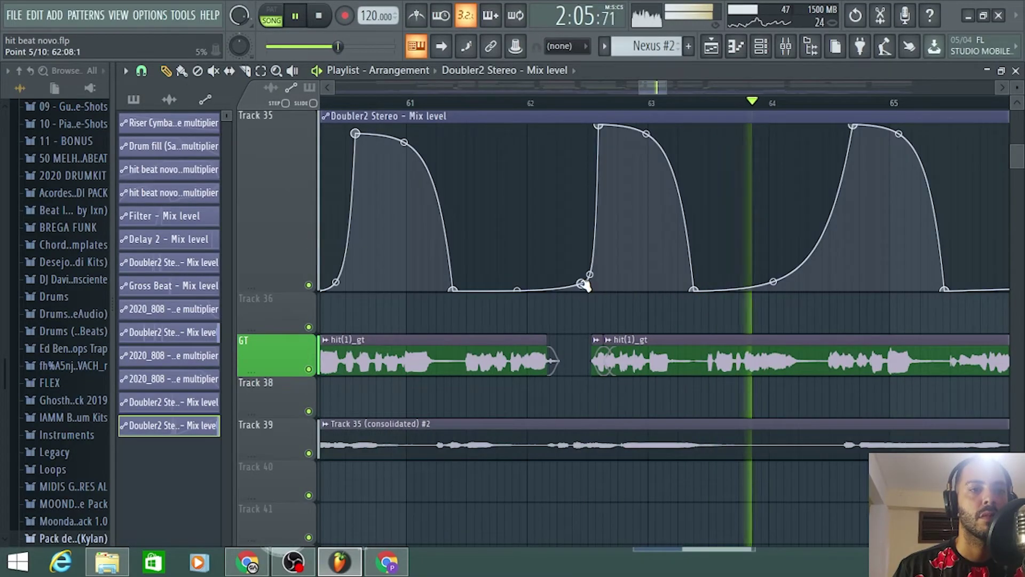
{"action": "key", "text": "space"}
{"action": "key", "text": "space"}
{"action": "scroll", "coordinate": [627, 347], "scroll_direction": "down", "scroll_amount": 3}
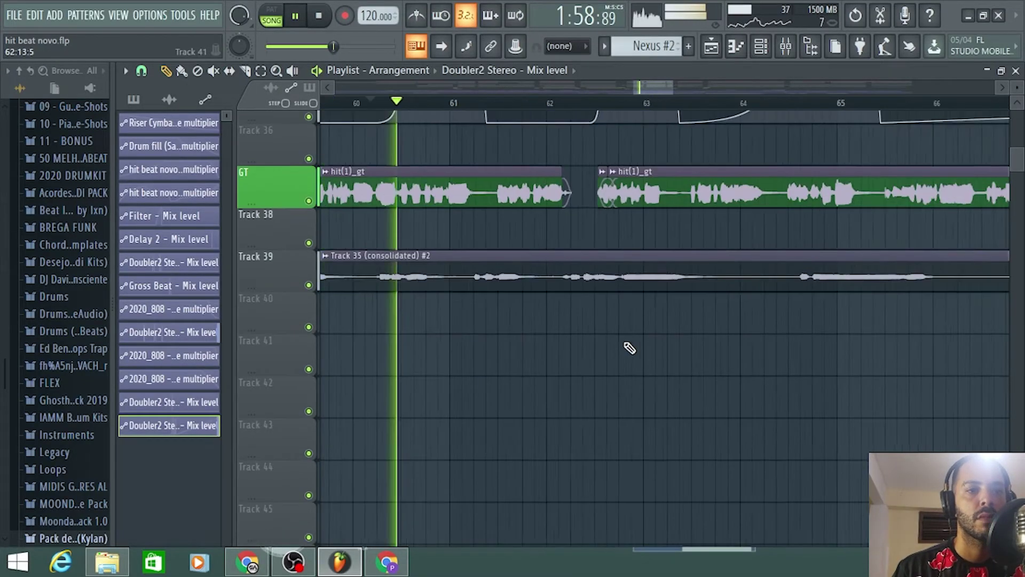
{"action": "scroll", "coordinate": [613, 327], "scroll_direction": "down", "scroll_amount": 3}
{"action": "scroll", "coordinate": [618, 327], "scroll_direction": "up", "scroll_amount": 2}
{"action": "scroll", "coordinate": [618, 327], "scroll_direction": "up", "scroll_amount": 8}
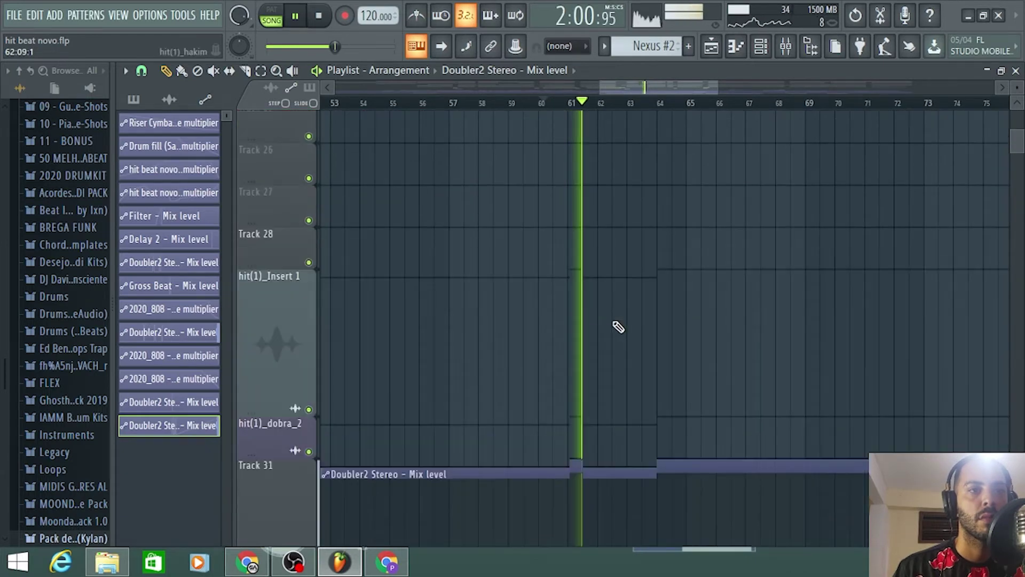
Step: Lower the end point of the Doubler2 Stereo automation on Track 35 to 0% so the level stays flat after the third peak
{"action": "scroll", "coordinate": [618, 327], "scroll_direction": "down", "scroll_amount": 10}
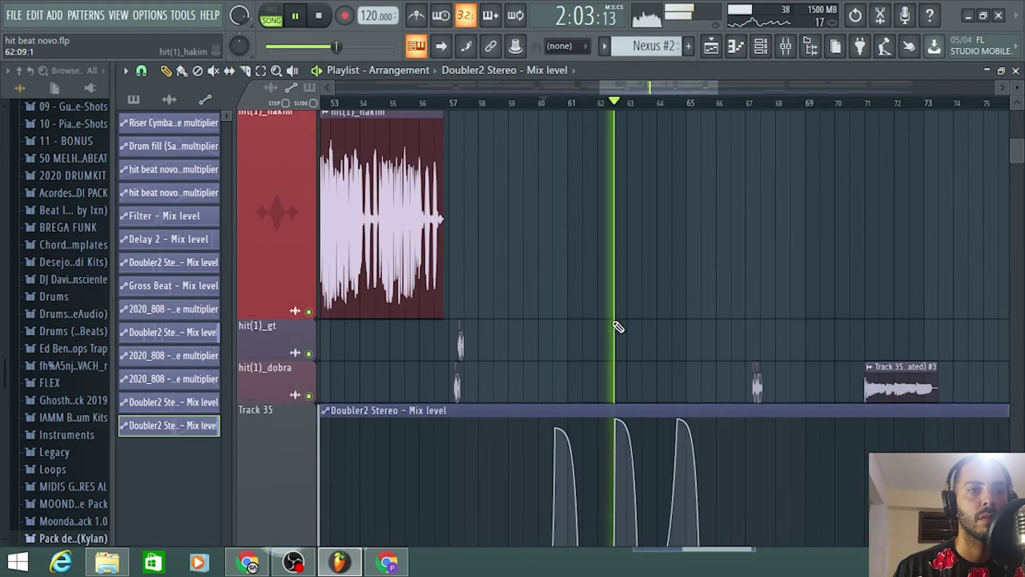
{"action": "scroll", "coordinate": [619, 327], "scroll_direction": "up", "scroll_amount": 4}
{"action": "scroll", "coordinate": [616, 328], "scroll_direction": "up", "scroll_amount": 3}
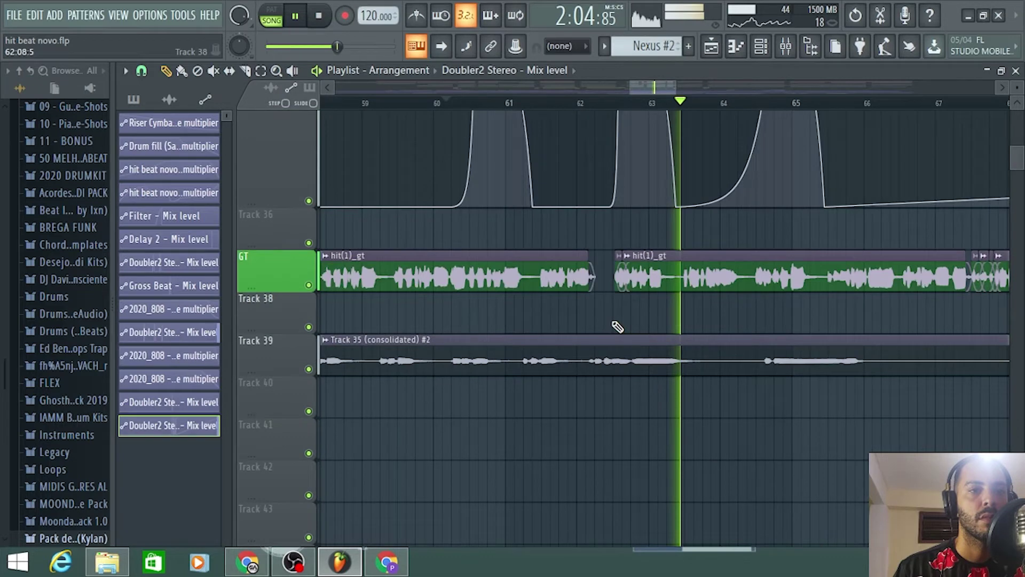
{"action": "scroll", "coordinate": [744, 304], "scroll_direction": "up", "scroll_amount": 4}
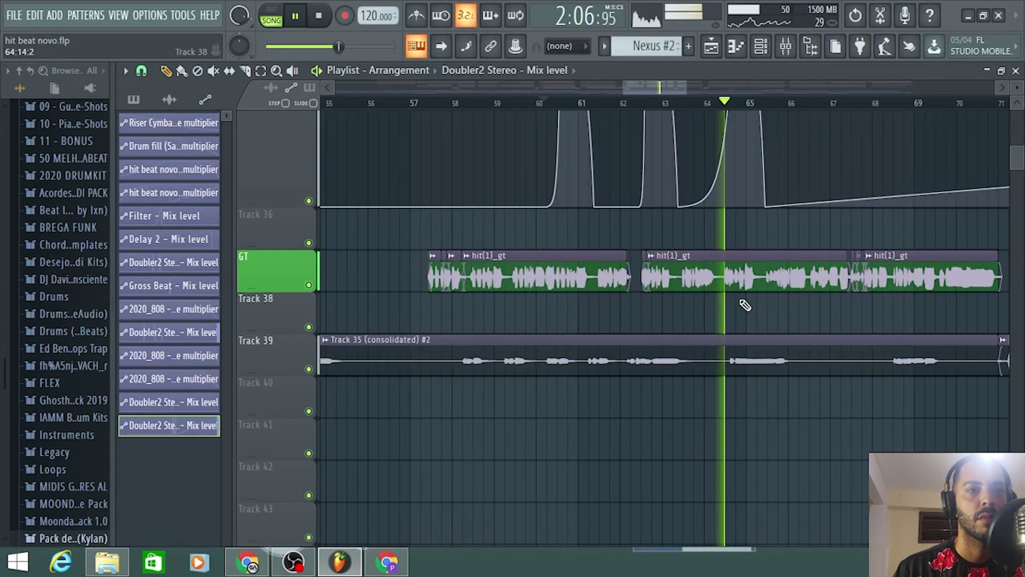
{"action": "scroll", "coordinate": [745, 305], "scroll_direction": "down", "scroll_amount": 4}
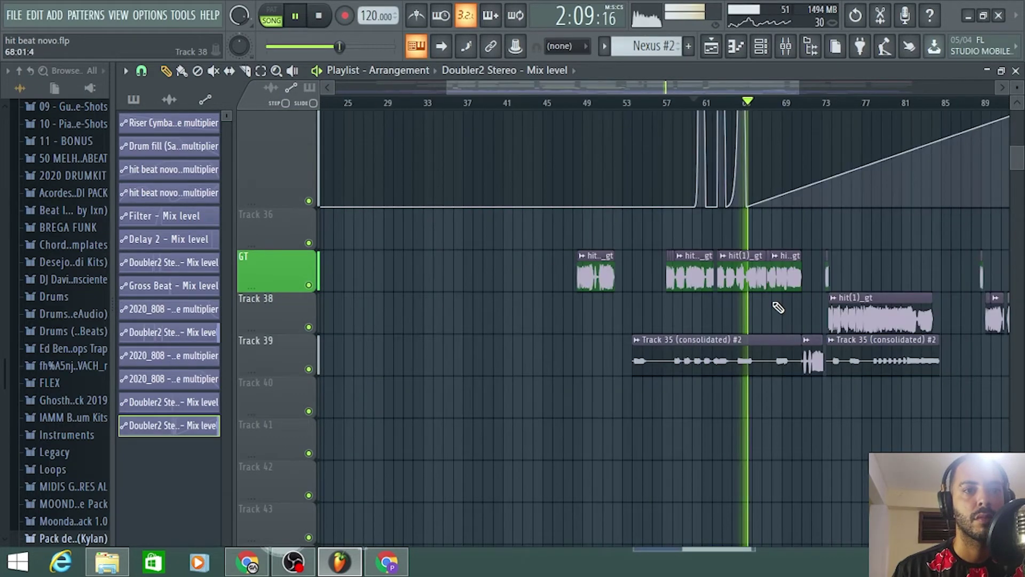
{"action": "scroll", "coordinate": [747, 305], "scroll_direction": "up", "scroll_amount": 3}
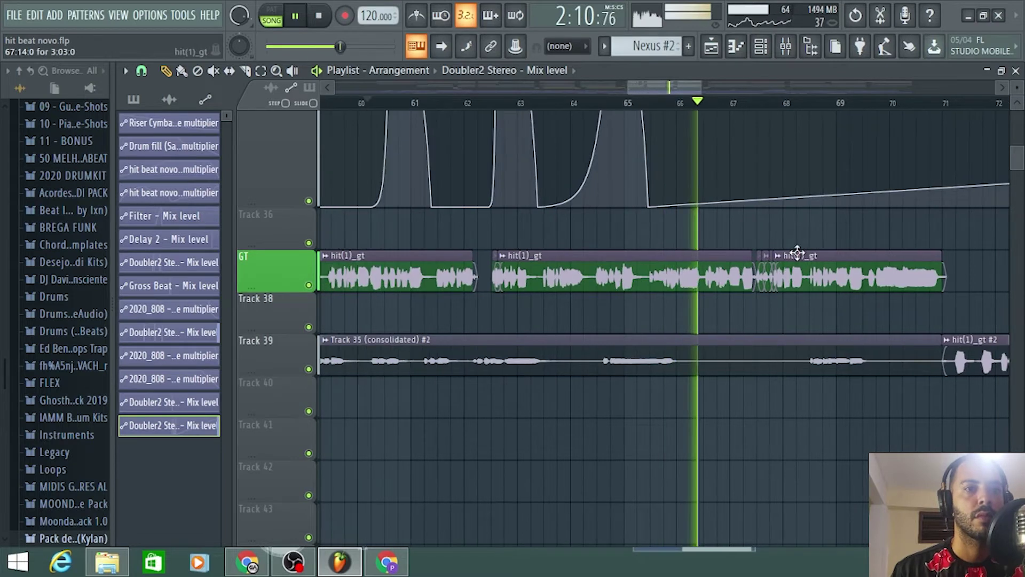
{"action": "scroll", "coordinate": [797, 251], "scroll_direction": "down", "scroll_amount": 5}
{"action": "scroll", "coordinate": [899, 241], "scroll_direction": "up", "scroll_amount": 3}
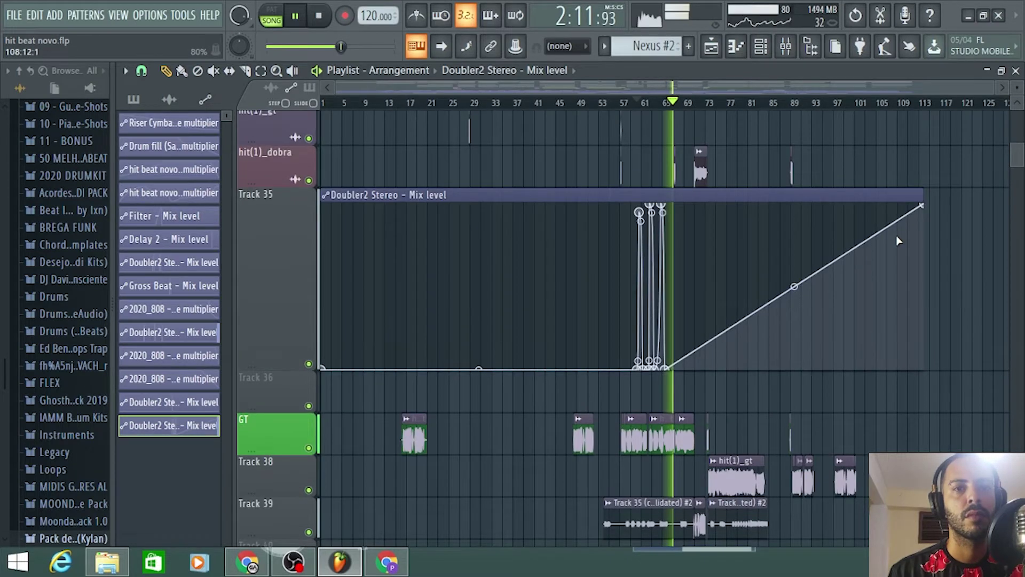
{"action": "left_click_drag", "start_coordinate": [926, 211], "coordinate": [925, 379]}
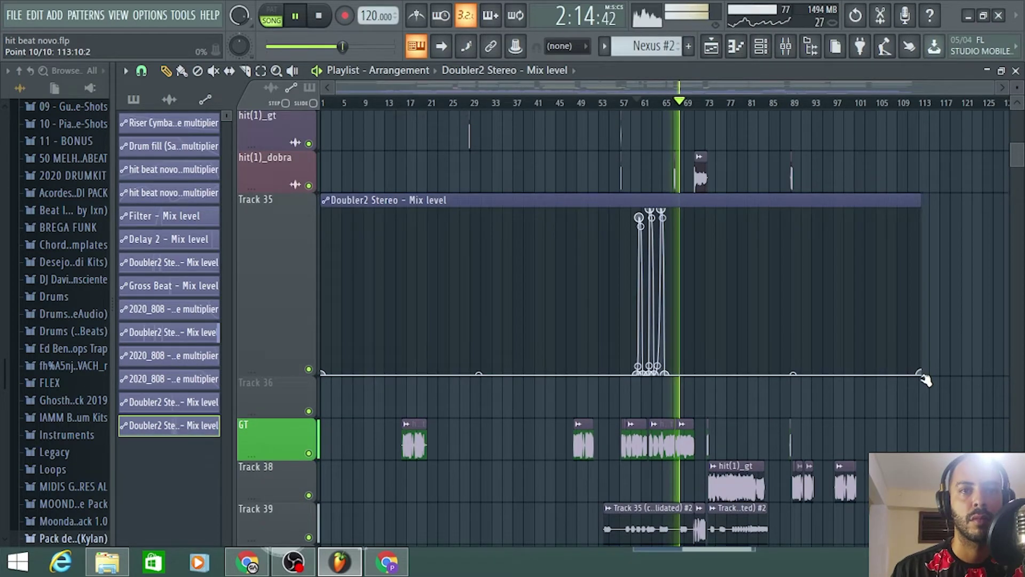
Step: Move the hit(1)_dobra track directly above the GT track while playing on to about bar 79, and stop playback
{"action": "scroll", "coordinate": [747, 361], "scroll_direction": "down", "scroll_amount": 4}
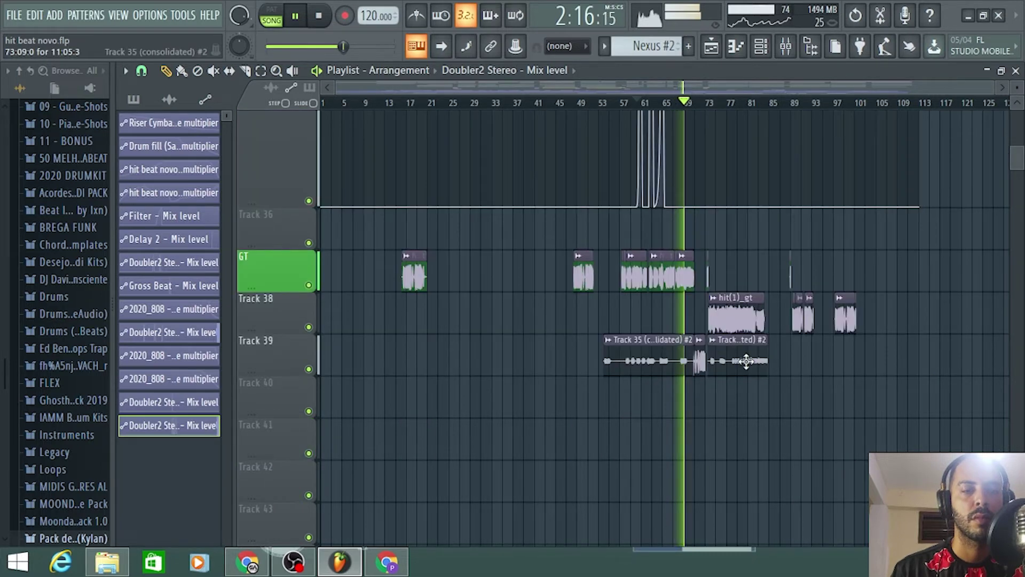
{"action": "scroll", "coordinate": [651, 308], "scroll_direction": "up", "scroll_amount": 5, "text": "ctrl"}
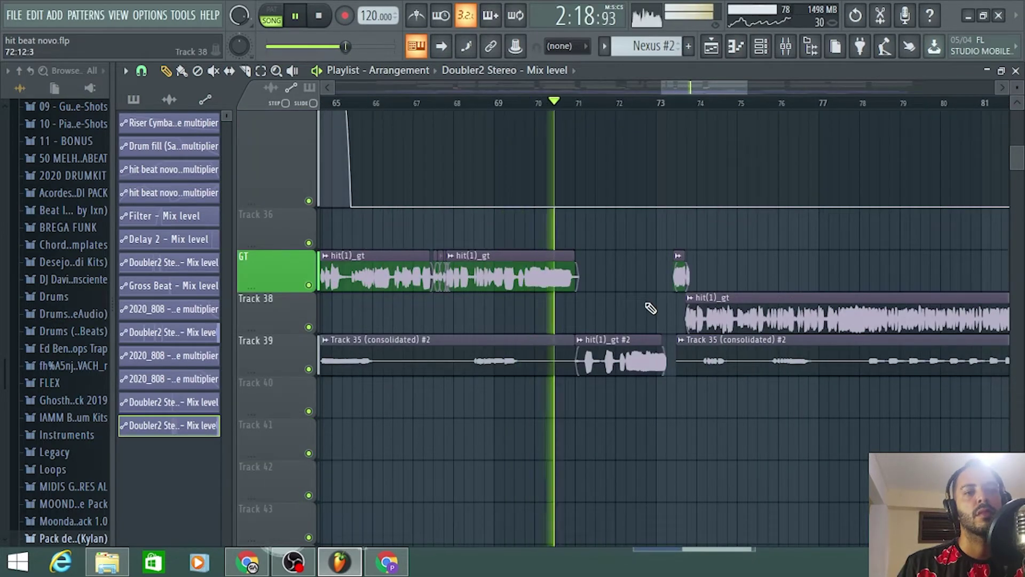
{"action": "scroll", "coordinate": [650, 308], "scroll_direction": "down", "scroll_amount": 4, "text": "ctrl"}
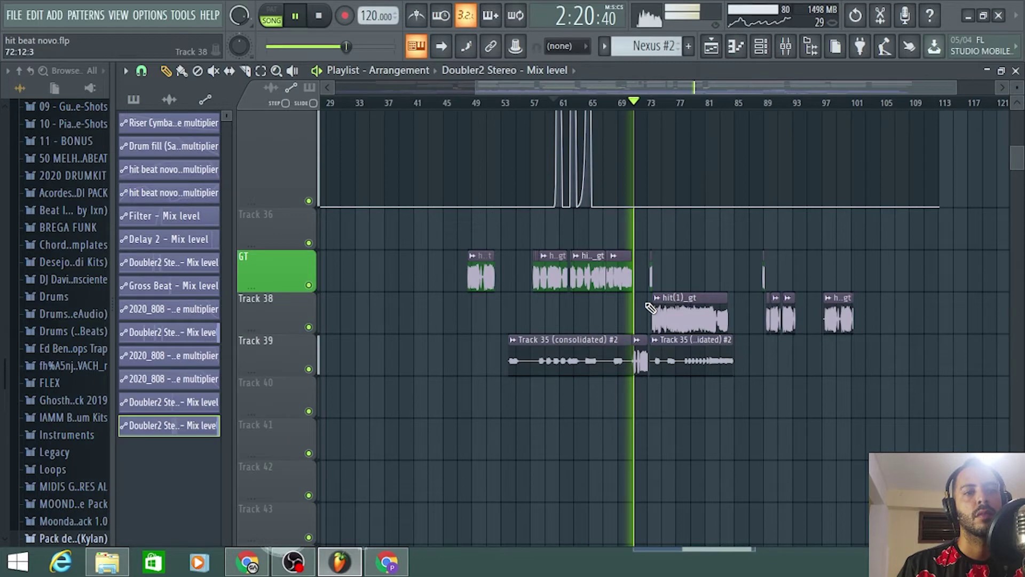
{"action": "scroll", "coordinate": [650, 308], "scroll_direction": "up", "scroll_amount": 2}
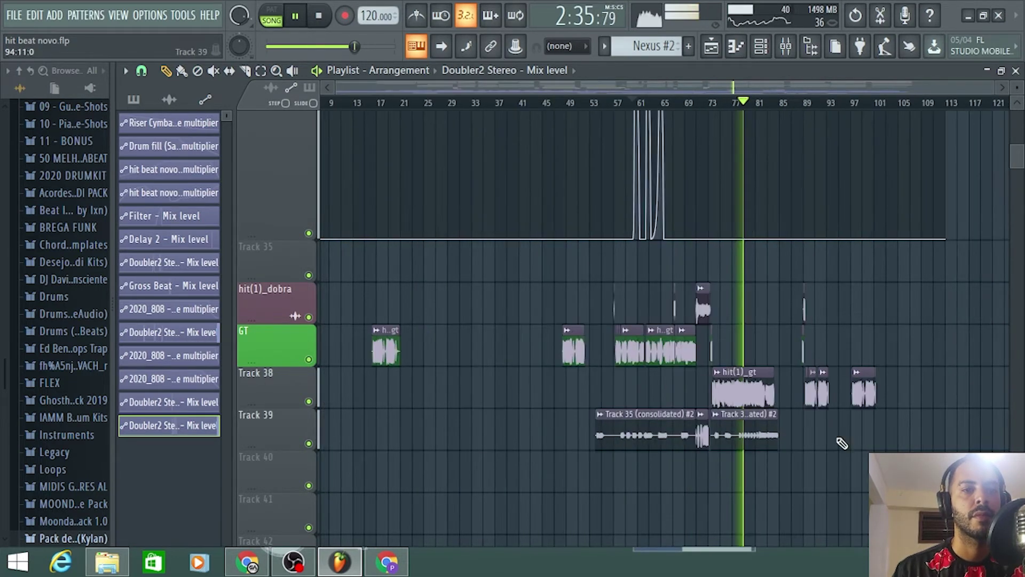
{"action": "scroll", "coordinate": [784, 428], "scroll_direction": "down", "scroll_amount": 2}
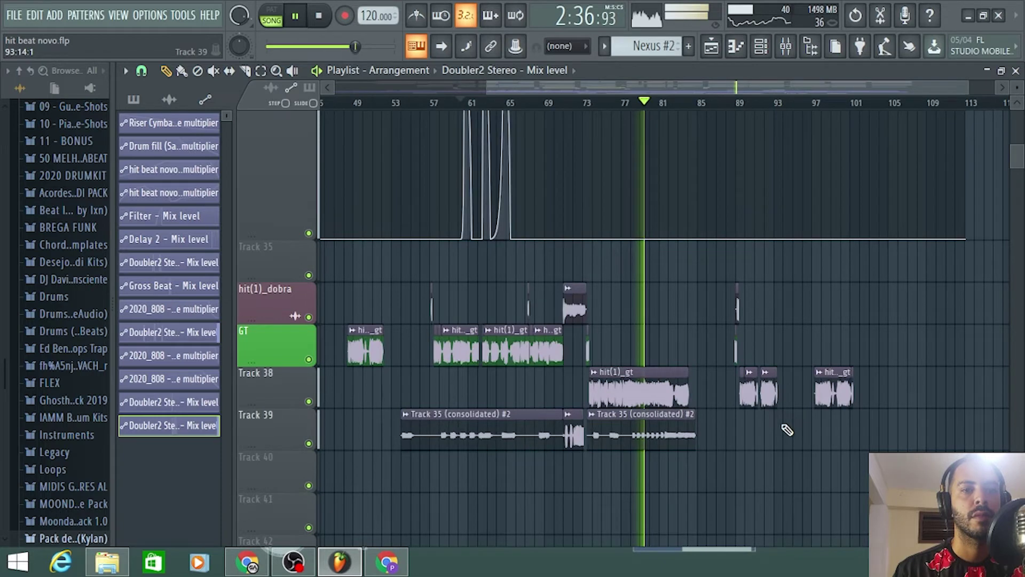
{"action": "key", "text": "space"}
Step: Replay from about bar 57 and raise the top of the first Doubler2 Stereo peak at about 60:10 to full level
{"action": "scroll", "coordinate": [664, 434], "scroll_direction": "up", "scroll_amount": 5}
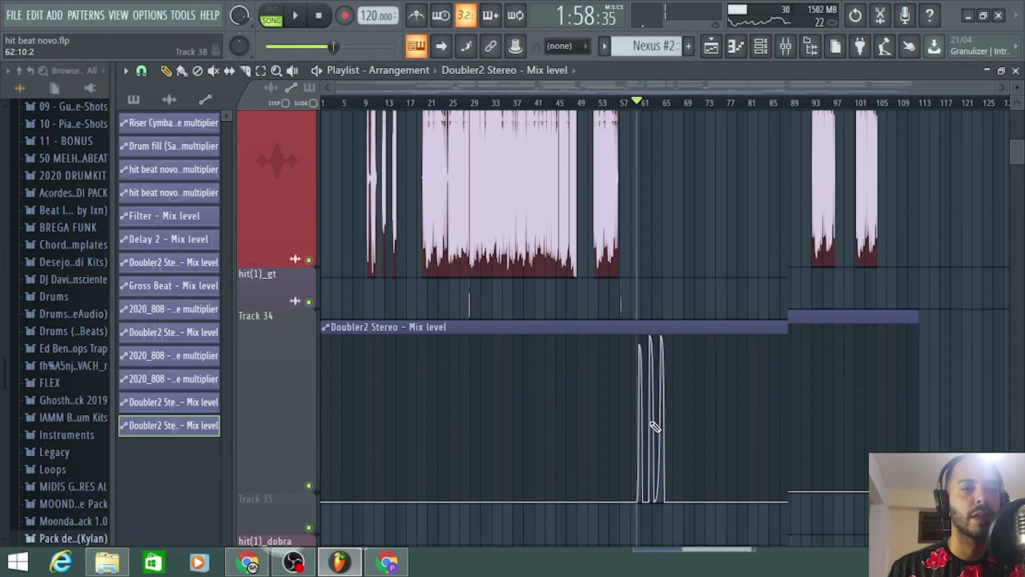
{"action": "scroll", "coordinate": [653, 428], "scroll_direction": "up", "scroll_amount": 4}
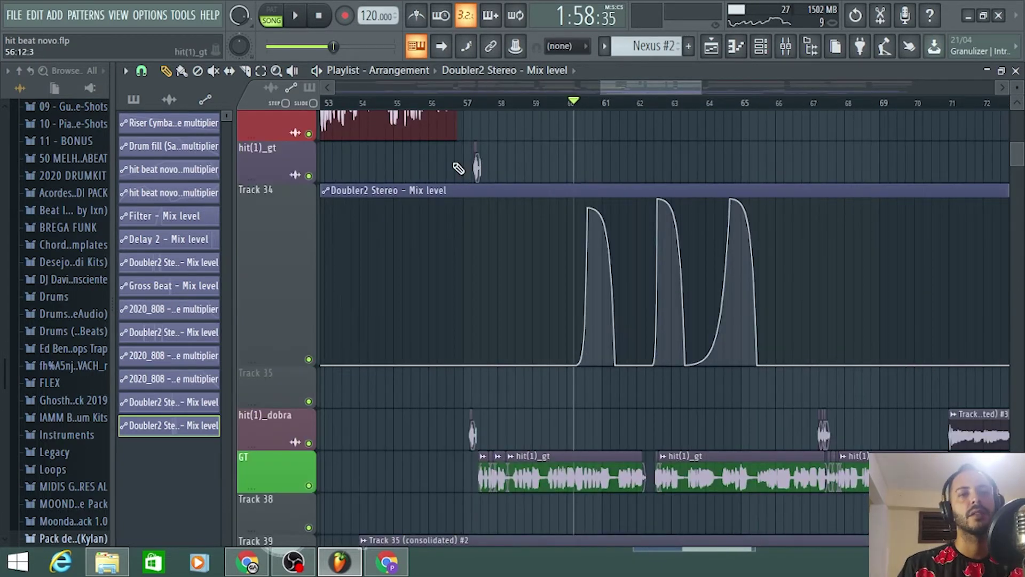
{"action": "key", "text": "space"}
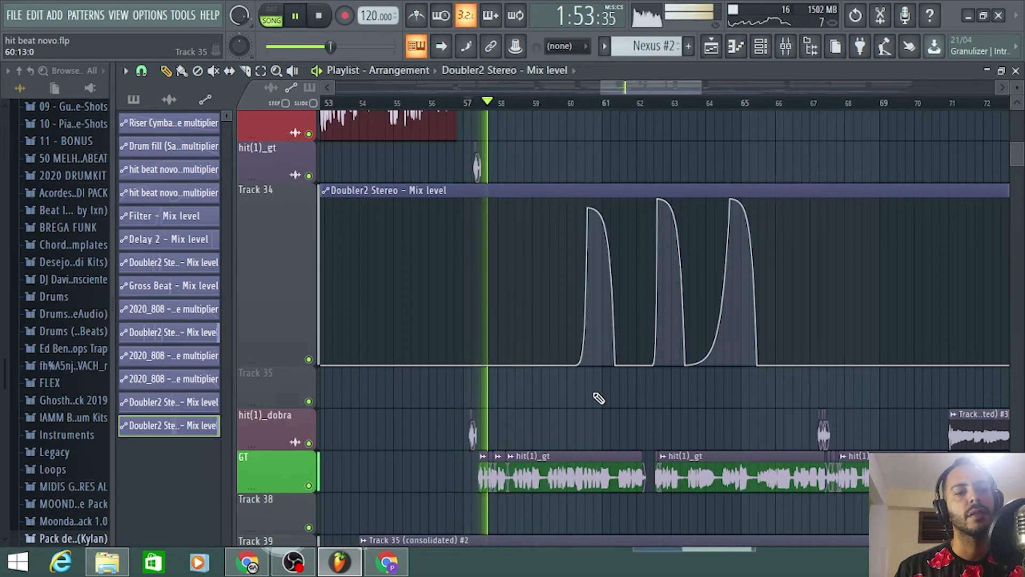
{"action": "scroll", "coordinate": [599, 408], "scroll_direction": "up", "scroll_amount": 2}
{"action": "scroll", "coordinate": [682, 416], "scroll_direction": "up", "scroll_amount": 2}
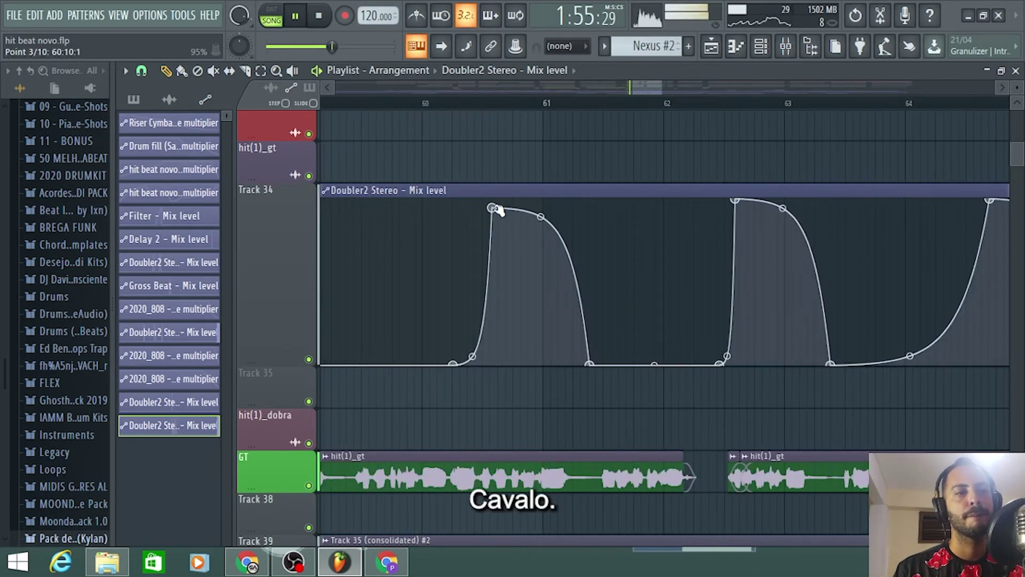
{"action": "scroll", "coordinate": [641, 288], "scroll_direction": "down", "scroll_amount": 2}
{"action": "scroll", "coordinate": [605, 298], "scroll_direction": "up", "scroll_amount": 2}
{"action": "scroll", "coordinate": [630, 302], "scroll_direction": "up", "scroll_amount": 2}
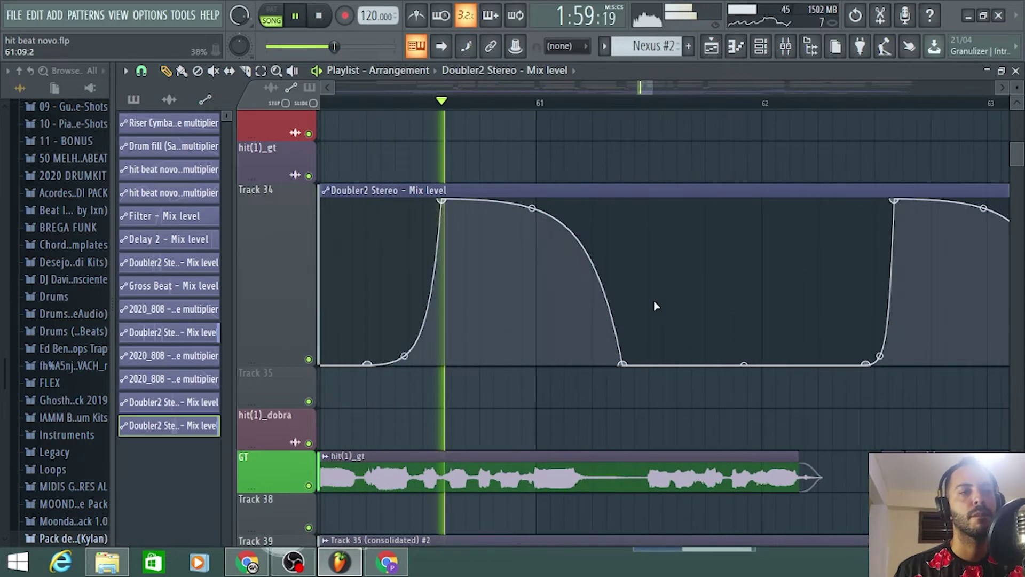
{"action": "scroll", "coordinate": [656, 306], "scroll_direction": "down", "scroll_amount": 3}
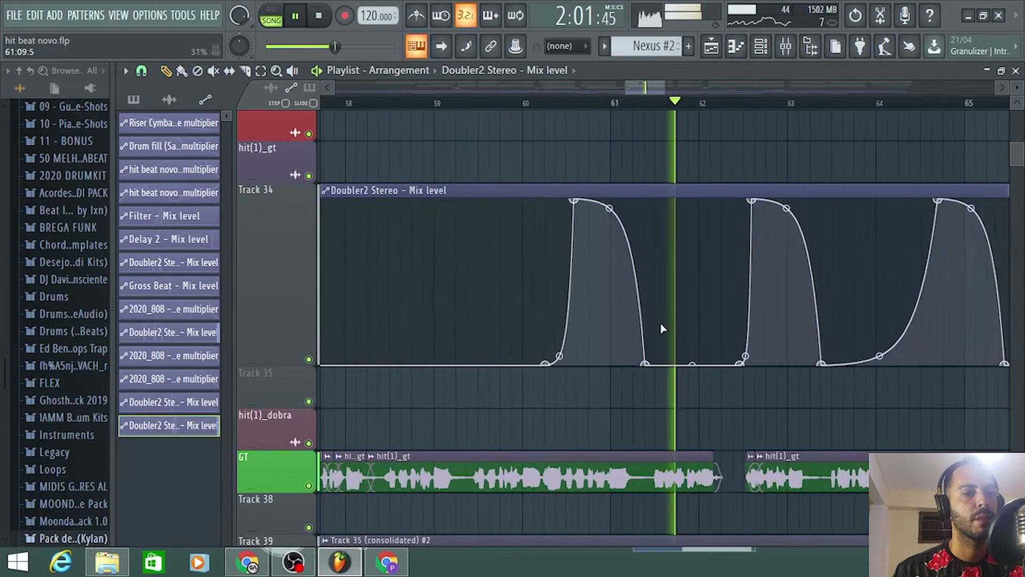
Step: Extend the start of the short hit(1)_gt clip on the GT track back to about 62:07 and replay the passage
{"action": "scroll", "coordinate": [769, 375], "scroll_direction": "up", "scroll_amount": 4}
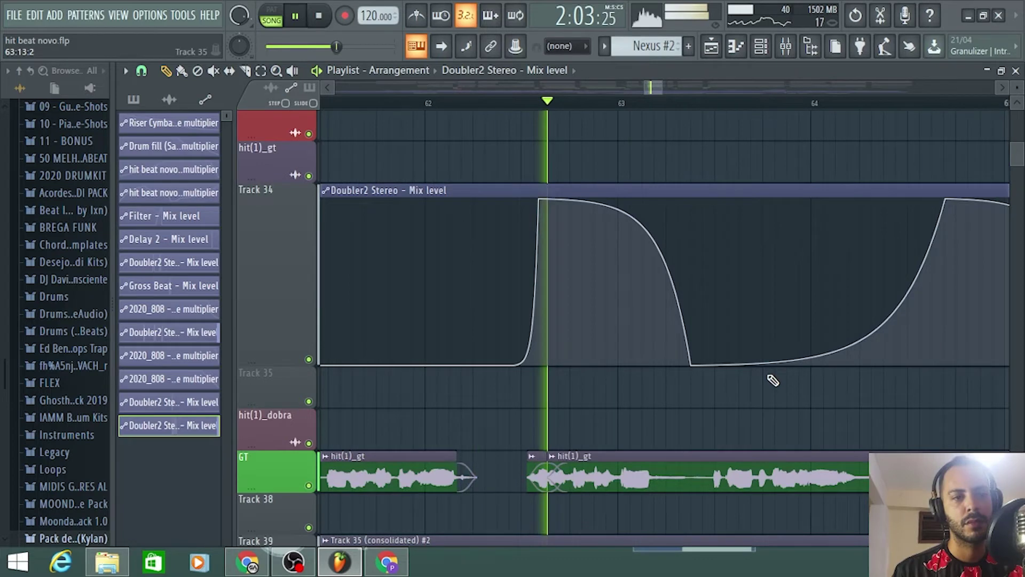
{"action": "scroll", "coordinate": [528, 465], "scroll_direction": "up", "scroll_amount": 3}
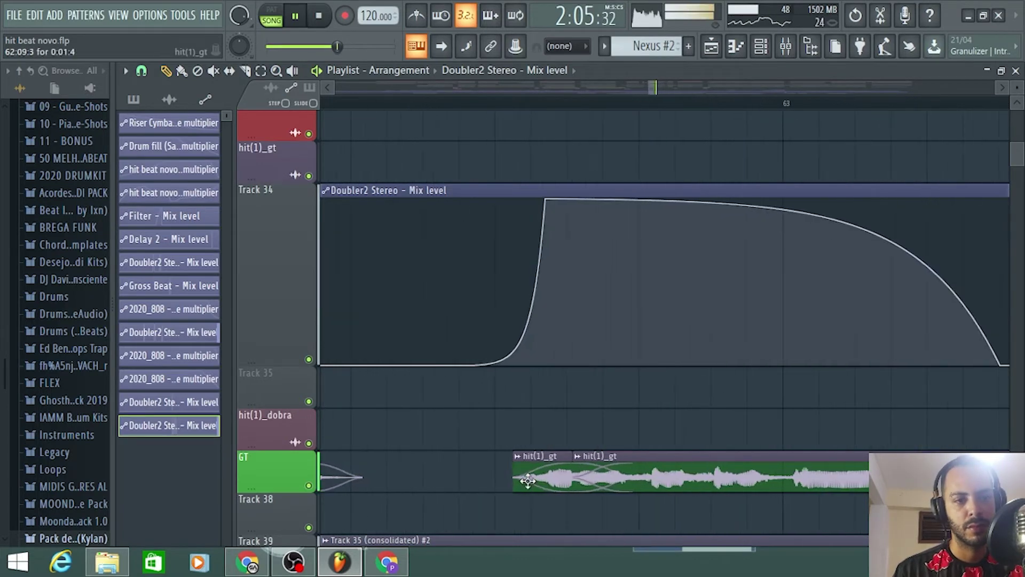
{"action": "left_click_drag", "start_coordinate": [514, 477], "coordinate": [452, 477]}
{"action": "scroll", "coordinate": [461, 123], "scroll_direction": "down", "scroll_amount": 5}
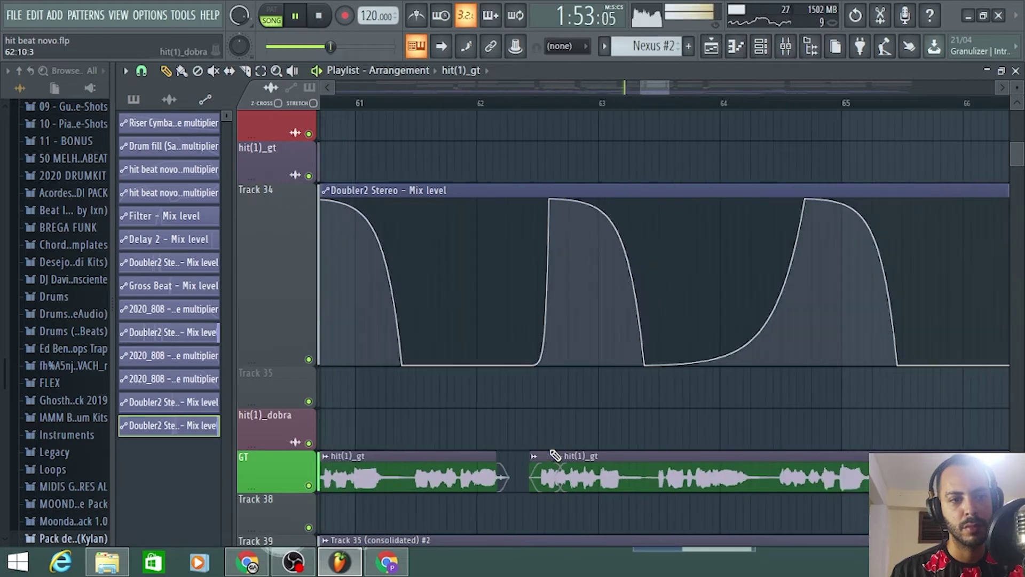
{"action": "left_click", "coordinate": [460, 103]}
{"action": "scroll", "coordinate": [560, 373], "scroll_direction": "up", "scroll_amount": 3}
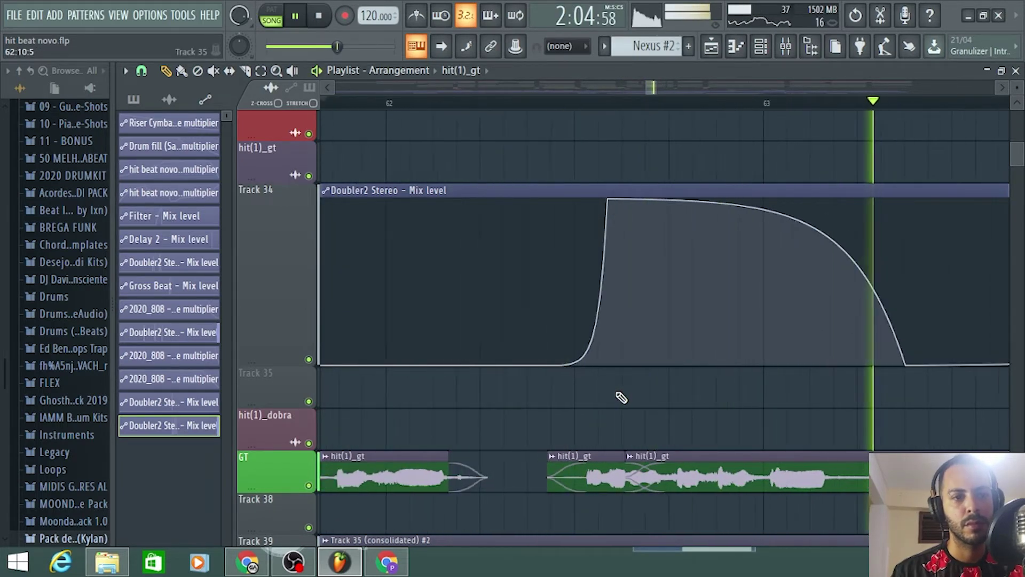
{"action": "scroll", "coordinate": [621, 398], "scroll_direction": "down", "scroll_amount": 5}
{"action": "scroll", "coordinate": [621, 398], "scroll_direction": "down", "scroll_amount": 2}
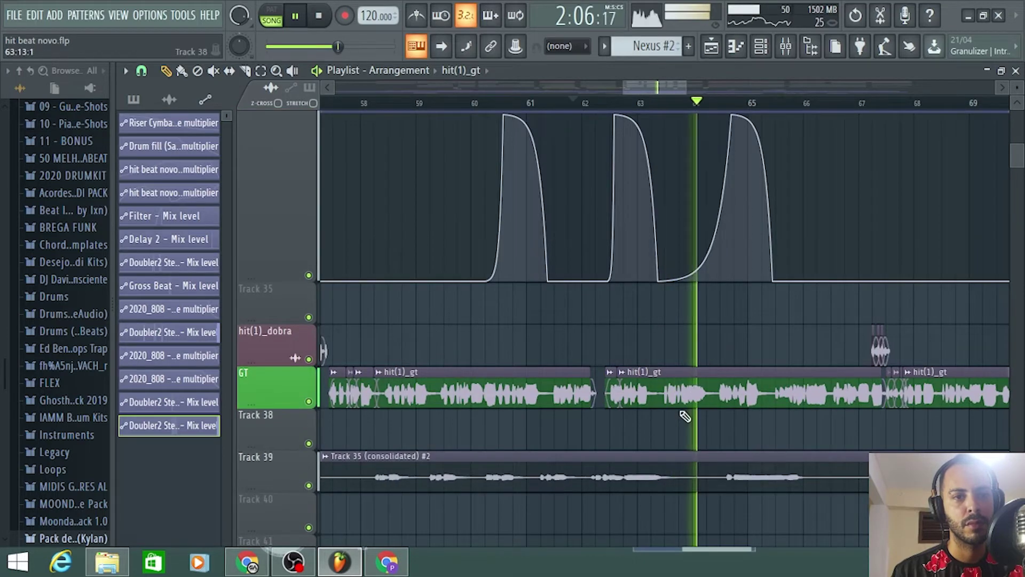
Step: Play on through the GT vocal and trim the end of the Track 35 (consolidated) #3 clip to shortly after bar 73
{"action": "scroll", "coordinate": [727, 416], "scroll_direction": "up", "scroll_amount": 3}
{"action": "scroll", "coordinate": [712, 417], "scroll_direction": "down", "scroll_amount": 2}
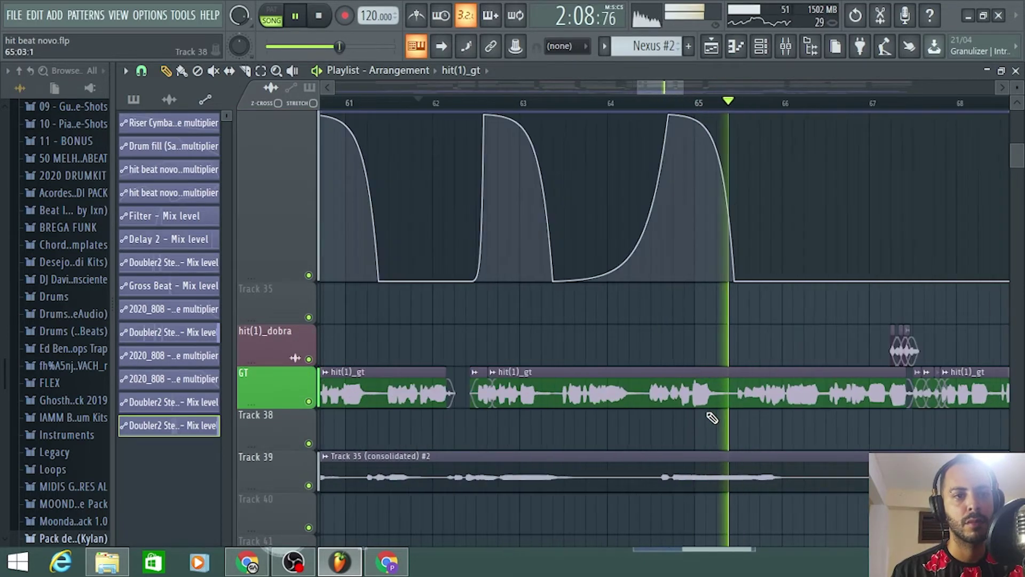
{"action": "scroll", "coordinate": [713, 417], "scroll_direction": "down", "scroll_amount": 1}
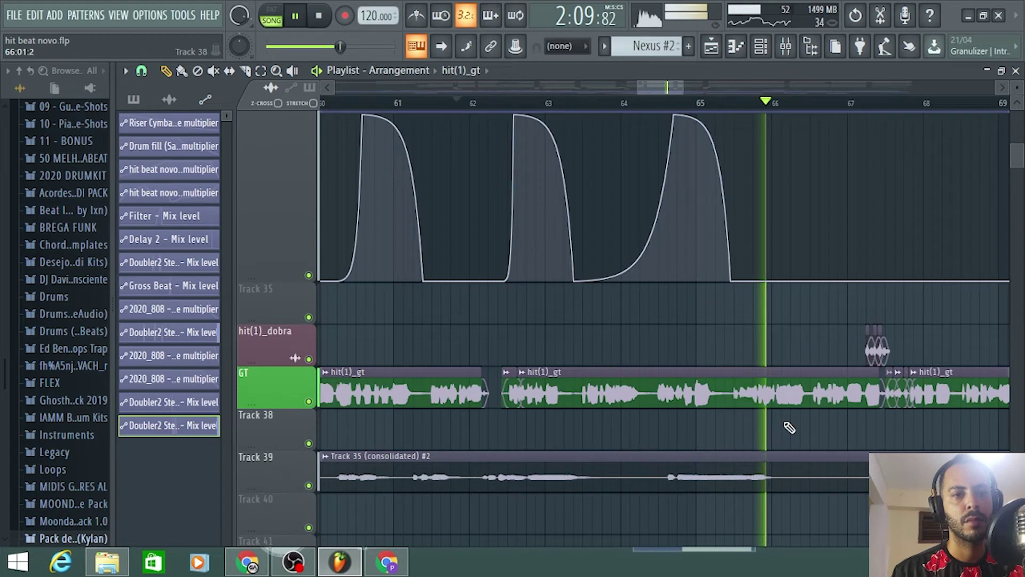
{"action": "scroll", "coordinate": [788, 427], "scroll_direction": "down", "scroll_amount": 3}
{"action": "scroll", "coordinate": [759, 436], "scroll_direction": "up", "scroll_amount": 5}
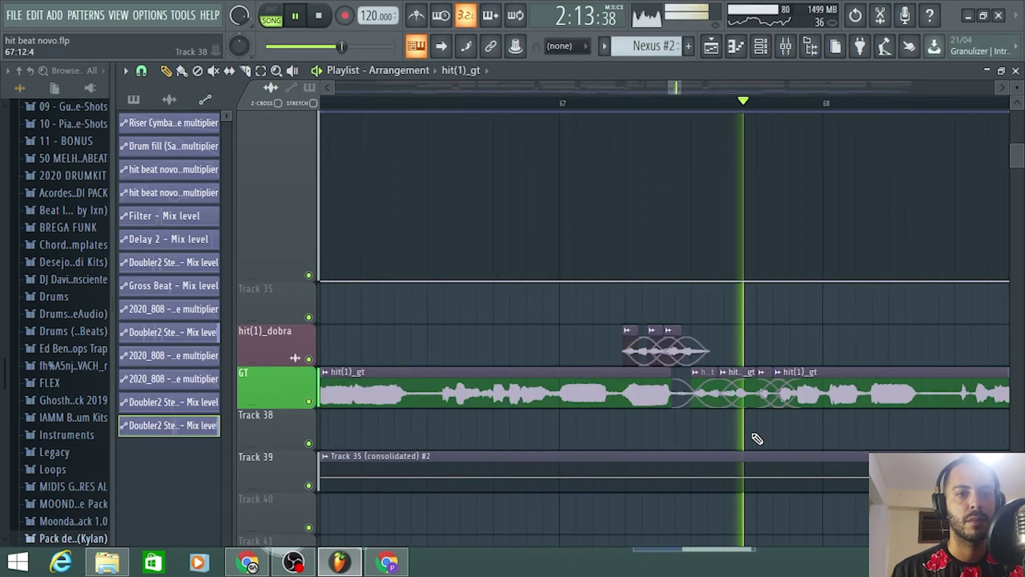
{"action": "scroll", "coordinate": [784, 439], "scroll_direction": "down", "scroll_amount": 3}
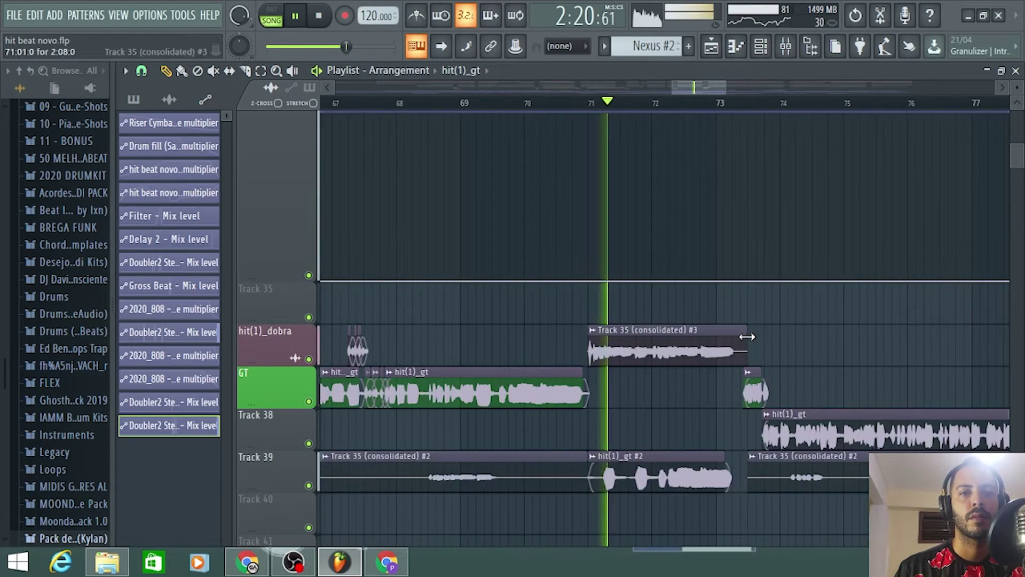
{"action": "left_click_drag", "start_coordinate": [747, 336], "coordinate": [734, 338]}
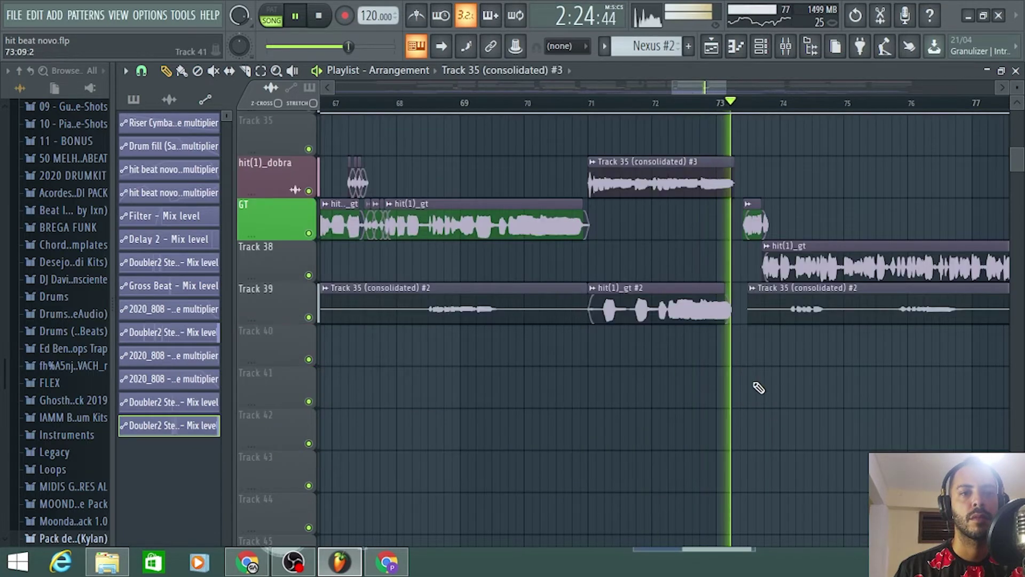
Step: Listen to the vocal clips on Tracks 38 and 39 from about bar 73 to 80, and open the mixer
{"action": "scroll", "coordinate": [726, 344], "scroll_direction": "up", "scroll_amount": 1}
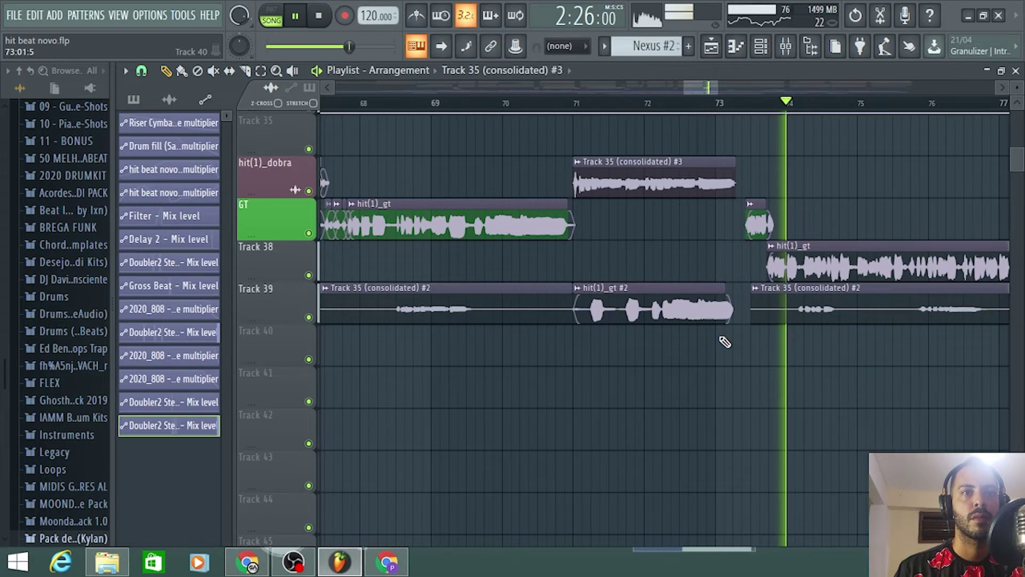
{"action": "scroll", "coordinate": [725, 342], "scroll_direction": "down", "scroll_amount": 5}
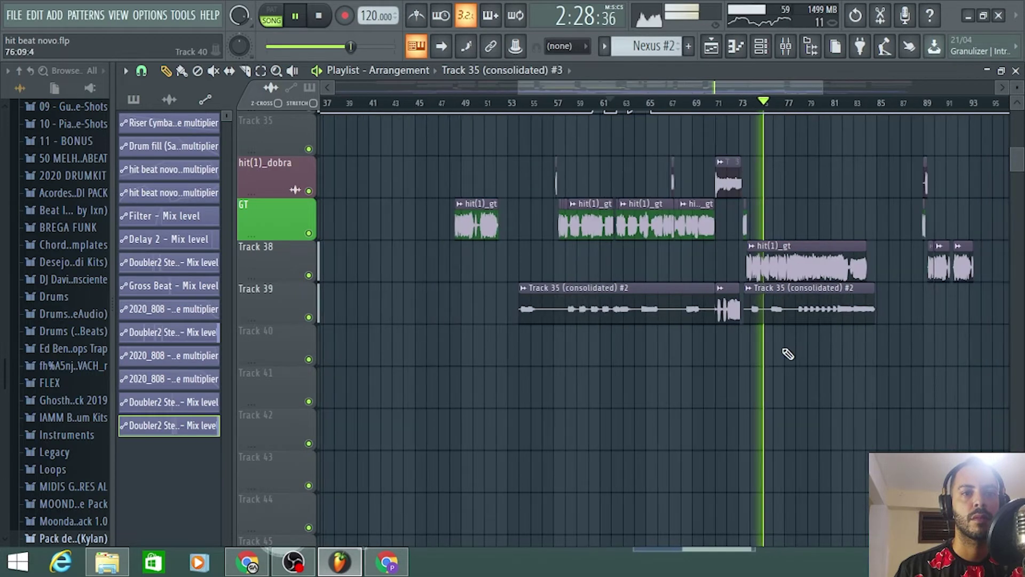
{"action": "scroll", "coordinate": [787, 354], "scroll_direction": "up", "scroll_amount": 5}
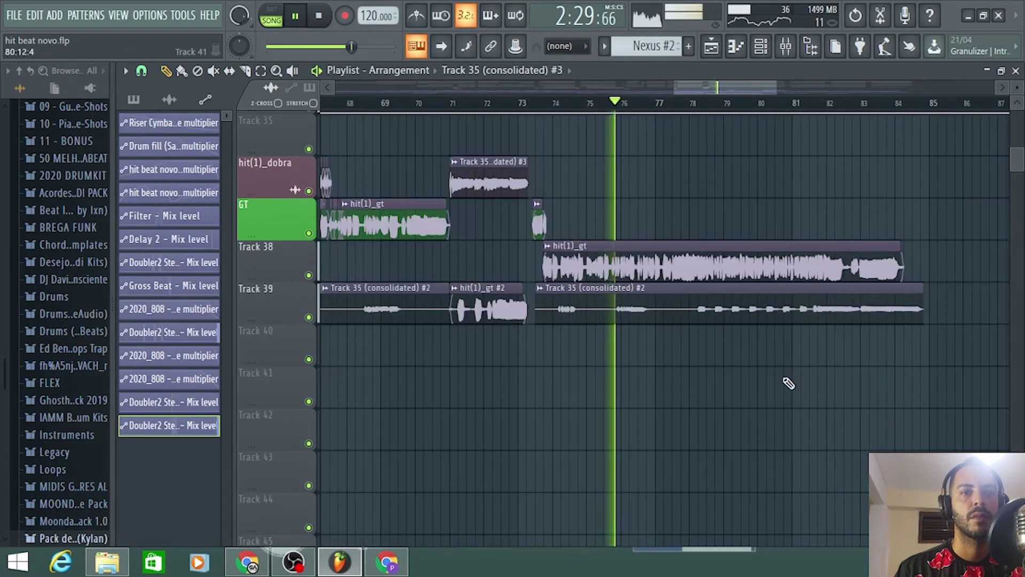
{"action": "scroll", "coordinate": [670, 382], "scroll_direction": "up", "scroll_amount": 5}
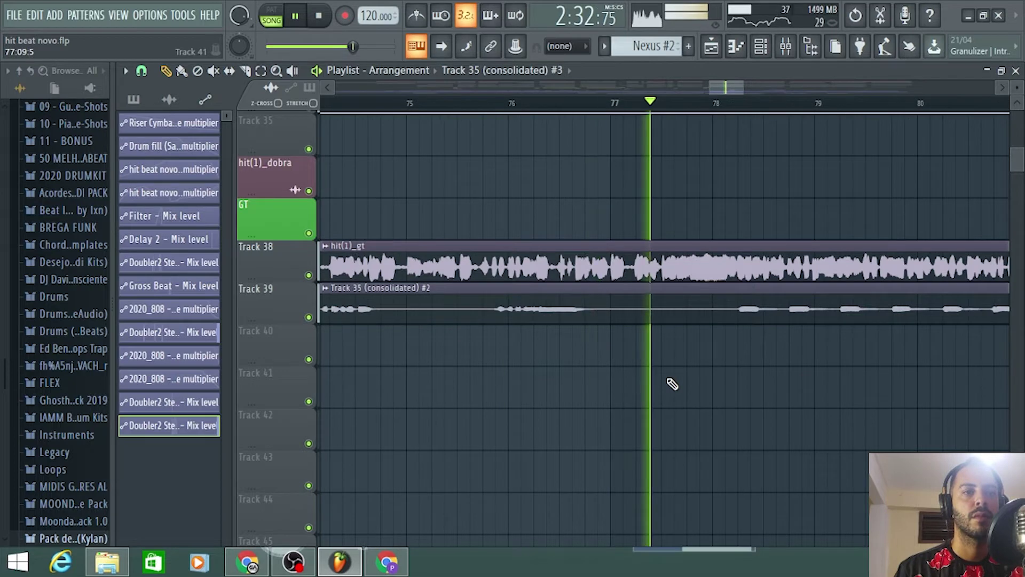
{"action": "scroll", "coordinate": [721, 378], "scroll_direction": "down", "scroll_amount": 4}
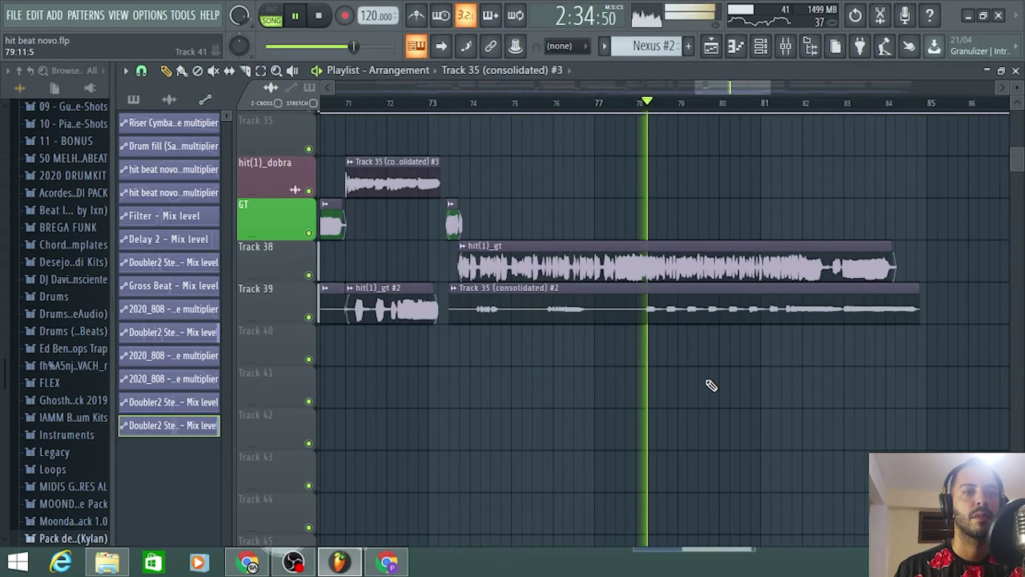
{"action": "scroll", "coordinate": [709, 382], "scroll_direction": "up", "scroll_amount": 4}
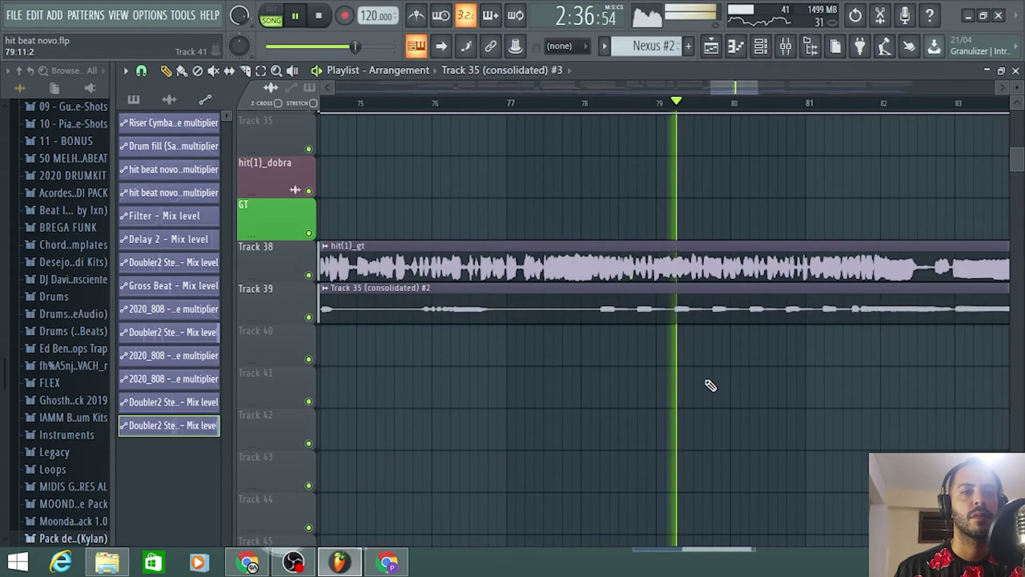
{"action": "scroll", "coordinate": [710, 384], "scroll_direction": "down", "scroll_amount": 4}
{"action": "key", "text": "F9"}
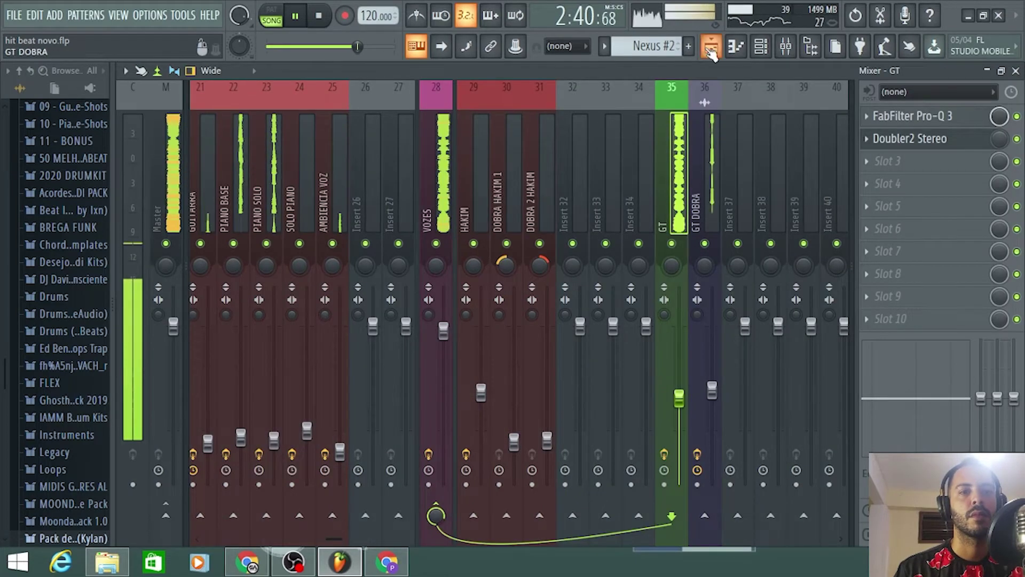
Step: Compare the effects on the GT and GT DOBRA mixer tracks while the song plays, and return to the playlist
{"action": "key", "text": "F9"}
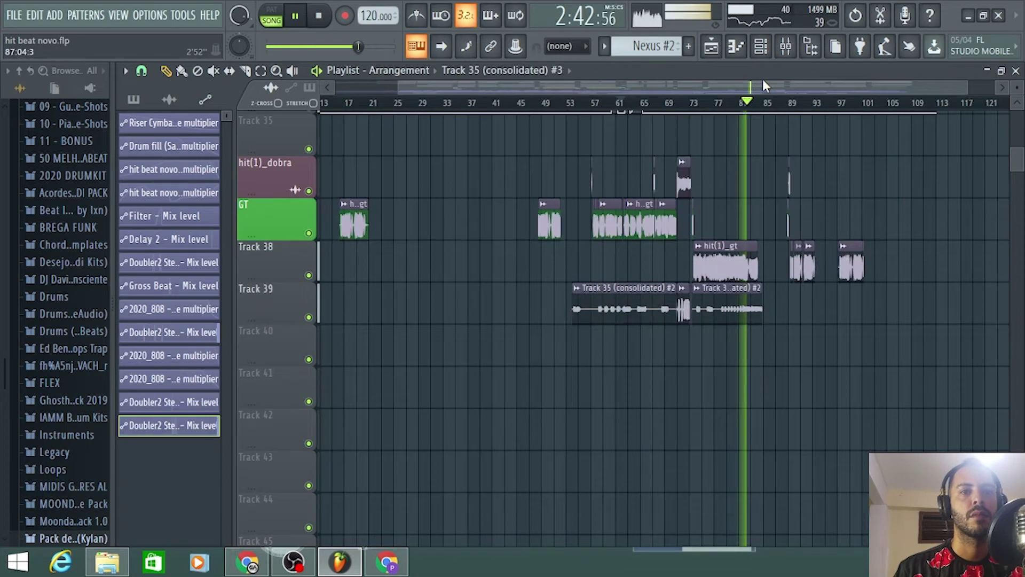
{"action": "key", "text": "F9"}
{"action": "left_click", "coordinate": [705, 235]}
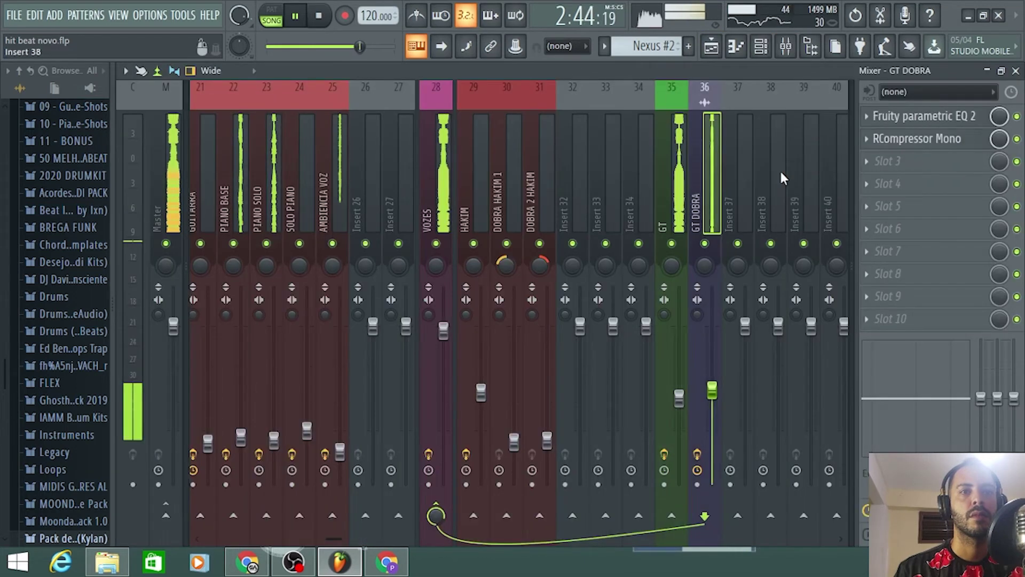
{"action": "left_click", "coordinate": [678, 171]}
{"action": "left_click", "coordinate": [712, 49]}
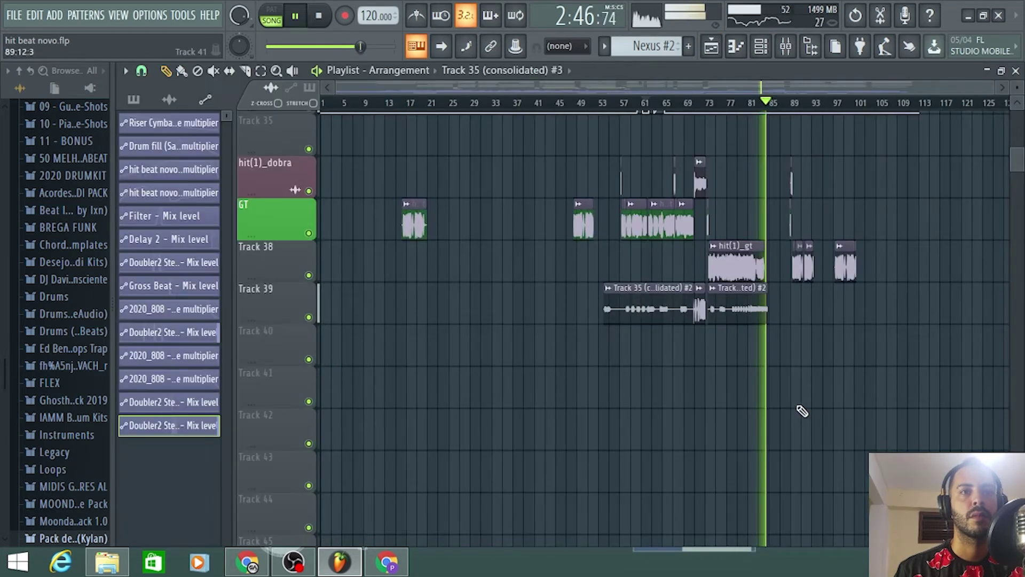
Step: Listen on from about bar 84 to 92, examining the hit(1)_dobra_2 clips and the remaining vocal clips on Track 38
{"action": "scroll", "coordinate": [728, 407], "scroll_direction": "up", "scroll_amount": 5}
{"action": "scroll", "coordinate": [728, 407], "scroll_direction": "up", "scroll_amount": 4}
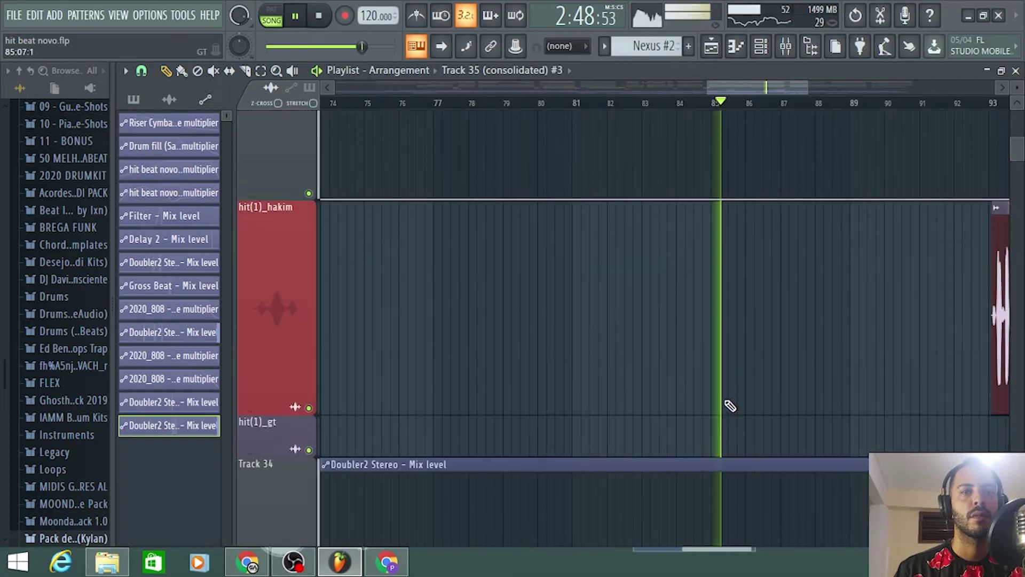
{"action": "scroll", "coordinate": [730, 406], "scroll_direction": "up", "scroll_amount": 4}
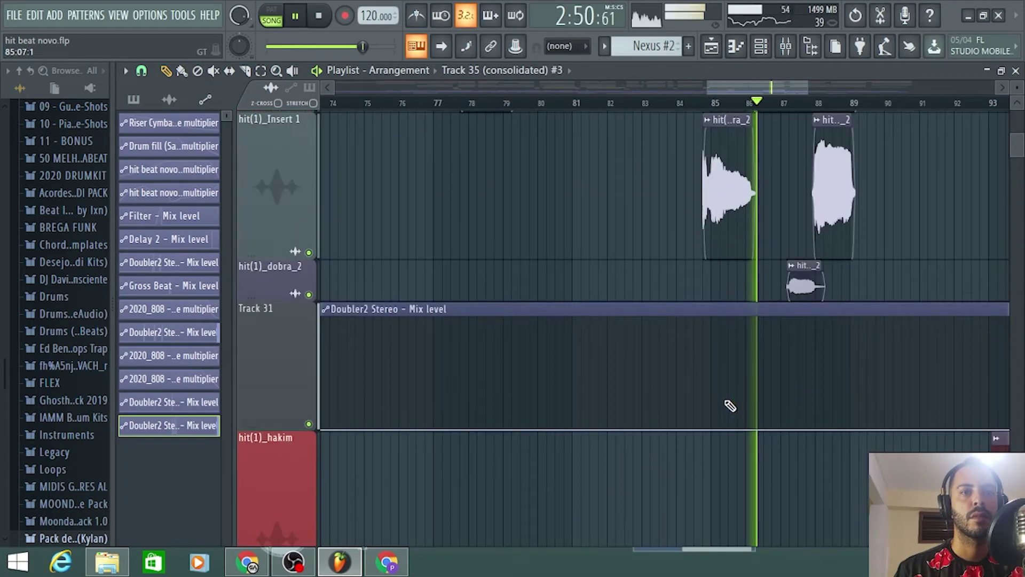
{"action": "scroll", "coordinate": [730, 406], "scroll_direction": "up", "scroll_amount": 3}
{"action": "scroll", "coordinate": [796, 404], "scroll_direction": "up", "scroll_amount": 3}
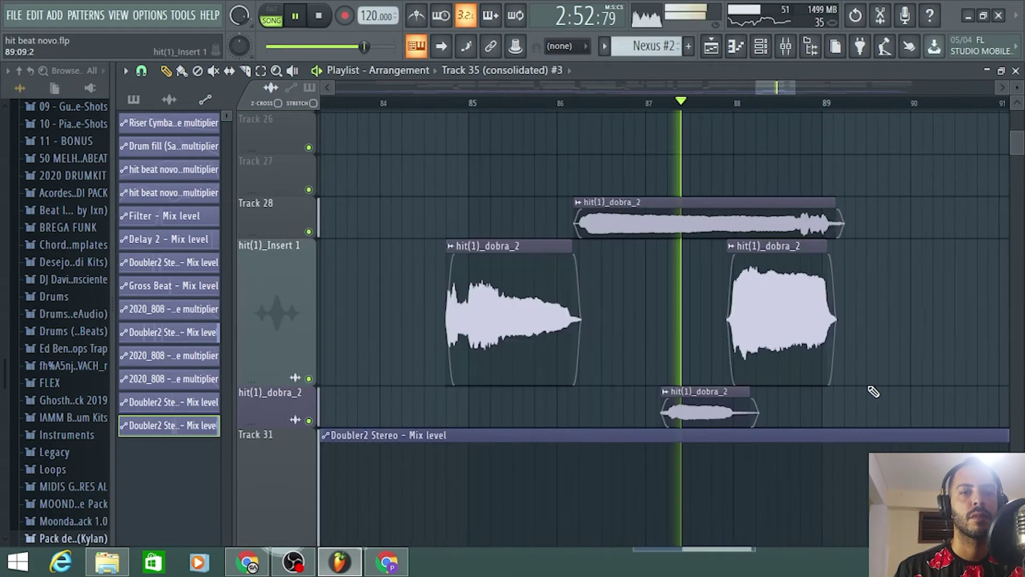
{"action": "scroll", "coordinate": [859, 390], "scroll_direction": "down", "scroll_amount": 5}
{"action": "scroll", "coordinate": [875, 380], "scroll_direction": "down", "scroll_amount": 1}
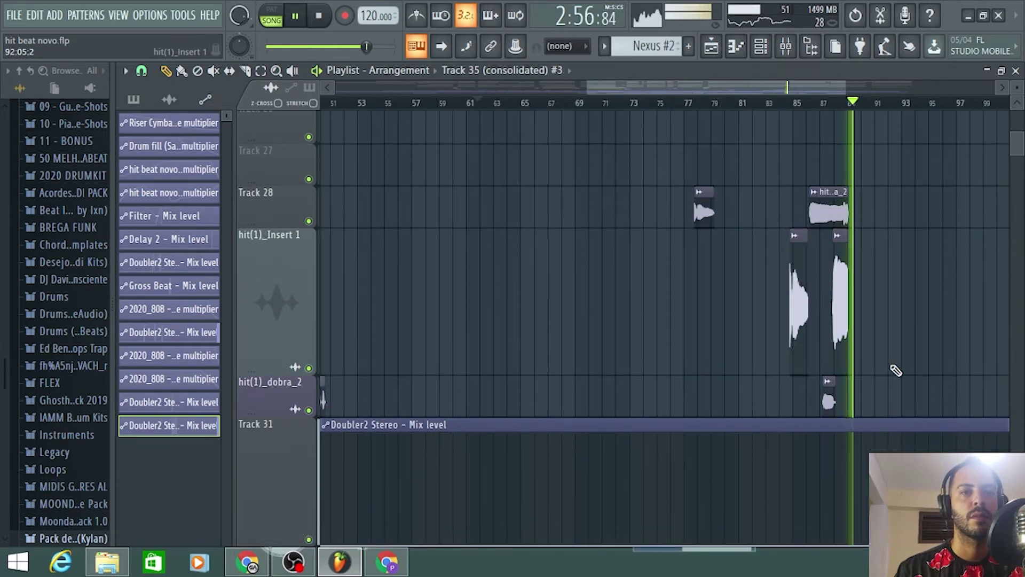
{"action": "scroll", "coordinate": [892, 372], "scroll_direction": "down", "scroll_amount": 3}
{"action": "scroll", "coordinate": [883, 373], "scroll_direction": "down", "scroll_amount": 6}
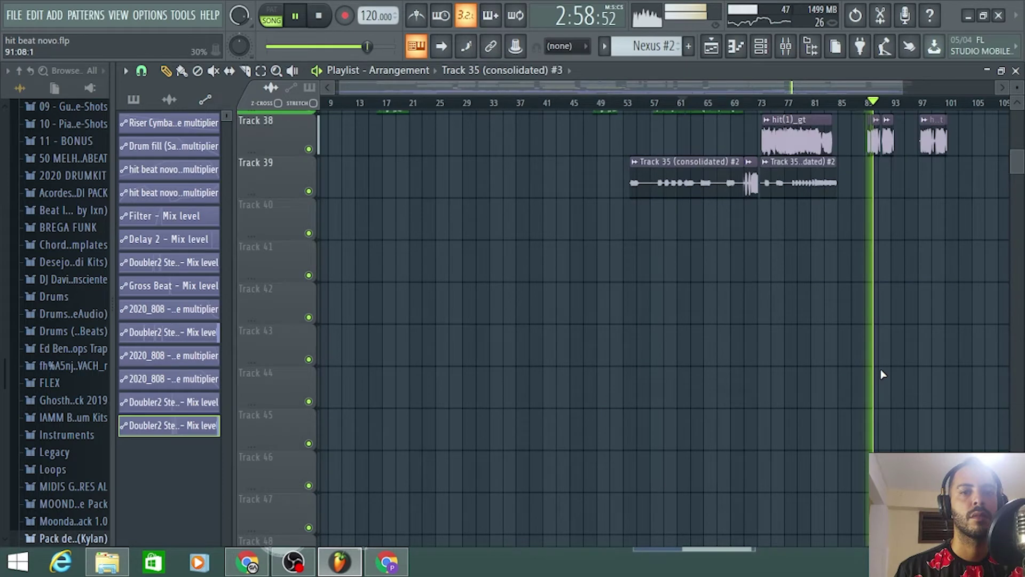
{"action": "scroll", "coordinate": [819, 389], "scroll_direction": "up", "scroll_amount": 5}
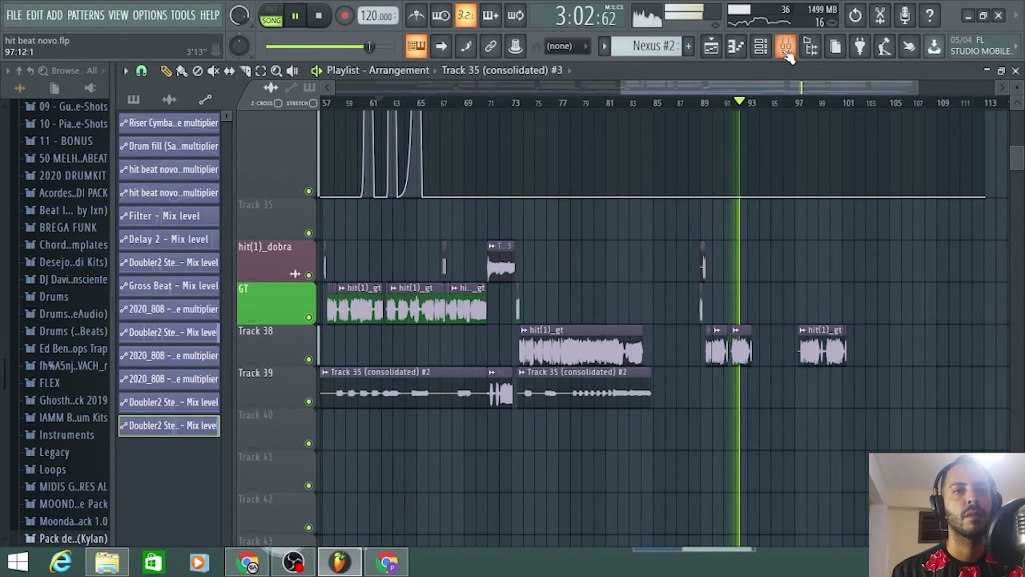
Step: Raise the MELODIAS group volume slightly in the mixer
{"action": "key", "text": "F9"}
{"action": "scroll", "coordinate": [472, 153], "scroll_direction": "up", "scroll_amount": 5}
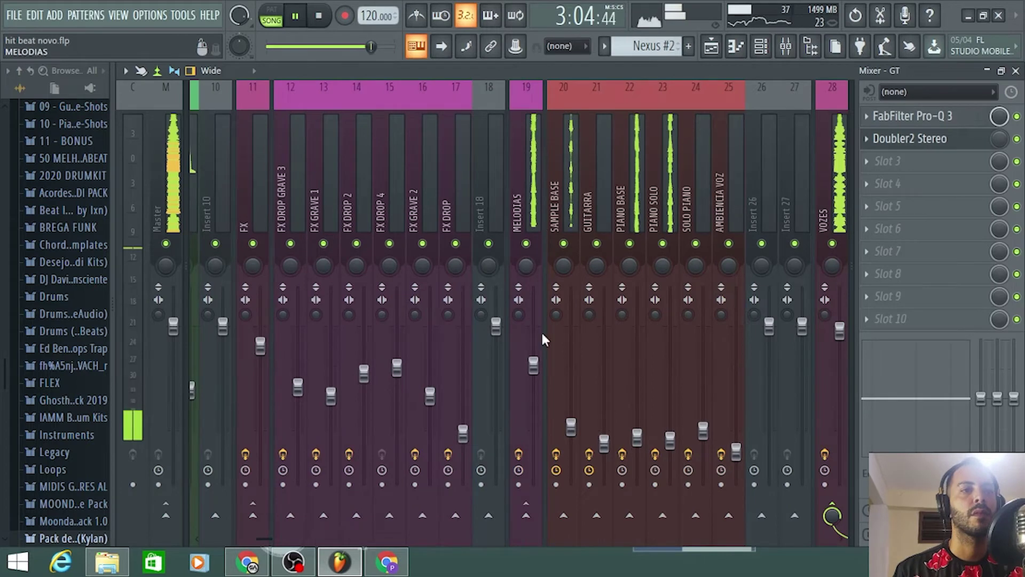
{"action": "left_click", "coordinate": [540, 331]}
{"action": "left_click_drag", "start_coordinate": [533, 364], "coordinate": [532, 354]}
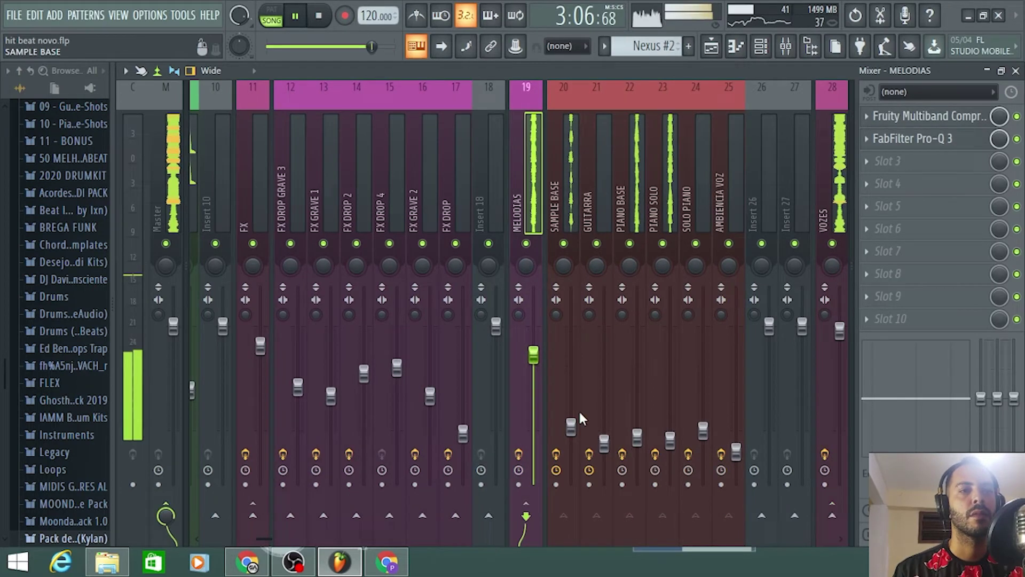
Step: Raise the SAMPLE BASE volume to -14.1 dB and the PIANO SOLO volume slightly
{"action": "scroll", "coordinate": [576, 425], "scroll_direction": "up", "scroll_amount": 3}
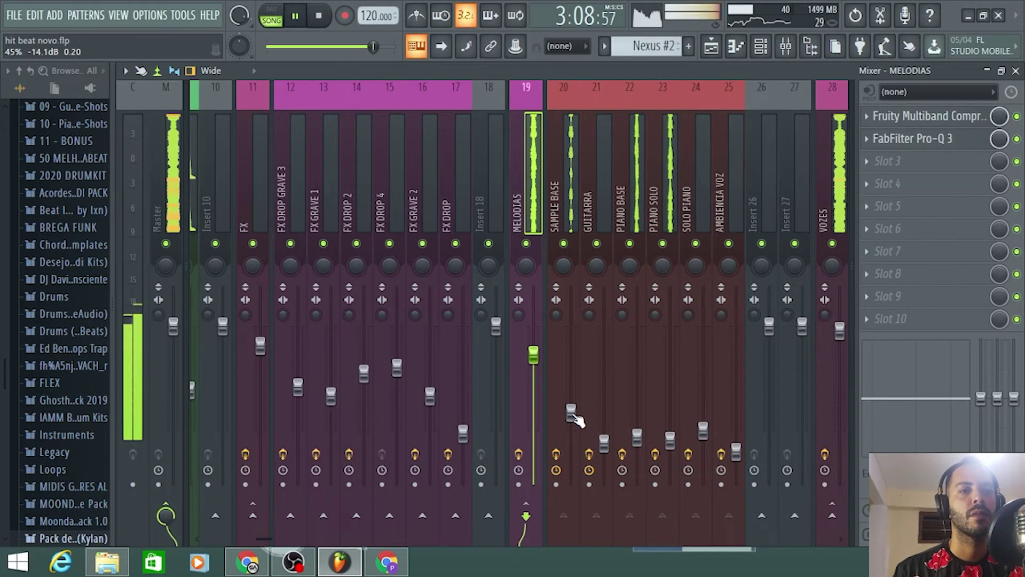
{"action": "left_click", "coordinate": [672, 444]}
{"action": "scroll", "coordinate": [673, 445], "scroll_direction": "up", "scroll_amount": 2}
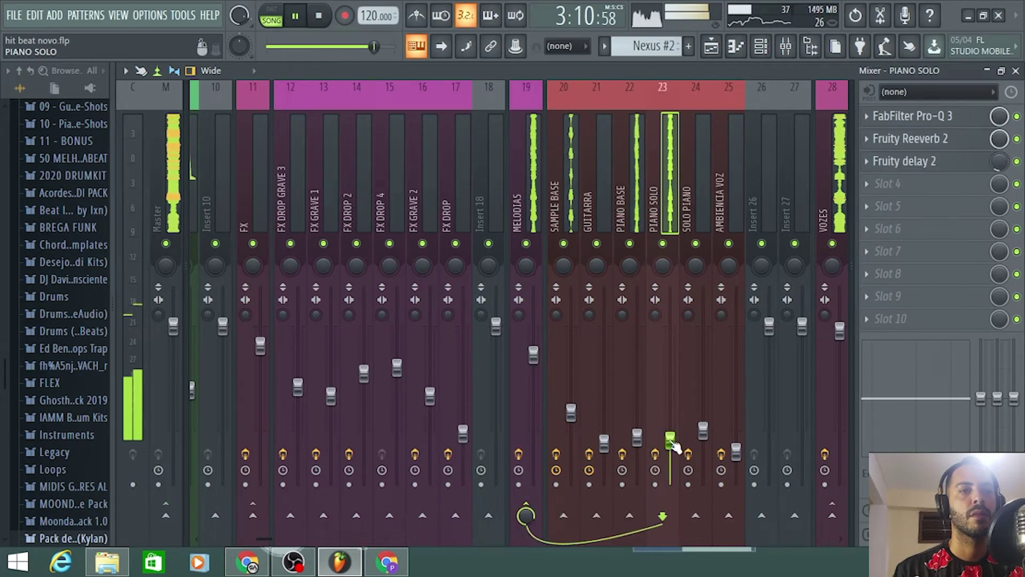
{"action": "scroll", "coordinate": [674, 446], "scroll_direction": "up", "scroll_amount": 1}
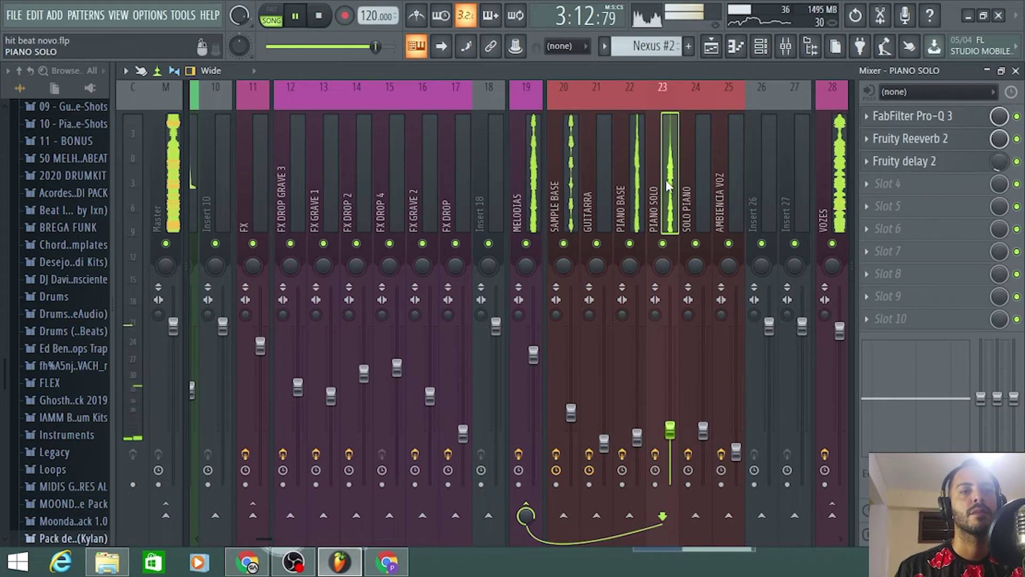
Step: Solo the PIANO BASE mixer track to check its sound, restore all tracks and stop playback
{"action": "left_click", "coordinate": [630, 187]}
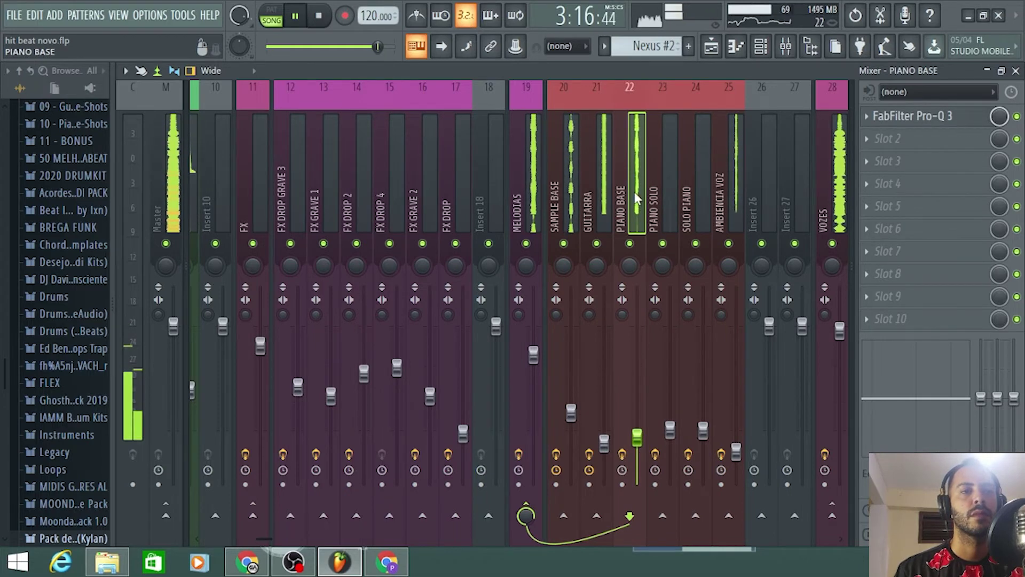
{"action": "right_click", "coordinate": [630, 244]}
{"action": "right_click", "coordinate": [630, 244]}
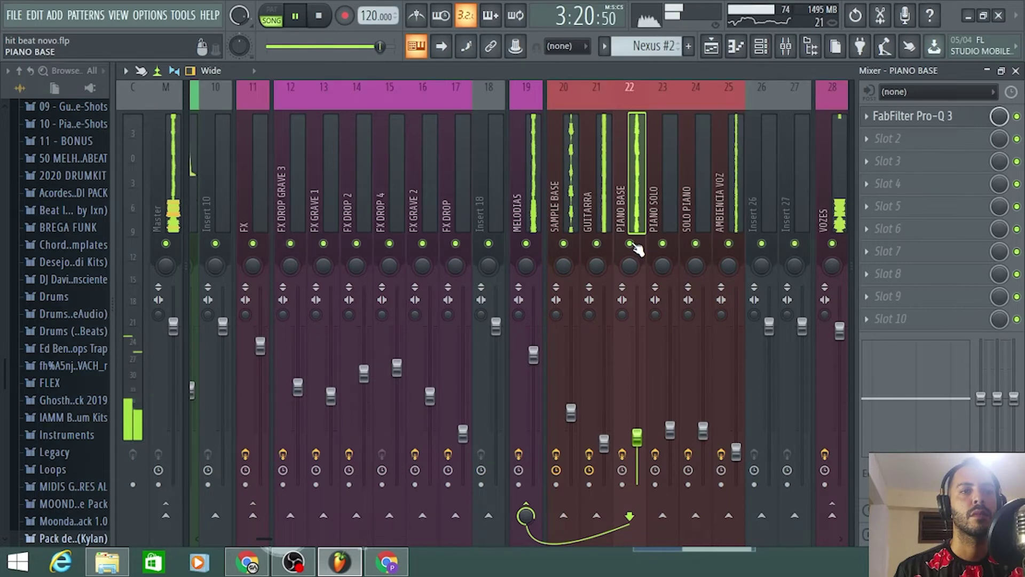
{"action": "right_click", "coordinate": [630, 244]}
{"action": "left_click", "coordinate": [563, 244]}
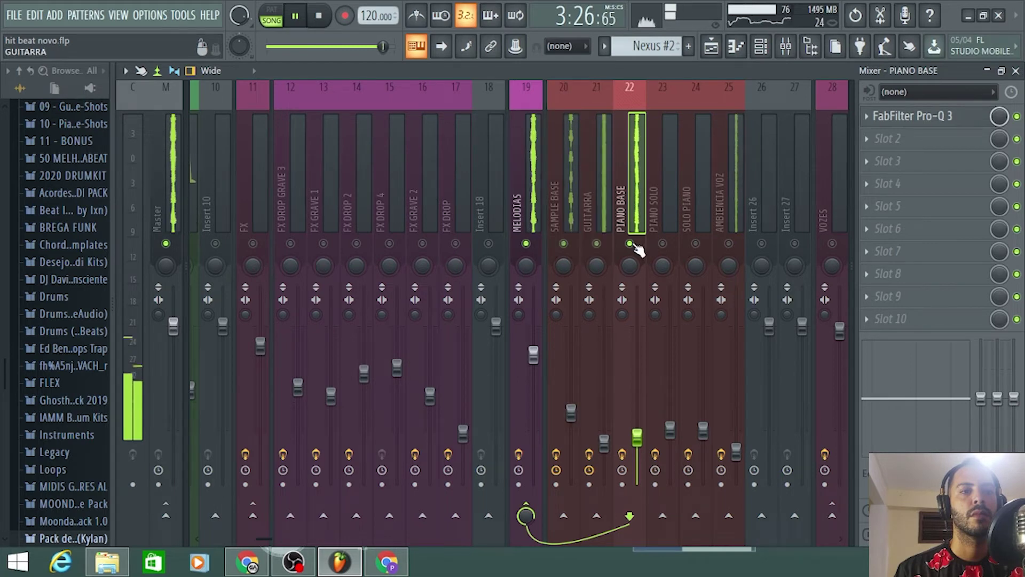
{"action": "right_click", "coordinate": [630, 244]}
{"action": "key", "text": "space"}
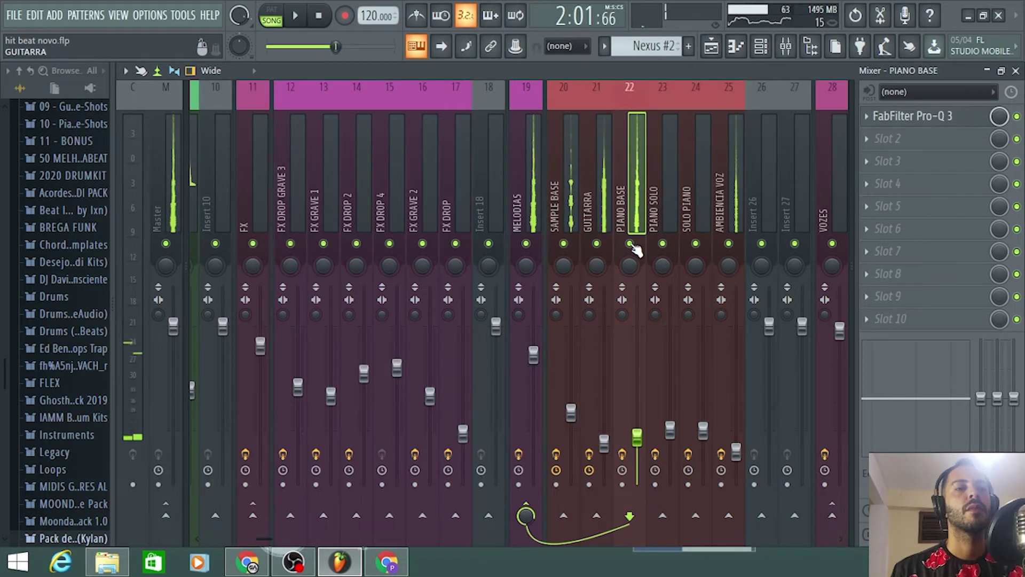
Step: Review all mixer tracks from BAIXO to GT DOBRA and the whole playlist arrangement, and return to the mixer
{"action": "scroll", "coordinate": [600, 182], "scroll_direction": "up", "scroll_amount": 5}
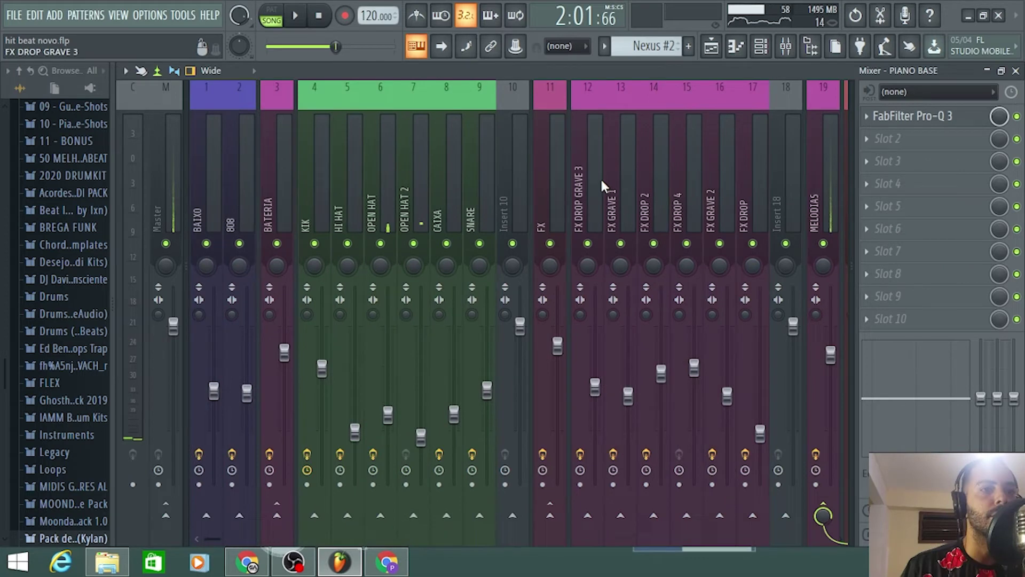
{"action": "left_click", "coordinate": [711, 48]}
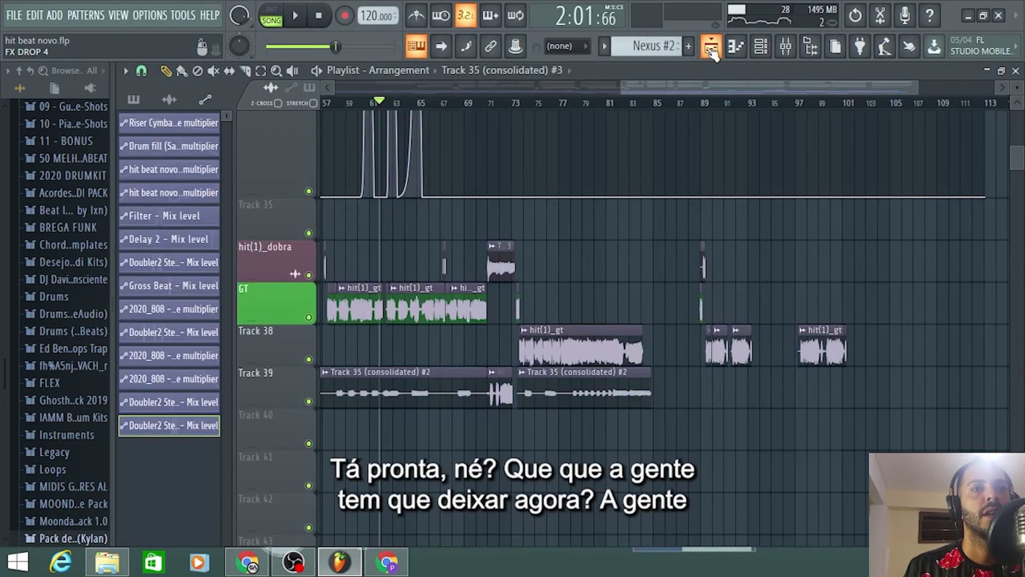
{"action": "left_click", "coordinate": [785, 46]}
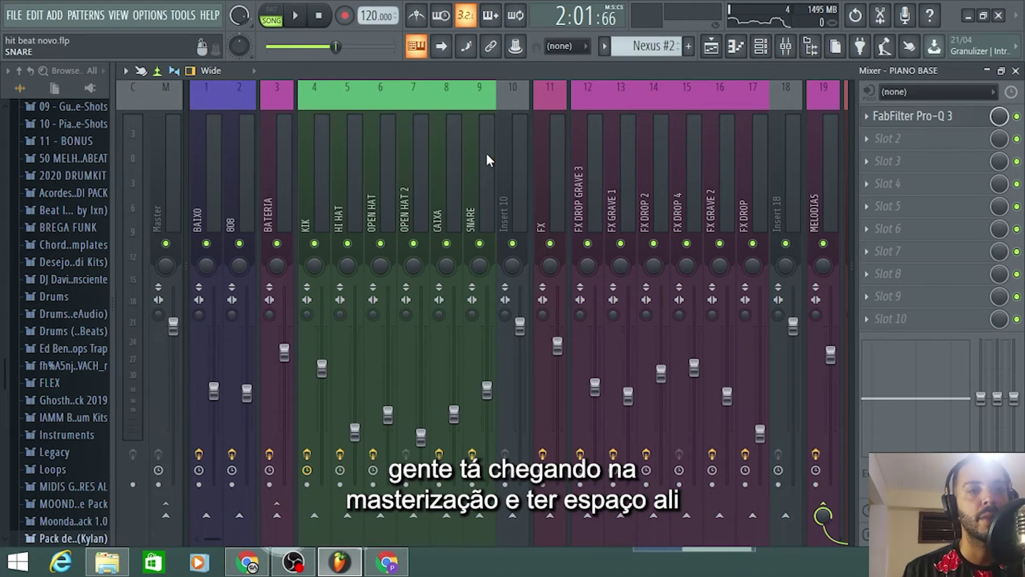
{"action": "scroll", "coordinate": [485, 151], "scroll_direction": "right", "scroll_amount": 5}
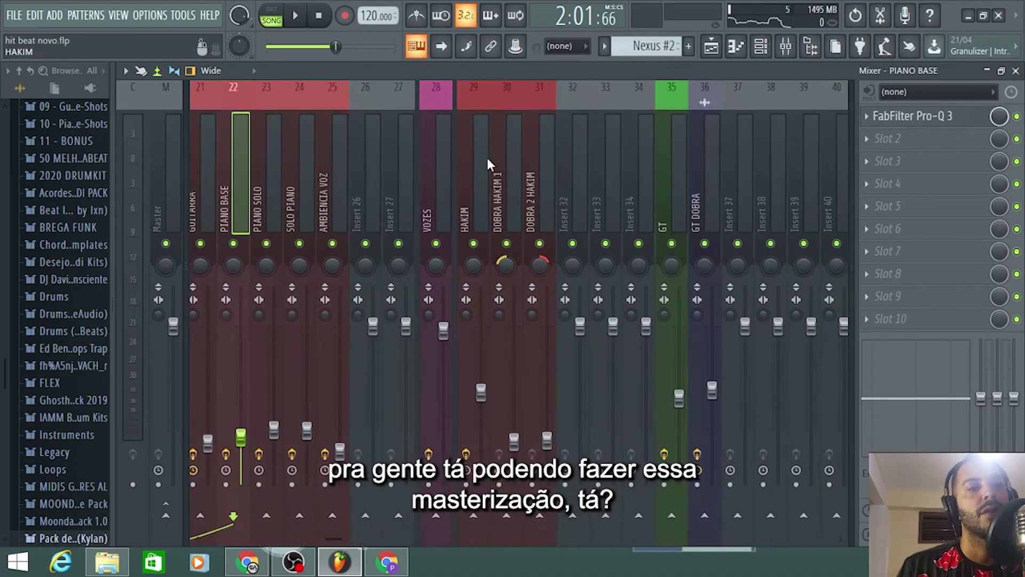
{"action": "scroll", "coordinate": [487, 158], "scroll_direction": "right", "scroll_amount": 3}
{"action": "scroll", "coordinate": [487, 158], "scroll_direction": "left", "scroll_amount": 8}
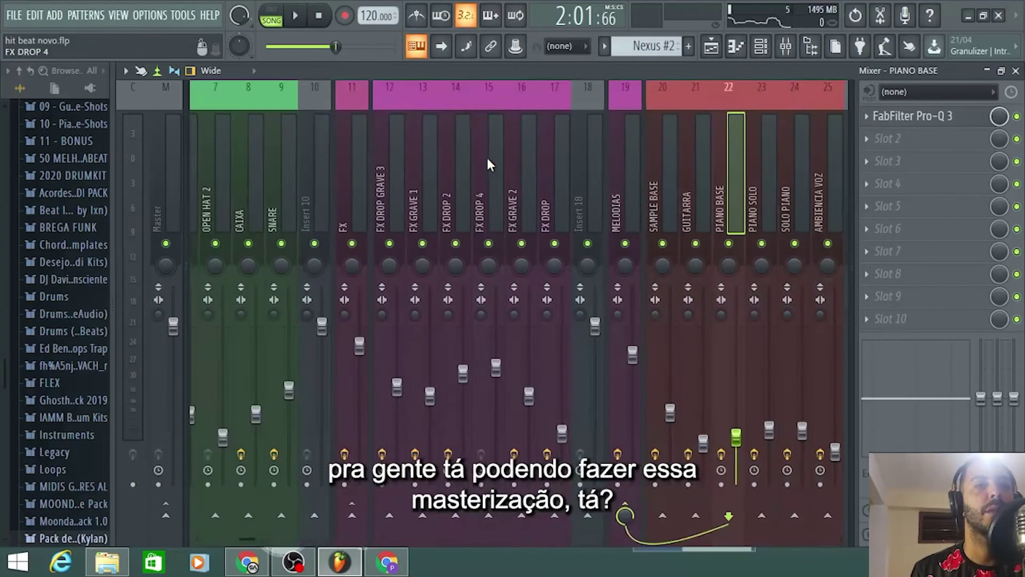
{"action": "scroll", "coordinate": [487, 158], "scroll_direction": "left", "scroll_amount": 3}
{"action": "left_click", "coordinate": [711, 46]}
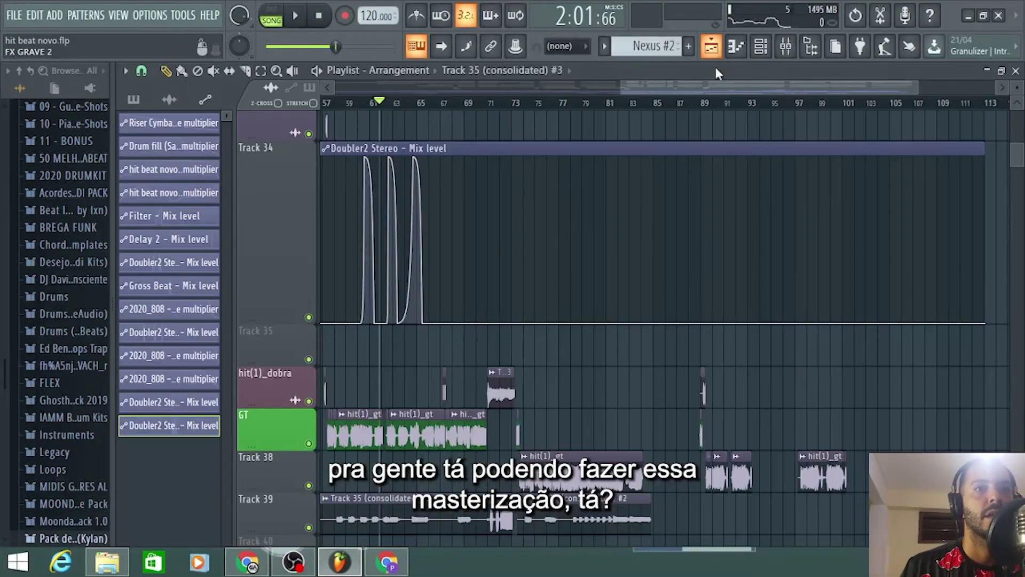
{"action": "scroll", "coordinate": [686, 84], "scroll_direction": "left", "scroll_amount": 10}
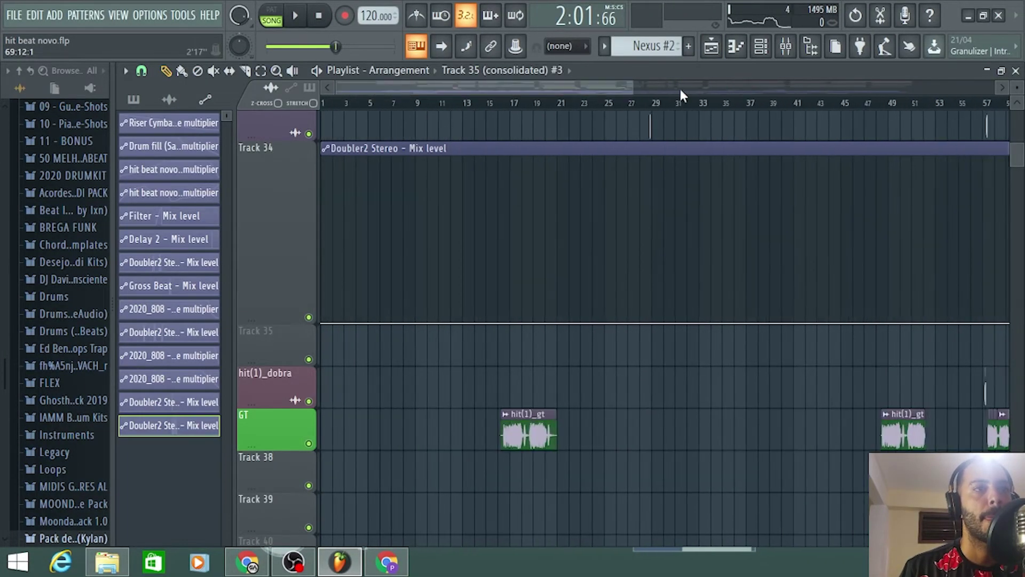
{"action": "left_click_drag", "start_coordinate": [634, 84], "coordinate": [952, 84]}
{"action": "scroll", "coordinate": [888, 187], "scroll_direction": "up", "scroll_amount": 1}
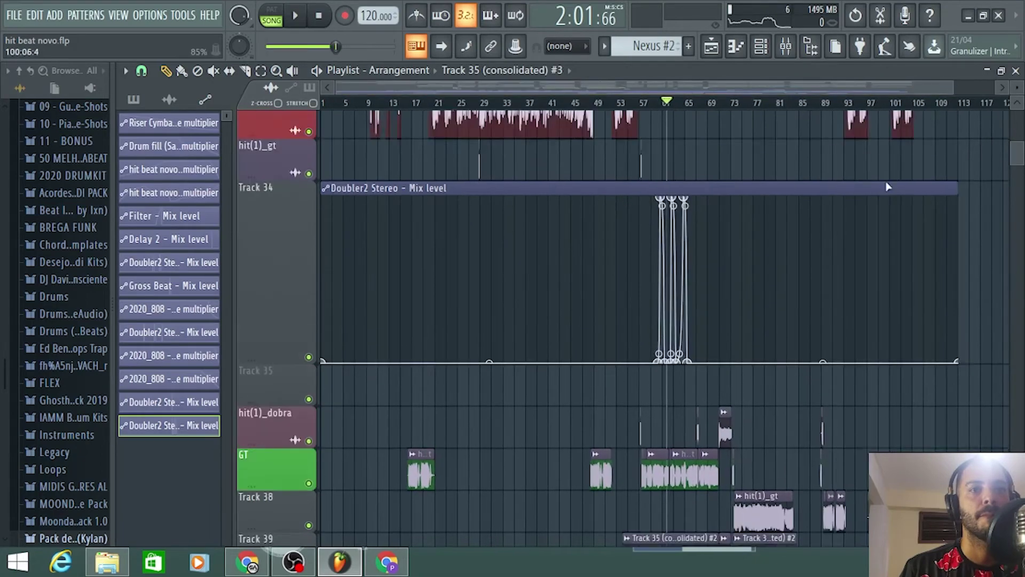
{"action": "scroll", "coordinate": [886, 188], "scroll_direction": "up", "scroll_amount": 5}
{"action": "left_click", "coordinate": [786, 46]}
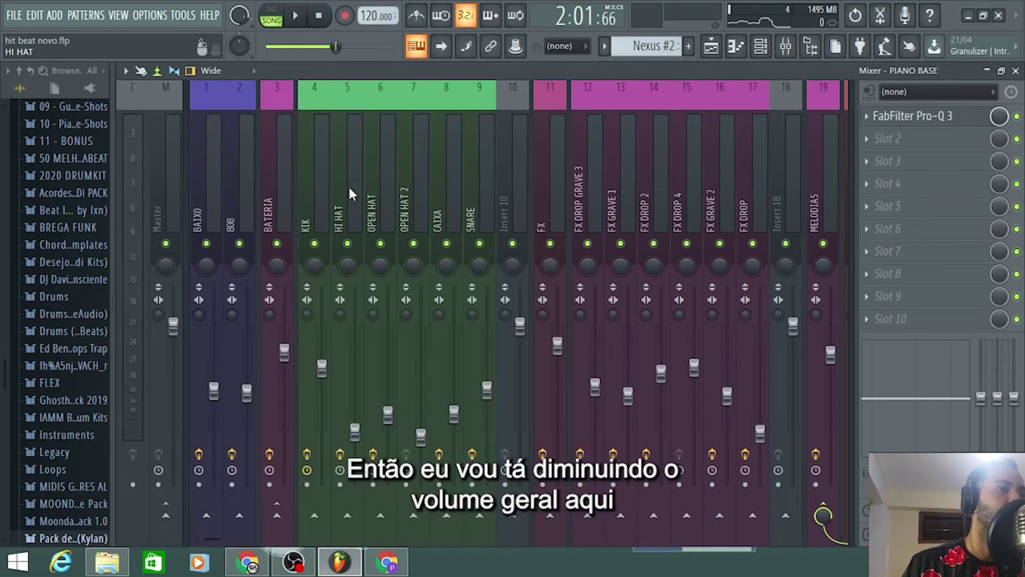
{"action": "left_click", "coordinate": [221, 176]}
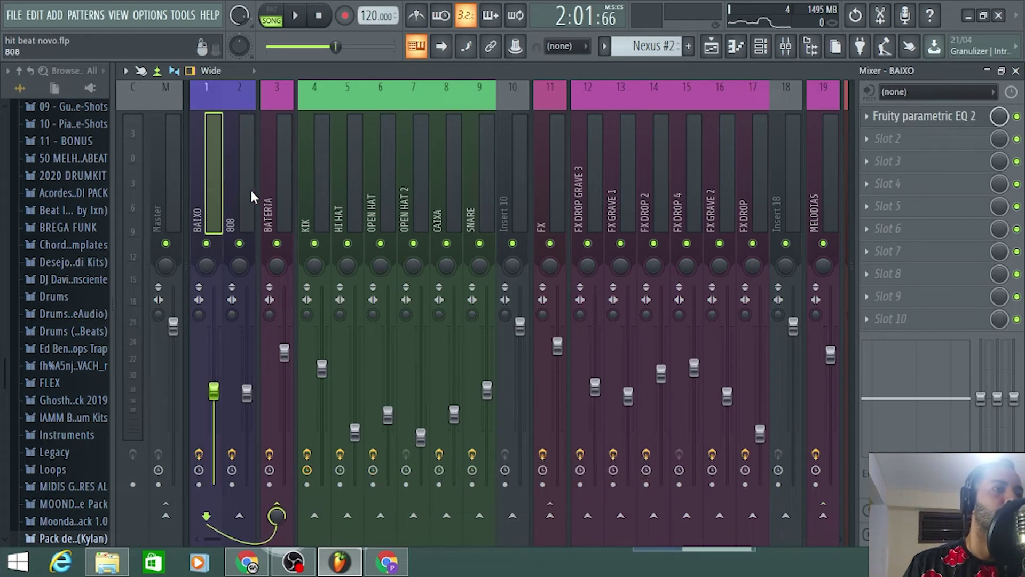
{"action": "left_click", "coordinate": [254, 188], "text": "ctrl"}
{"action": "left_click", "coordinate": [282, 195], "text": "ctrl"}
{"action": "left_click", "coordinate": [319, 194], "text": "ctrl"}
{"action": "left_click", "coordinate": [347, 196], "text": "ctrl"}
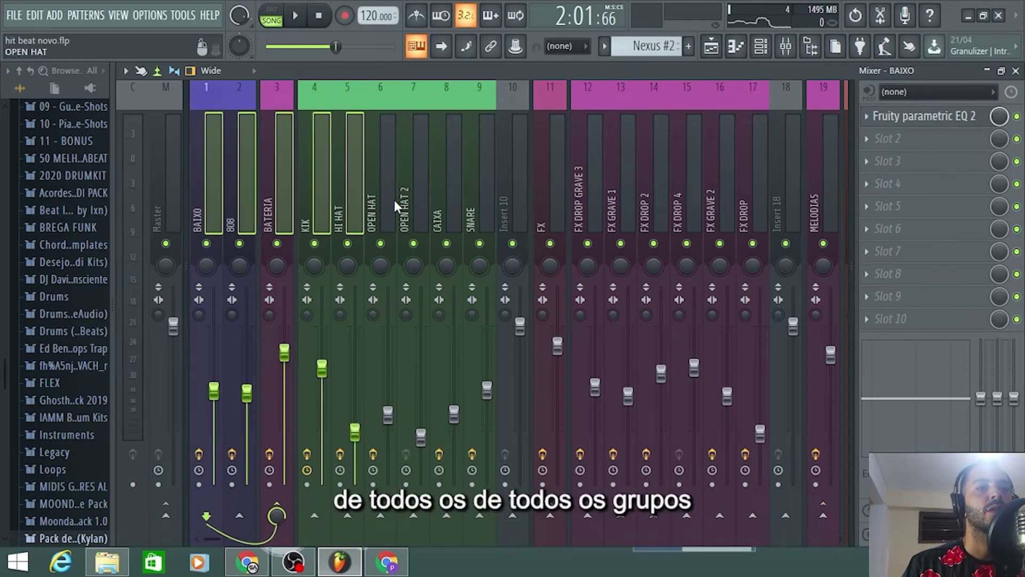
{"action": "left_click", "coordinate": [393, 199], "text": "ctrl"}
{"action": "left_click", "coordinate": [411, 197], "text": "ctrl"}
Step: Select the BATERIA, FX, MELODIAS and VOZES group tracks and lower their volumes together, bringing BATERIA to -5.9 dB
{"action": "left_click", "coordinate": [287, 191]}
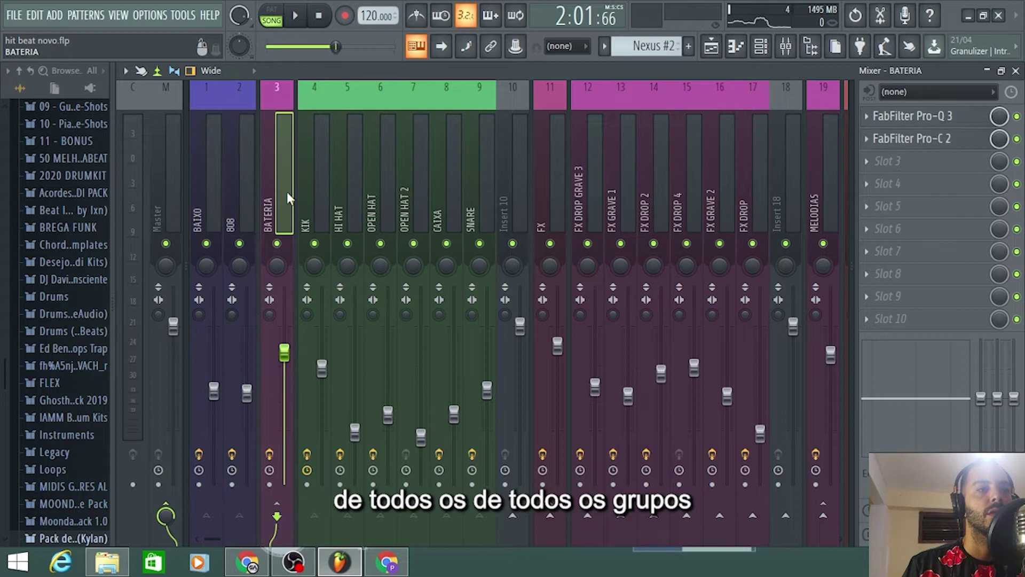
{"action": "left_click", "coordinate": [554, 201], "text": "ctrl"}
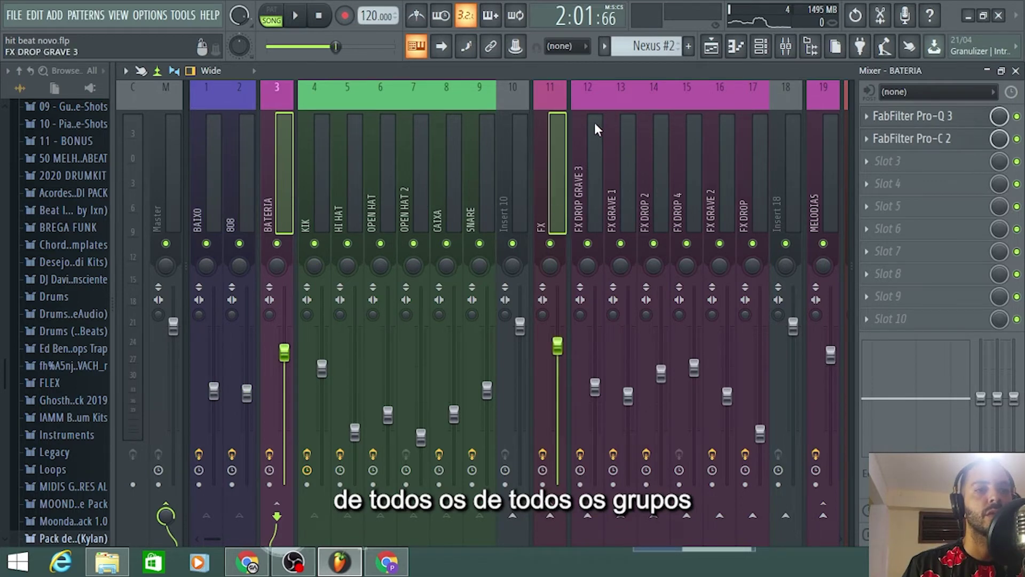
{"action": "scroll", "coordinate": [659, 188], "scroll_direction": "down", "scroll_amount": 5}
{"action": "left_click", "coordinate": [531, 194], "text": "ctrl"}
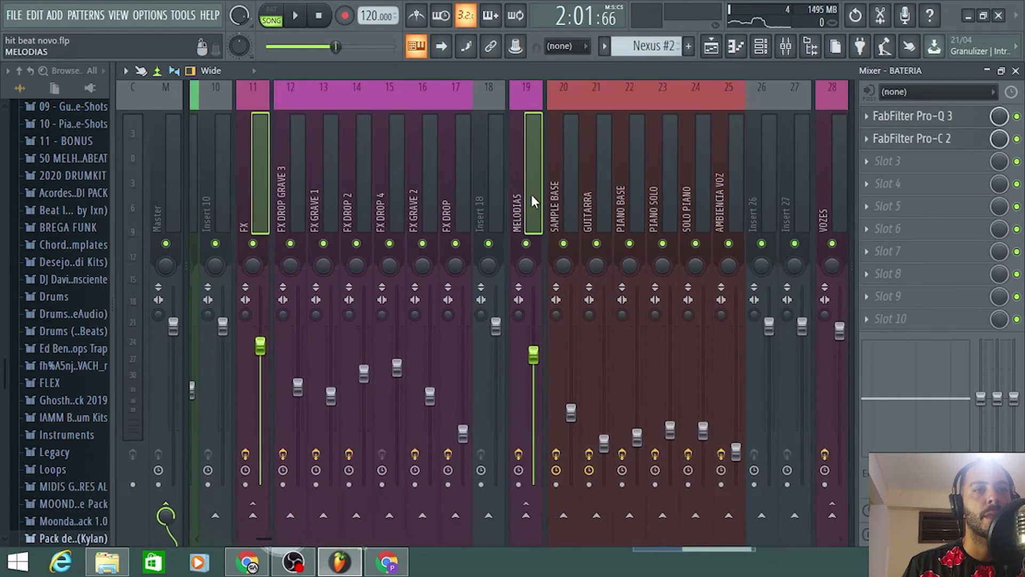
{"action": "scroll", "coordinate": [749, 189], "scroll_direction": "up", "scroll_amount": 2}
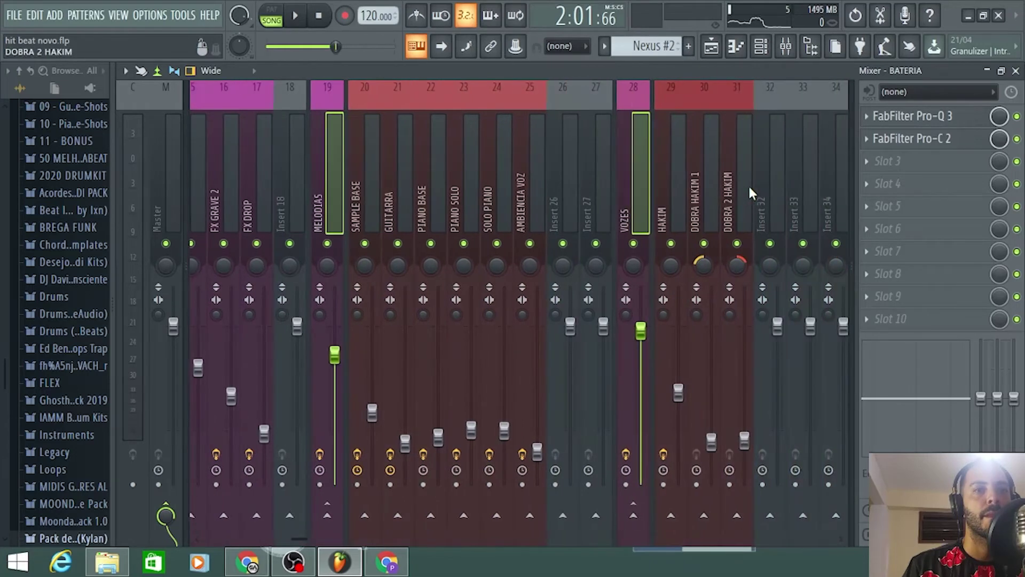
{"action": "scroll", "coordinate": [750, 192], "scroll_direction": "up", "scroll_amount": 3}
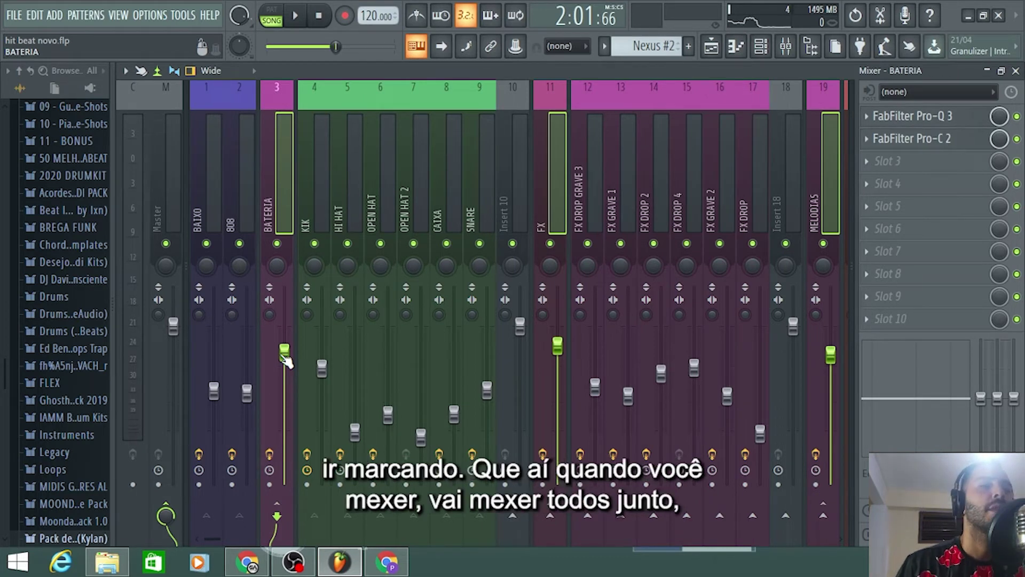
{"action": "left_click_drag", "start_coordinate": [285, 354], "coordinate": [285, 382]}
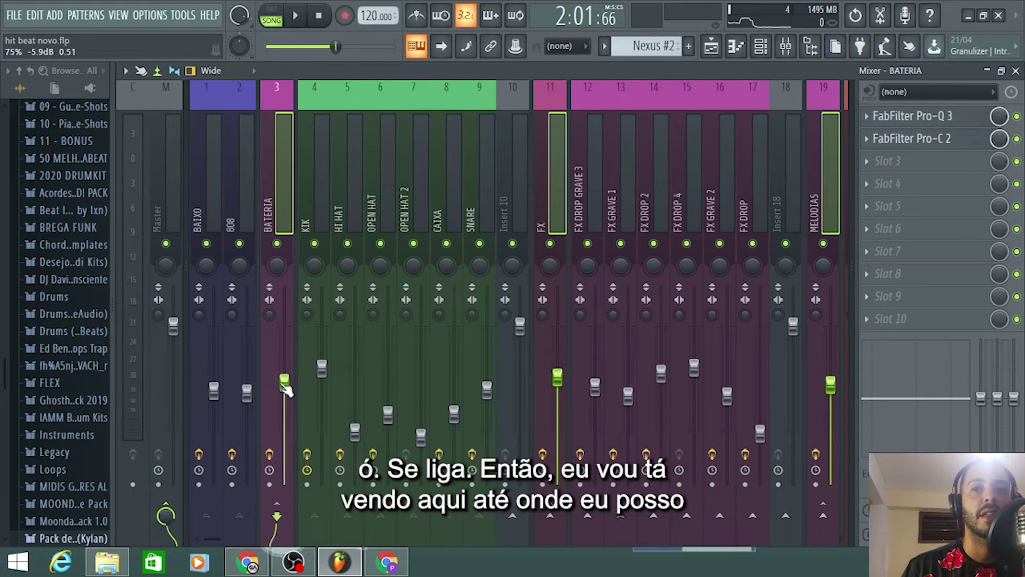
Step: Play the song and raise the selected BATERIA, FX, MELODIAS and VOZES group track volumes together slightly
{"action": "key", "text": "space"}
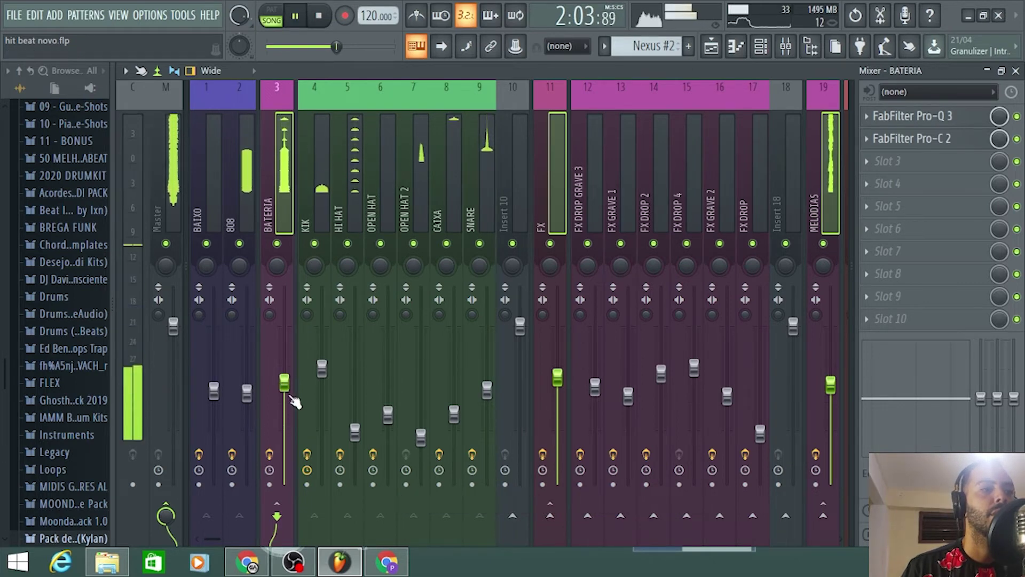
{"action": "left_click_drag", "start_coordinate": [284, 384], "coordinate": [284, 373]}
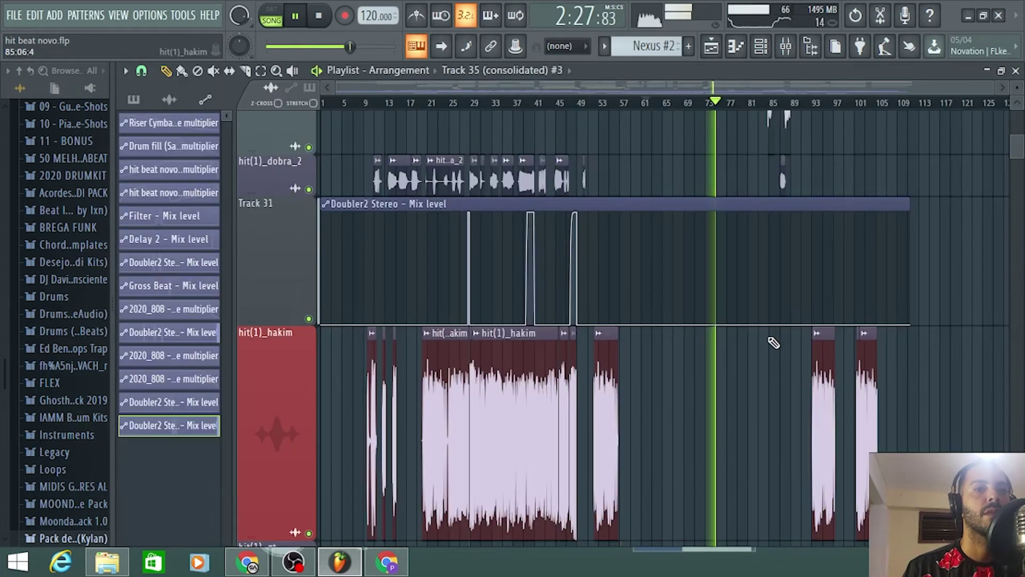
Step: Play the vocals around bar 73 in the playlist and slightly lengthen the end of the short hit(1)_gt clip on the GT track
{"action": "scroll", "coordinate": [758, 347], "scroll_direction": "down", "scroll_amount": 5}
{"action": "scroll", "coordinate": [736, 351], "scroll_direction": "up", "scroll_amount": 5}
{"action": "scroll", "coordinate": [627, 306], "scroll_direction": "down", "scroll_amount": 2}
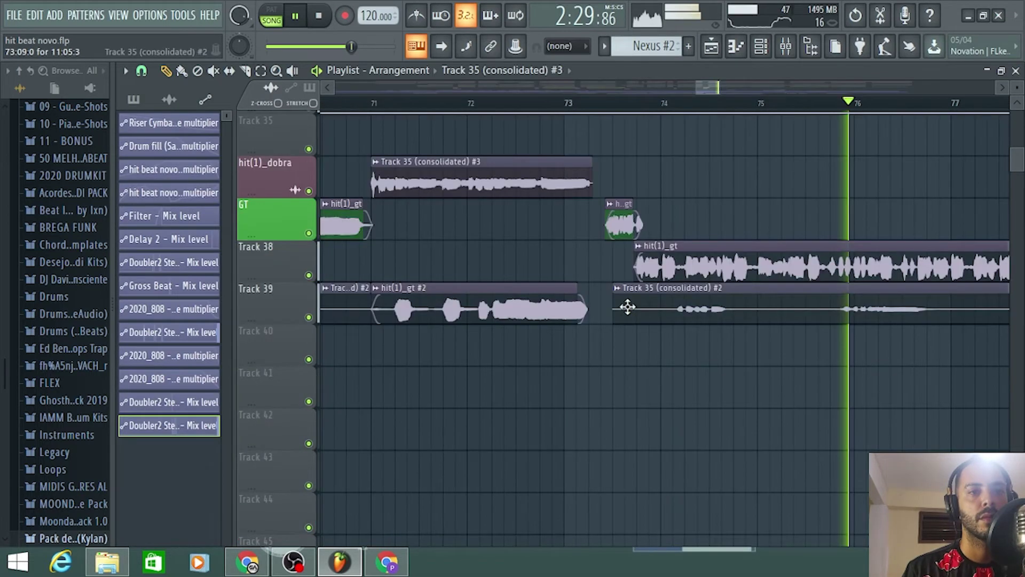
{"action": "scroll", "coordinate": [627, 306], "scroll_direction": "up", "scroll_amount": 3}
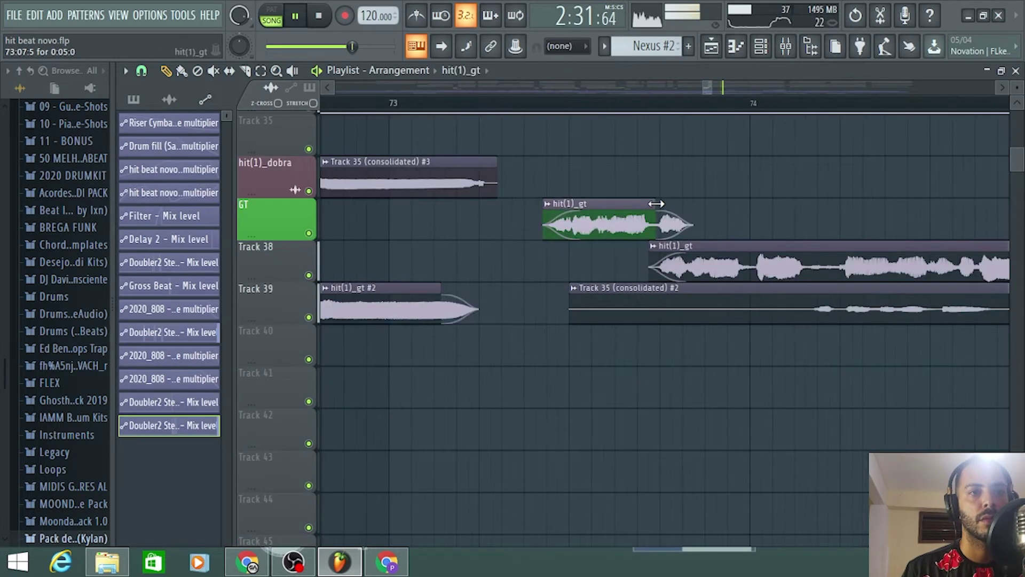
{"action": "key", "text": "space"}
{"action": "key", "text": "space"}
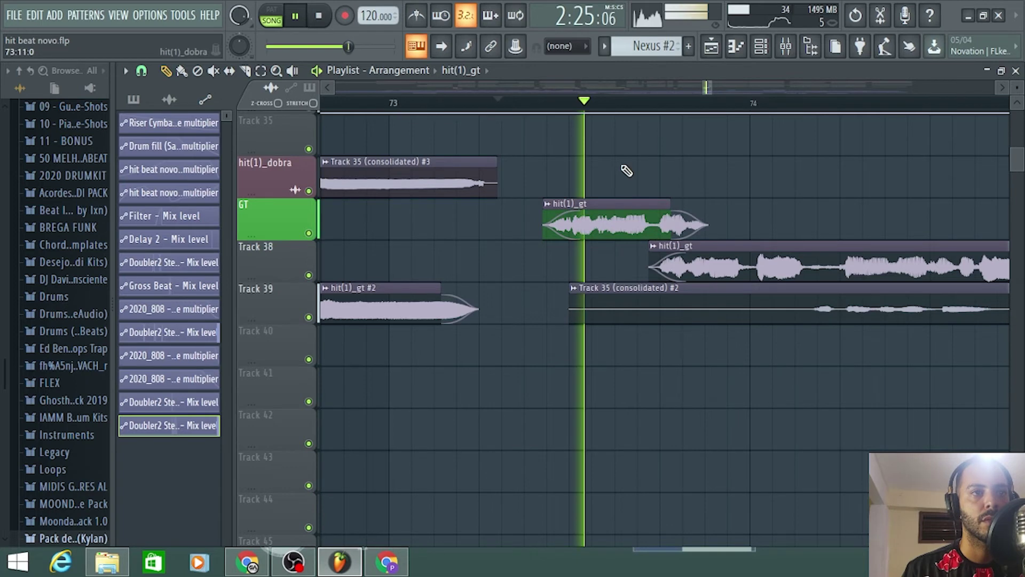
{"action": "scroll", "coordinate": [694, 203], "scroll_direction": "down", "scroll_amount": 3}
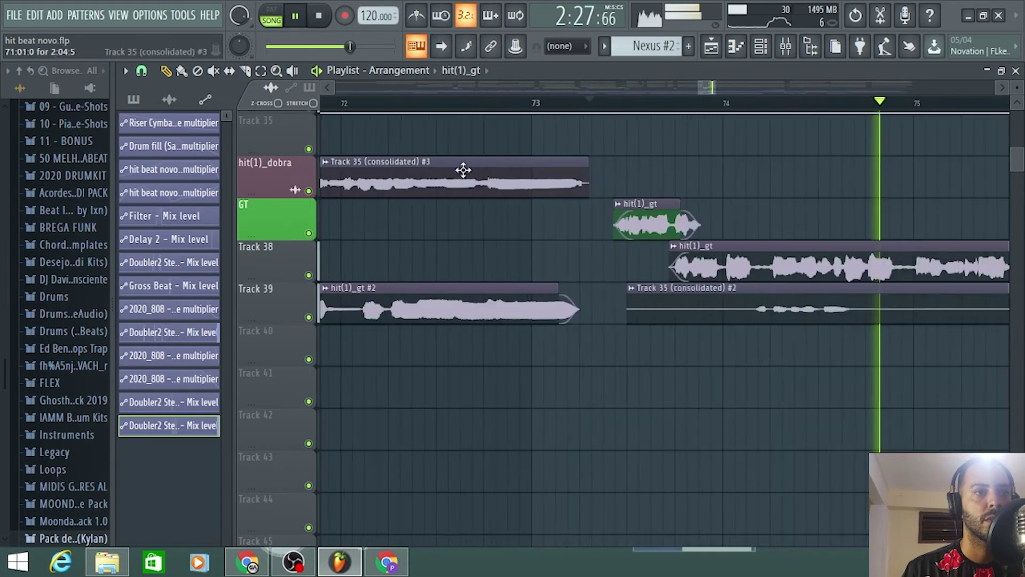
Step: Lengthen the hit(1)_gt #2 clip on Track 39 to 2:06:2 and set its sample's declicking mode to Generic (bleeding)
{"action": "key", "text": "space"}
{"action": "key", "text": "space"}
{"action": "scroll", "coordinate": [481, 224], "scroll_direction": "up", "scroll_amount": 4}
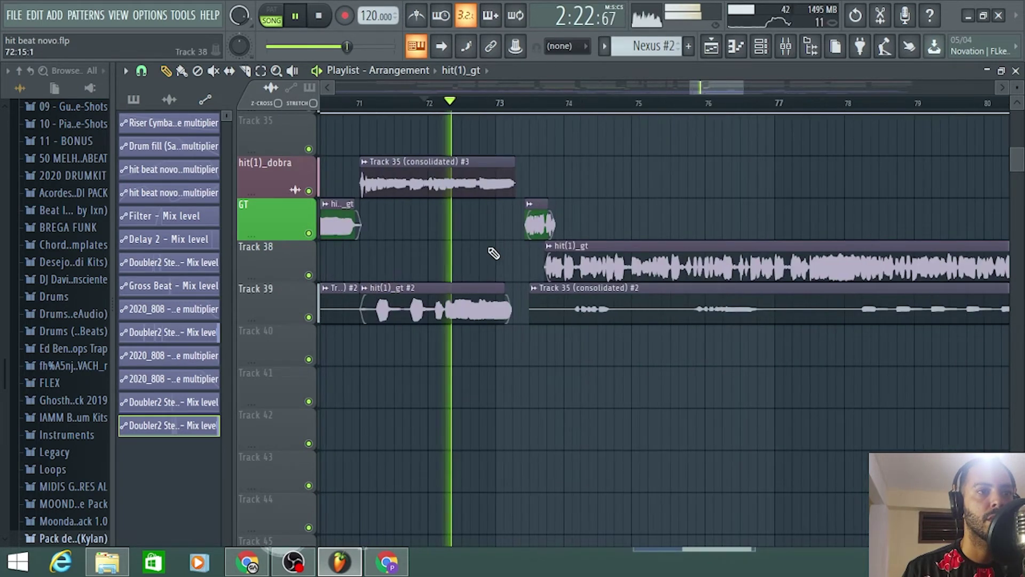
{"action": "scroll", "coordinate": [551, 276], "scroll_direction": "up", "scroll_amount": 3}
{"action": "left_click_drag", "start_coordinate": [515, 288], "coordinate": [660, 284]}
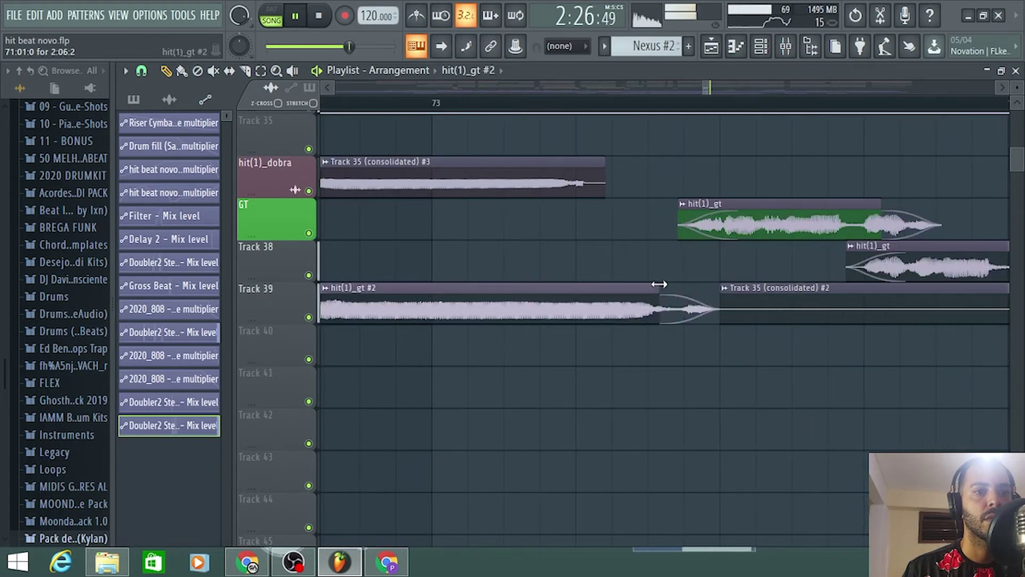
{"action": "double_click", "coordinate": [446, 314]}
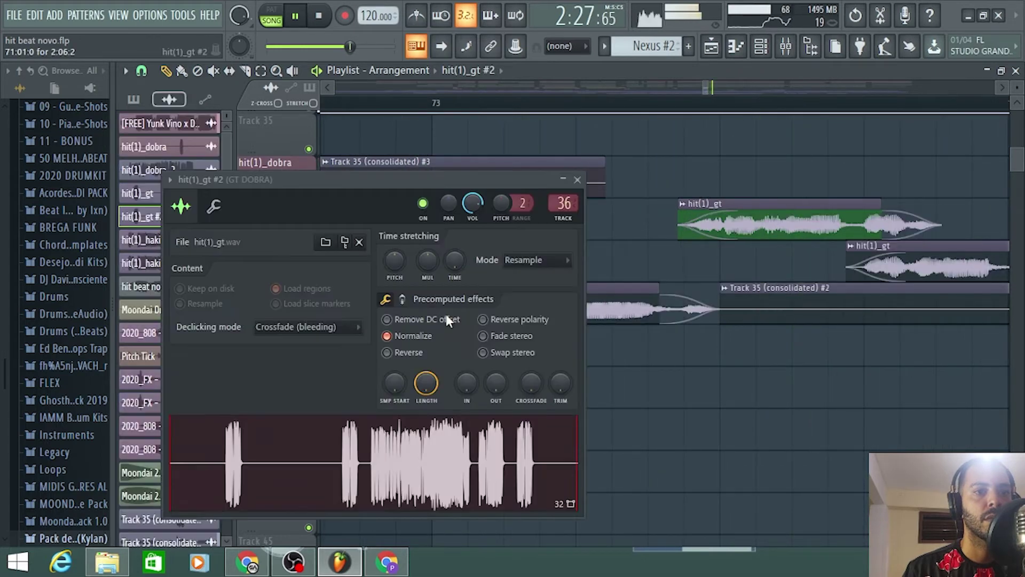
{"action": "left_click", "coordinate": [343, 326]}
{"action": "left_click", "coordinate": [316, 386]}
{"action": "left_click", "coordinate": [577, 180]}
{"action": "key", "text": "space"}
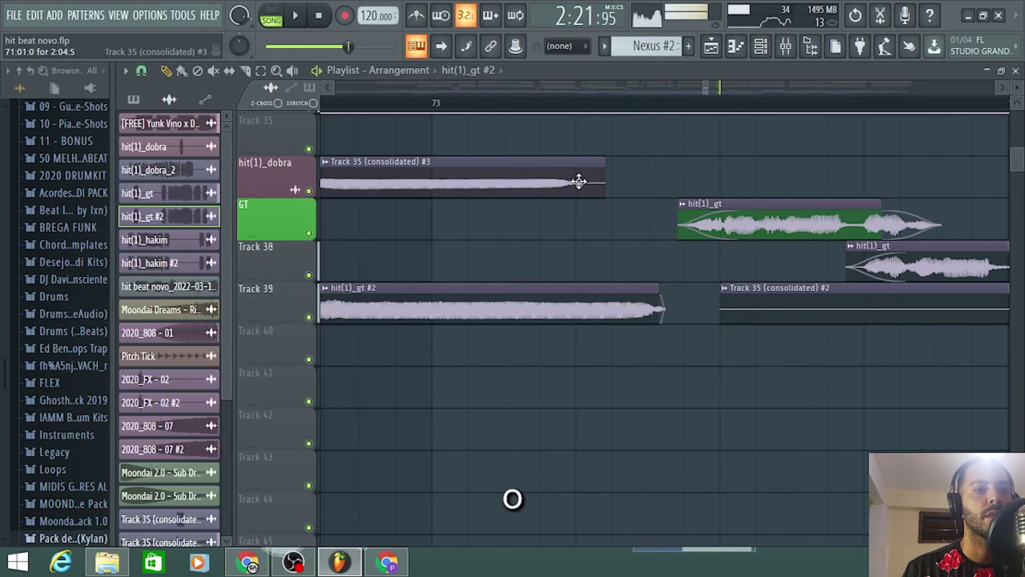
Step: Replay the vocals around bar 73 and set the Track 35 (consolidated) #3 sample's declicking mode to Generic (bleeding)
{"action": "key", "text": "space"}
{"action": "scroll", "coordinate": [627, 331], "scroll_direction": "down", "scroll_amount": 2, "text": "ctrl"}
{"action": "scroll", "coordinate": [627, 331], "scroll_direction": "up", "scroll_amount": 5}
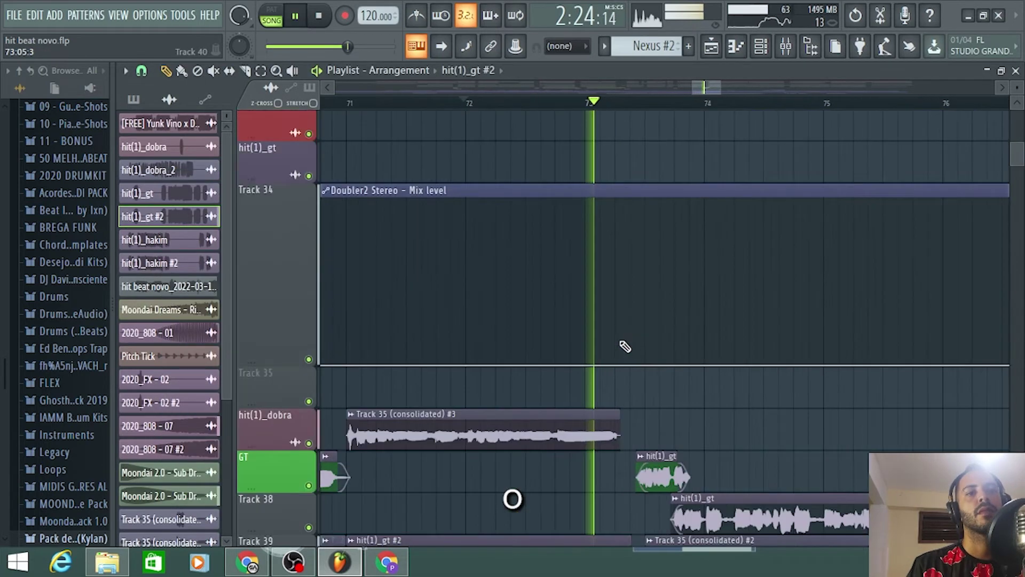
{"action": "scroll", "coordinate": [625, 347], "scroll_direction": "up", "scroll_amount": 3, "text": "ctrl"}
{"action": "scroll", "coordinate": [625, 346], "scroll_direction": "down", "scroll_amount": 4}
{"action": "scroll", "coordinate": [622, 347], "scroll_direction": "down", "scroll_amount": 3, "text": "ctrl"}
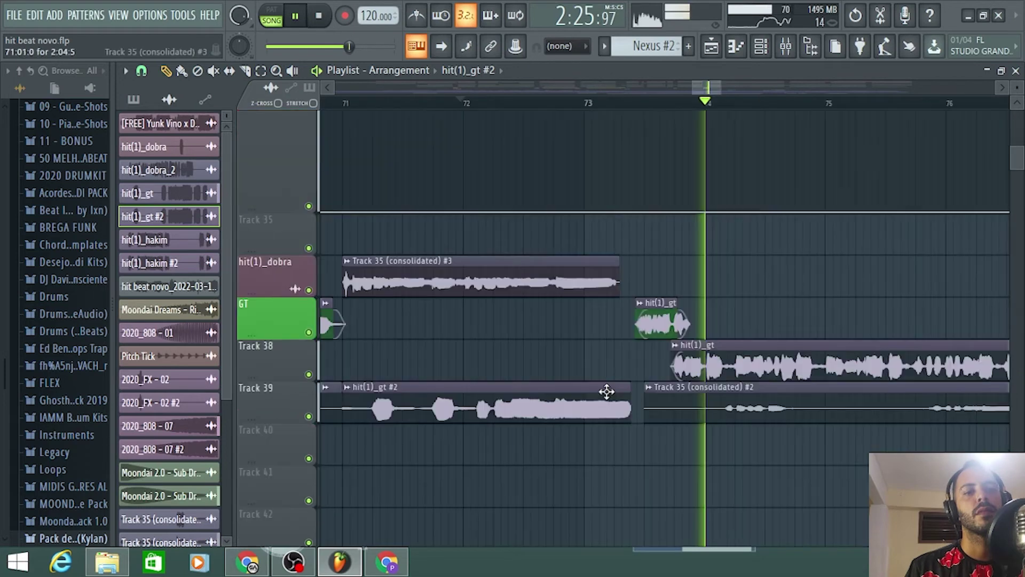
{"action": "scroll", "coordinate": [614, 347], "scroll_direction": "up", "scroll_amount": 2, "text": "ctrl"}
{"action": "double_click", "coordinate": [636, 256]}
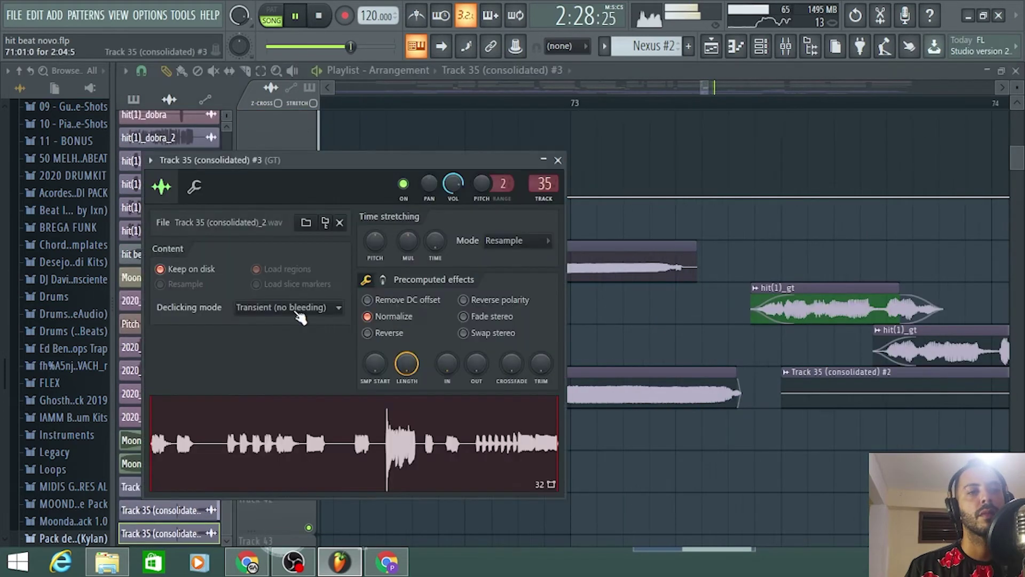
{"action": "left_click", "coordinate": [288, 307]}
{"action": "left_click", "coordinate": [299, 366]}
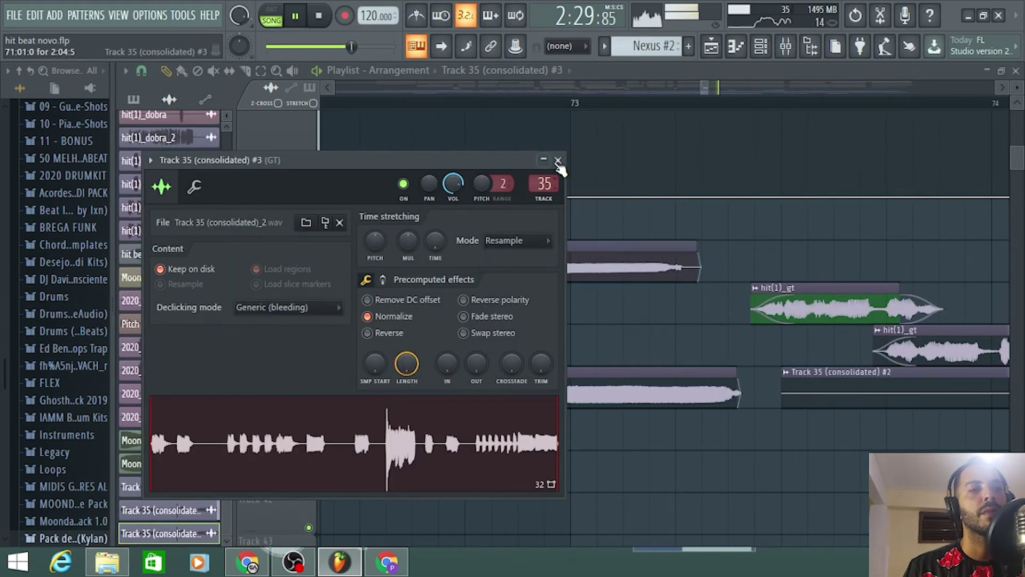
{"action": "left_click", "coordinate": [557, 160]}
Step: Shorten the end of the Track 35 (consolidated) #3 clip slightly and trim the hit(1)_gt #2 clip to 2:04:0
{"action": "left_click_drag", "start_coordinate": [697, 249], "coordinate": [670, 249]}
{"action": "scroll", "coordinate": [733, 400], "scroll_direction": "down", "scroll_amount": 3}
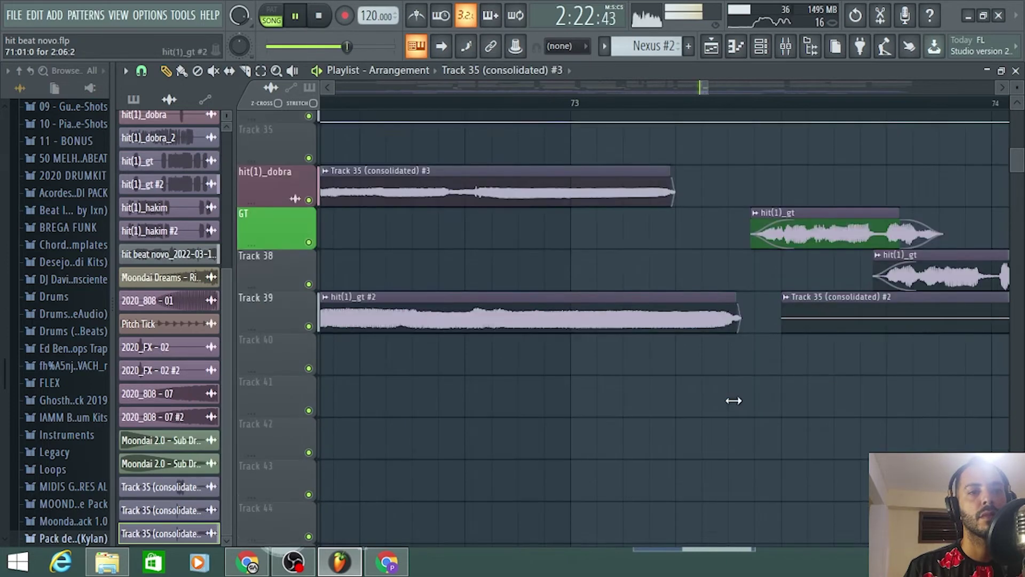
{"action": "scroll", "coordinate": [739, 377], "scroll_direction": "down", "scroll_amount": 2, "text": "ctrl"}
{"action": "scroll", "coordinate": [738, 376], "scroll_direction": "up", "scroll_amount": 2, "text": "ctrl"}
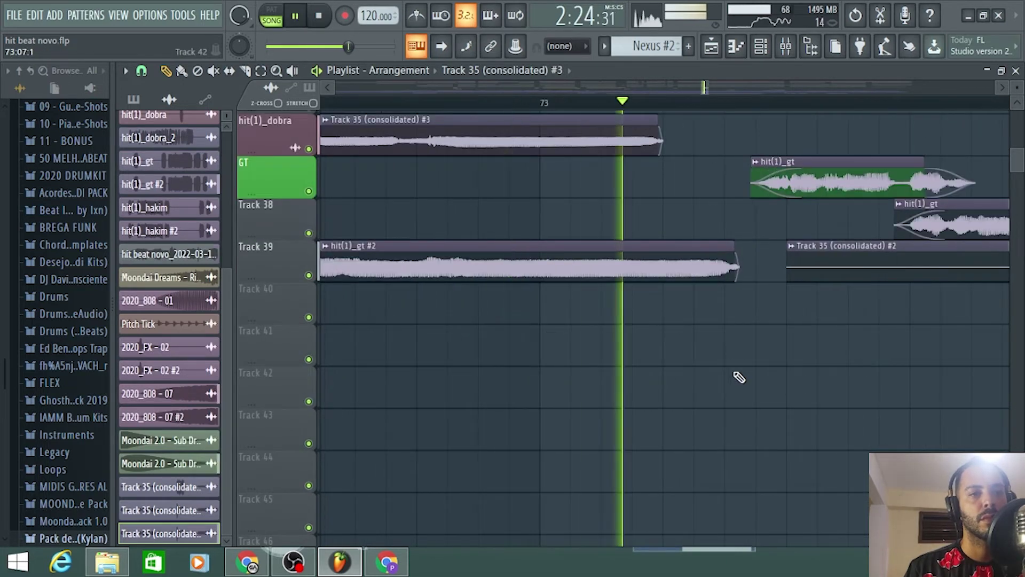
{"action": "left_click_drag", "start_coordinate": [736, 267], "coordinate": [666, 267]}
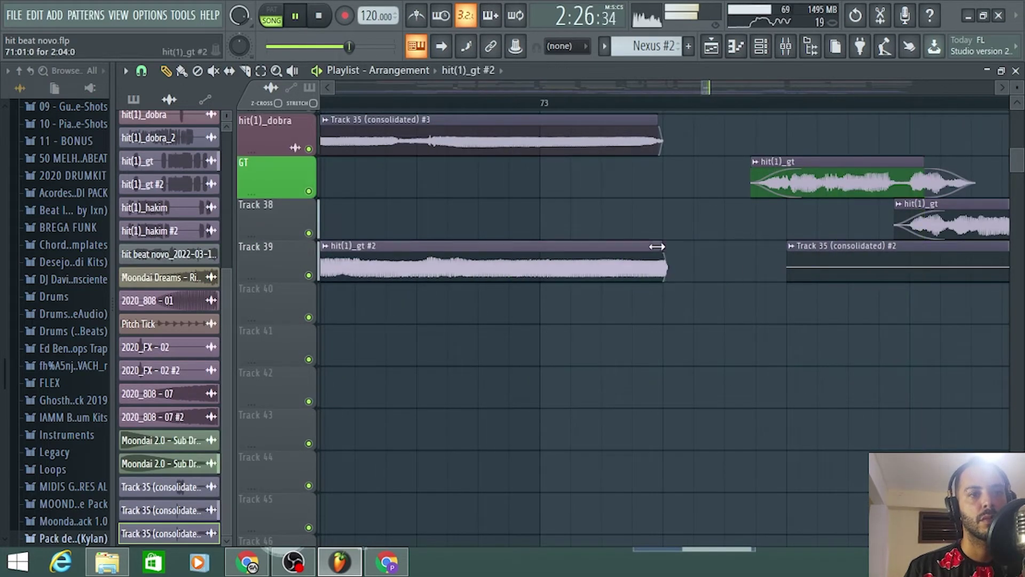
{"action": "scroll", "coordinate": [668, 305], "scroll_direction": "up", "scroll_amount": 1, "text": "ctrl"}
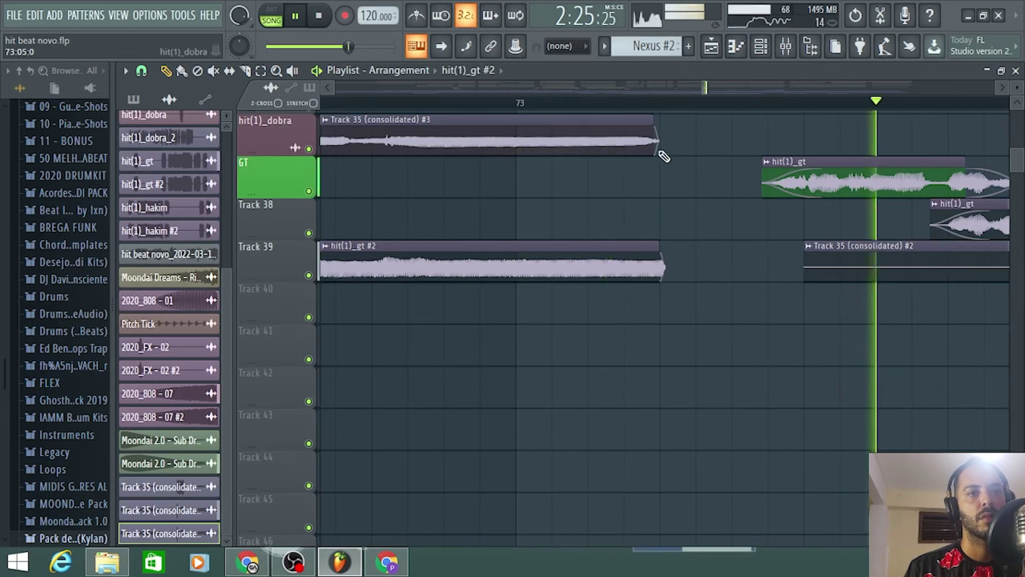
Step: Fine-tune the ends of the Track 35 (consolidated) #3 and hit(1)_gt #2 clips just after bar 73, checking them in playback
{"action": "key", "text": "space"}
{"action": "left_click_drag", "start_coordinate": [659, 144], "coordinate": [669, 144]}
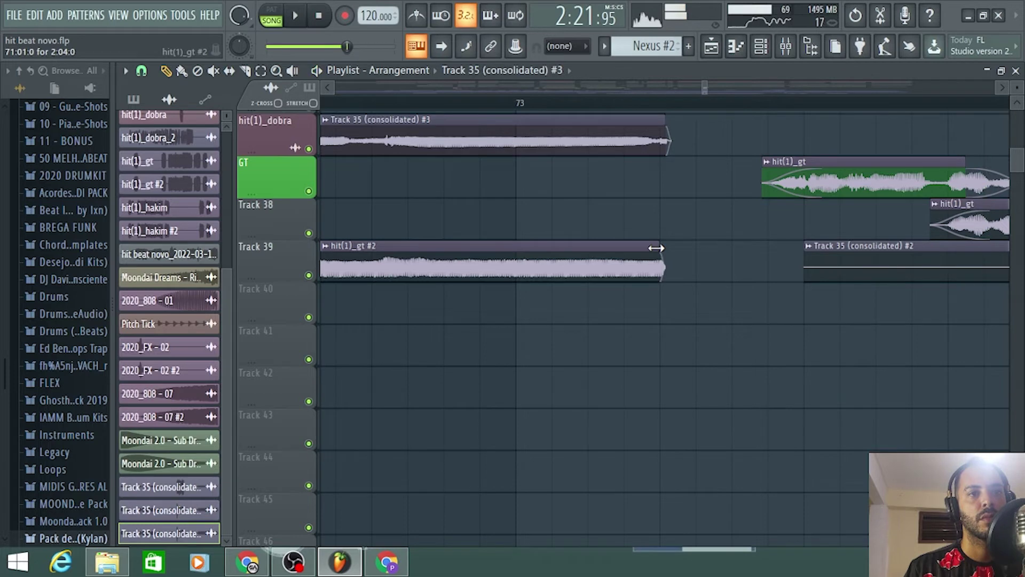
{"action": "left_click_drag", "start_coordinate": [656, 248], "coordinate": [627, 248]}
{"action": "key", "text": "space"}
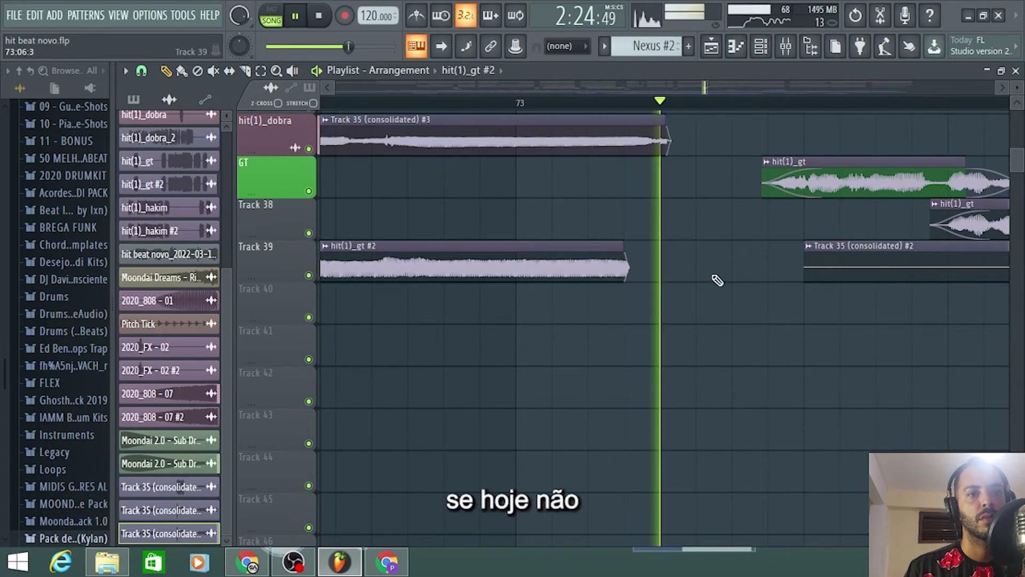
{"action": "scroll", "coordinate": [694, 267], "scroll_direction": "up", "scroll_amount": 3}
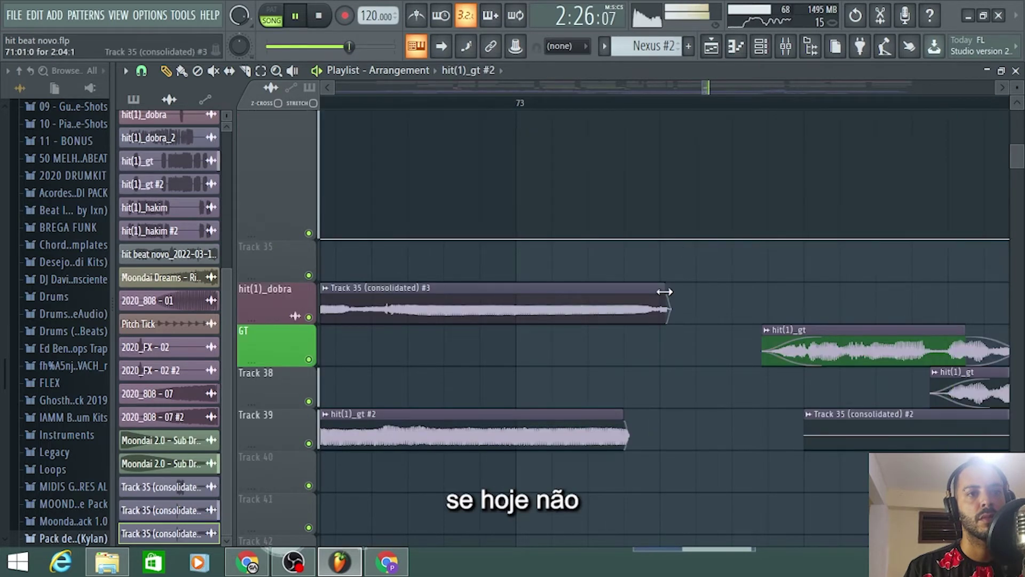
{"action": "left_click_drag", "start_coordinate": [664, 291], "coordinate": [655, 292]}
{"action": "scroll", "coordinate": [673, 296], "scroll_direction": "down", "scroll_amount": 3}
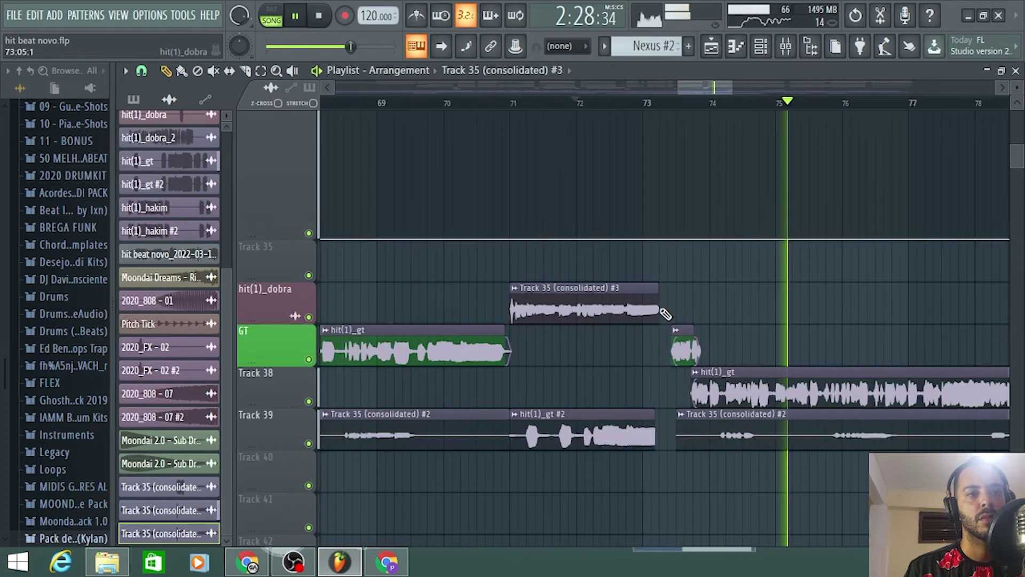
Step: Listen past the break at bar 73, stop playback and review the arrangement from the vocal tracks up to the sample base
{"action": "scroll", "coordinate": [694, 302], "scroll_direction": "down", "scroll_amount": 3}
{"action": "scroll", "coordinate": [543, 245], "scroll_direction": "up", "scroll_amount": 5}
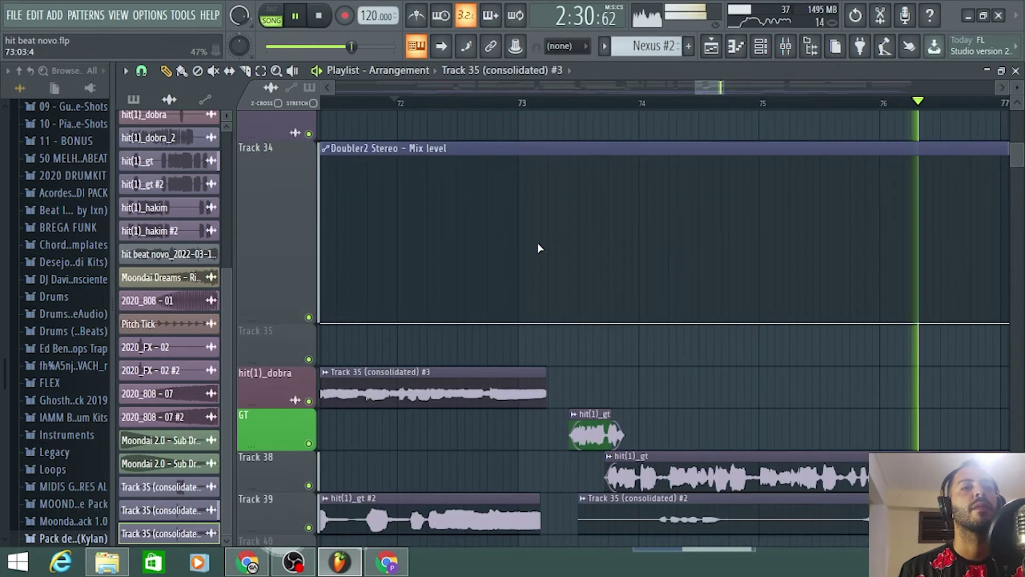
{"action": "scroll", "coordinate": [544, 248], "scroll_direction": "up", "scroll_amount": 6}
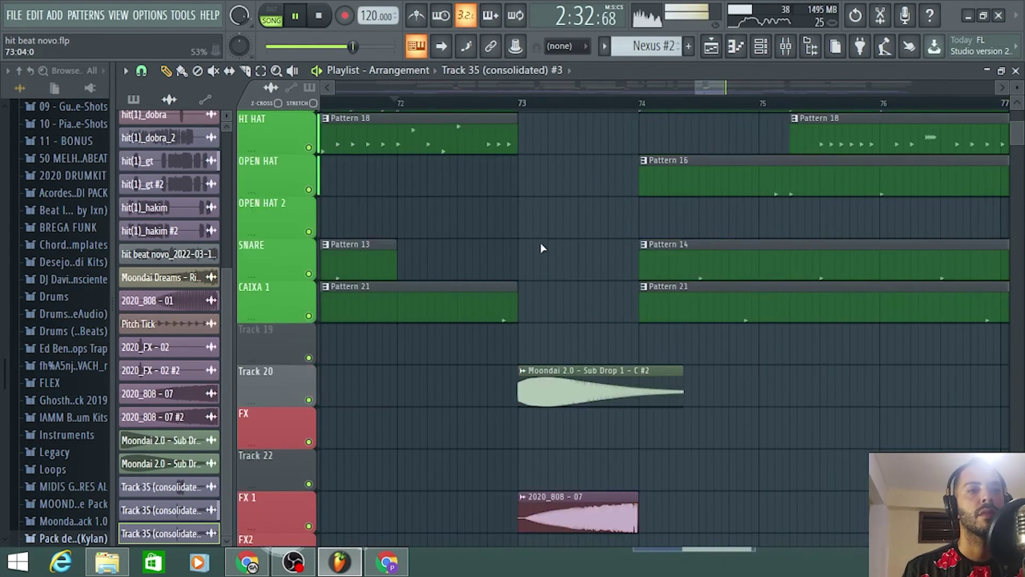
{"action": "scroll", "coordinate": [542, 248], "scroll_direction": "up", "scroll_amount": 9}
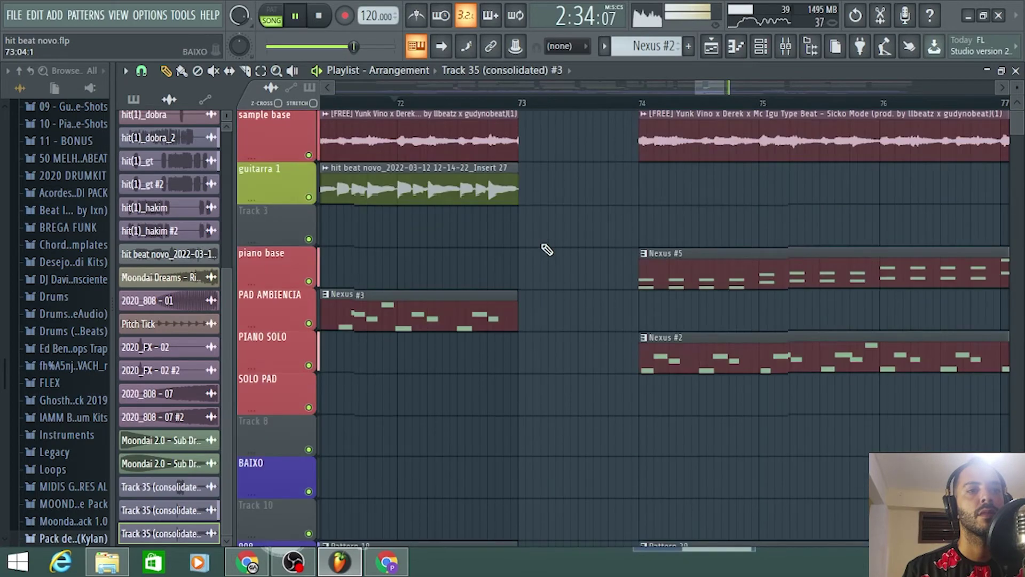
{"action": "scroll", "coordinate": [546, 247], "scroll_direction": "down", "scroll_amount": 8}
{"action": "key", "text": "space"}
{"action": "scroll", "coordinate": [537, 268], "scroll_direction": "down", "scroll_amount": 3}
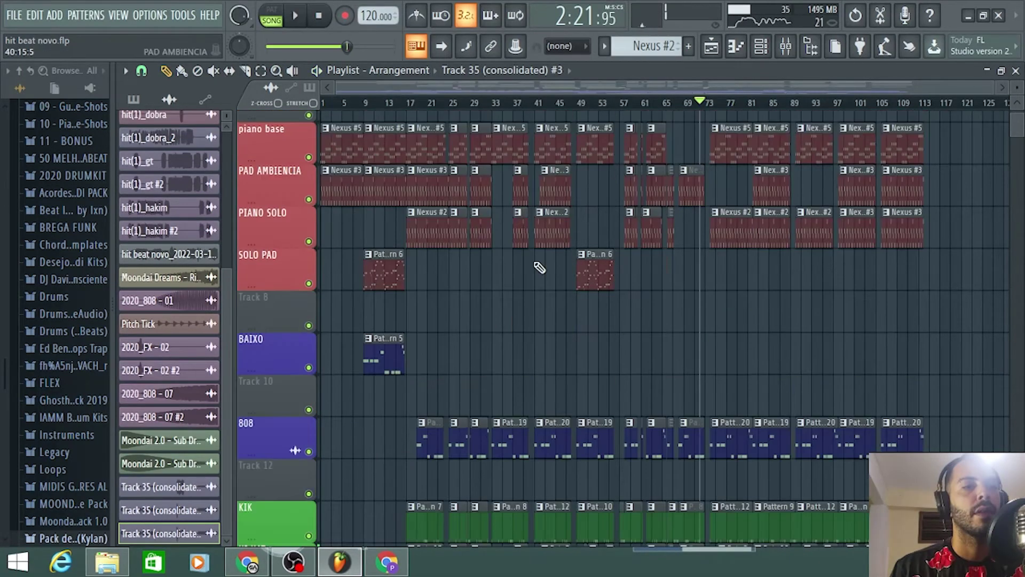
{"action": "scroll", "coordinate": [568, 261], "scroll_direction": "down", "scroll_amount": 4}
{"action": "scroll", "coordinate": [568, 261], "scroll_direction": "down", "scroll_amount": 3}
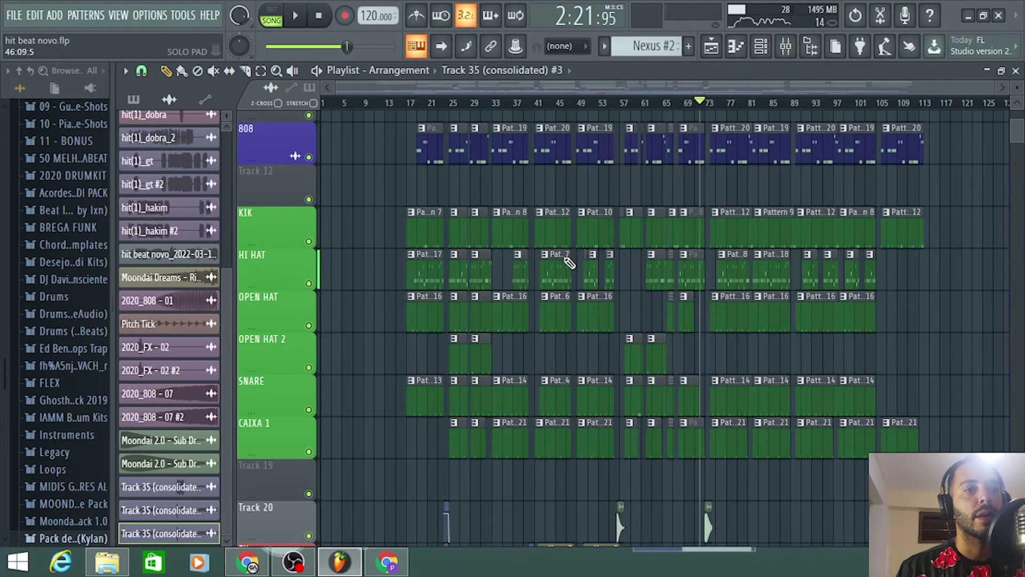
{"action": "scroll", "coordinate": [569, 261], "scroll_direction": "up", "scroll_amount": 10}
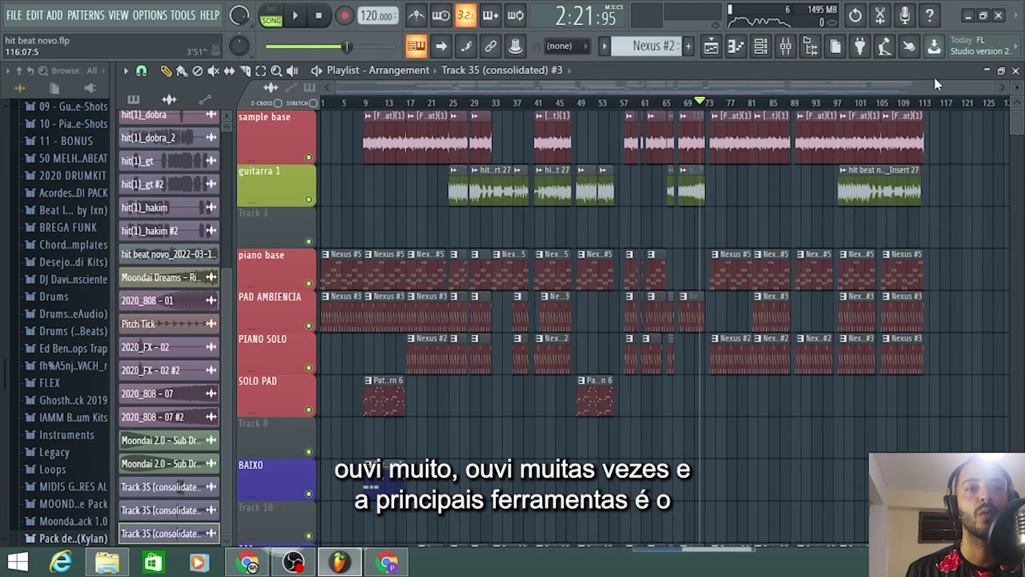
Step: Return to the mixer and review its tracks from BAIXO through the vocal tracks and back, selecting the first vocal track under VOZES
{"action": "left_click", "coordinate": [786, 48]}
{"action": "scroll", "coordinate": [381, 194], "scroll_direction": "up", "scroll_amount": 5}
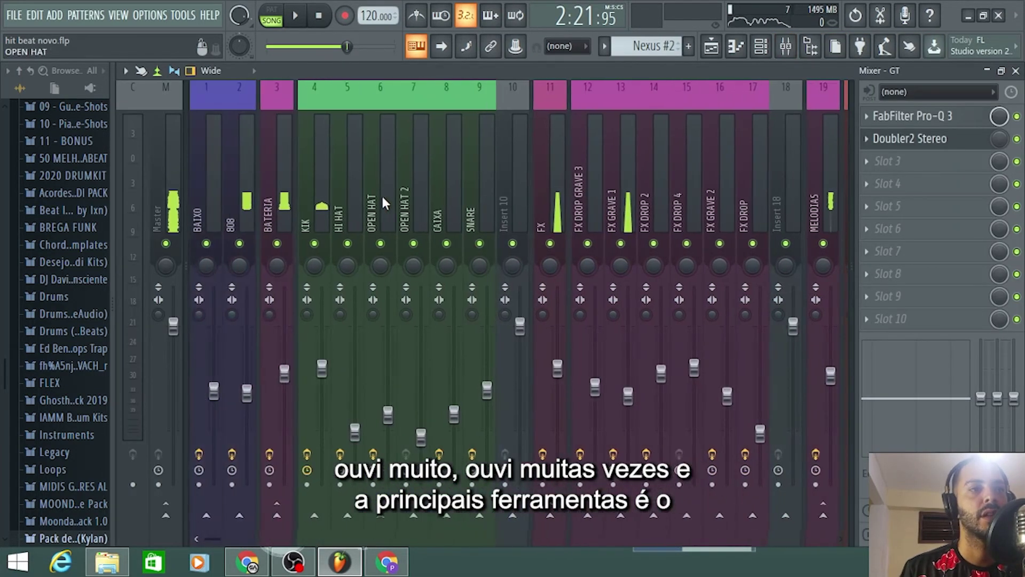
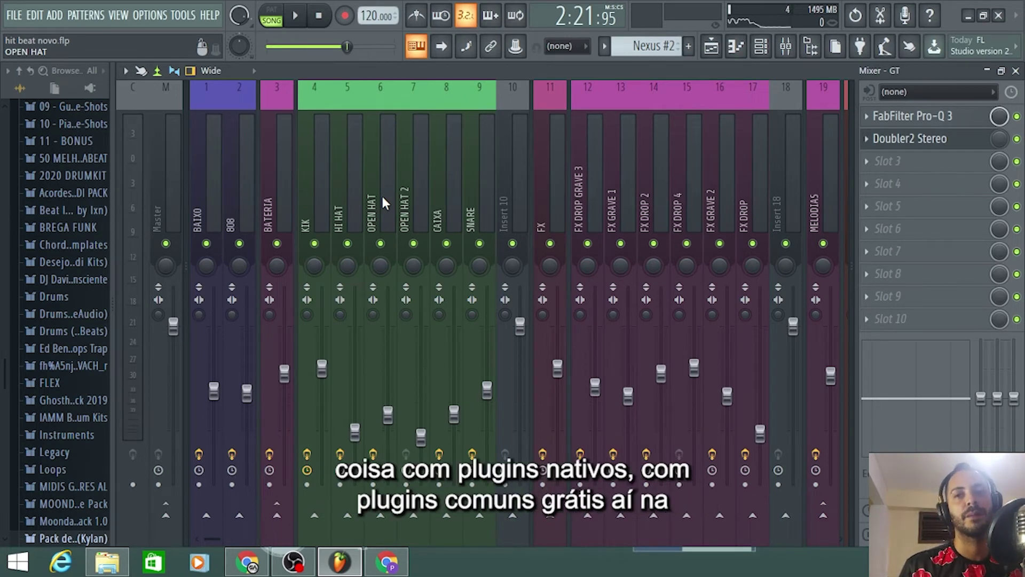
{"action": "scroll", "coordinate": [383, 198], "scroll_direction": "right", "scroll_amount": 5}
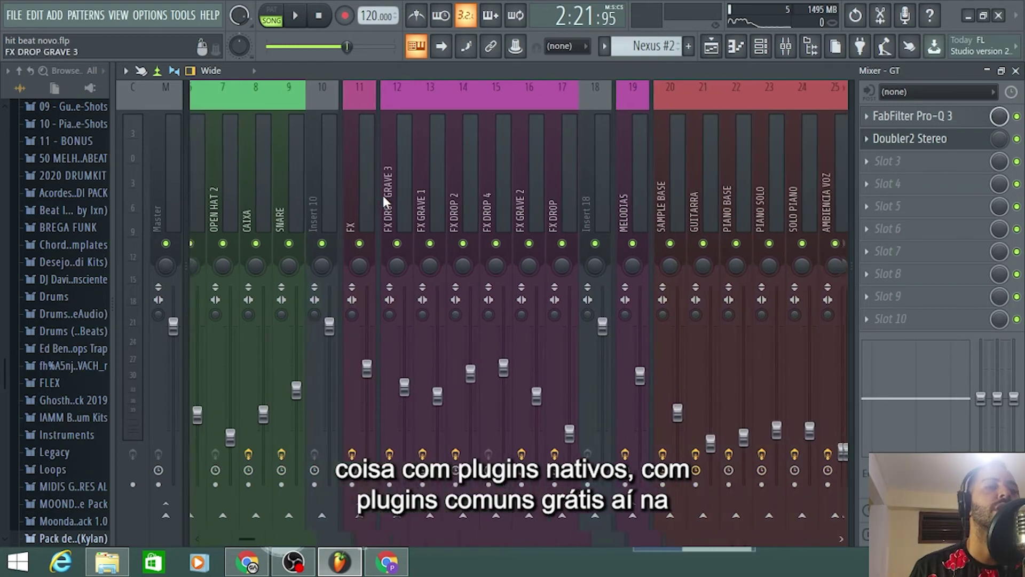
{"action": "scroll", "coordinate": [383, 198], "scroll_direction": "left", "scroll_amount": 4}
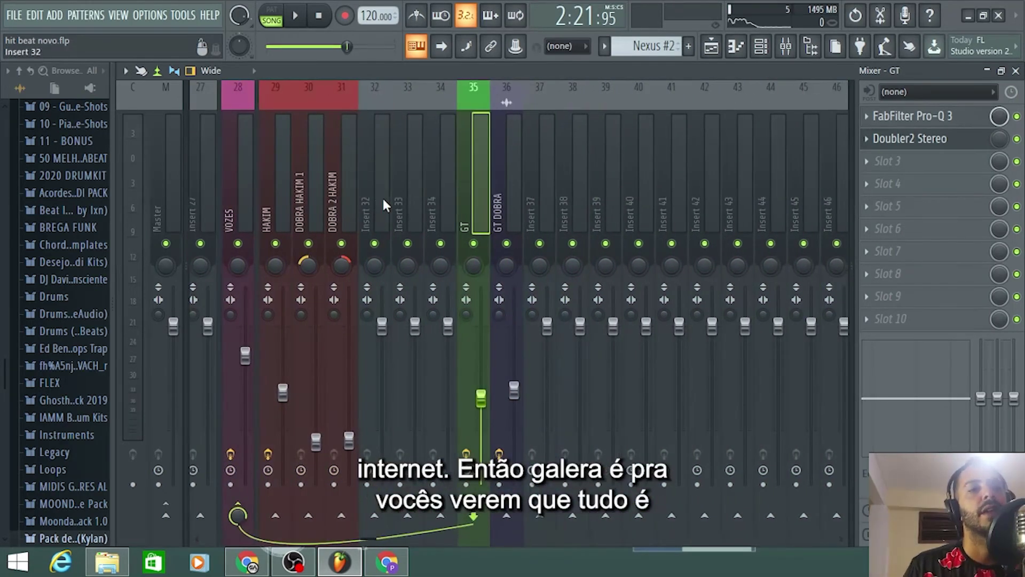
{"action": "scroll", "coordinate": [382, 196], "scroll_direction": "right", "scroll_amount": 5}
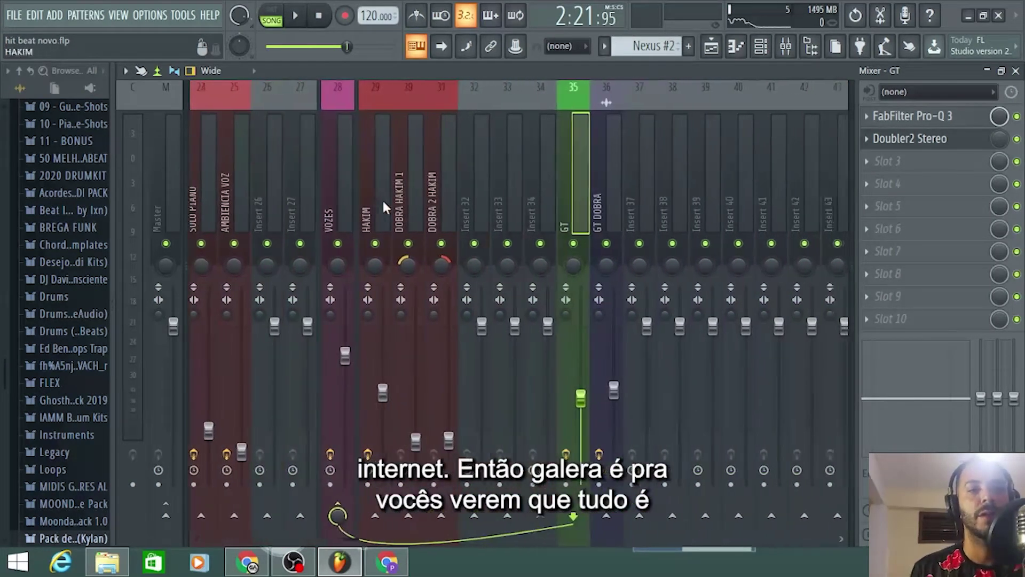
{"action": "left_click", "coordinate": [496, 164]}
{"action": "left_click", "coordinate": [481, 165]}
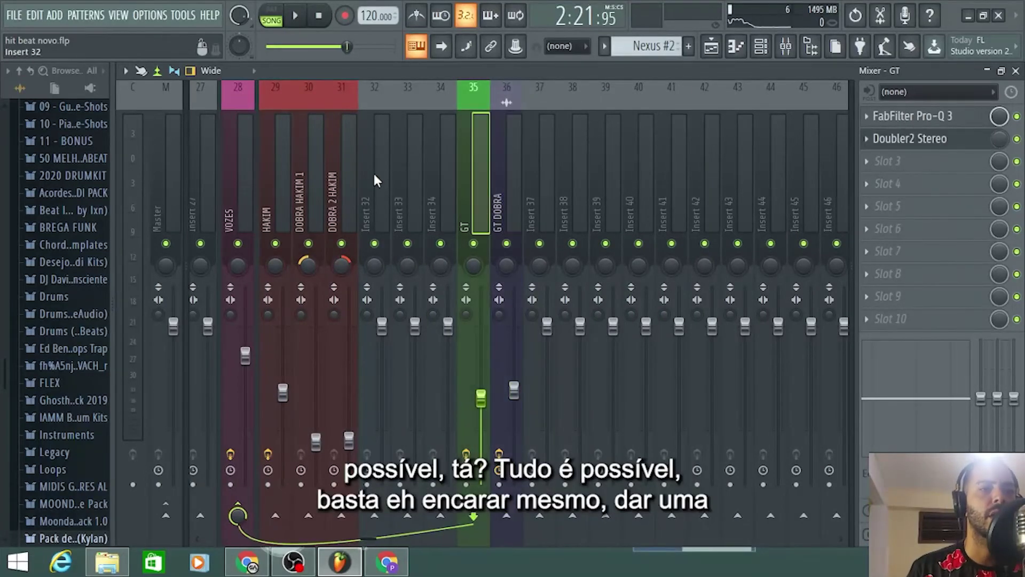
{"action": "left_click", "coordinate": [344, 174]}
{"action": "left_click", "coordinate": [288, 174]}
{"action": "scroll", "coordinate": [335, 181], "scroll_direction": "left", "scroll_amount": 8}
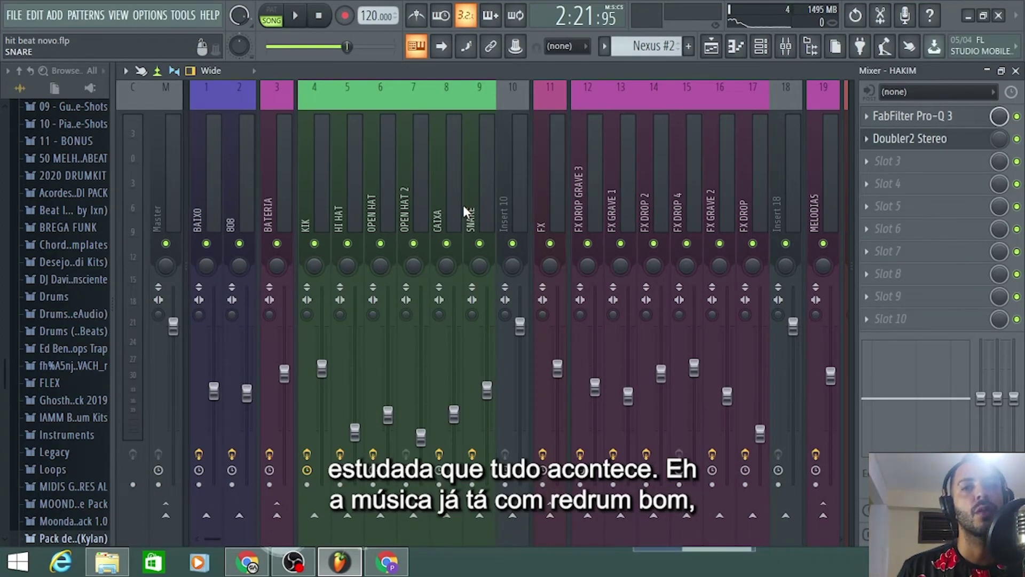
Step: Review the song arrangement, then look over the mixer tracks from BAIXO through the vocals and back
{"action": "left_click", "coordinate": [710, 47]}
{"action": "scroll", "coordinate": [464, 123], "scroll_direction": "down", "scroll_amount": 3}
{"action": "scroll", "coordinate": [463, 123], "scroll_direction": "up", "scroll_amount": 3}
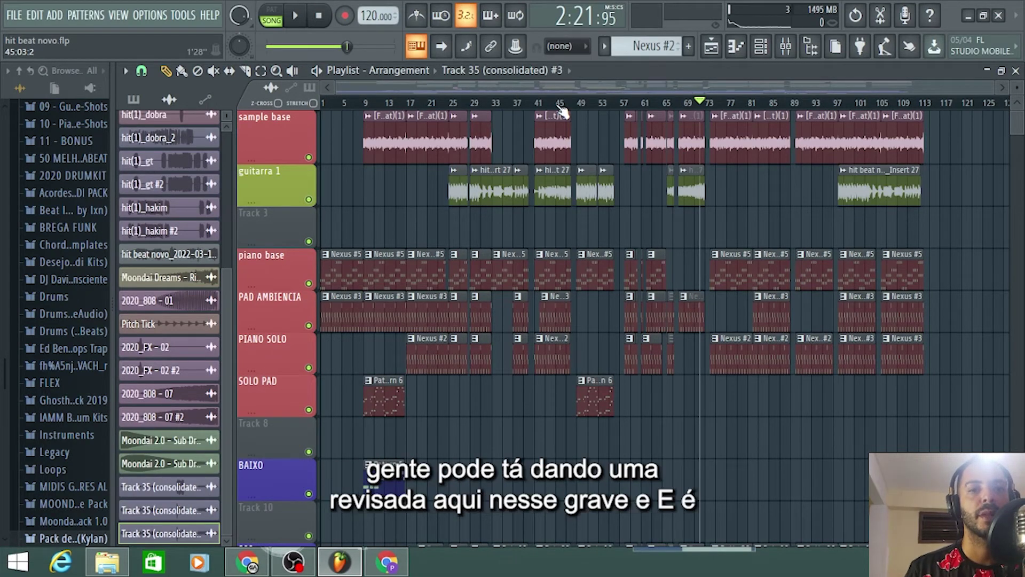
{"action": "left_click", "coordinate": [785, 46]}
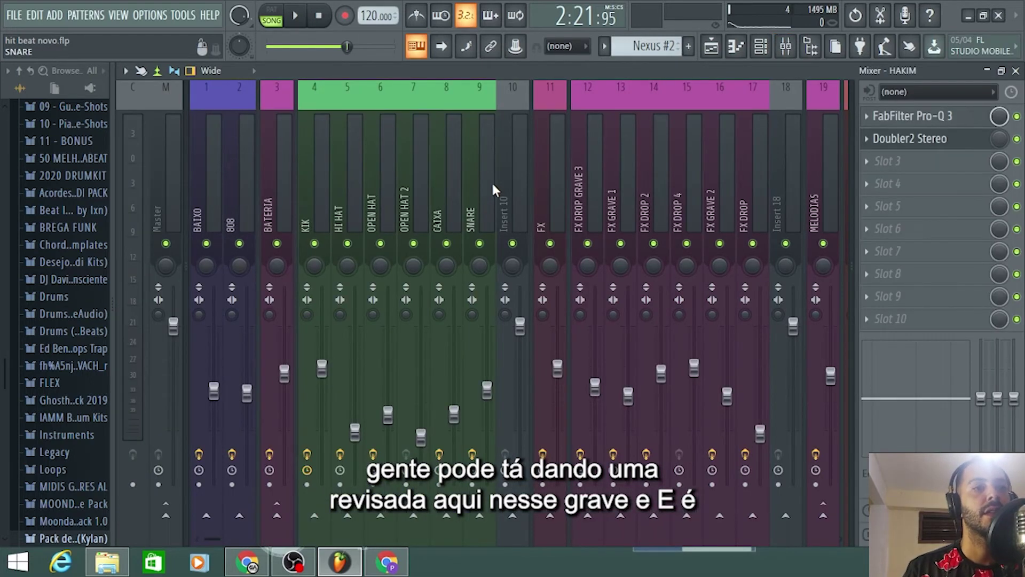
{"action": "scroll", "coordinate": [491, 181], "scroll_direction": "down", "scroll_amount": 6}
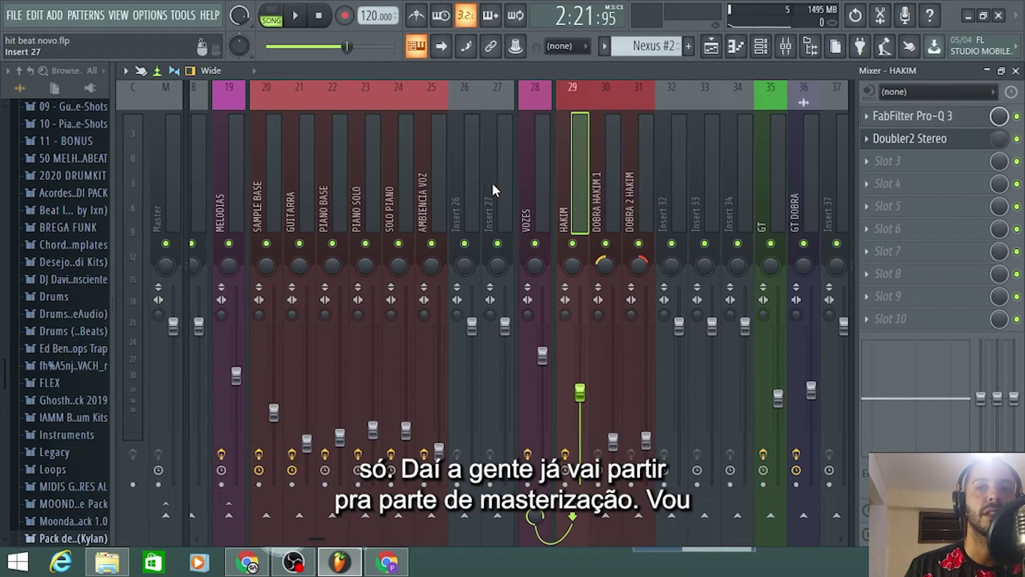
{"action": "scroll", "coordinate": [492, 184], "scroll_direction": "up", "scroll_amount": 3}
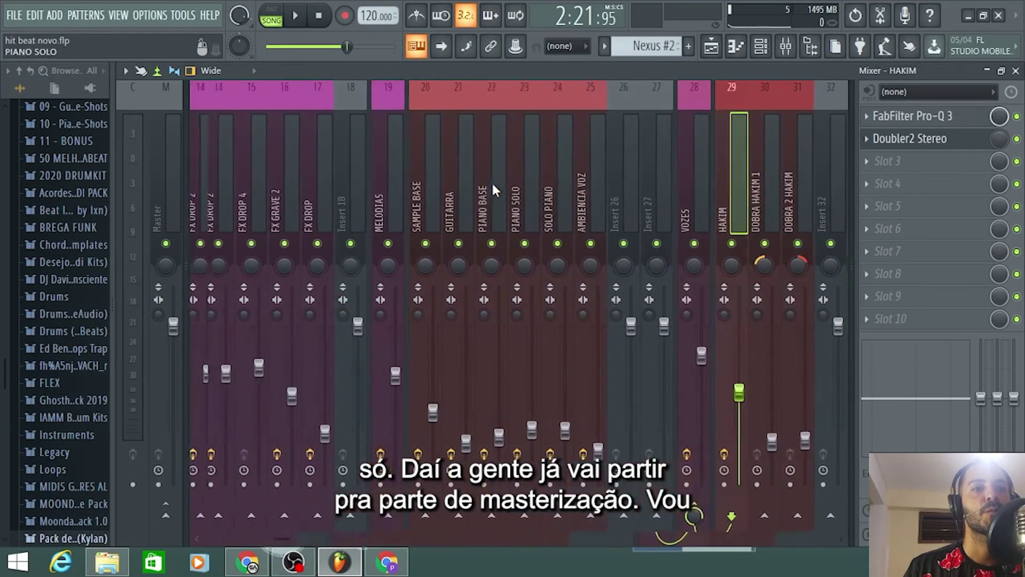
{"action": "scroll", "coordinate": [491, 181], "scroll_direction": "up", "scroll_amount": 4}
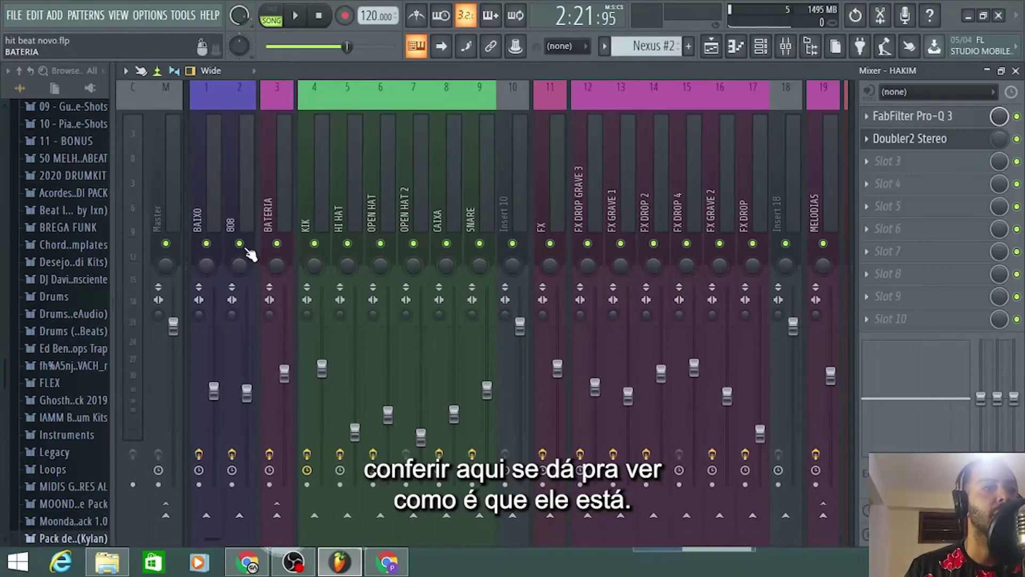
Step: Play the song with only the BAIXO, 808 and BATERIA mixer tracks active besides the Master
{"action": "left_click", "coordinate": [294, 16]}
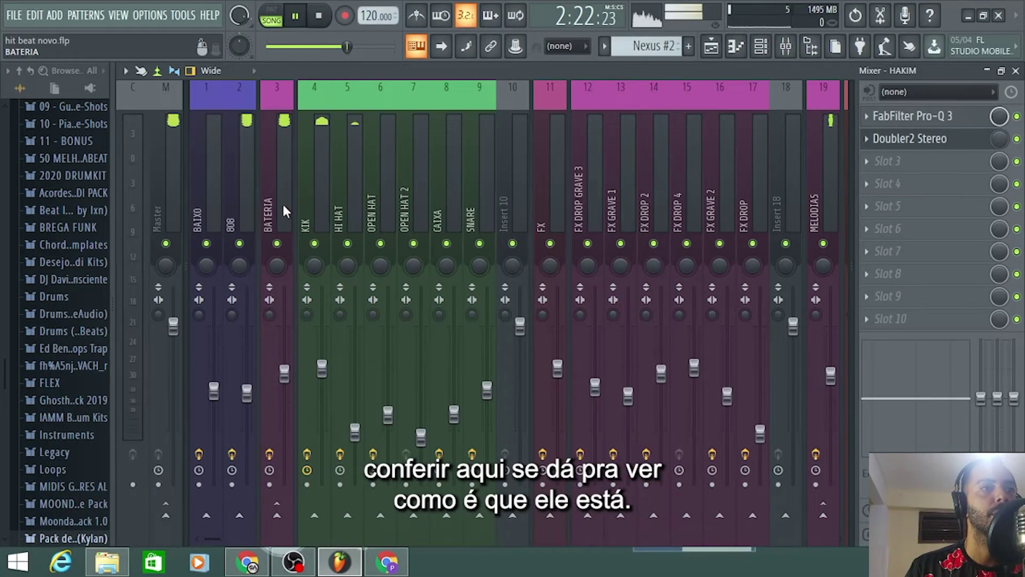
{"action": "right_click", "coordinate": [239, 243]}
{"action": "left_click", "coordinate": [206, 244]}
{"action": "left_click", "coordinate": [276, 243]}
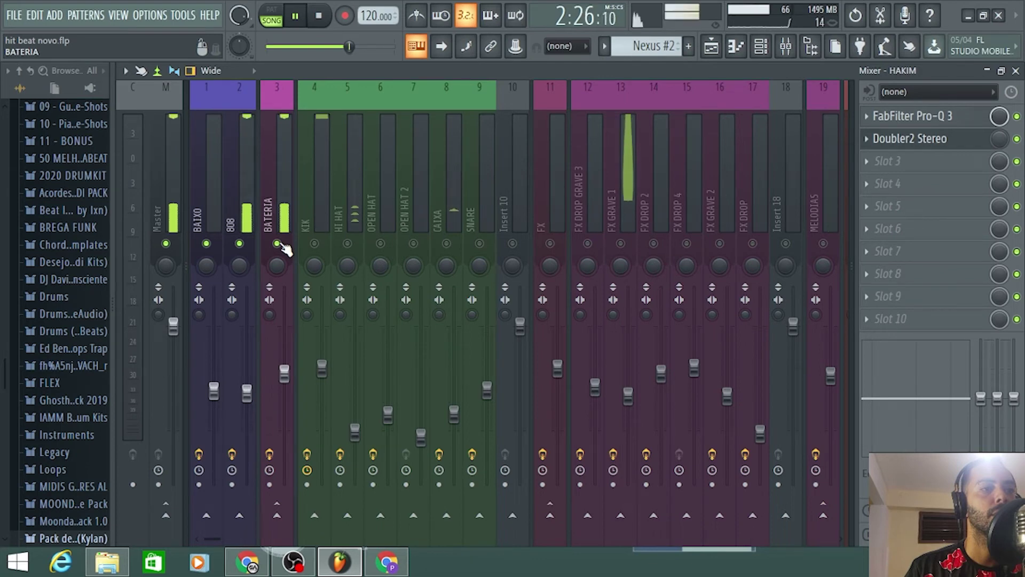
Step: Add L3 UltraMaximizer Stereo to the 808 track's third effect slot
{"action": "left_click", "coordinate": [248, 187]}
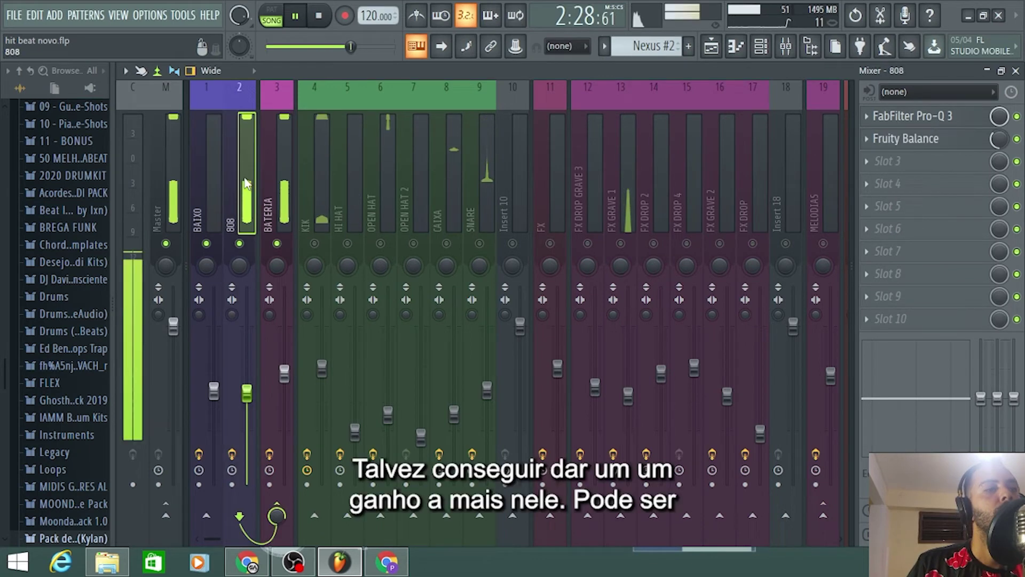
{"action": "left_click", "coordinate": [909, 162]}
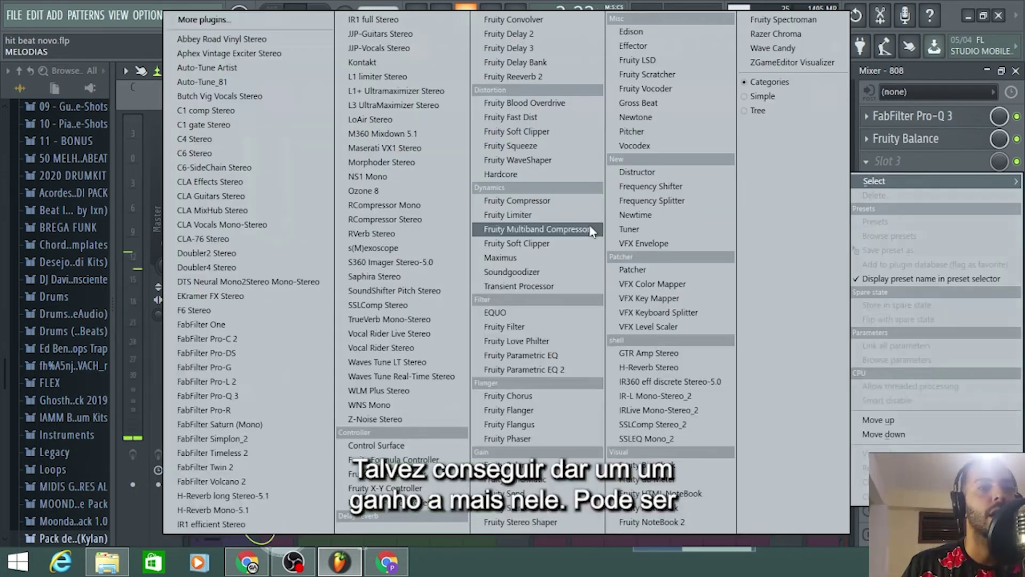
{"action": "left_click", "coordinate": [381, 105]}
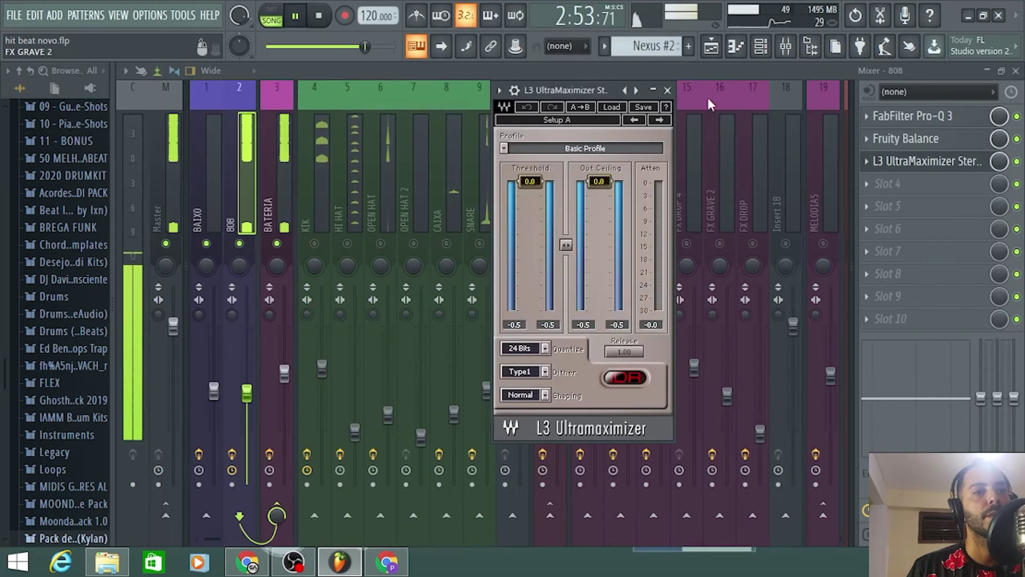
{"action": "left_click_drag", "start_coordinate": [617, 94], "coordinate": [547, 93]}
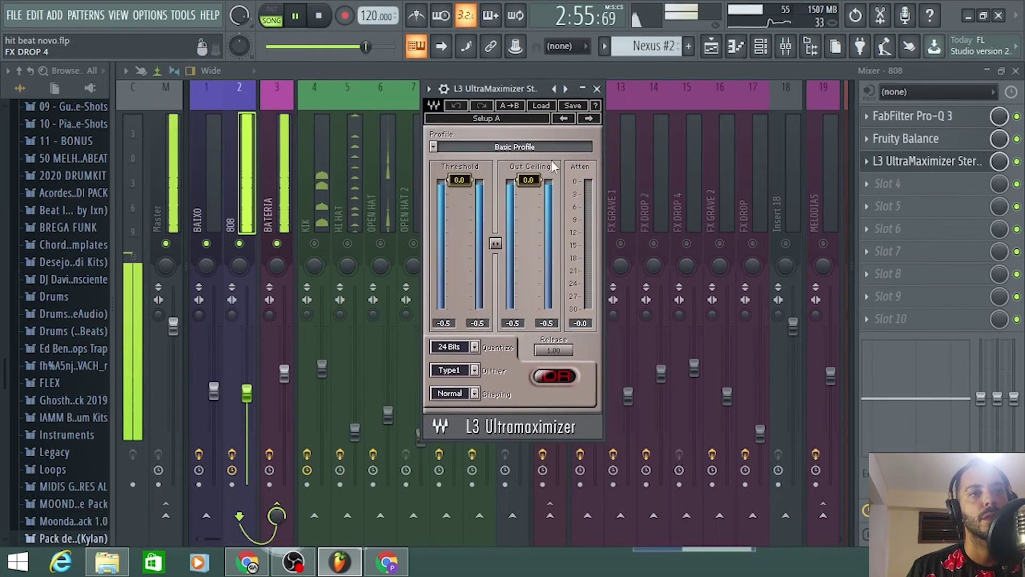
{"action": "left_click", "coordinate": [539, 91]}
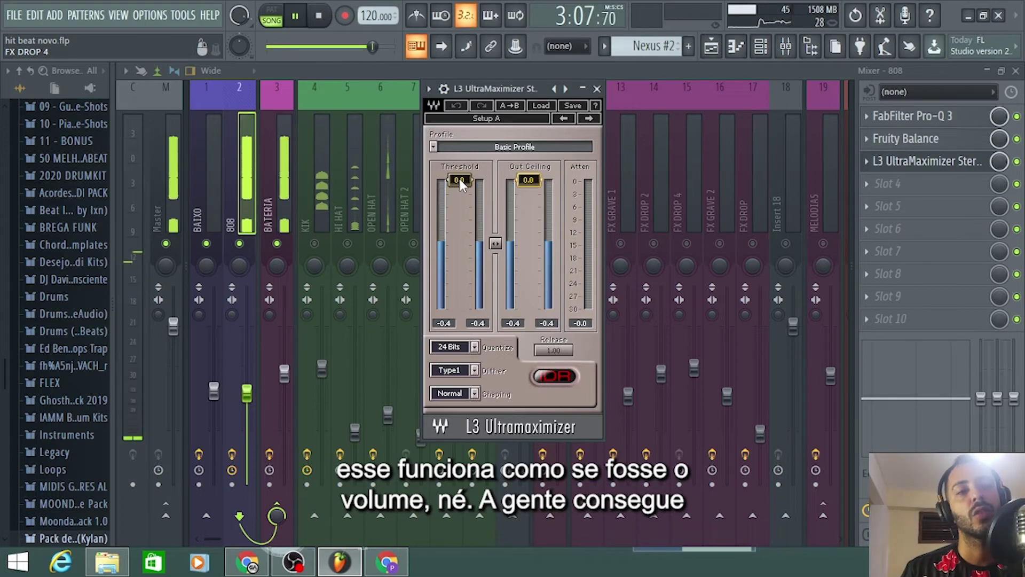
Step: Try an L3 UltraMaximizer Out Ceiling of -6 dB on the 808, then set it to -2 dB
{"action": "left_click", "coordinate": [528, 180]}
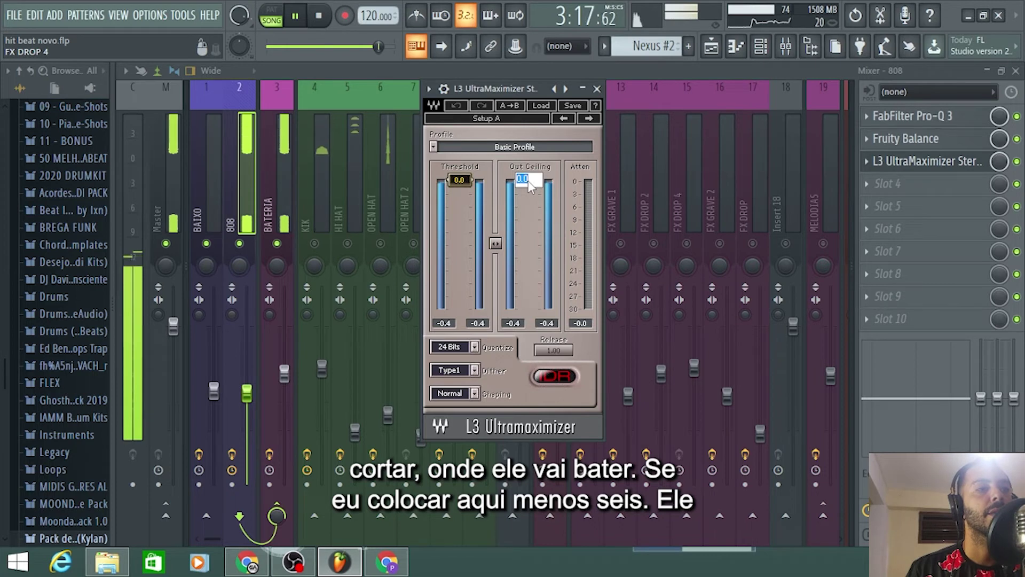
{"action": "type", "text": "-6"}
{"action": "key", "text": "Return"}
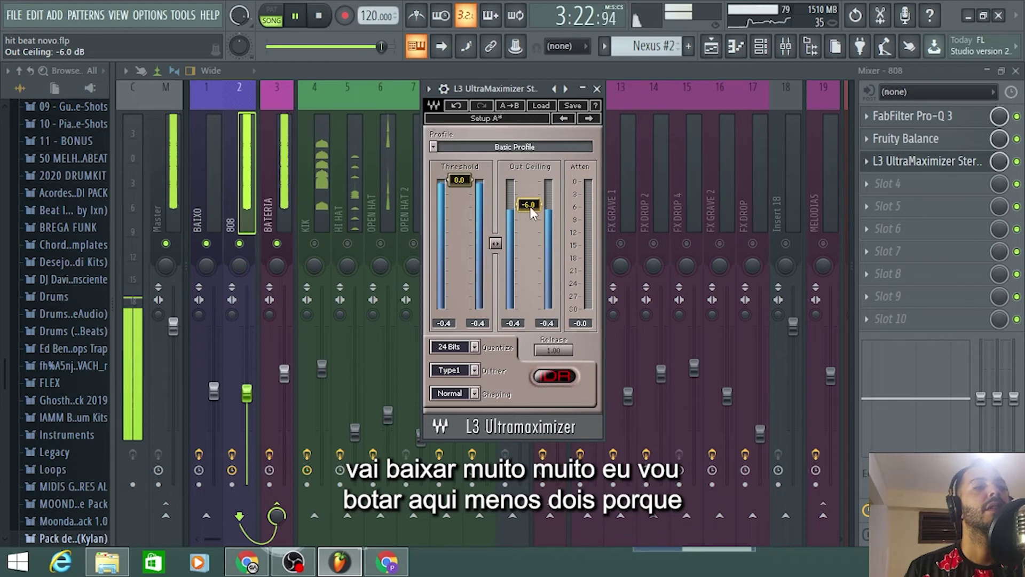
{"action": "left_click", "coordinate": [529, 205]}
{"action": "type", "text": "-2"}
{"action": "key", "text": "Return"}
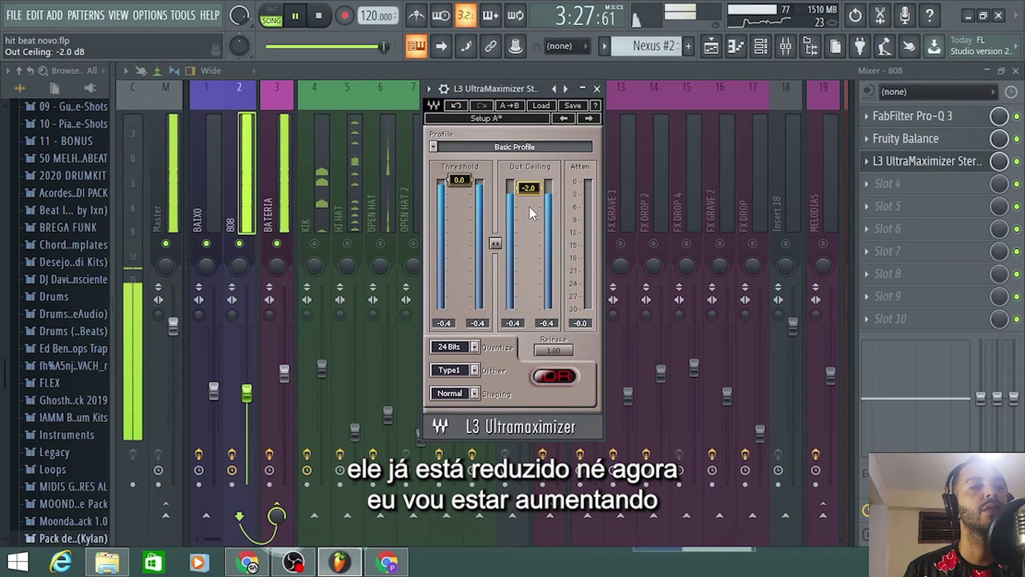
Step: Restart playback and lower the 808 limiter's threshold gradually to -15.5 dB, then raise it partway back
{"action": "left_click", "coordinate": [317, 14]}
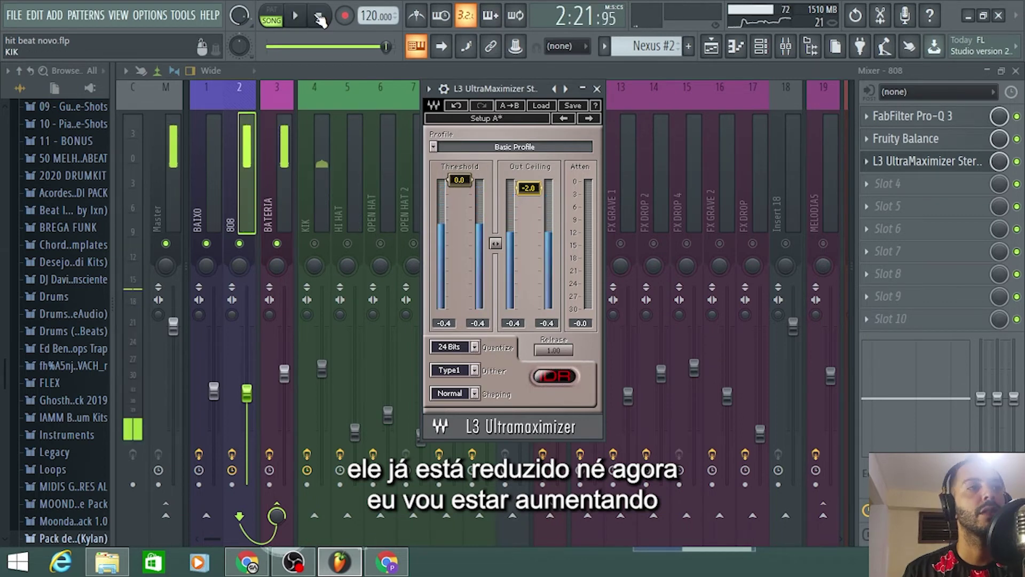
{"action": "key", "text": "space"}
{"action": "left_click_drag", "start_coordinate": [459, 180], "coordinate": [459, 181]}
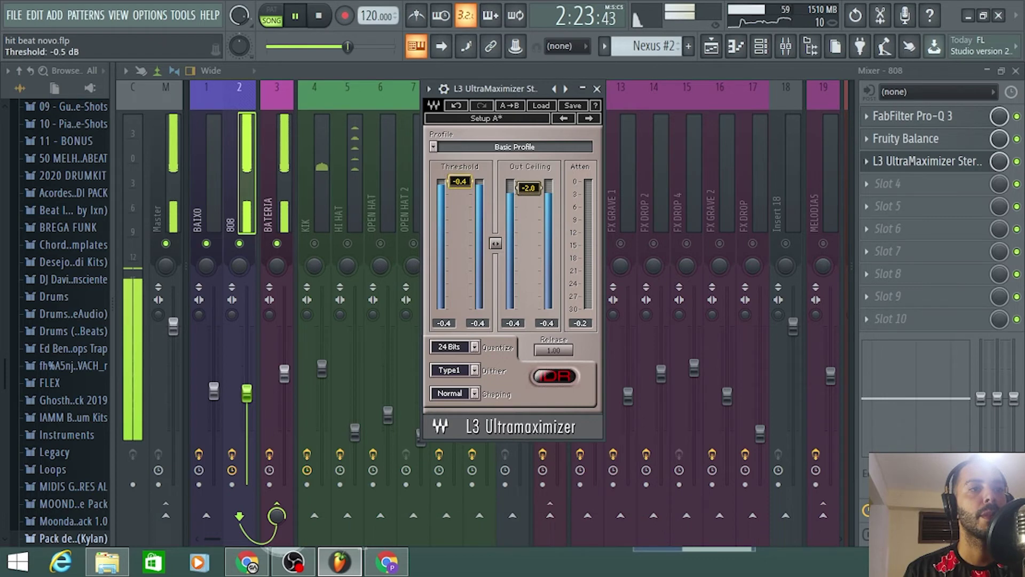
{"action": "left_click_drag", "start_coordinate": [459, 181], "coordinate": [460, 213]}
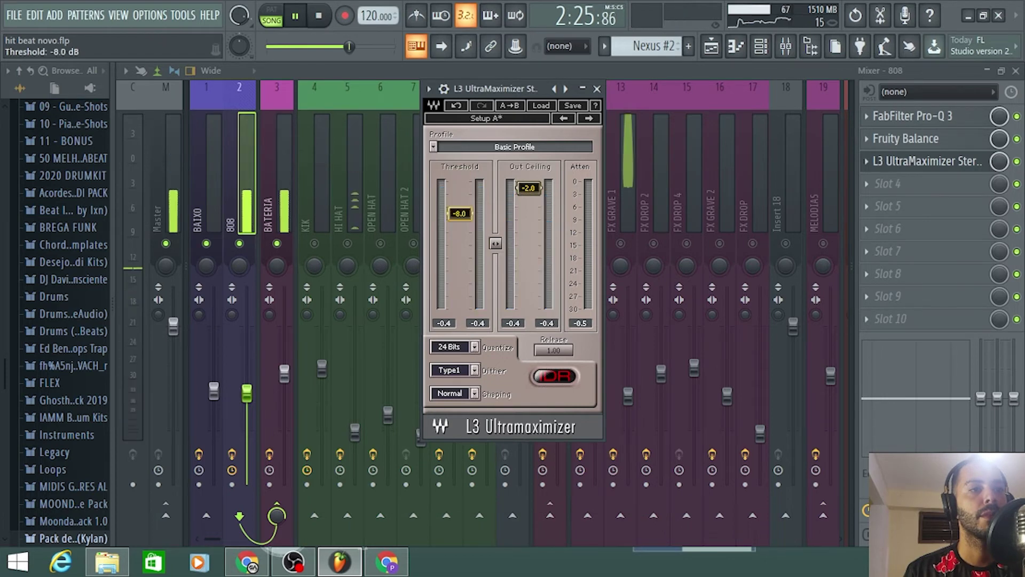
{"action": "left_click_drag", "start_coordinate": [460, 213], "coordinate": [459, 225]}
{"action": "left_click_drag", "start_coordinate": [459, 225], "coordinate": [460, 245]}
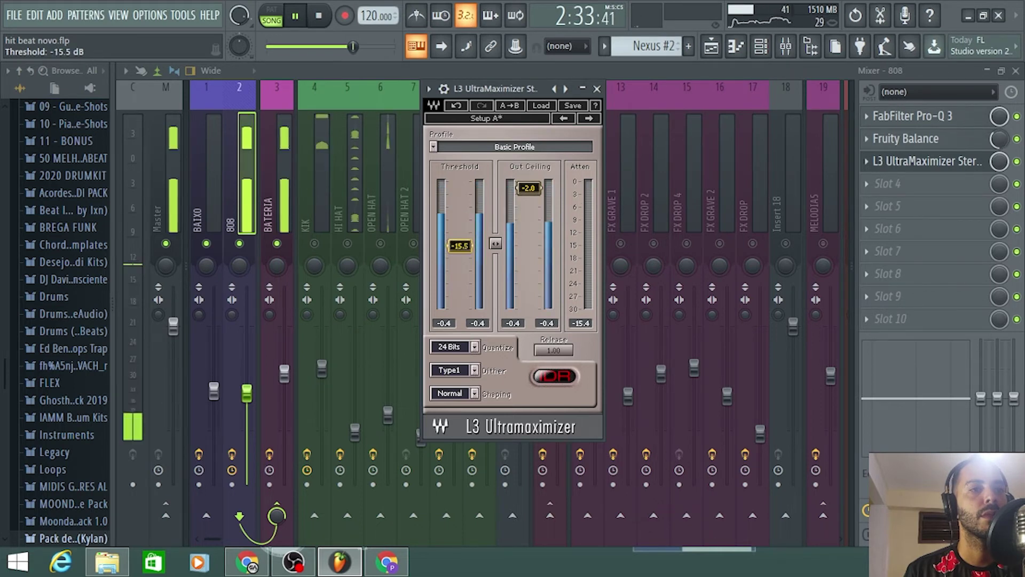
{"action": "left_click_drag", "start_coordinate": [459, 246], "coordinate": [459, 230]}
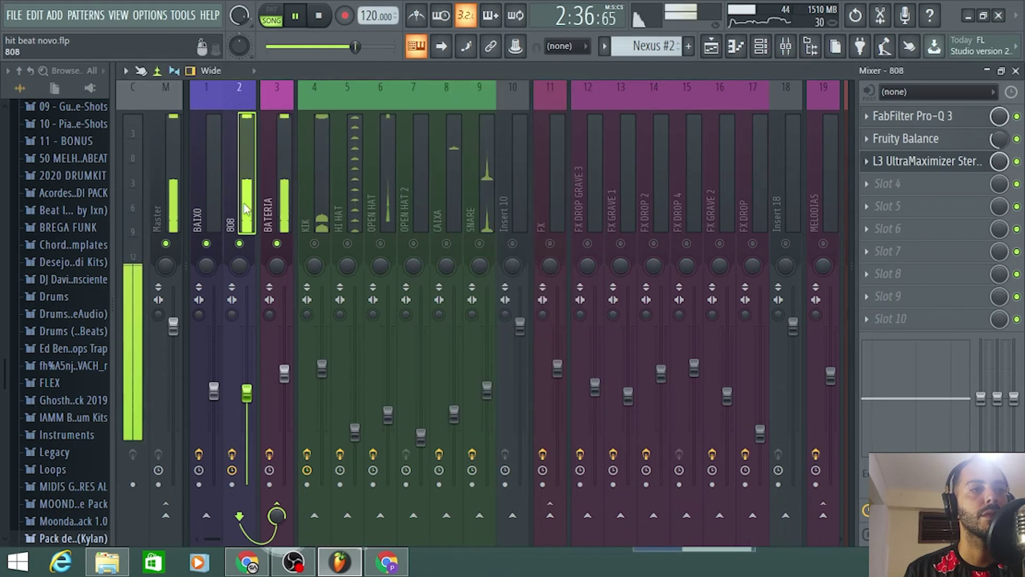
Step: Fine-tune the compression ratio of FabFilter Pro-C 2 on the BATERIA group
{"action": "left_click", "coordinate": [285, 203]}
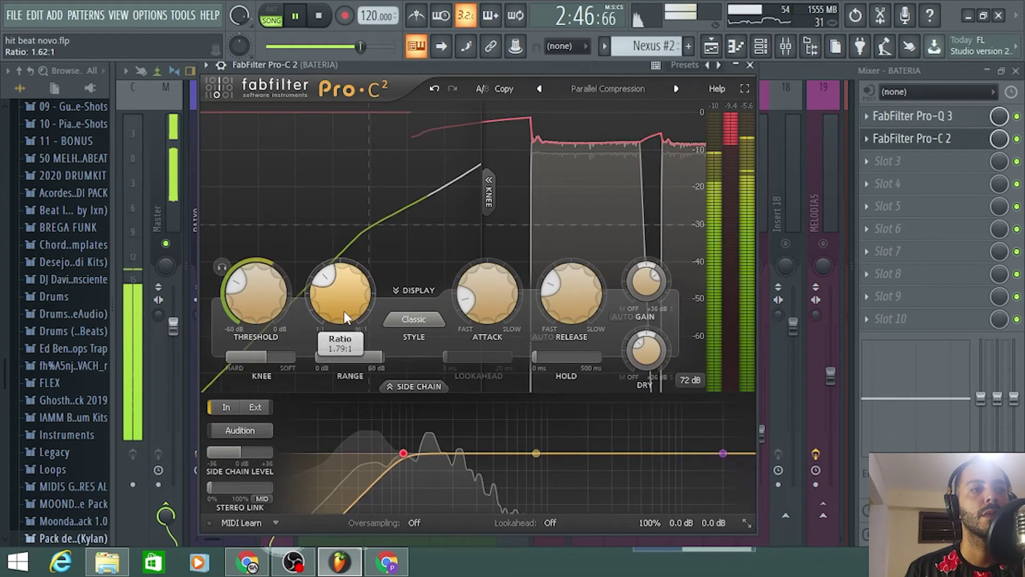
{"action": "scroll", "coordinate": [344, 311], "scroll_direction": "down", "scroll_amount": 3}
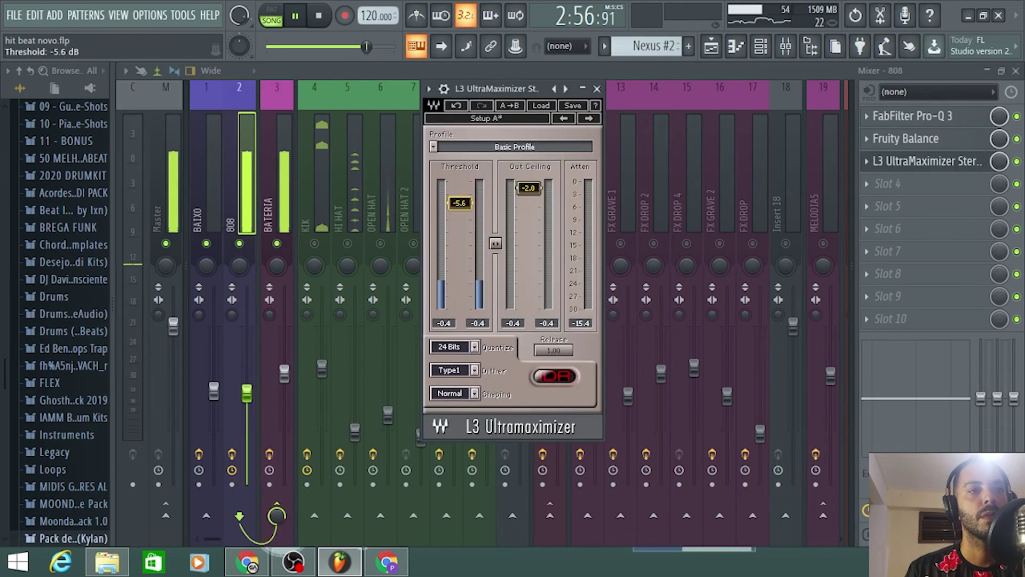
Step: Raise the 808 limiter's threshold to -4.0 dB, then replace the limiter with LoAir Stereo and open its preset list
{"action": "left_click_drag", "start_coordinate": [462, 203], "coordinate": [465, 197]}
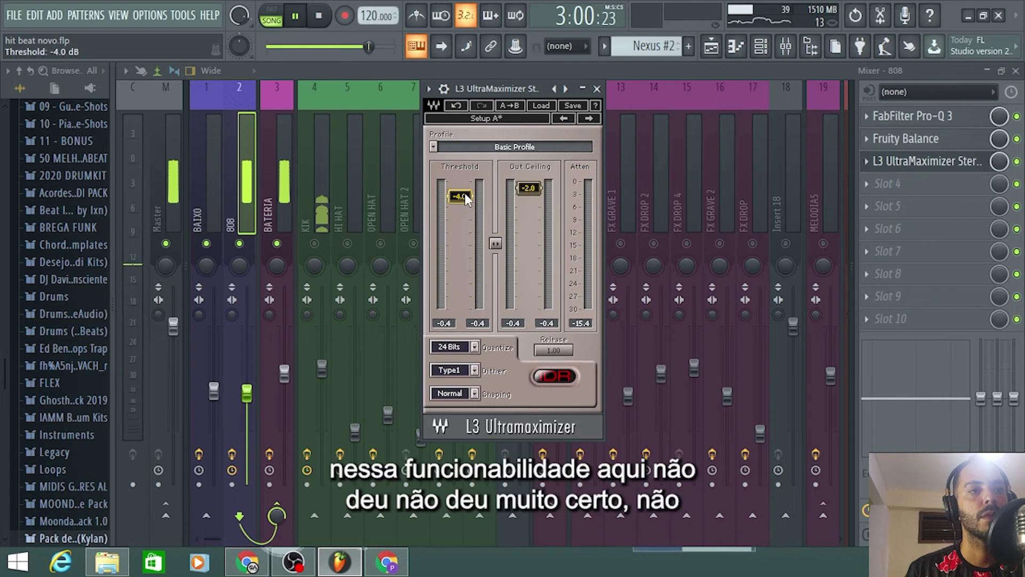
{"action": "left_click", "coordinate": [875, 195]}
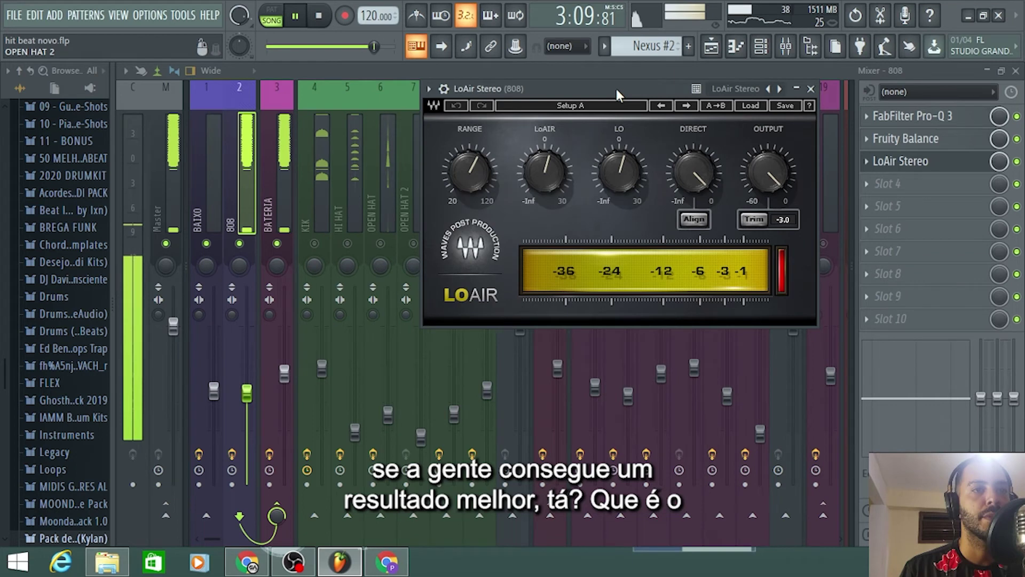
{"action": "left_click_drag", "start_coordinate": [616, 90], "coordinate": [532, 138]}
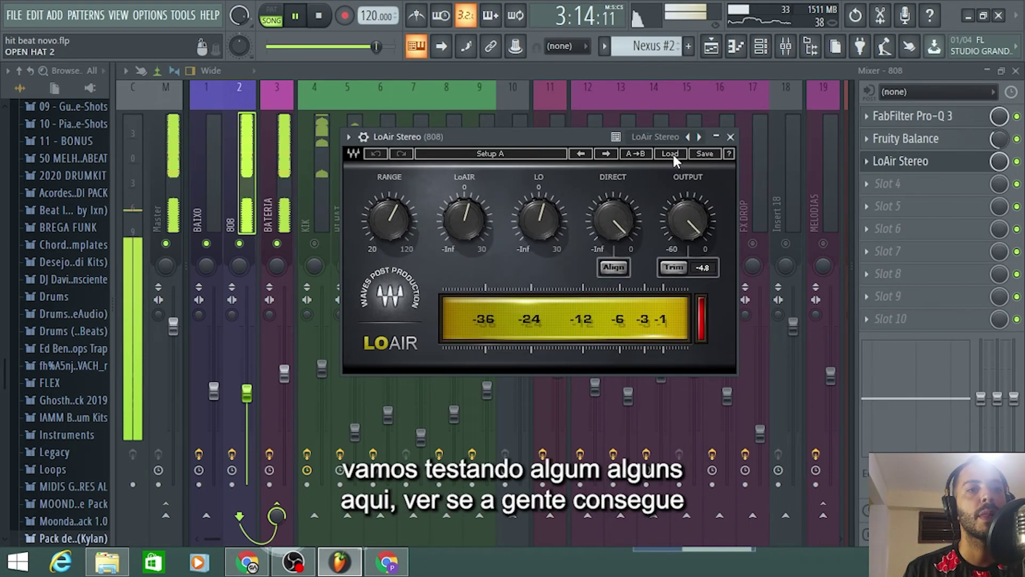
{"action": "left_click", "coordinate": [670, 153]}
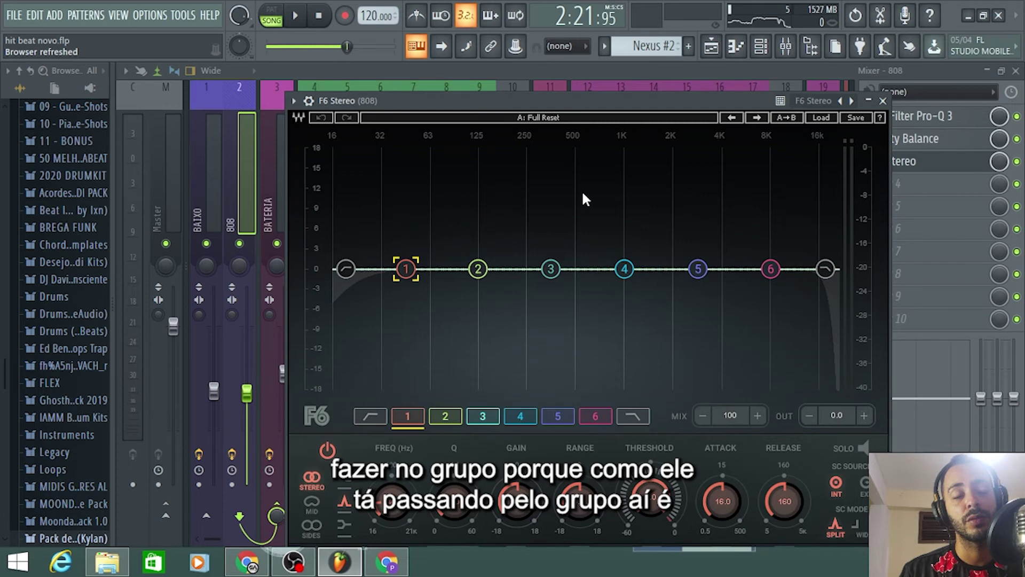
Step: Remove the F6 Stereo effect from the 808 track's third slot
{"action": "left_click", "coordinate": [907, 160]}
{"action": "left_click", "coordinate": [866, 161]}
{"action": "left_click", "coordinate": [878, 196]}
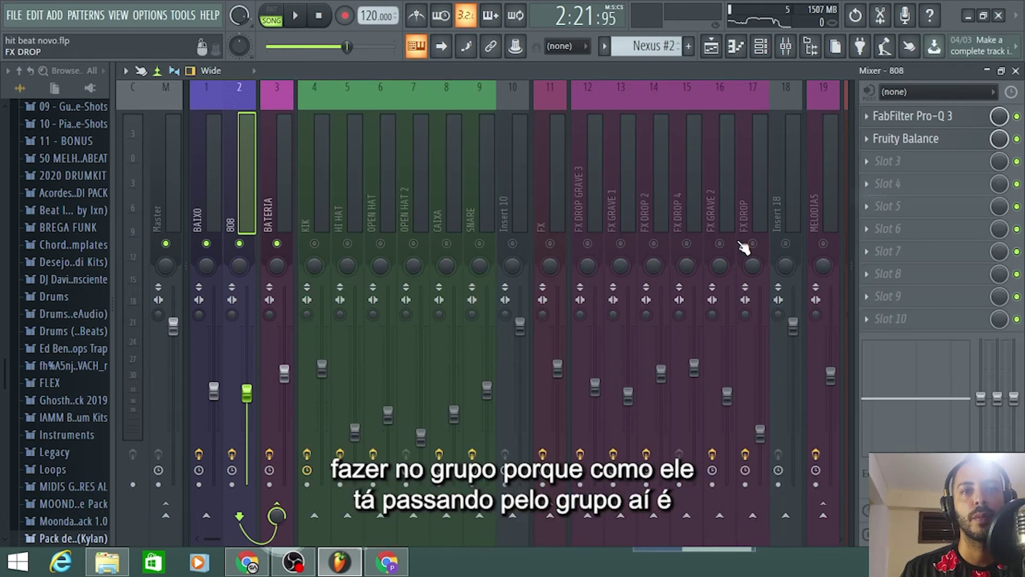
Step: Add F6 Stereo to the BATERIA group's third effect slot and solo its band 1 during playback
{"action": "left_click", "coordinate": [276, 183]}
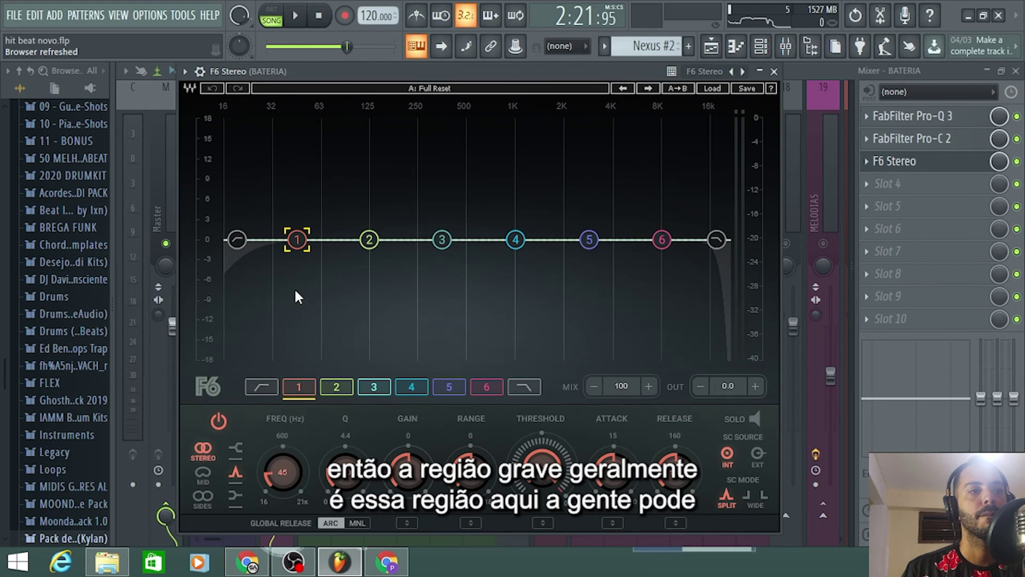
{"action": "left_click", "coordinate": [299, 238]}
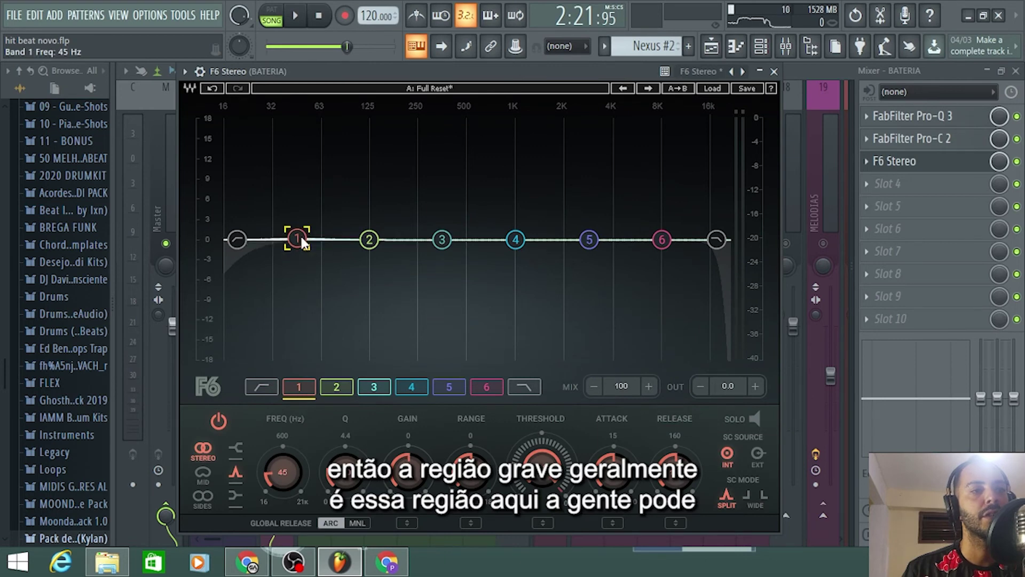
{"action": "left_click", "coordinate": [298, 238], "text": "alt"}
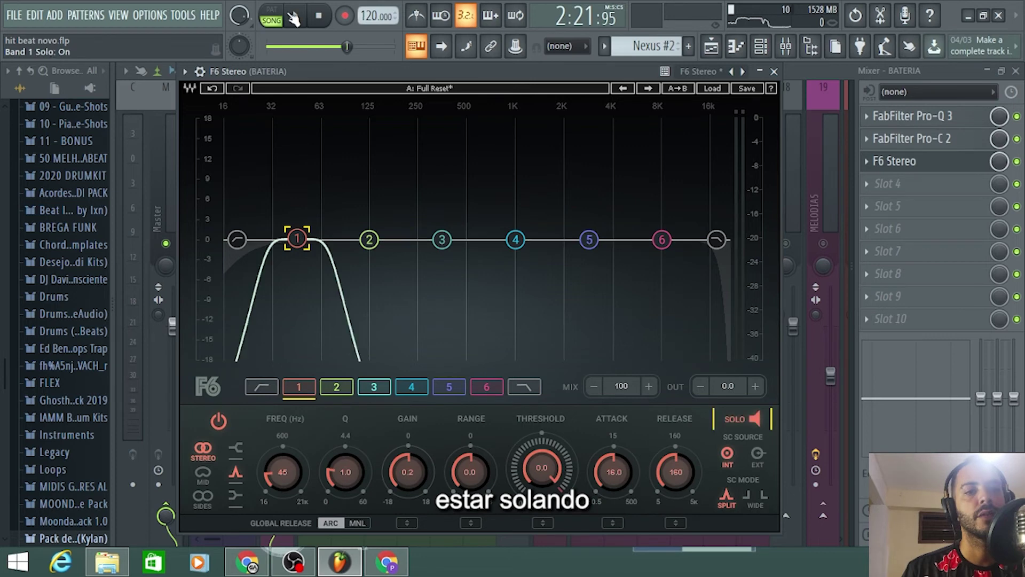
{"action": "key", "text": "space"}
Step: Set F6 band 1 on the BATERIA group to 28 Hz with 6.3 dB gain and a -9.7 dB threshold
{"action": "left_click_drag", "start_coordinate": [296, 239], "coordinate": [267, 235]}
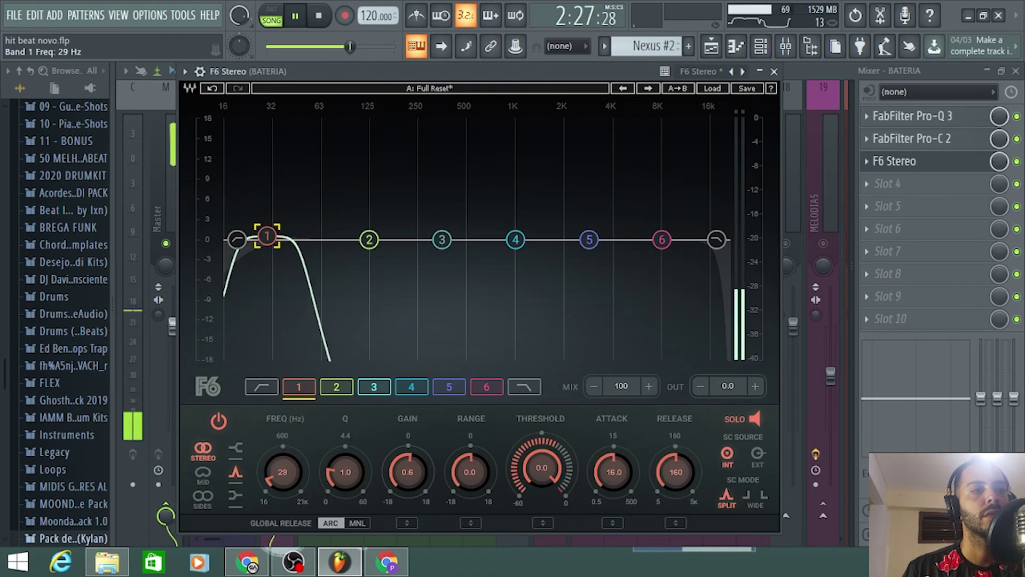
{"action": "left_click_drag", "start_coordinate": [267, 236], "coordinate": [264, 236]}
{"action": "left_click_drag", "start_coordinate": [541, 468], "coordinate": [512, 476]}
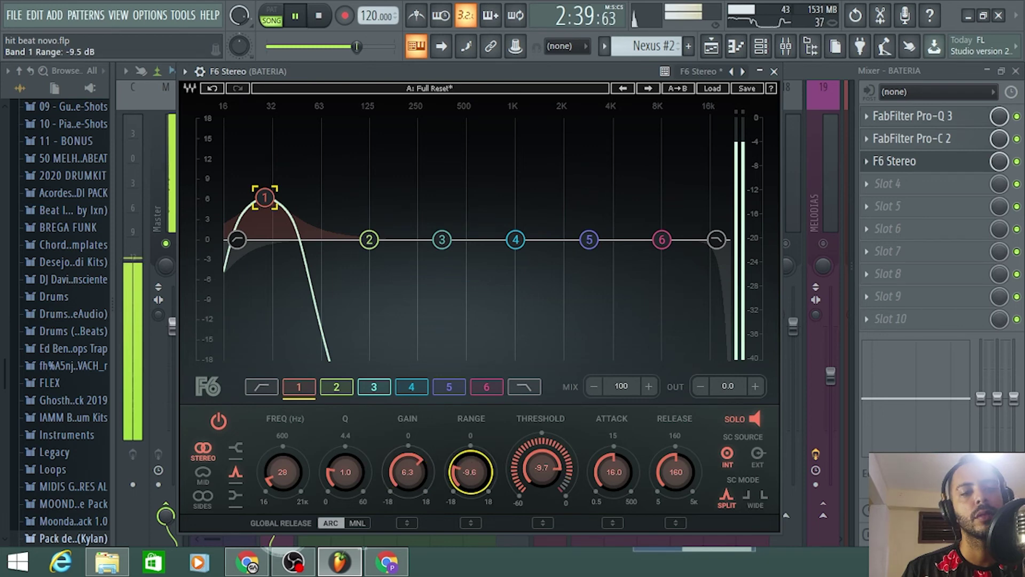
Step: Turn off band 1's solo and set its range to -7.5 dB, attack to 6.0 ms and release to 50 ms
{"action": "left_click_drag", "start_coordinate": [470, 471], "coordinate": [497, 378]}
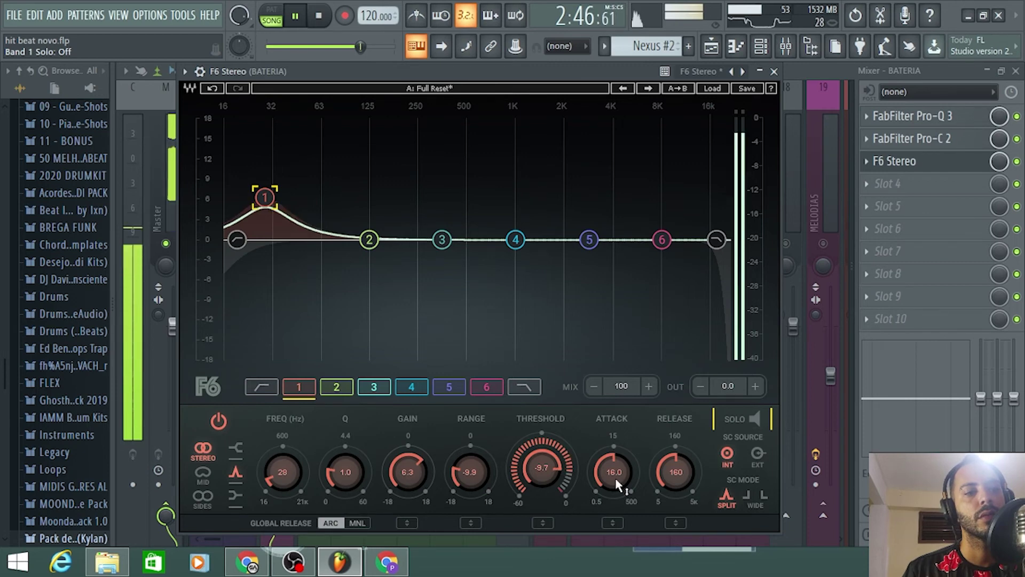
{"action": "left_click_drag", "start_coordinate": [615, 477], "coordinate": [613, 469]}
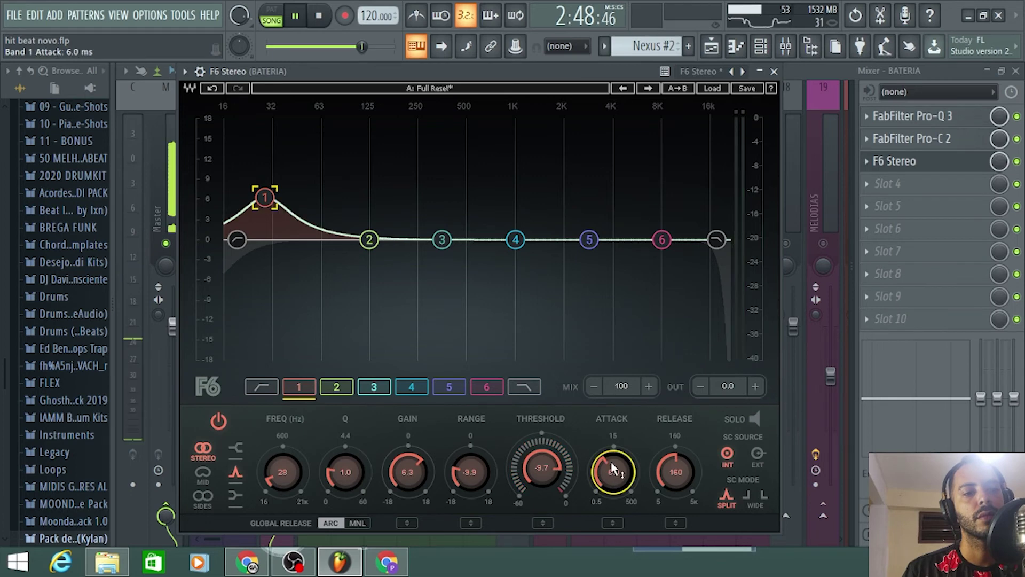
{"action": "left_click_drag", "start_coordinate": [675, 471], "coordinate": [675, 484]}
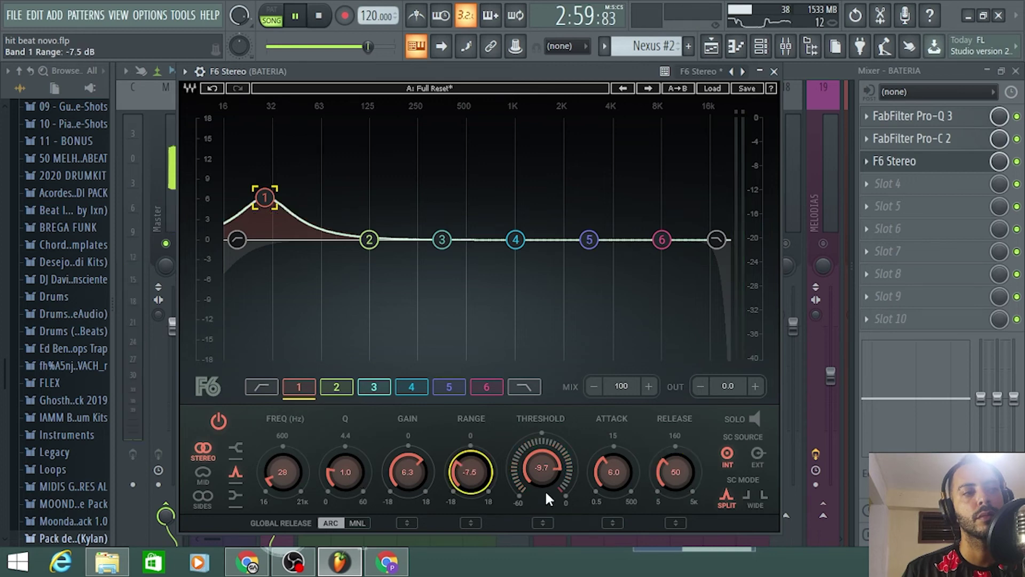
Step: Lower the range of F6 band 1 on the BATERIA group and bring the silenced FX and melody tracks back into playback
{"action": "left_click_drag", "start_coordinate": [471, 472], "coordinate": [471, 487]}
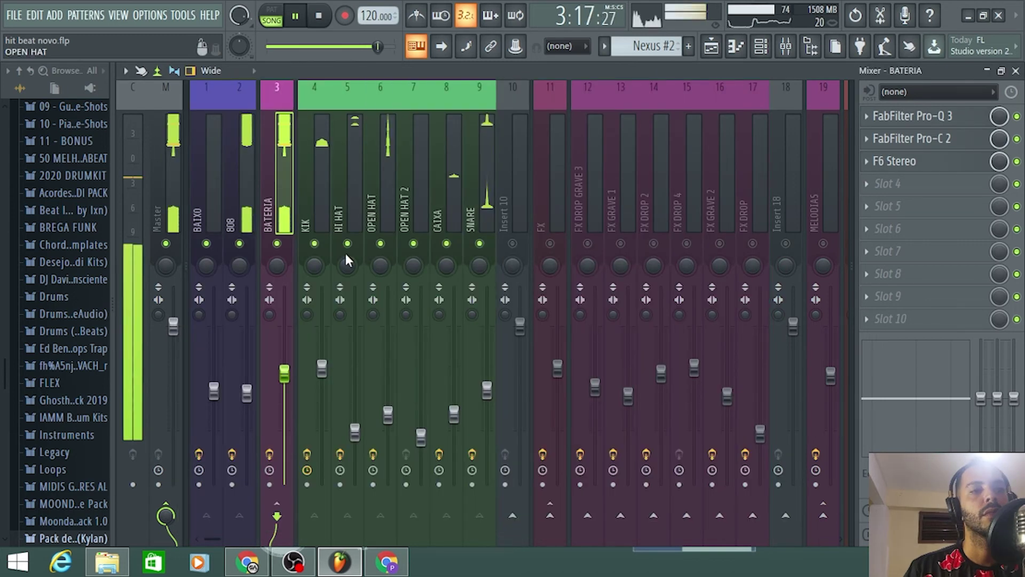
{"action": "left_click", "coordinate": [291, 248]}
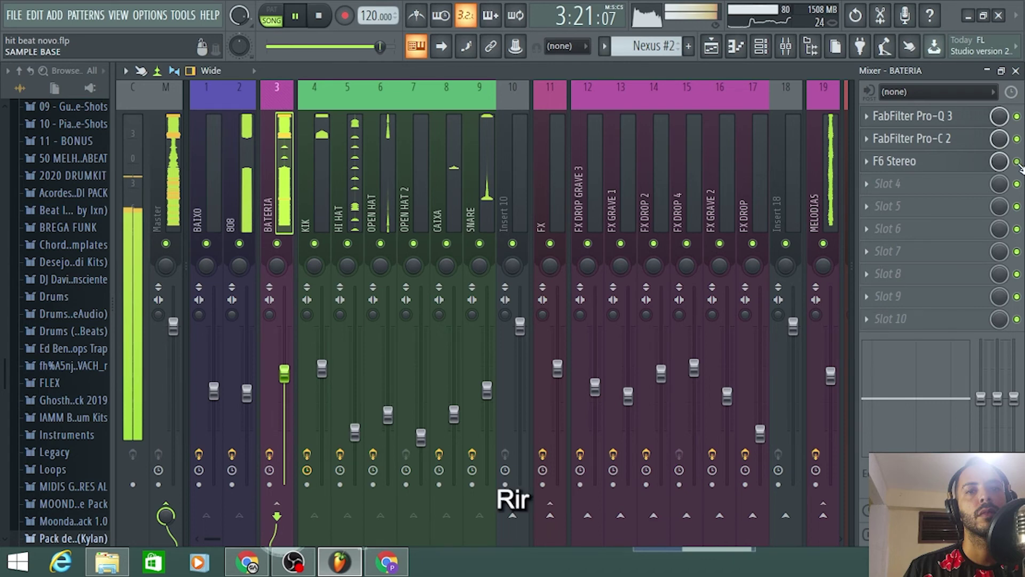
Step: Sweep F6 band 3 in solo, then unsolo it at 1846 Hz, 2.4 dB gain, -11.5 dB range, -31.9 dB threshold, 2.8 ms attack and 24 ms release
{"action": "left_click_drag", "start_coordinate": [440, 239], "coordinate": [441, 200]}
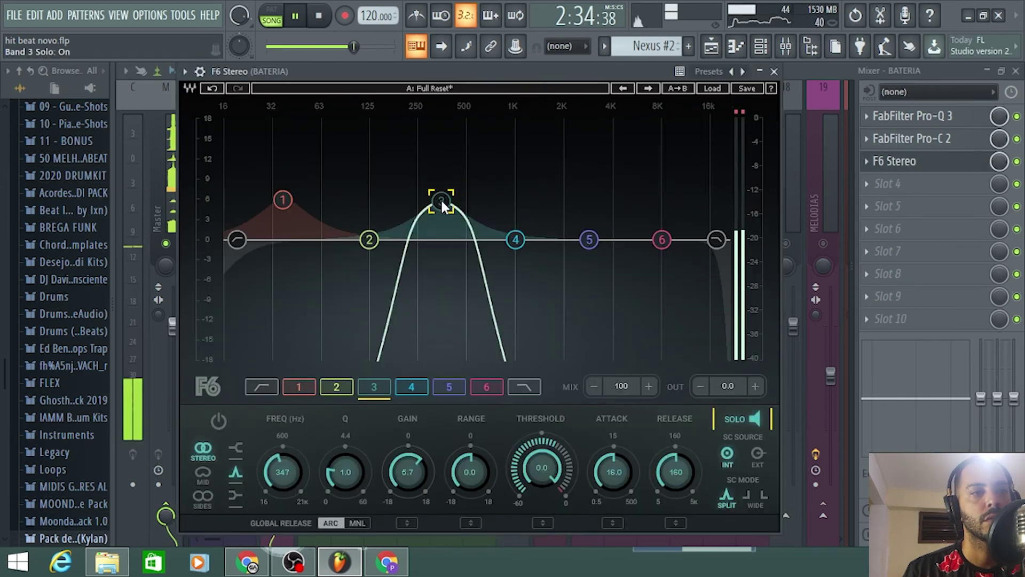
{"action": "left_click_drag", "start_coordinate": [441, 203], "coordinate": [568, 202]}
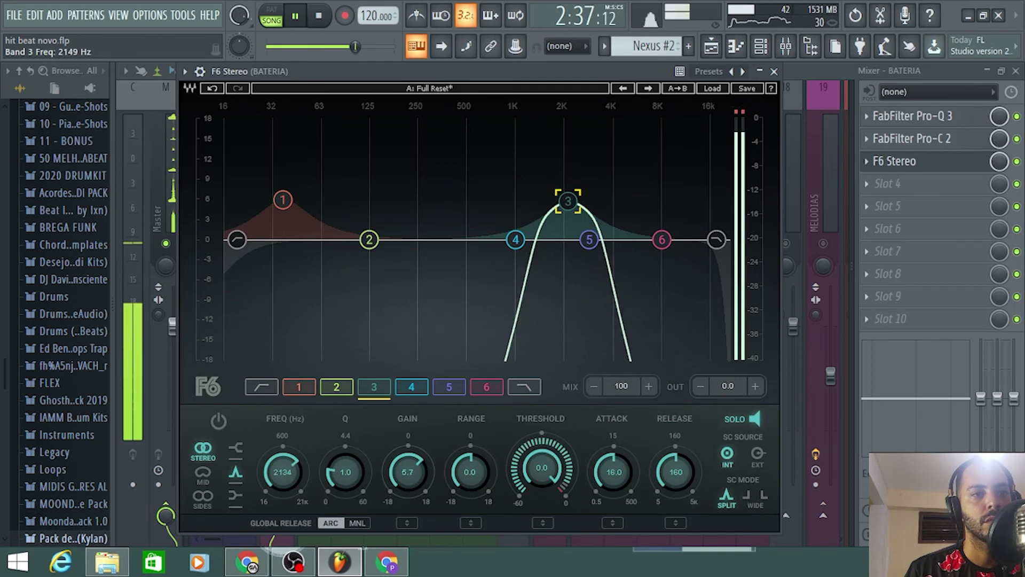
{"action": "left_click_drag", "start_coordinate": [568, 202], "coordinate": [609, 206]}
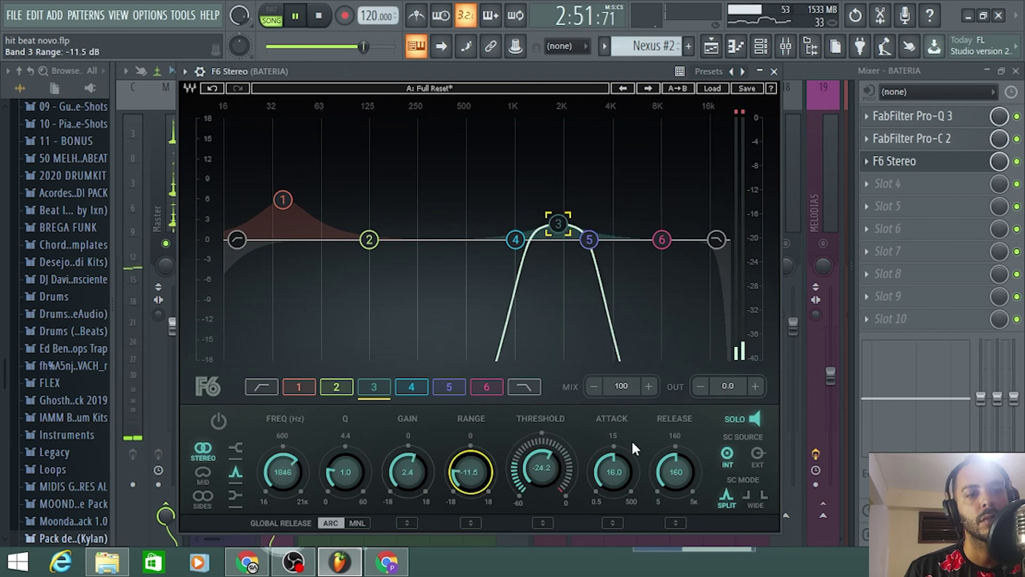
{"action": "left_click", "coordinate": [750, 418]}
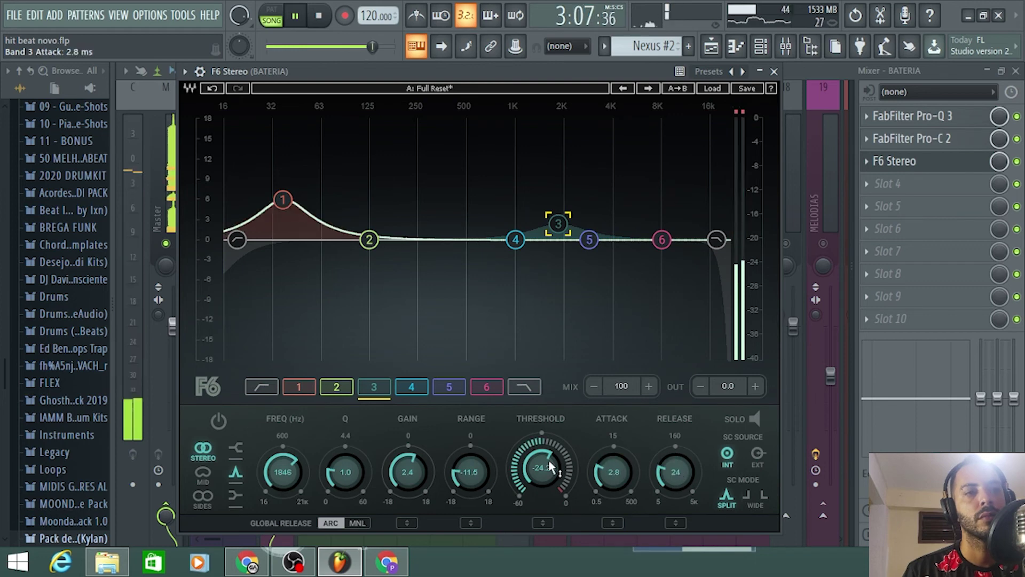
{"action": "left_click_drag", "start_coordinate": [549, 462], "coordinate": [549, 481]}
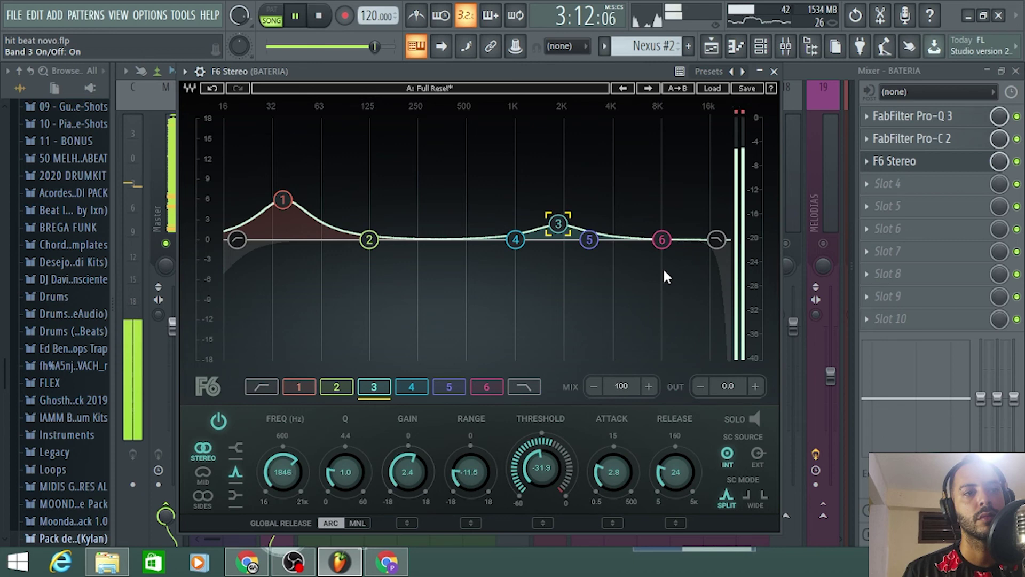
Step: Boost F6 band 6 on the BATERIA group at 8000 Hz with a 5.3 ms attack and 14 ms release
{"action": "left_click_drag", "start_coordinate": [661, 239], "coordinate": [661, 203]}
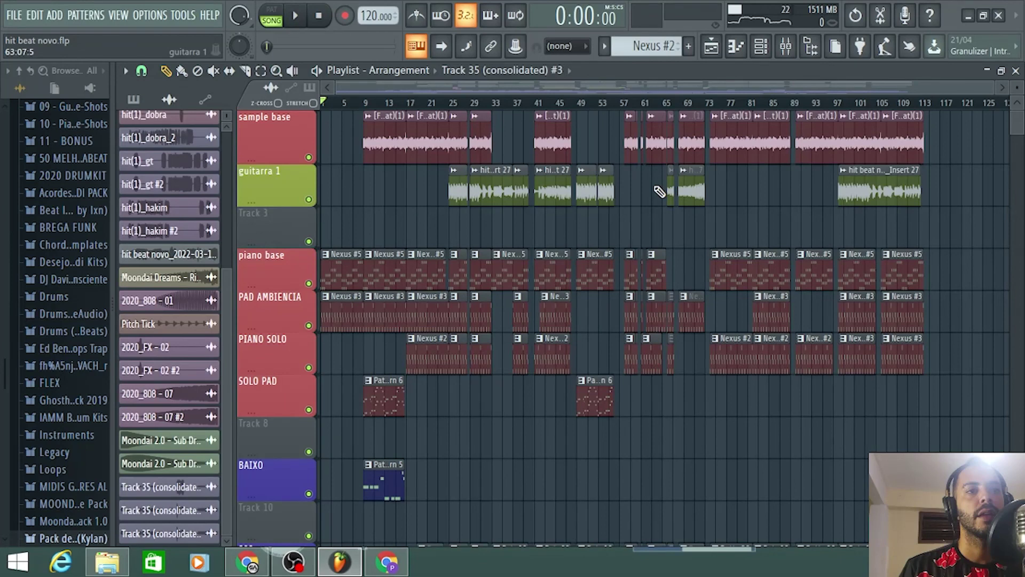
Step: Review the BATERIA group's F6 Stereo curve and look over the mixer tracks
{"action": "key", "text": "F9"}
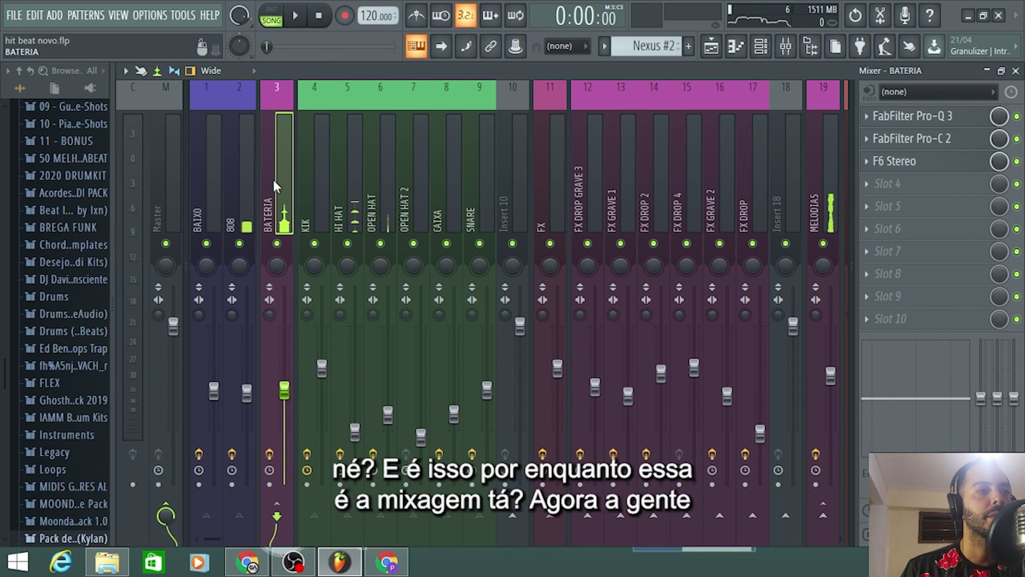
{"action": "left_click", "coordinate": [894, 161]}
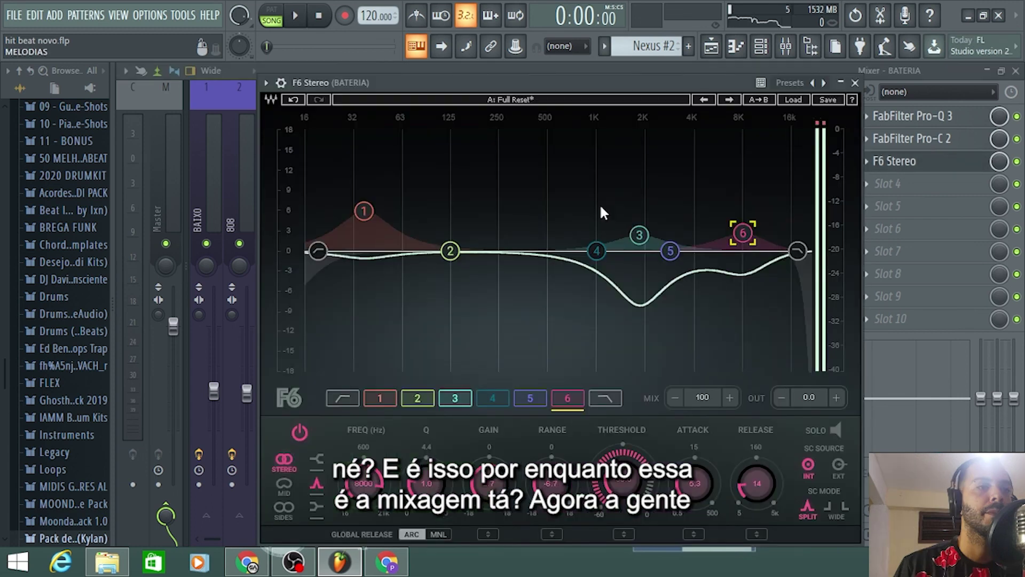
{"action": "left_click", "coordinate": [369, 178]}
{"action": "scroll", "coordinate": [369, 178], "scroll_direction": "down", "scroll_amount": 5}
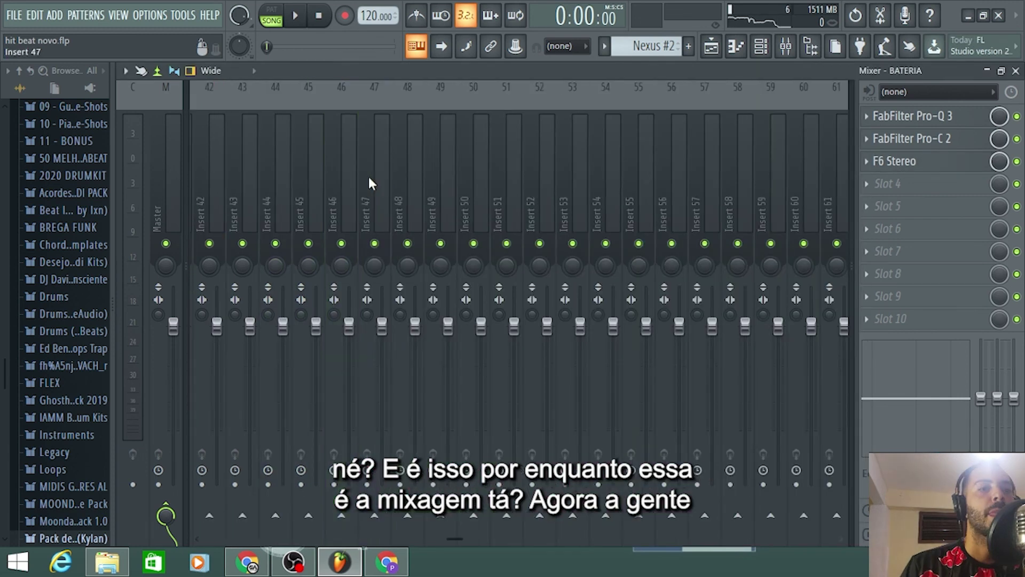
{"action": "scroll", "coordinate": [372, 184], "scroll_direction": "up", "scroll_amount": 5}
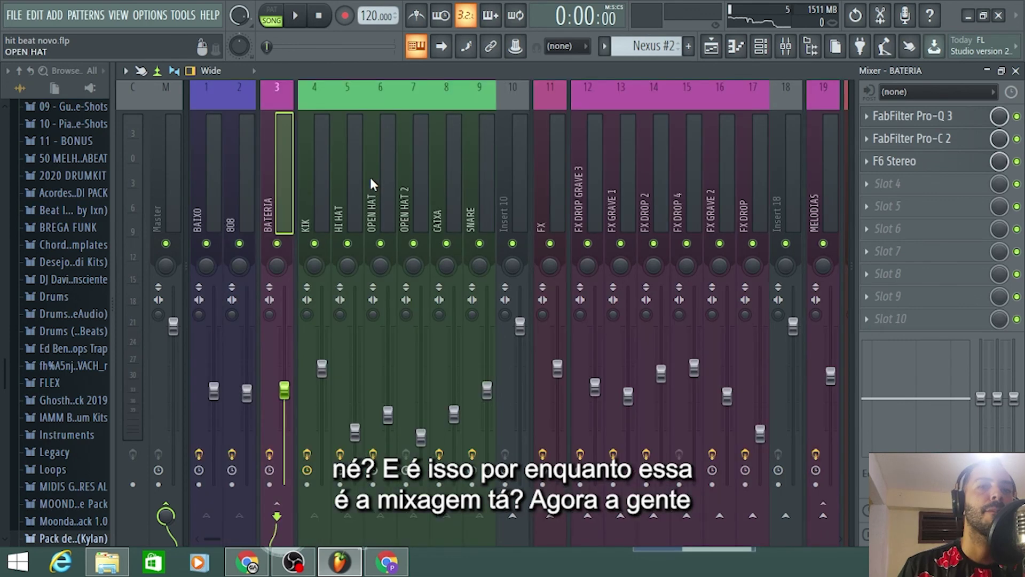